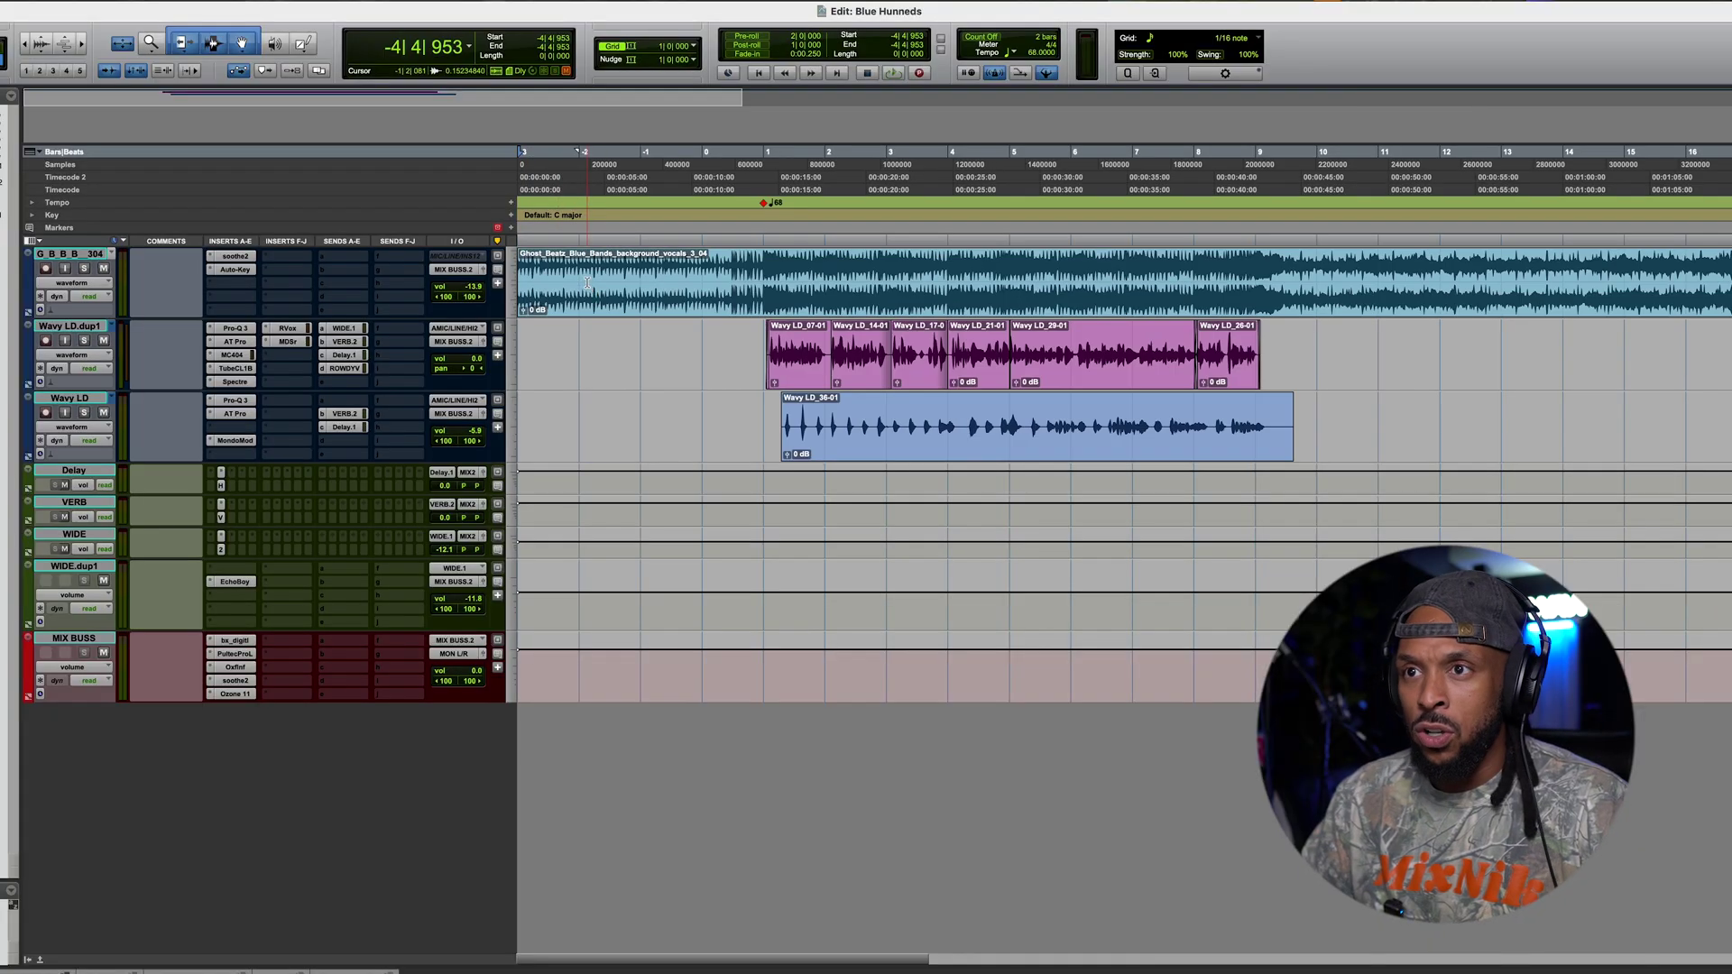
# Step: Zoom out and insert the Lo-Fi plugin on the background vocals track
pyautogui.press('r')
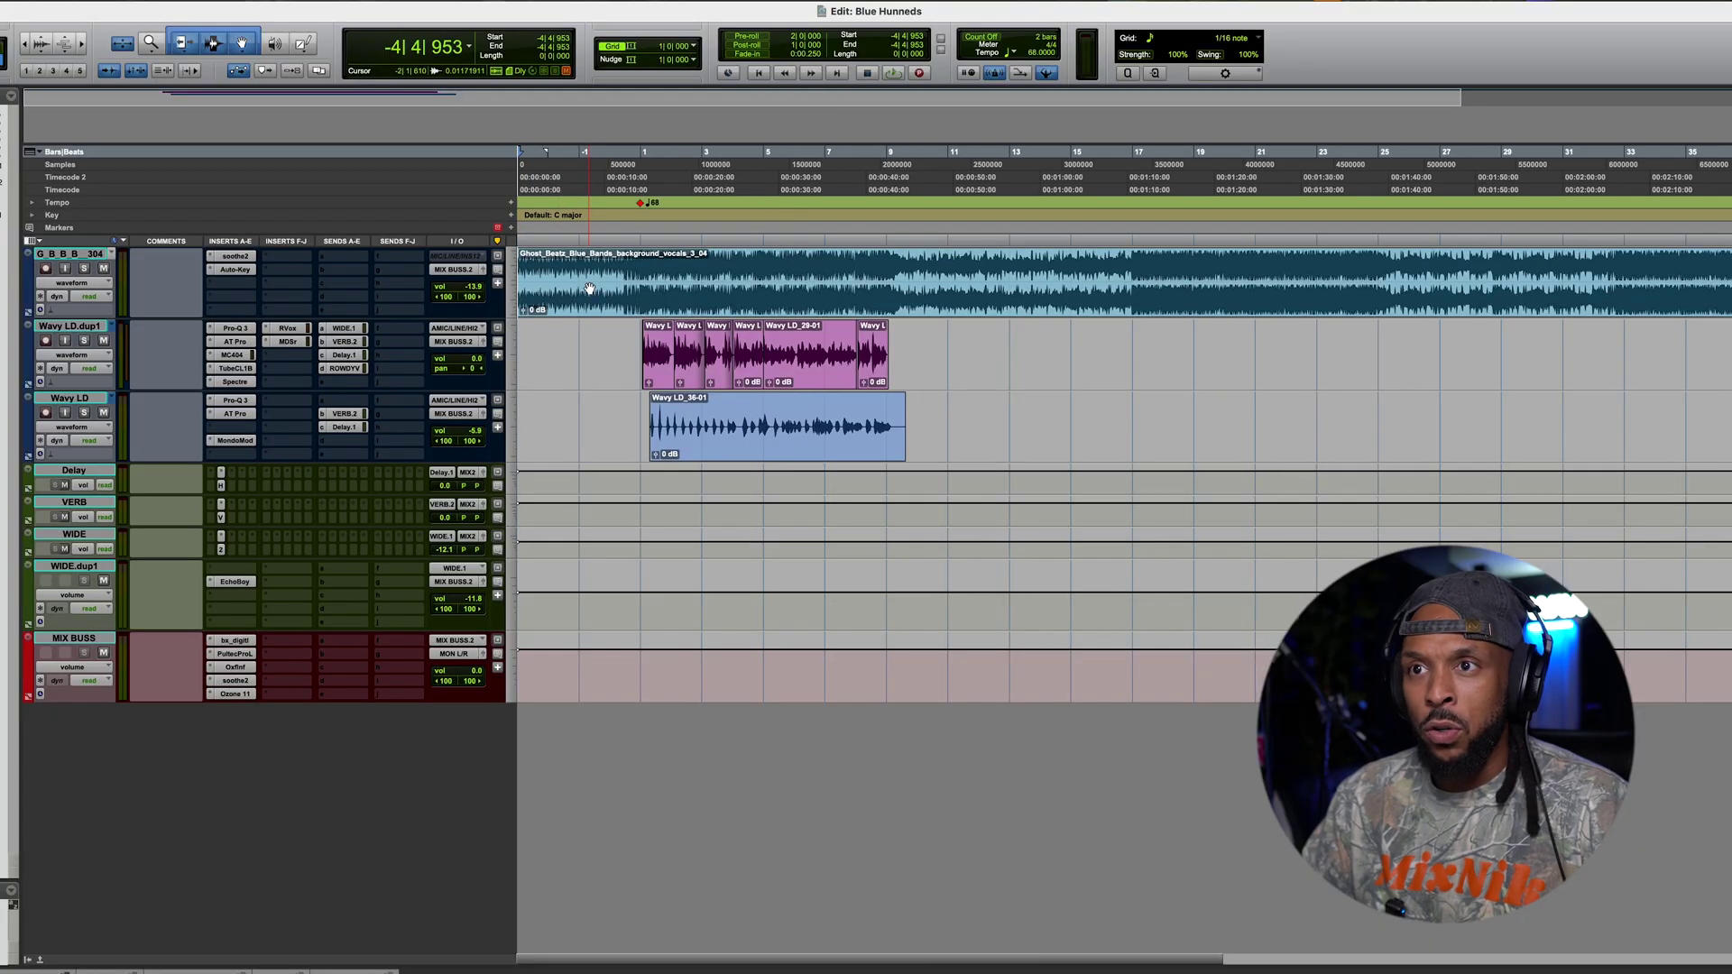
pyautogui.click(233, 304)
pyautogui.write('lo')
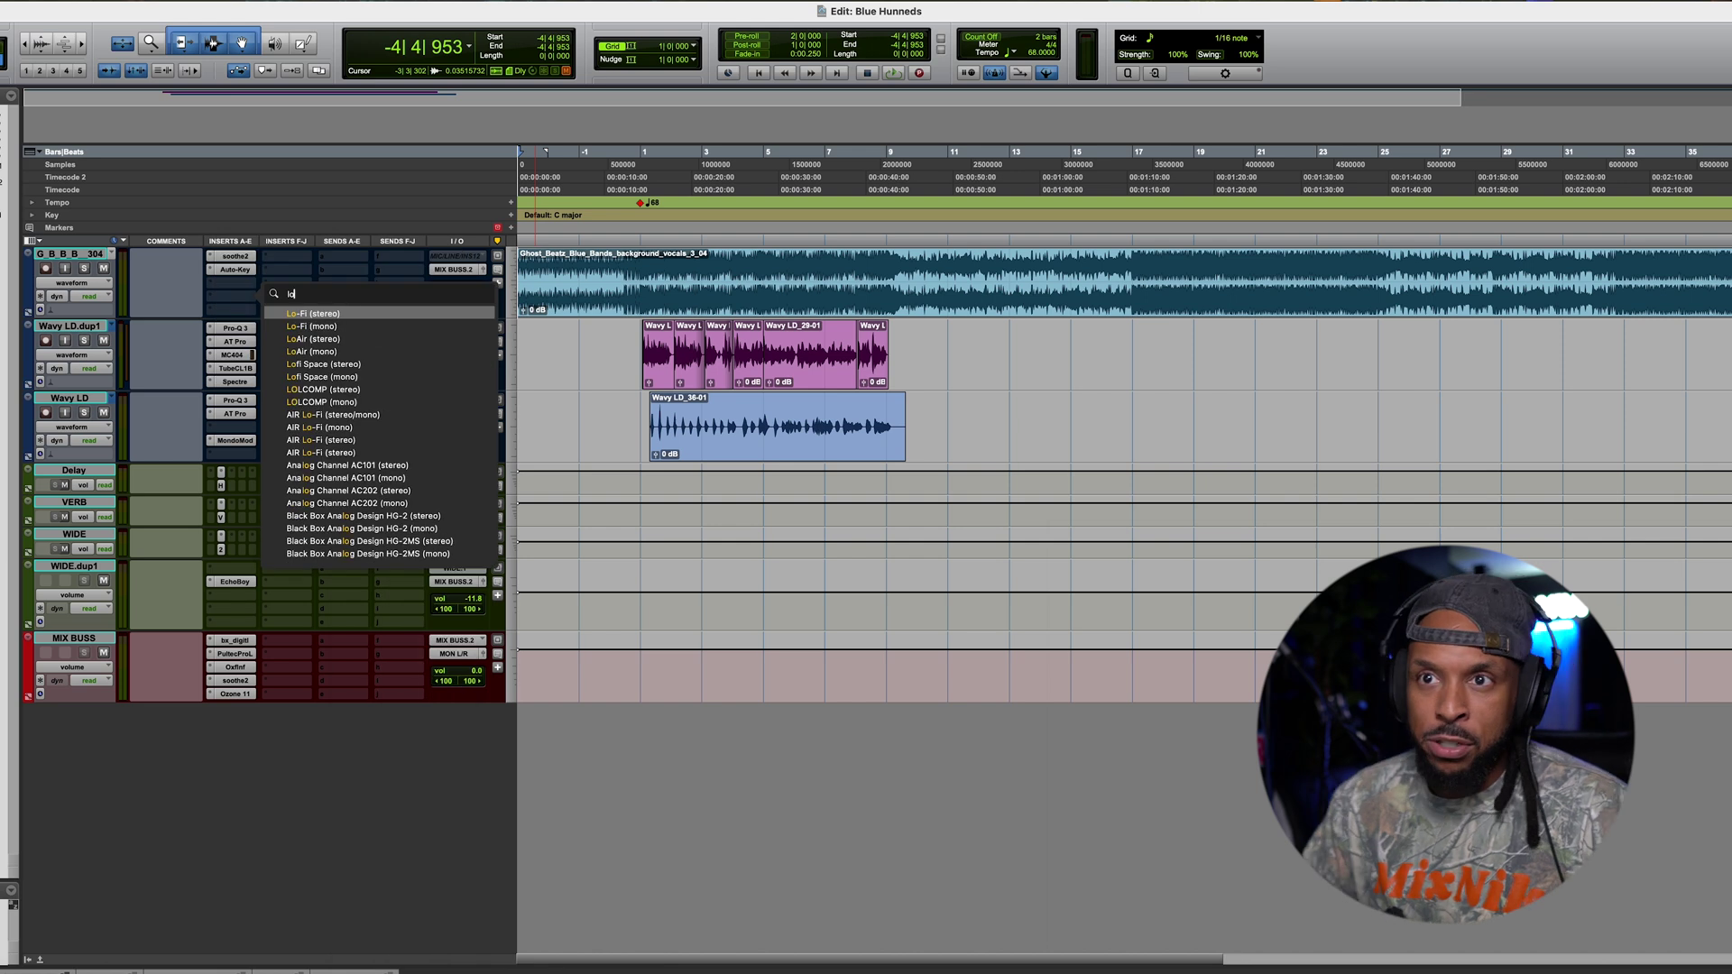
pyautogui.press('Return')
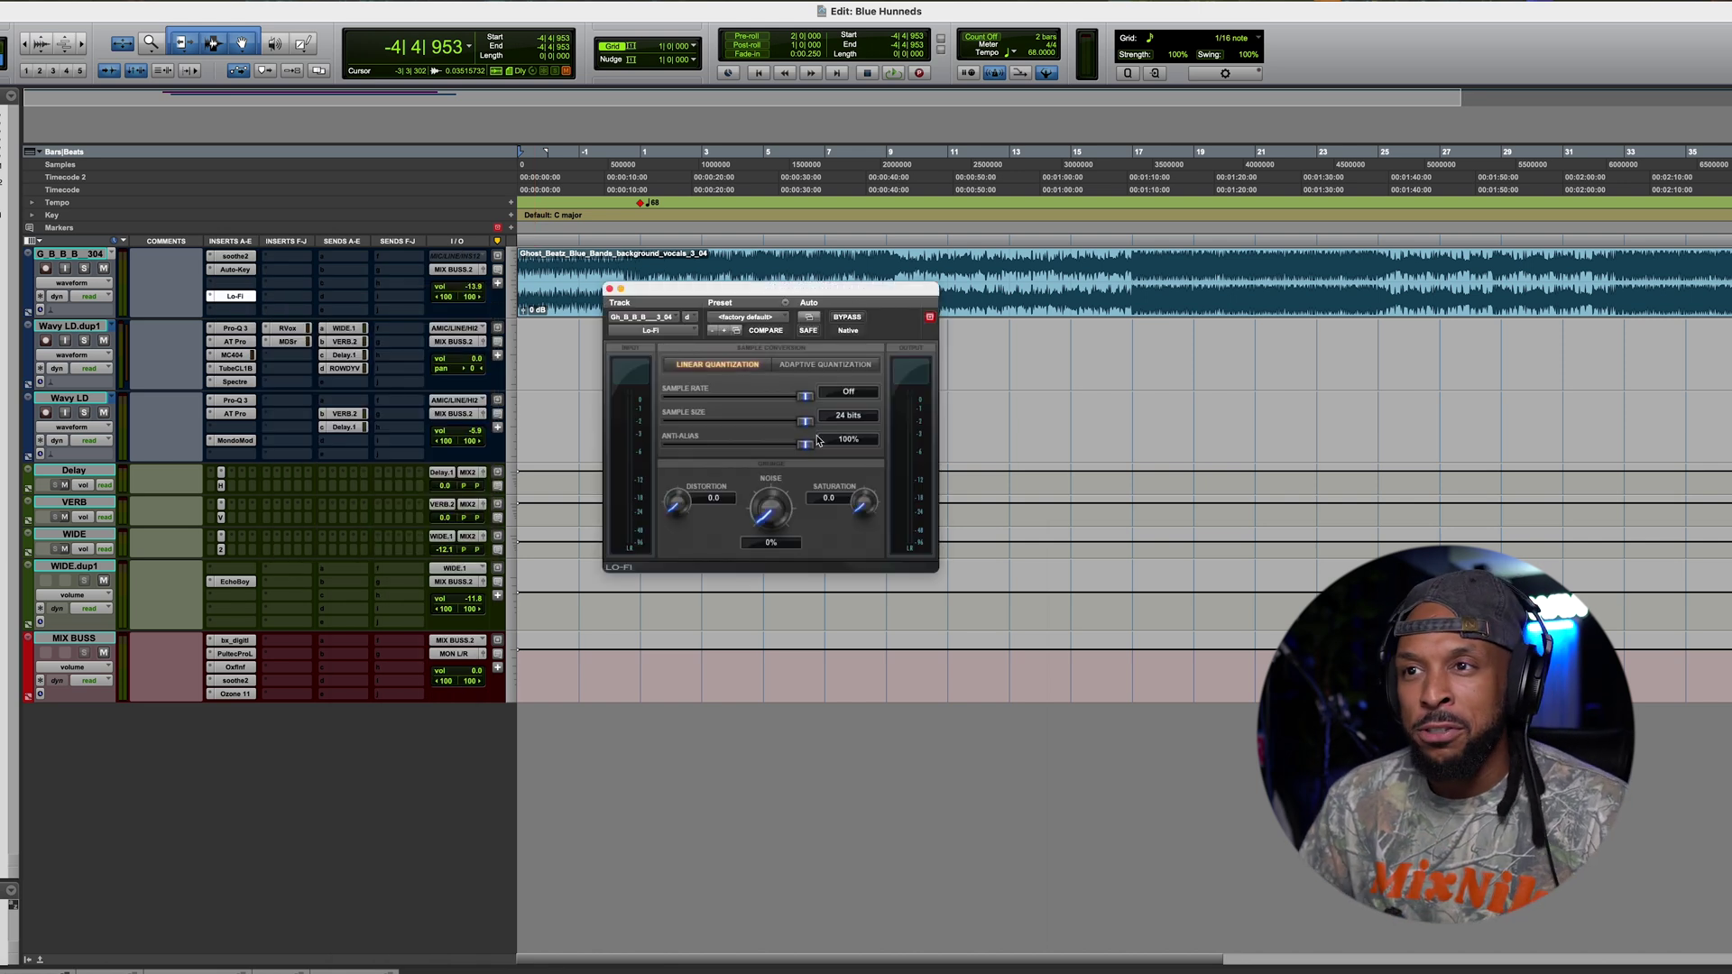
# Step: Try the Lo-Fi Sample Rate at 761 Hz, return it to Off, and open the Plugin Automation dialog
pyautogui.moveTo(806, 396)
pyautogui.mouseDown()
pyautogui.moveTo(663, 398)
pyautogui.moveTo(822, 403)
pyautogui.mouseUp()
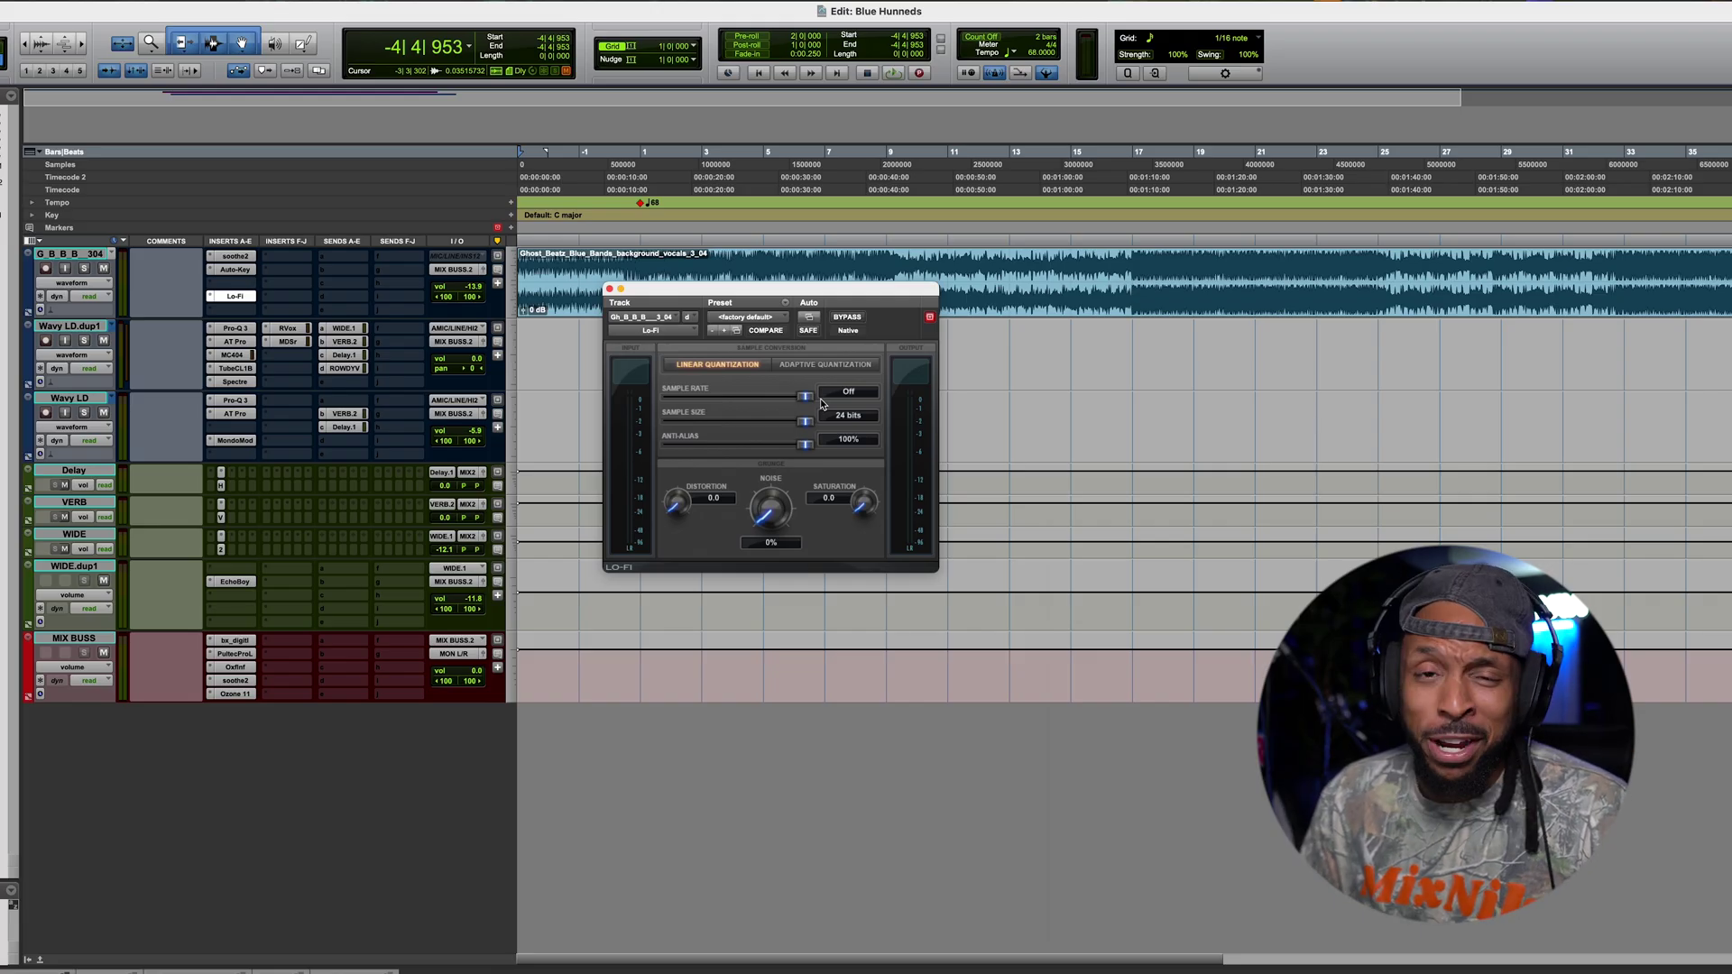
pyautogui.moveTo(740, 298); pyautogui.dragTo(733, 324)
pyautogui.moveTo(797, 423); pyautogui.dragTo(661, 424)
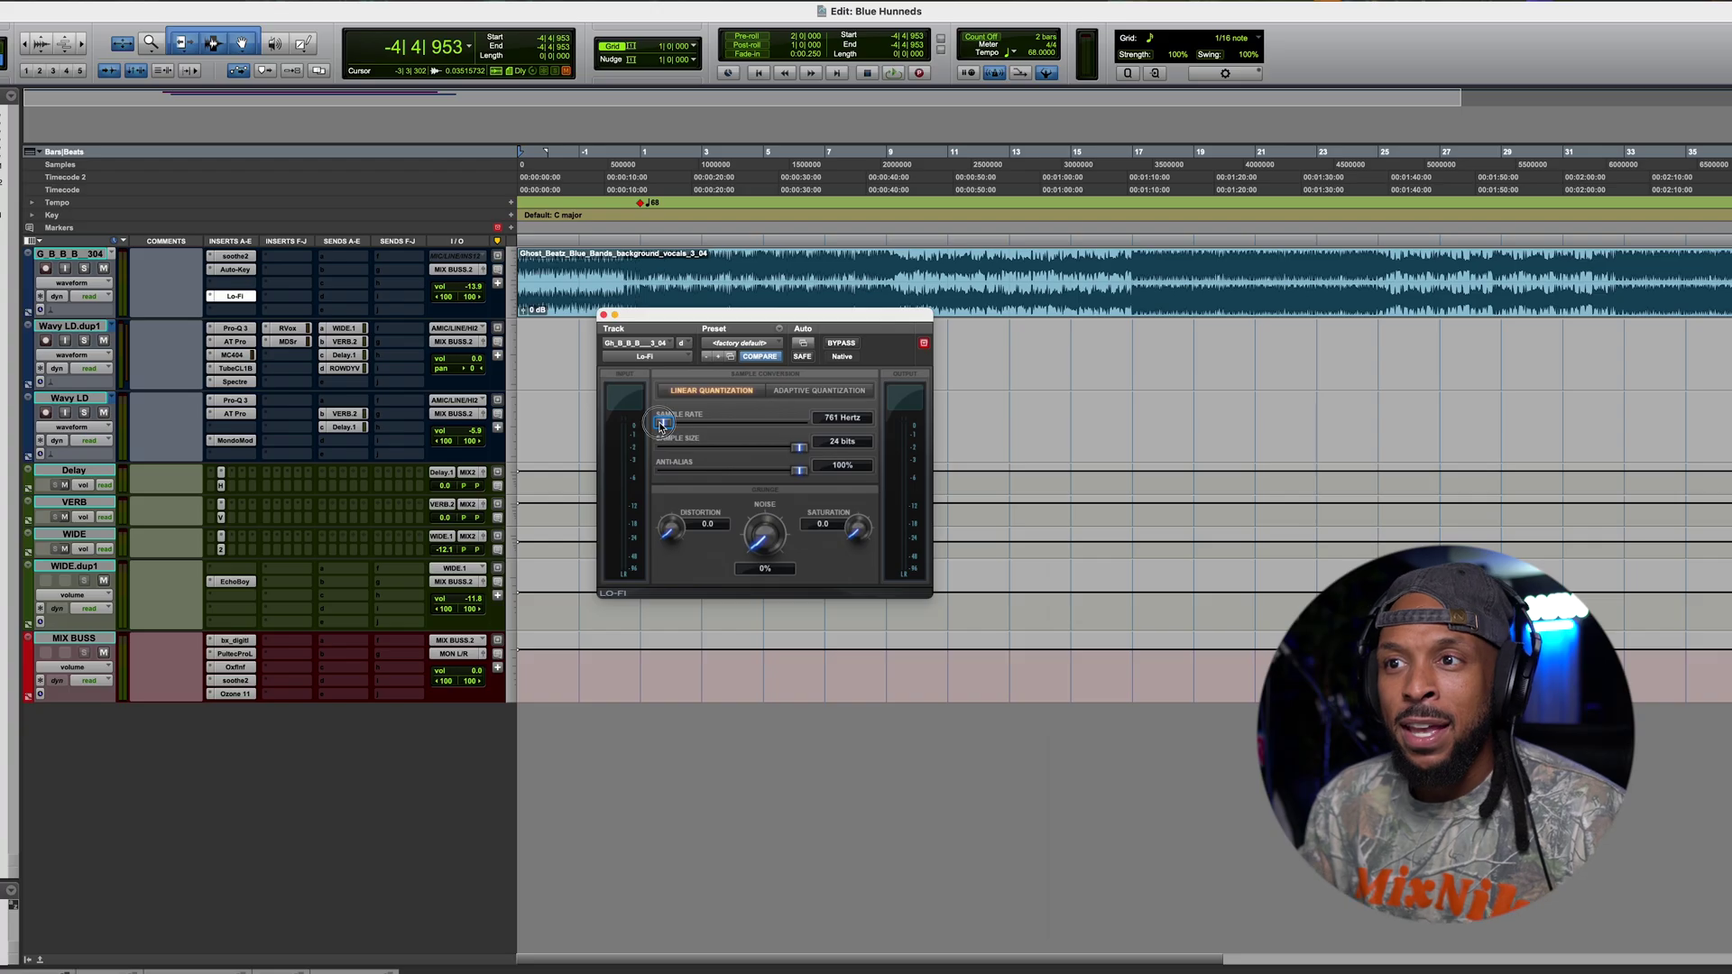
pyautogui.moveTo(661, 424); pyautogui.dragTo(800, 423)
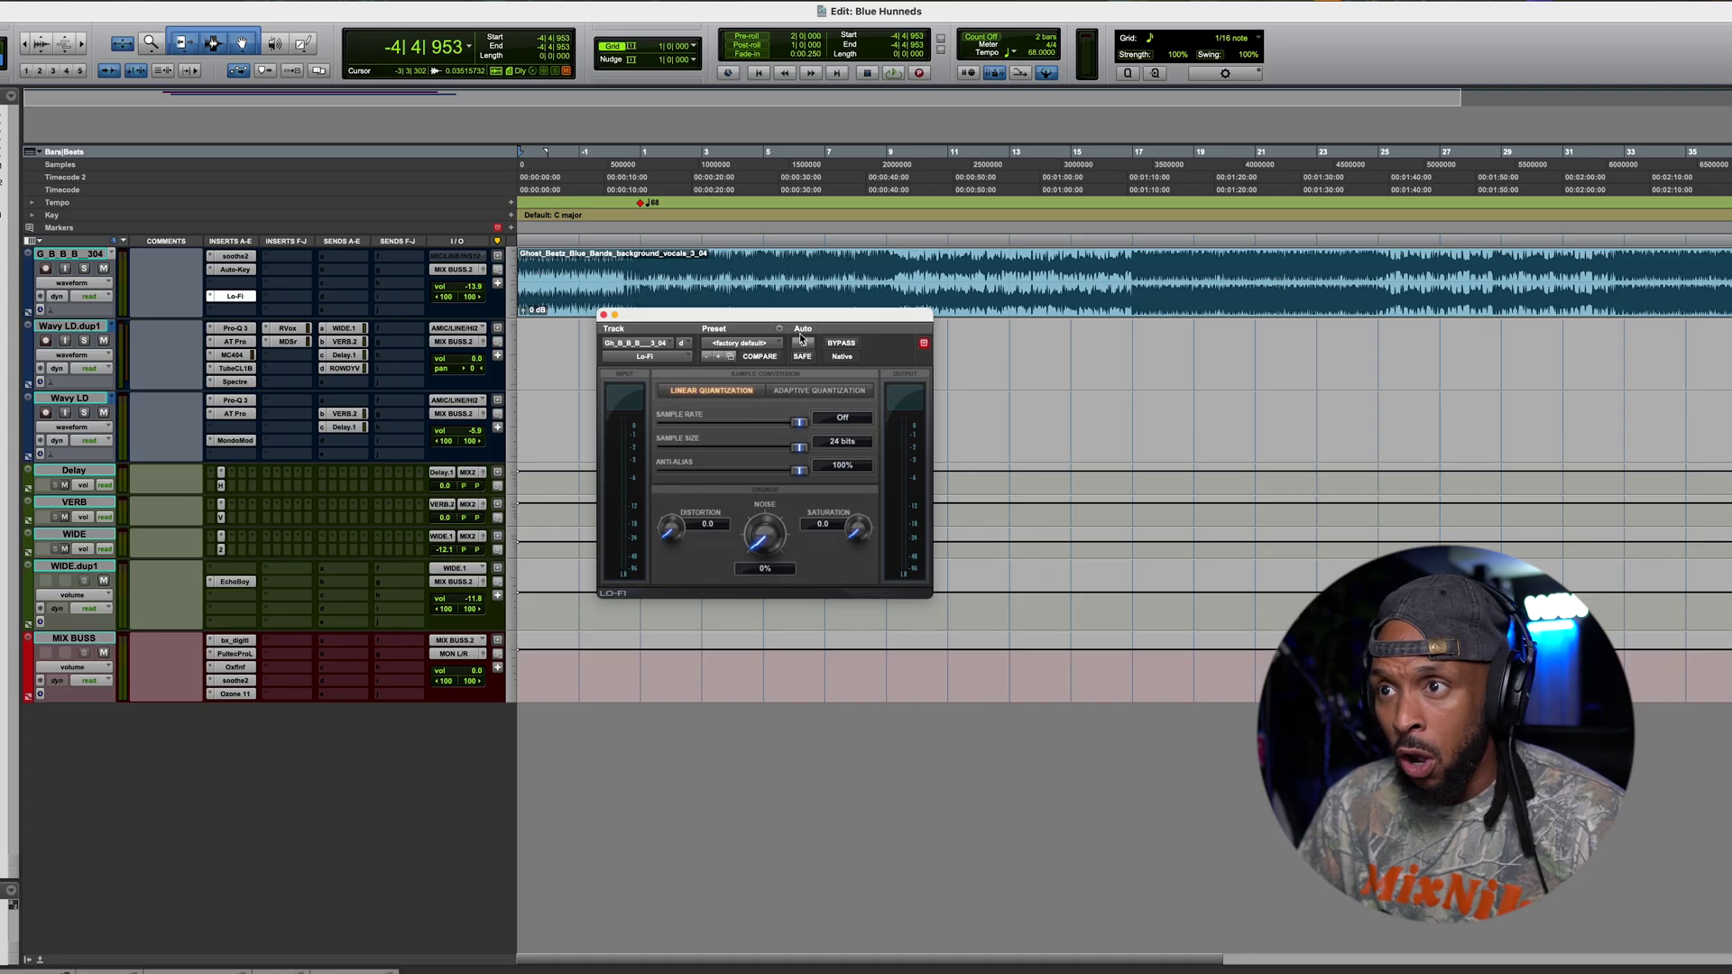
pyautogui.click(801, 341)
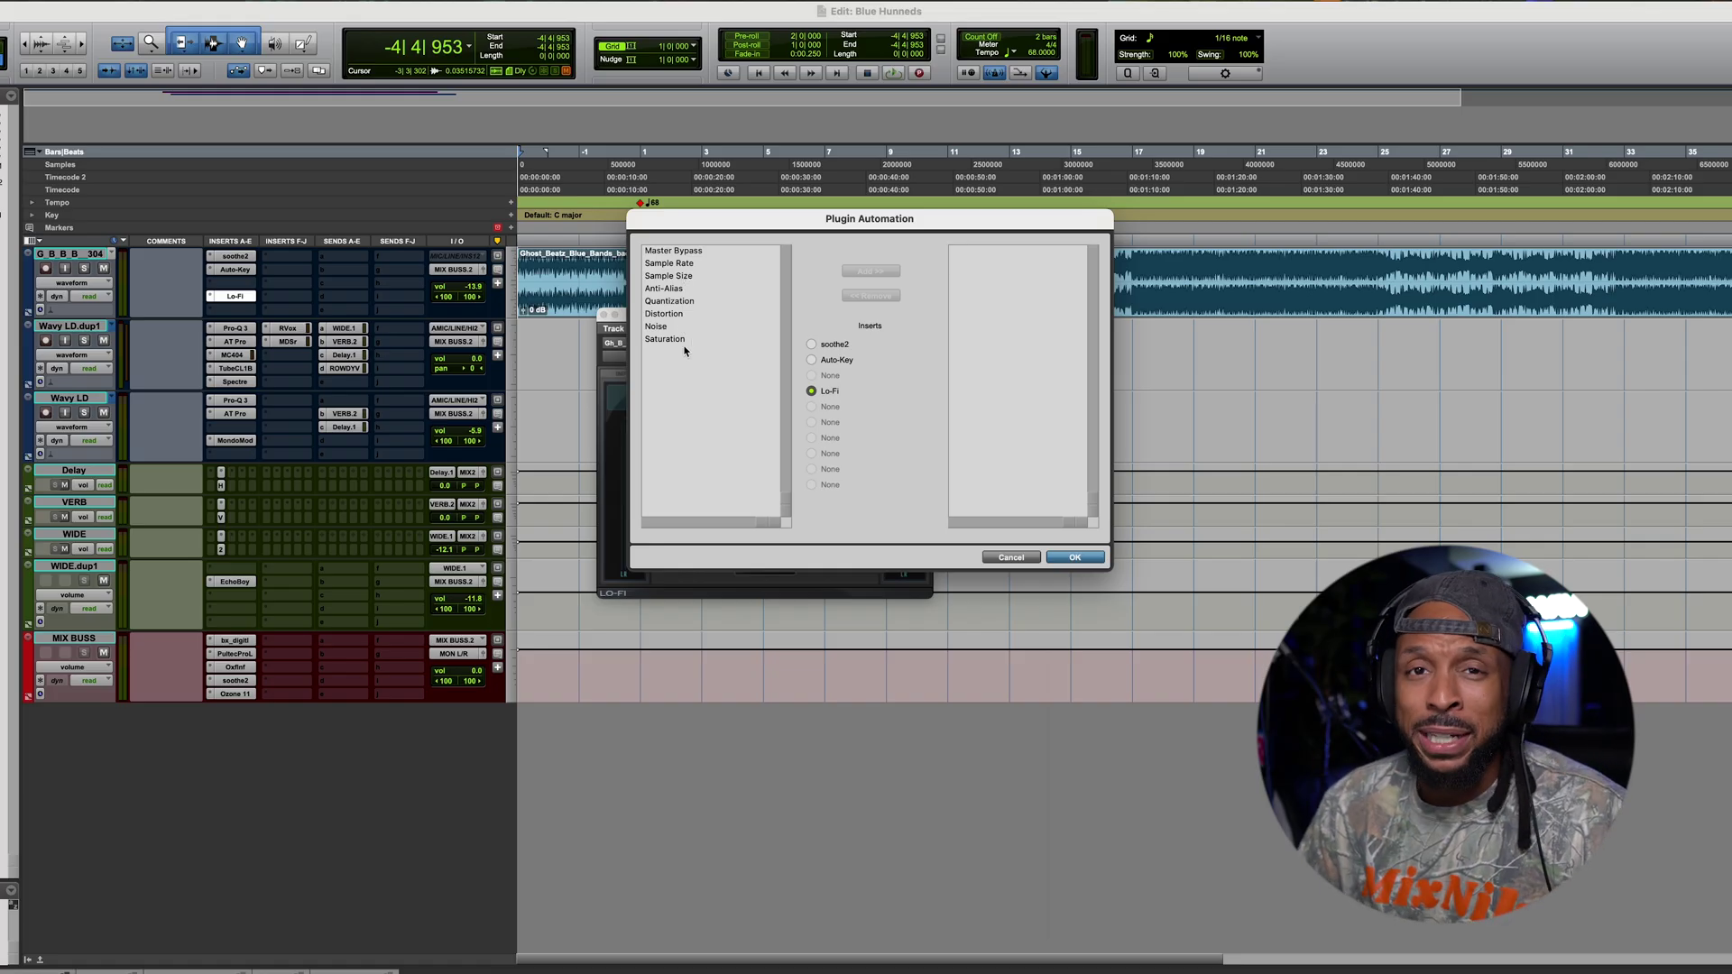
pyautogui.click(680, 267)
pyautogui.click(869, 271)
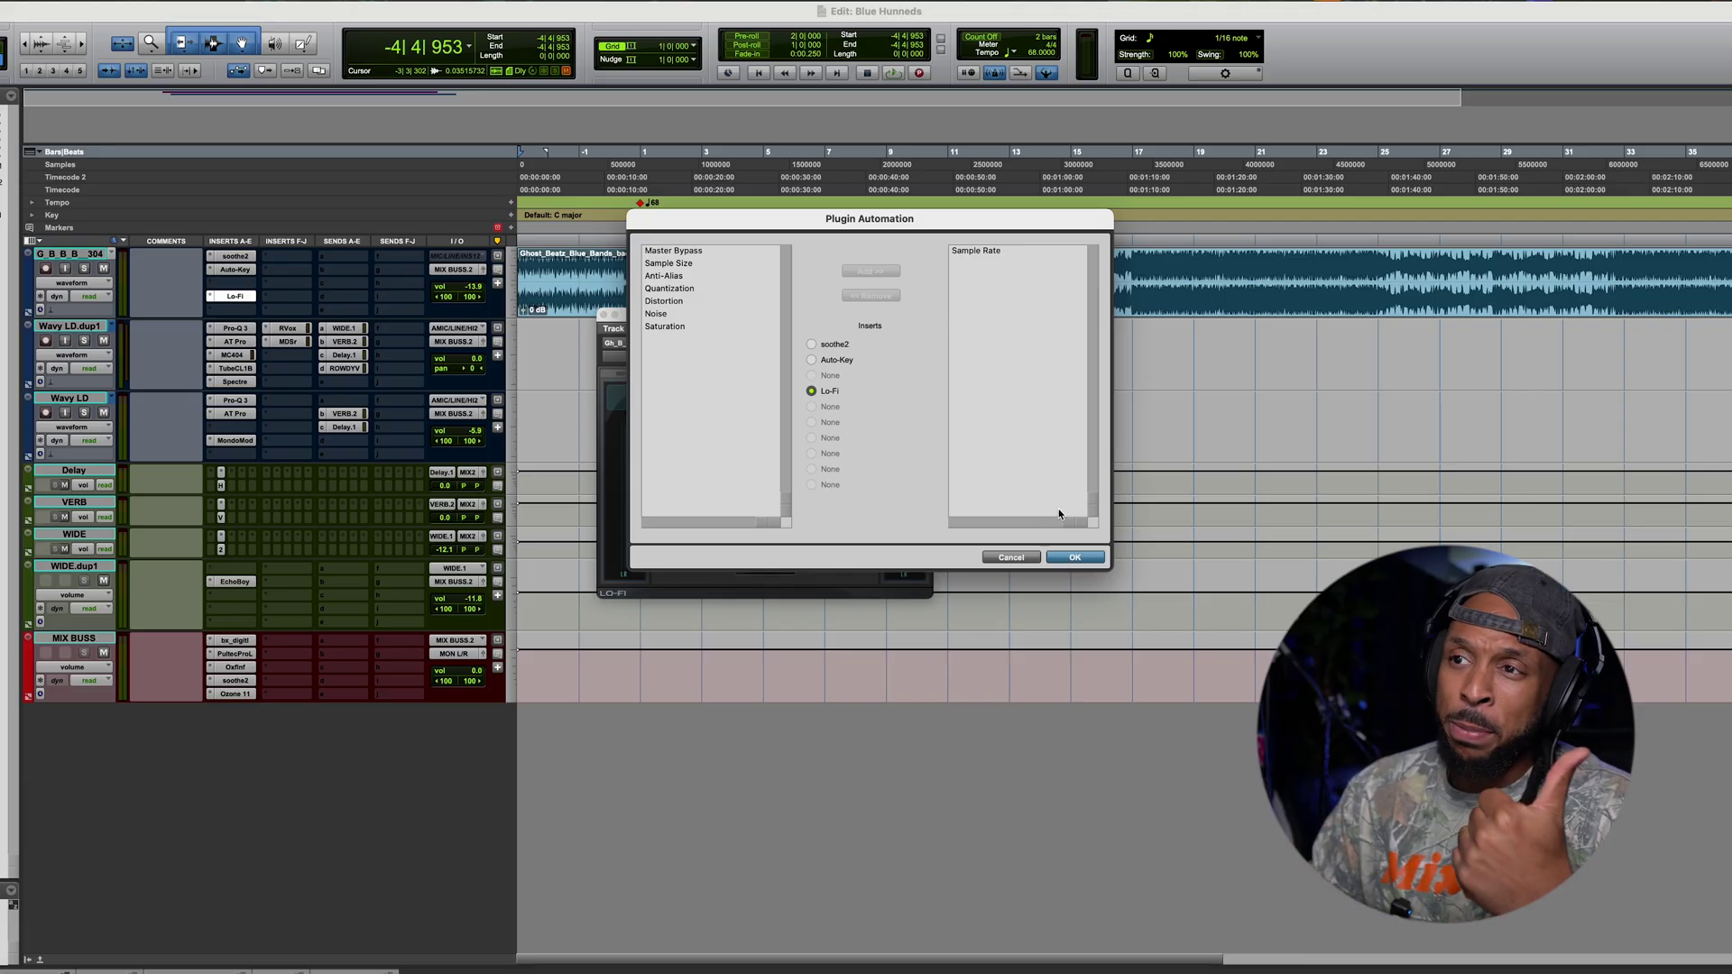
pyautogui.click(999, 559)
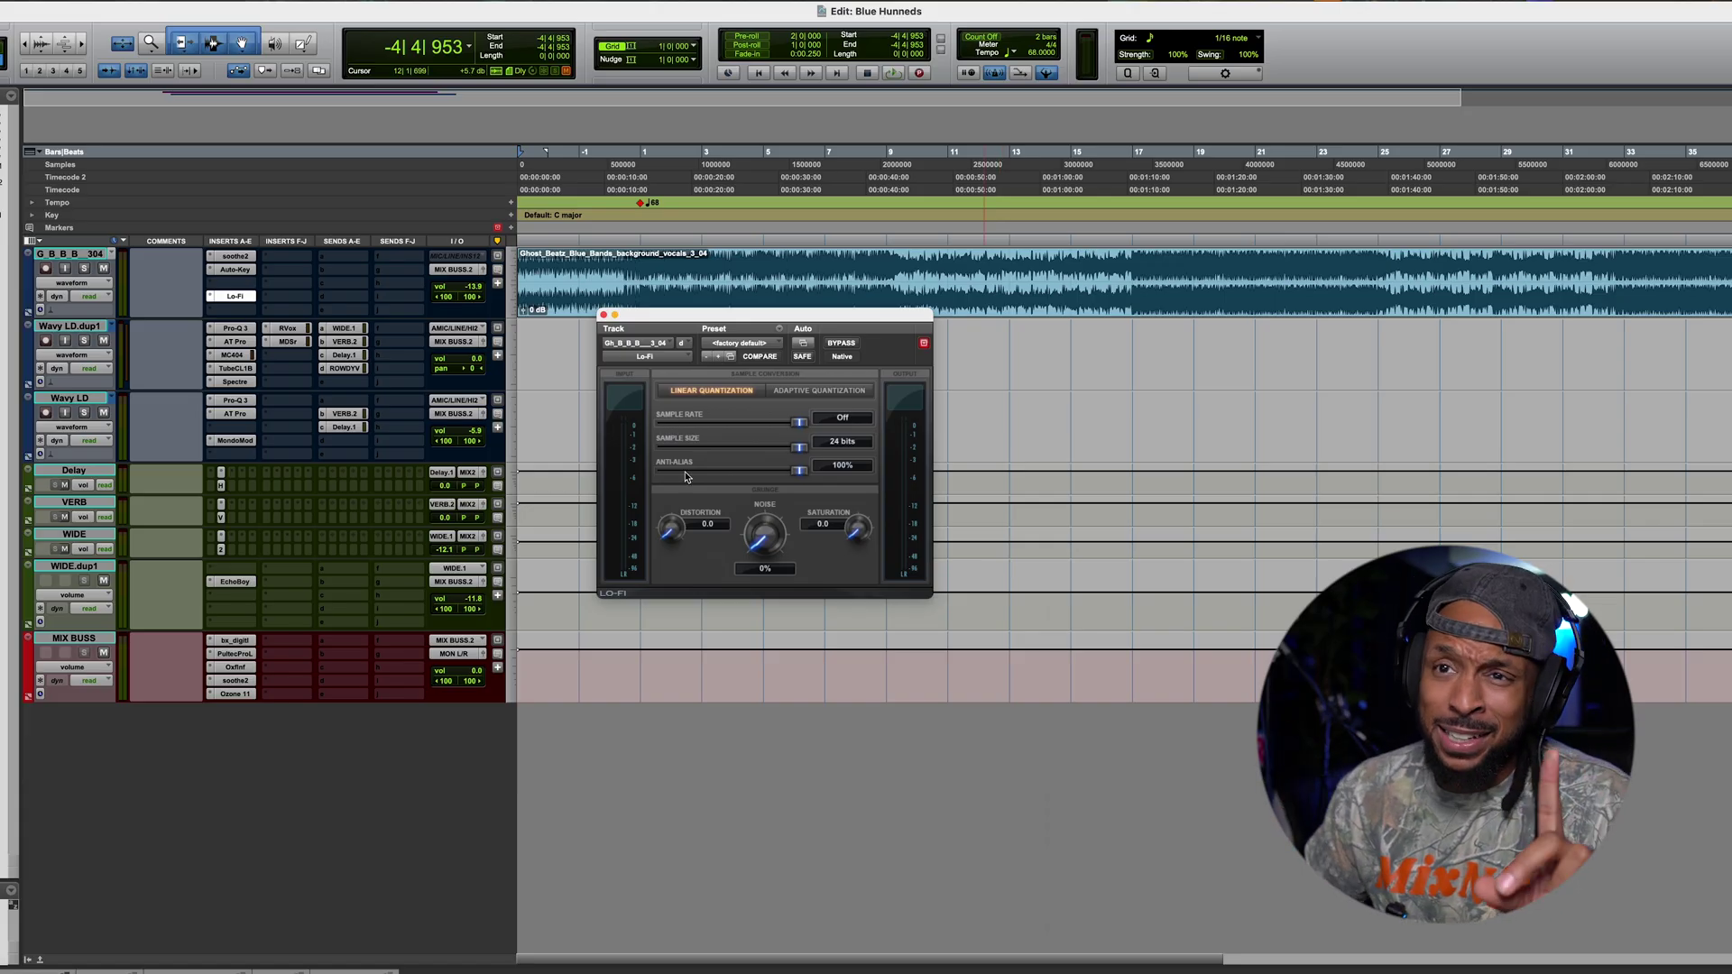
pyautogui.click(237, 329)
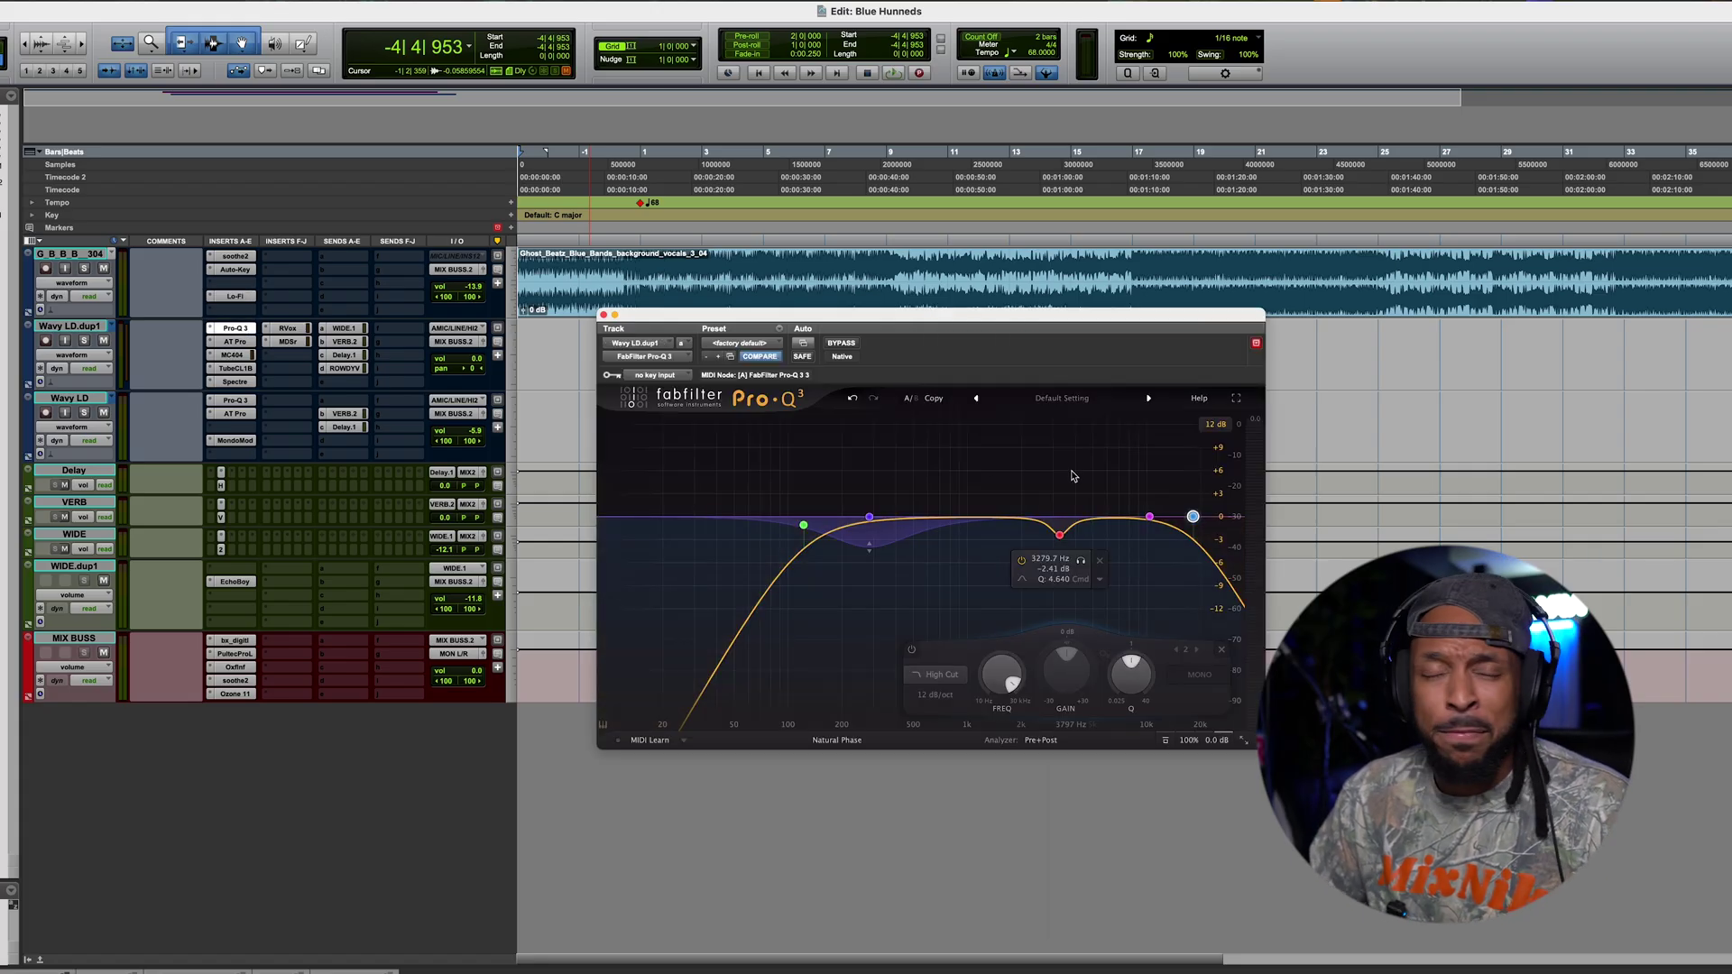
pyautogui.click(803, 344)
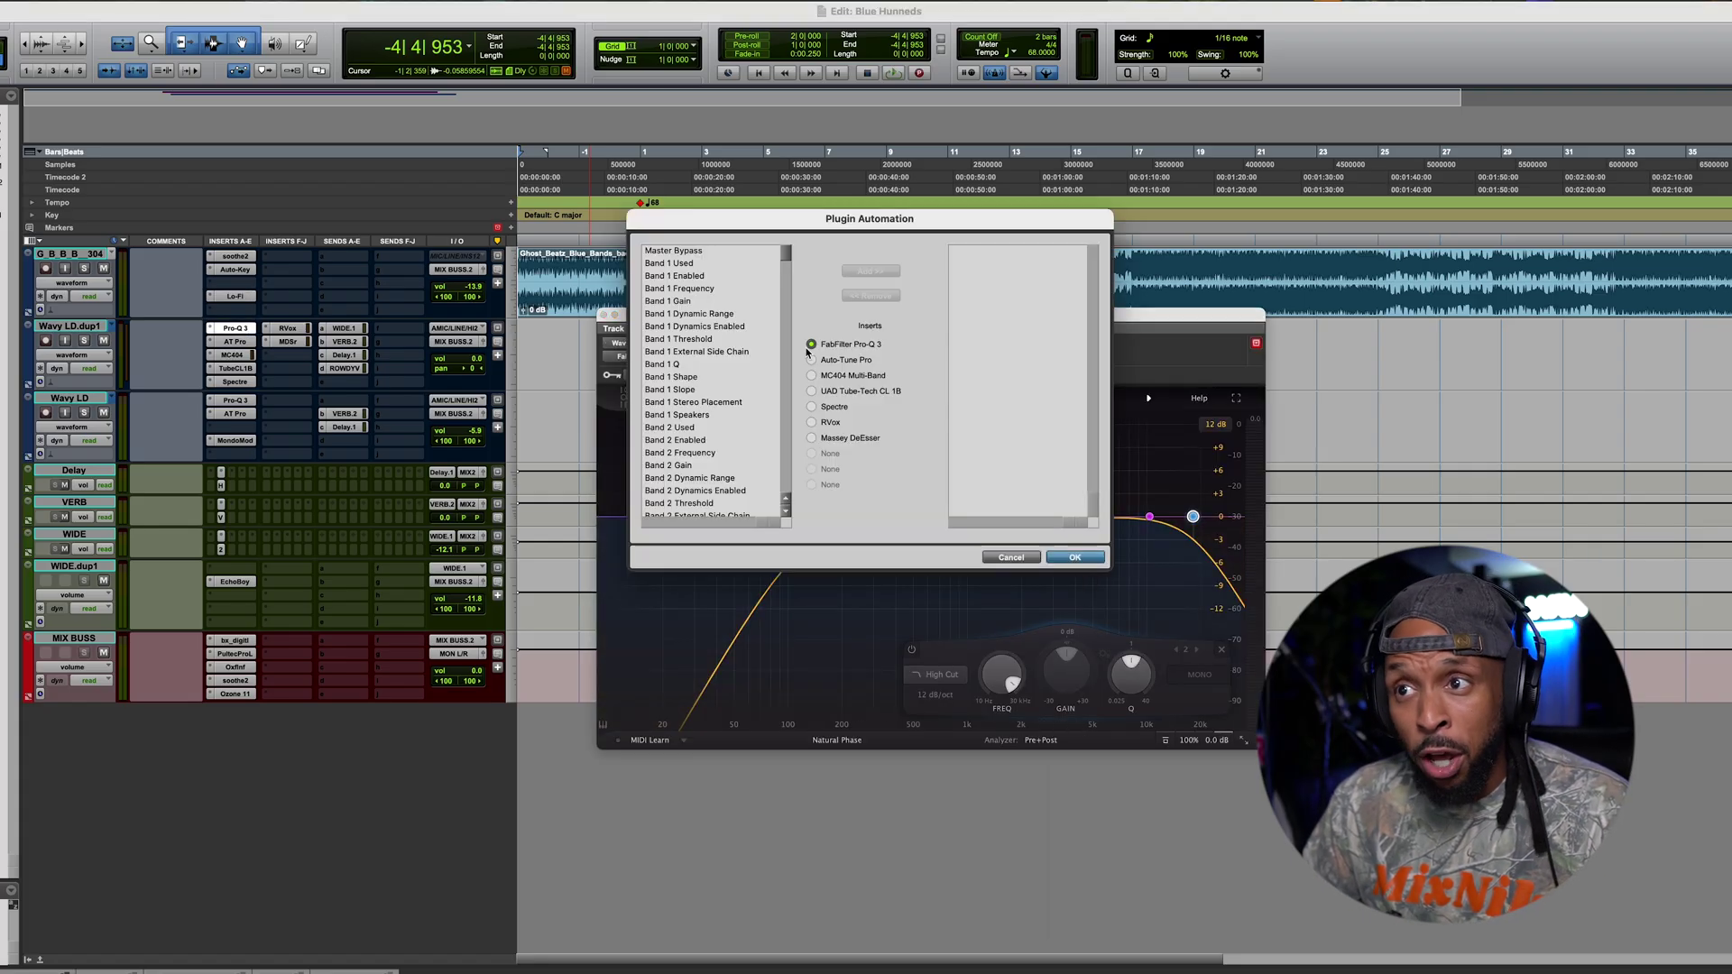
pyautogui.scroll(-4, 745, 347)
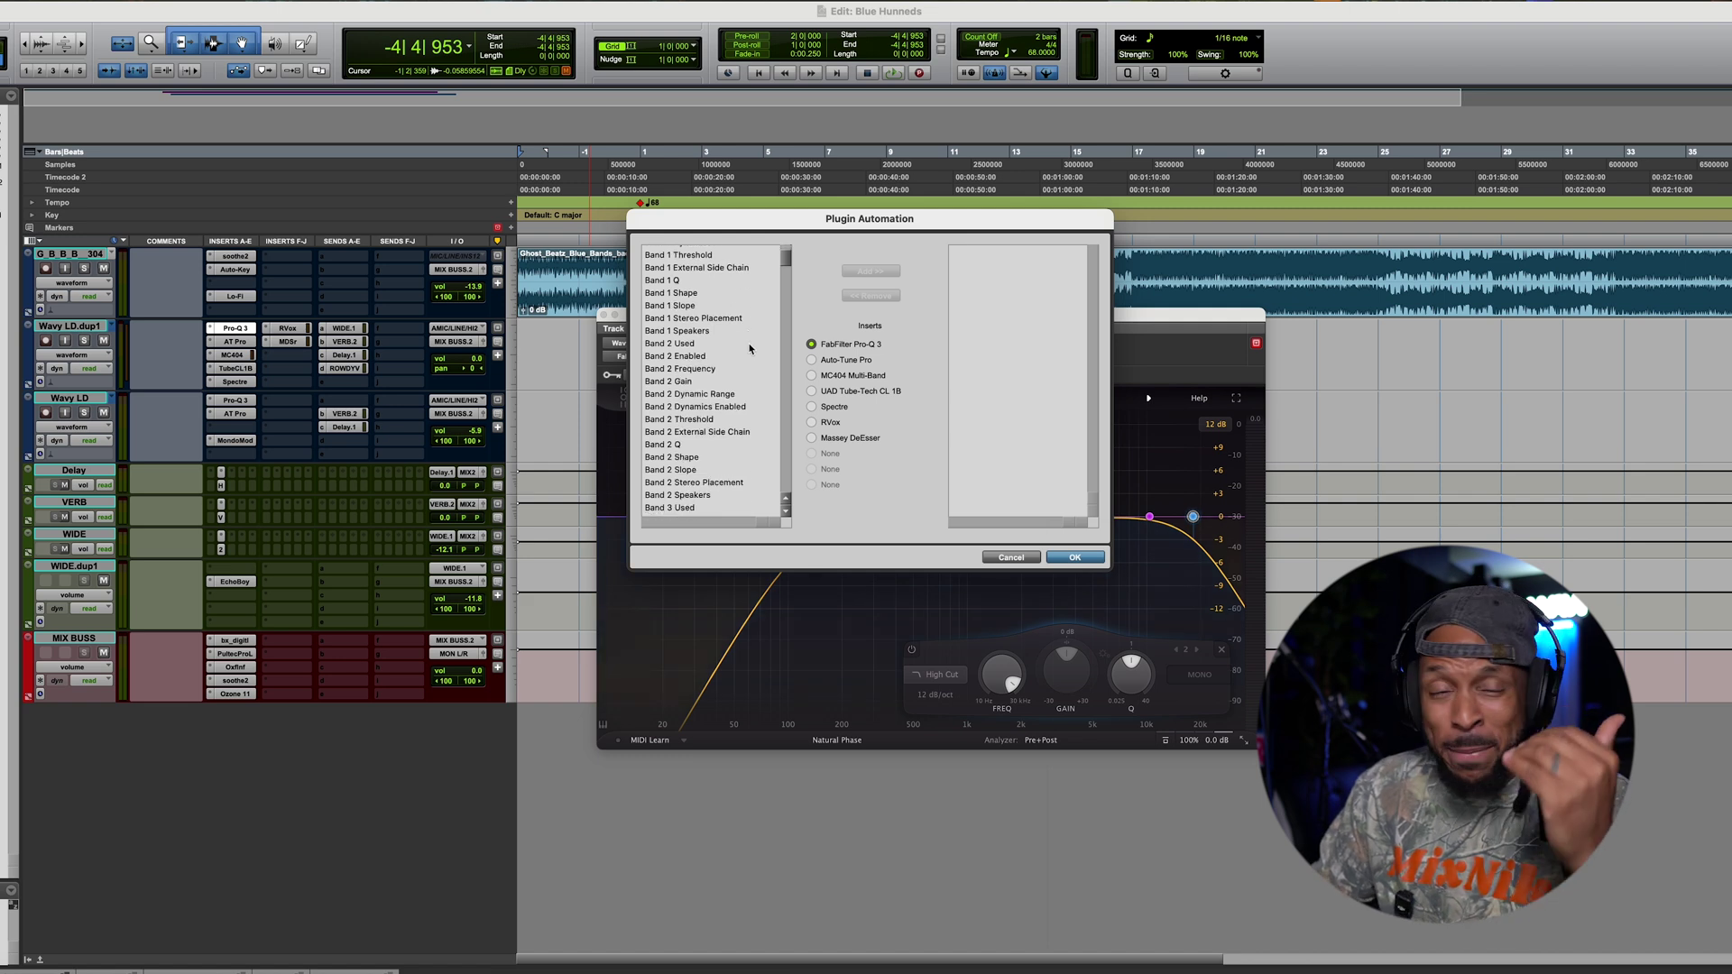
pyautogui.scroll(5, 745, 352)
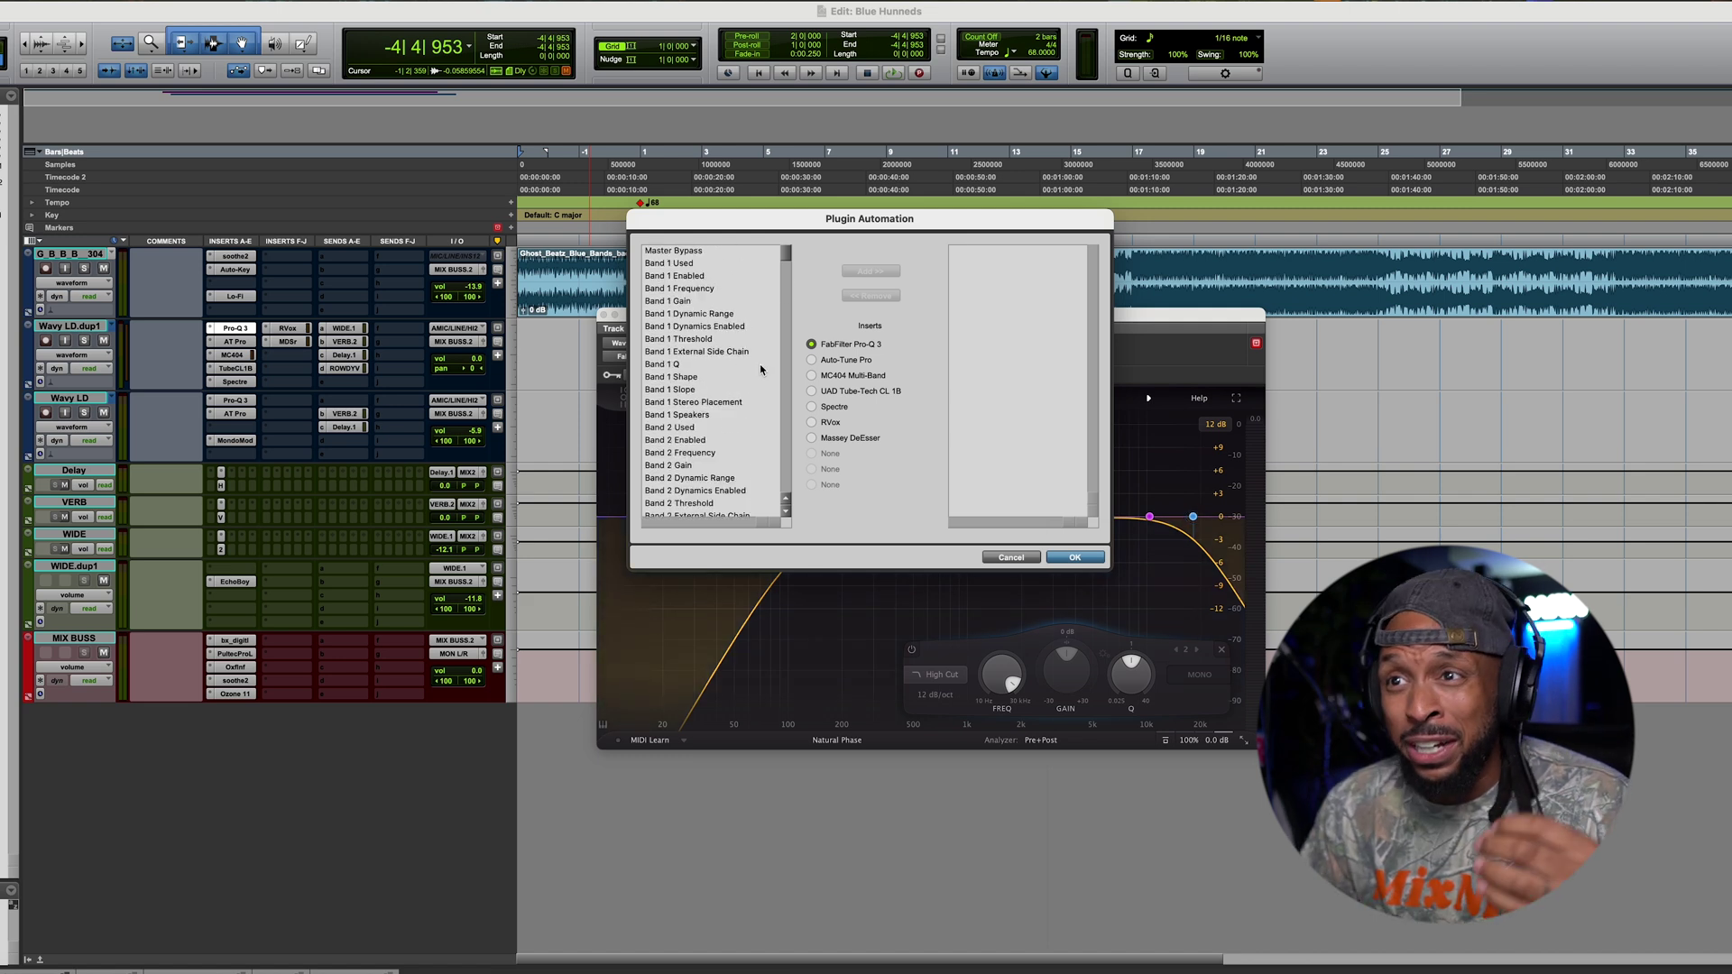
pyautogui.scroll(-14, 740, 306)
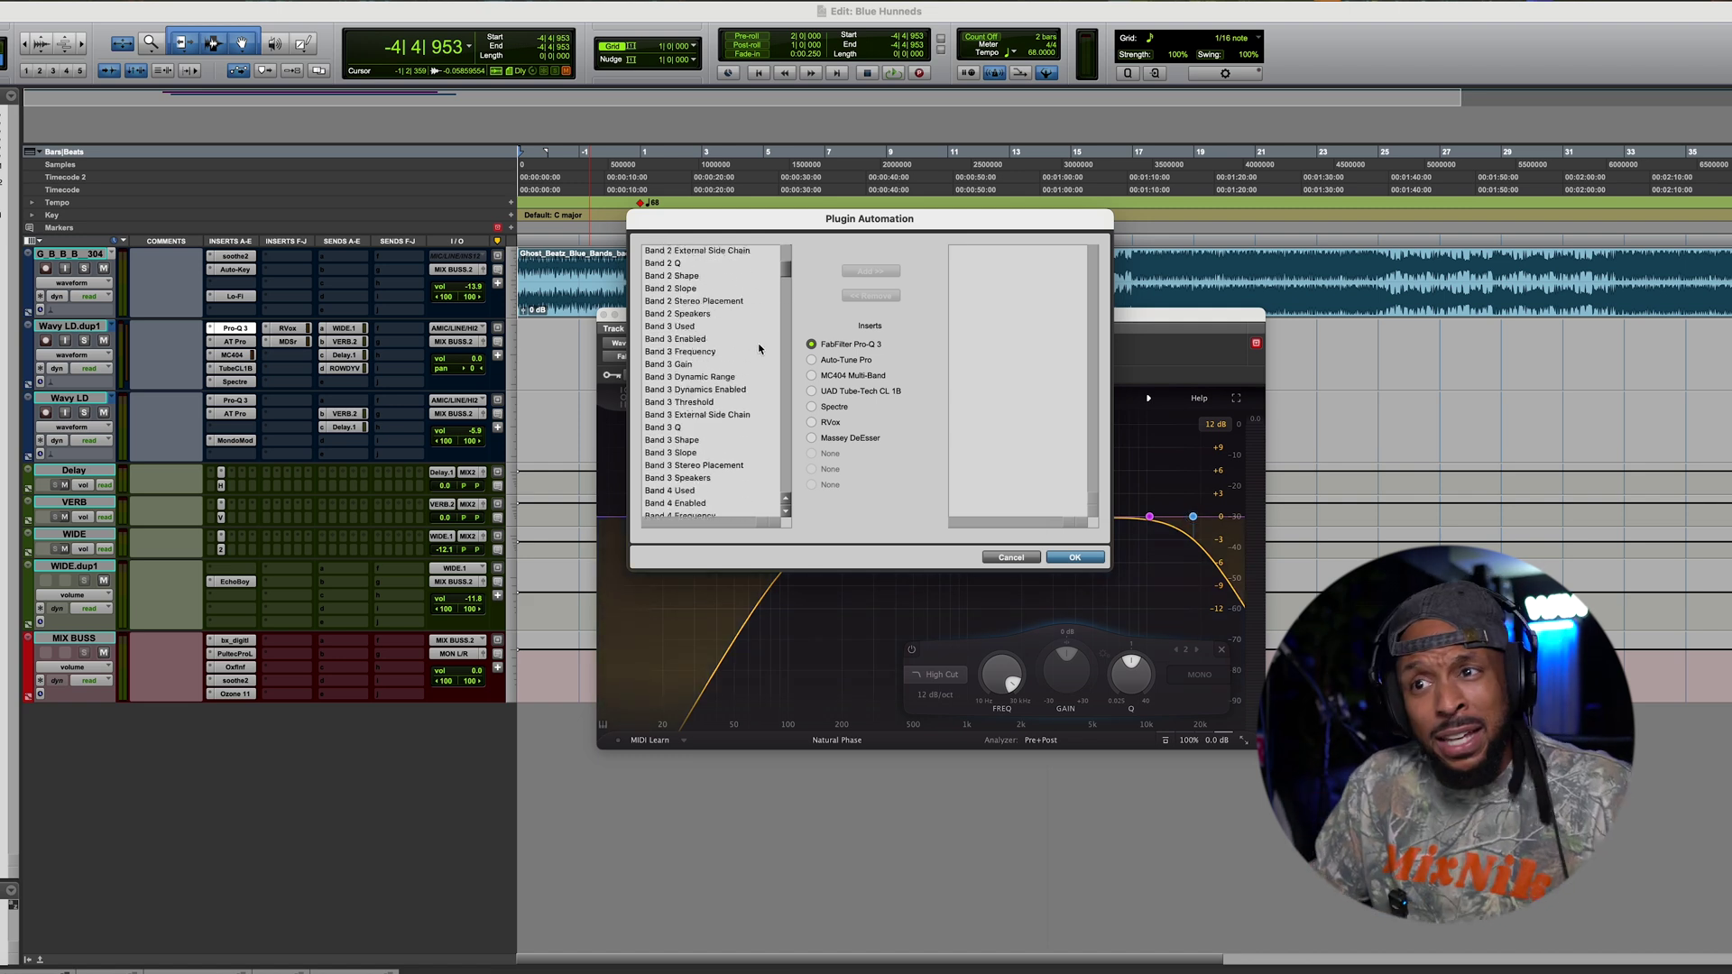
pyautogui.scroll(-20, 756, 356)
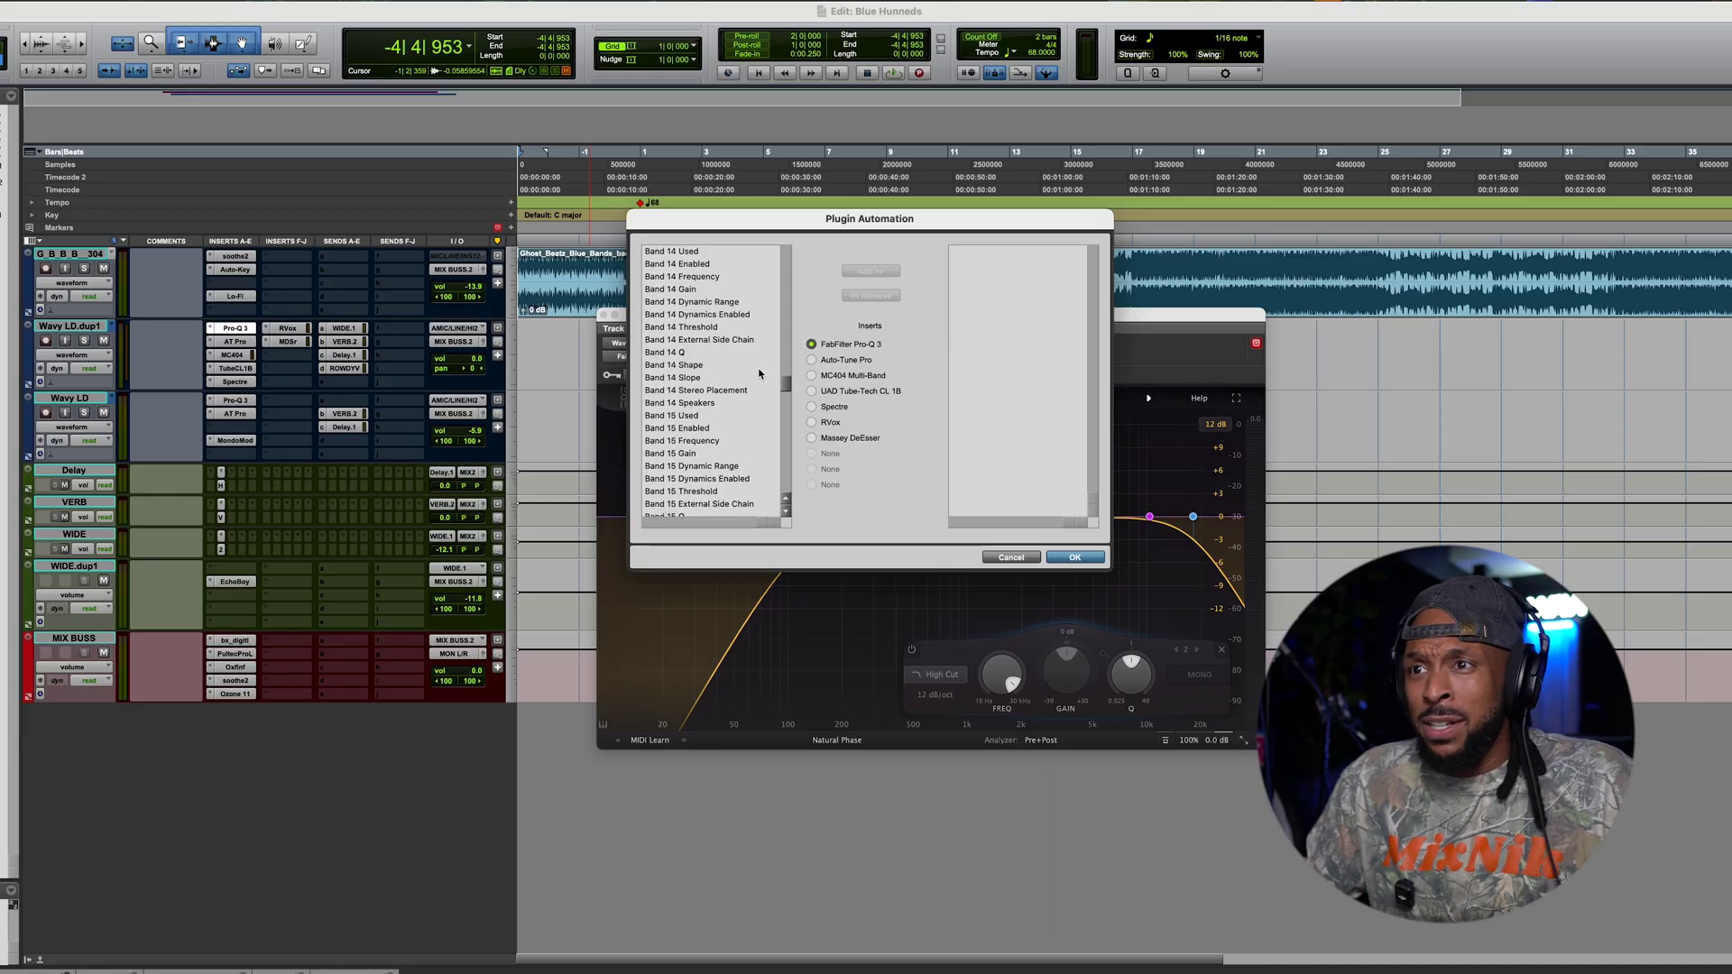
pyautogui.scroll(20, 754, 371)
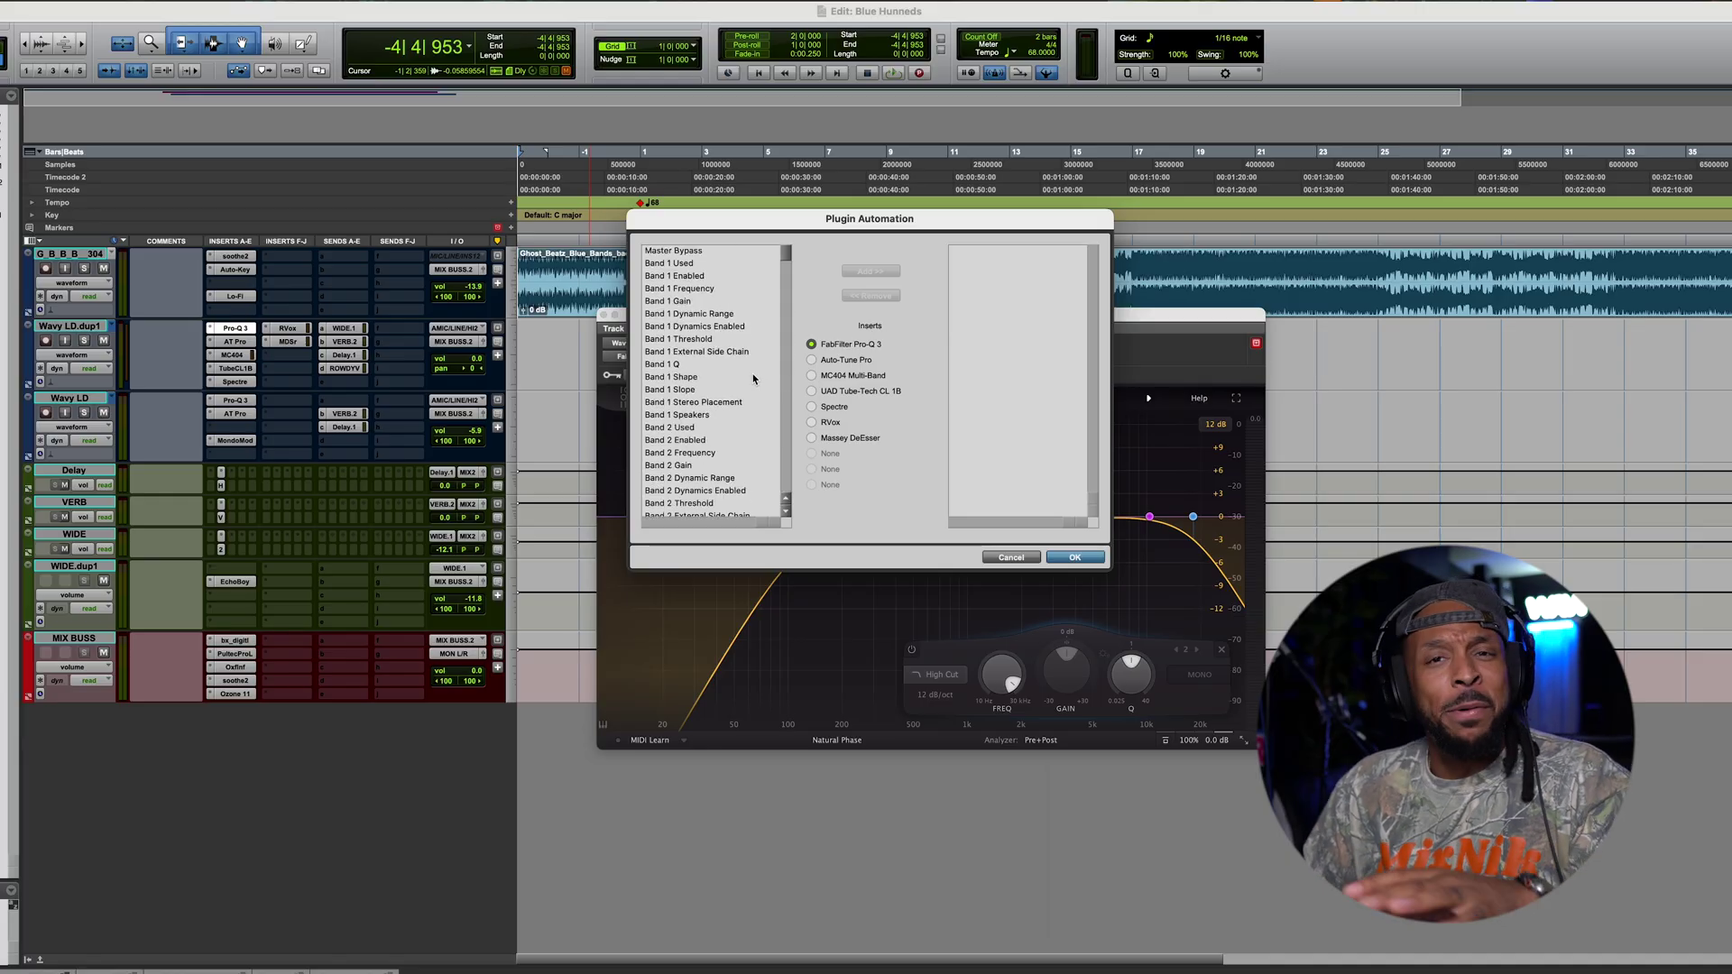
pyautogui.click(1009, 557)
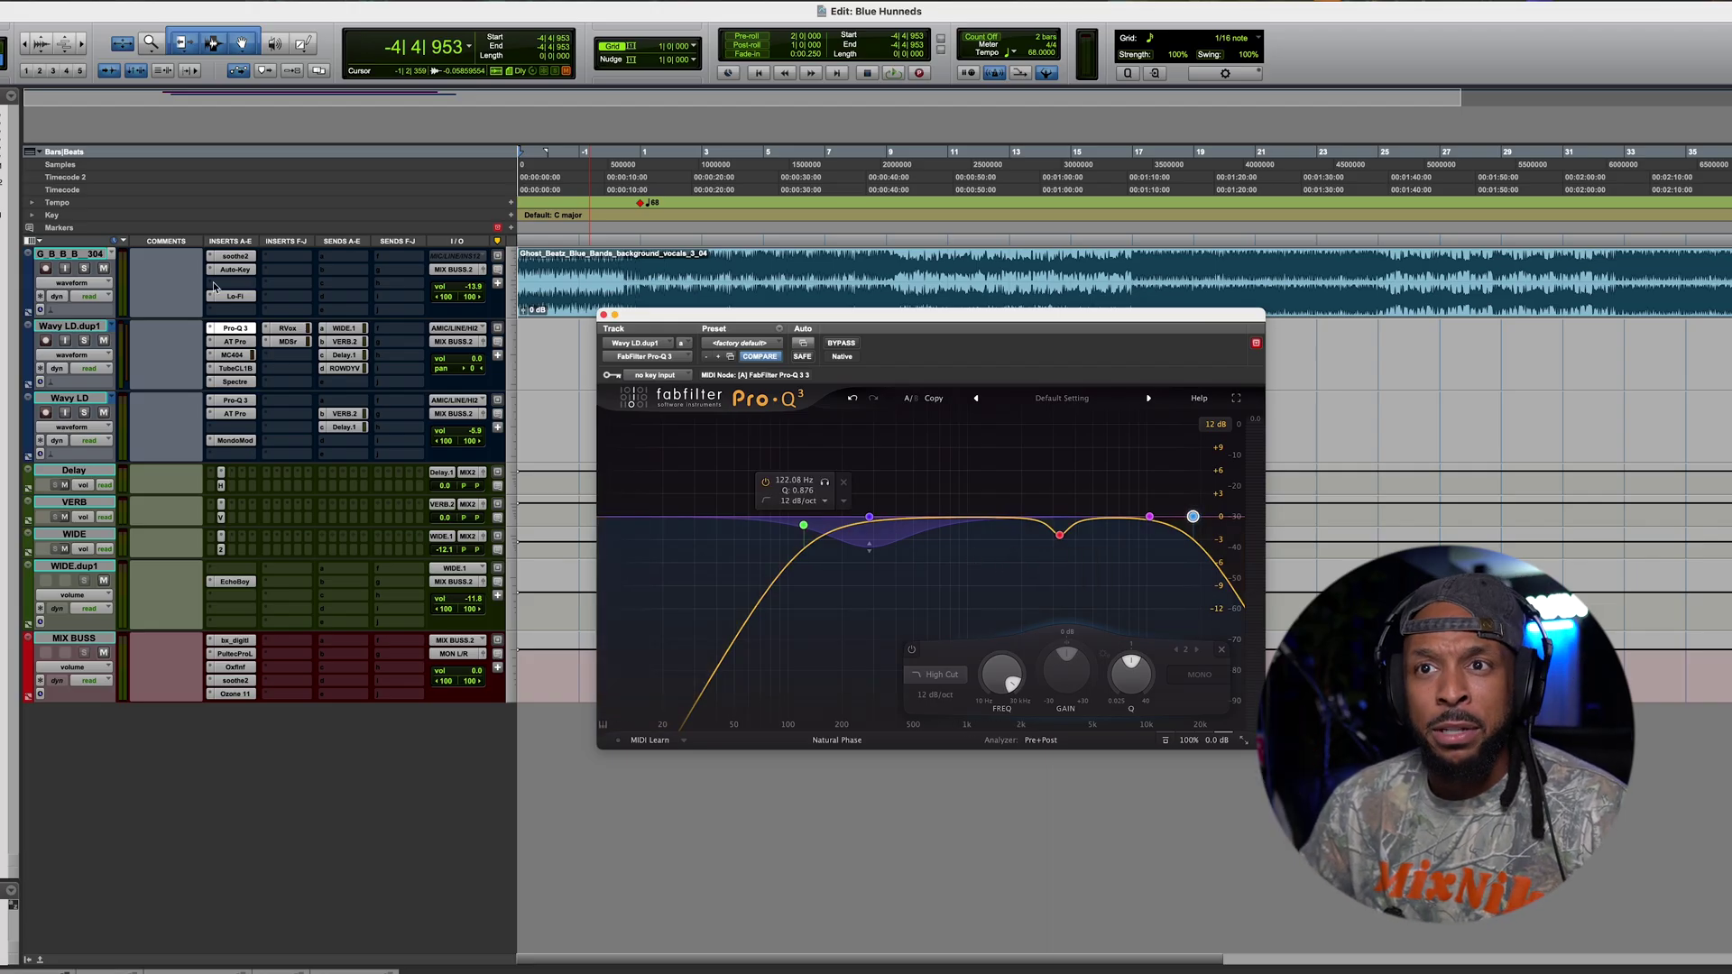
pyautogui.click(235, 296)
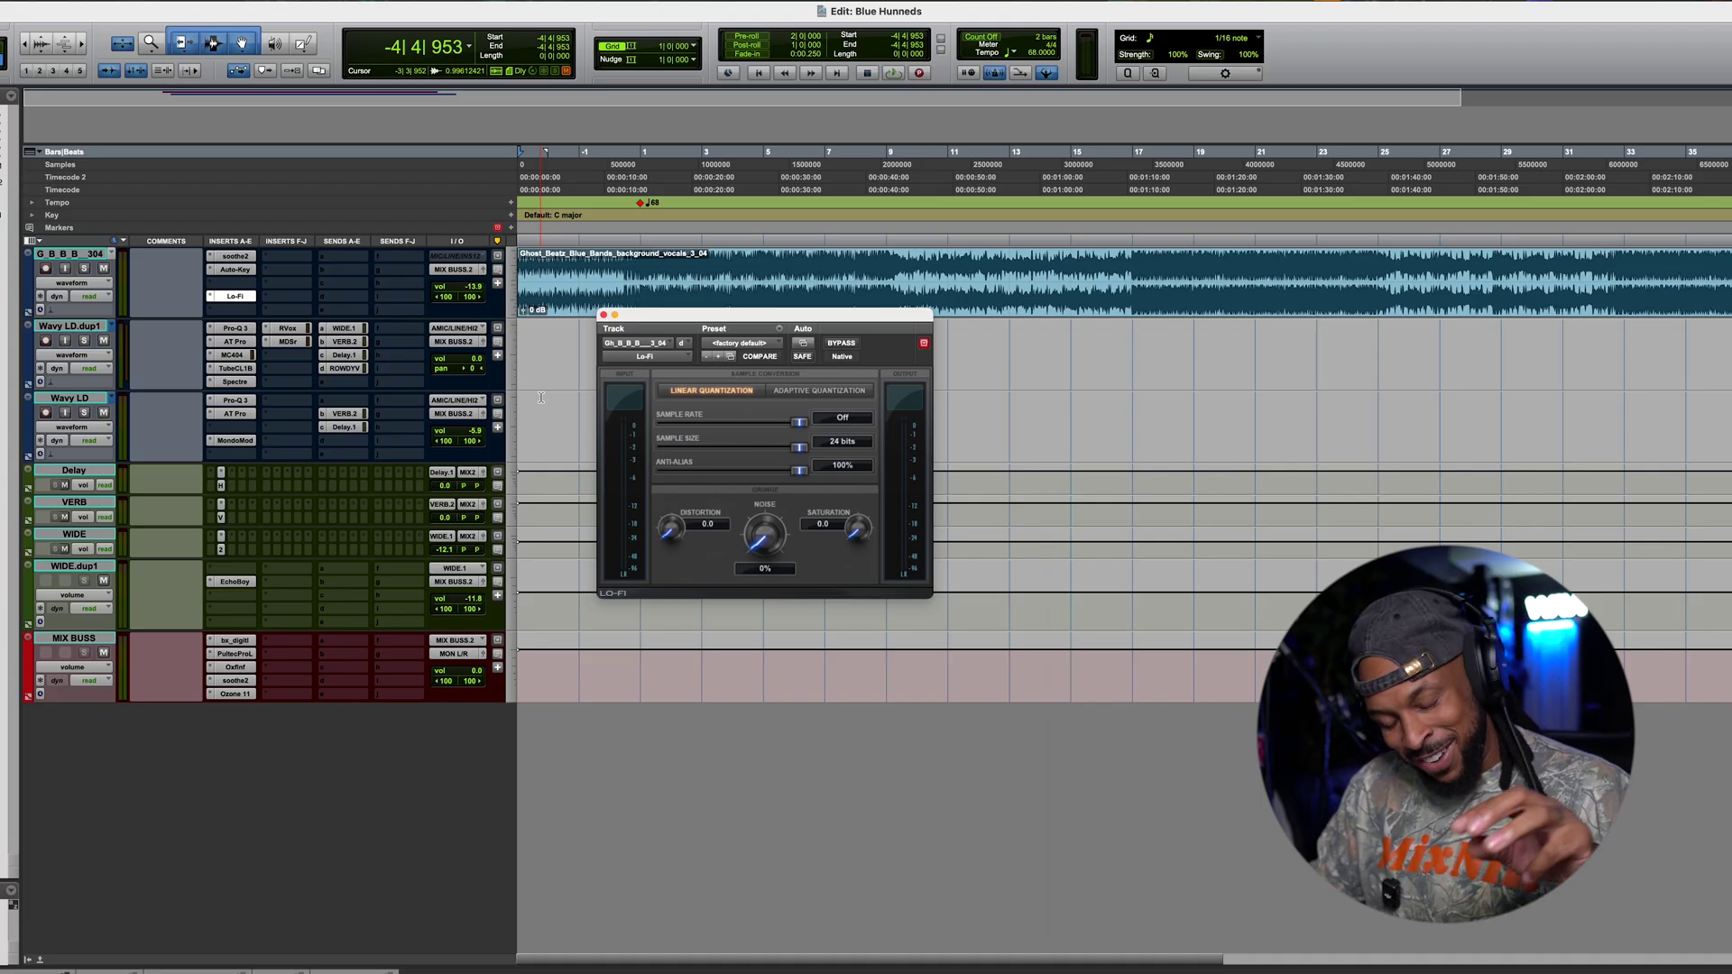
# Step: Enable automation for the Lo-Fi 'Sample Rate' parameter on the background vocals
pyautogui.rightClick(798, 423)
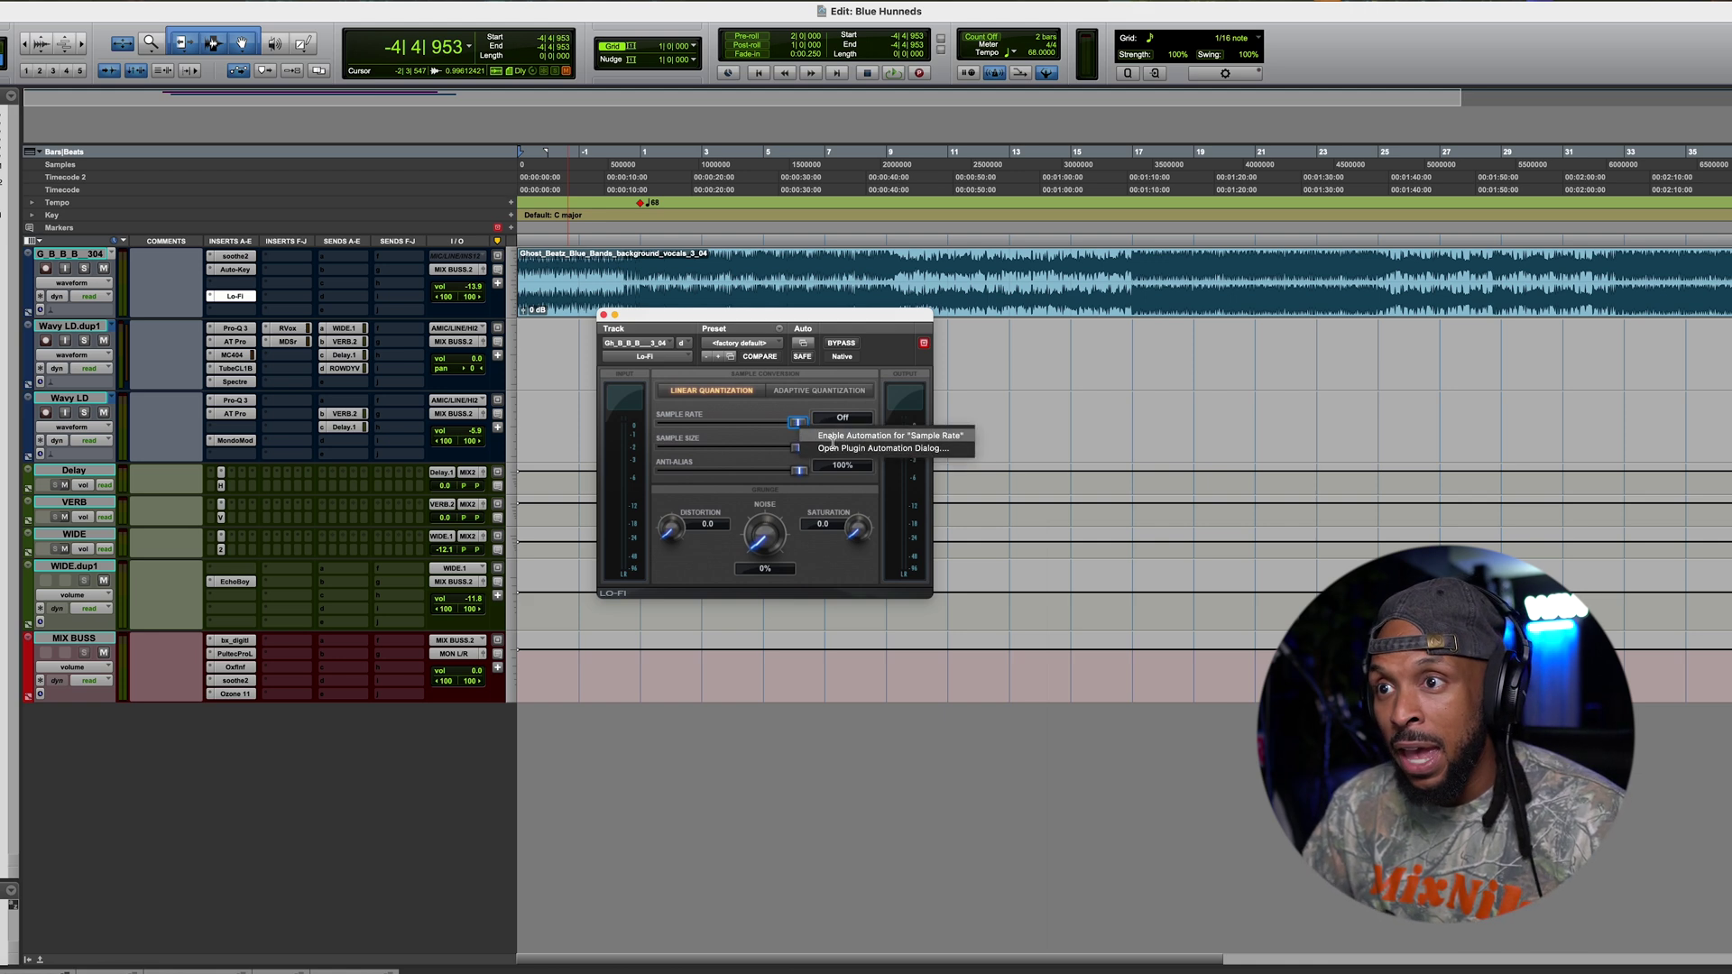
pyautogui.click(833, 437)
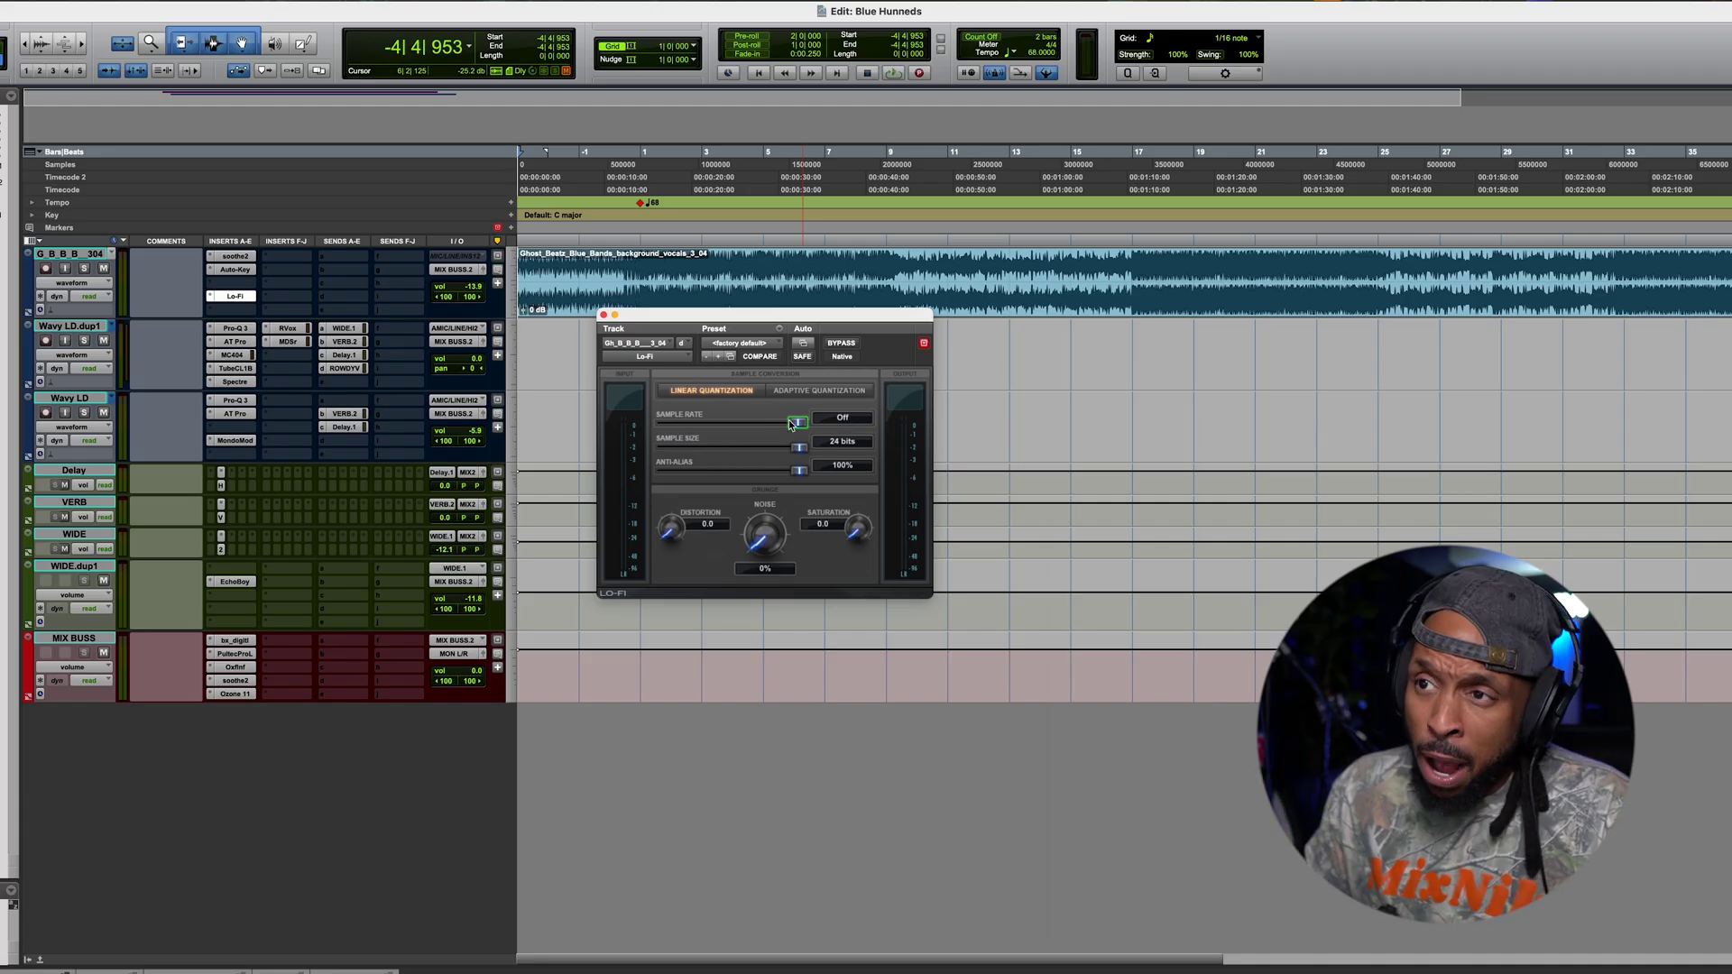
# Step: Try Lo-Fi Sample Rates of 761 Hz, 888 Hz and about 857 Hz, then play to listen
pyautogui.moveTo(795, 424); pyautogui.dragTo(581, 424)
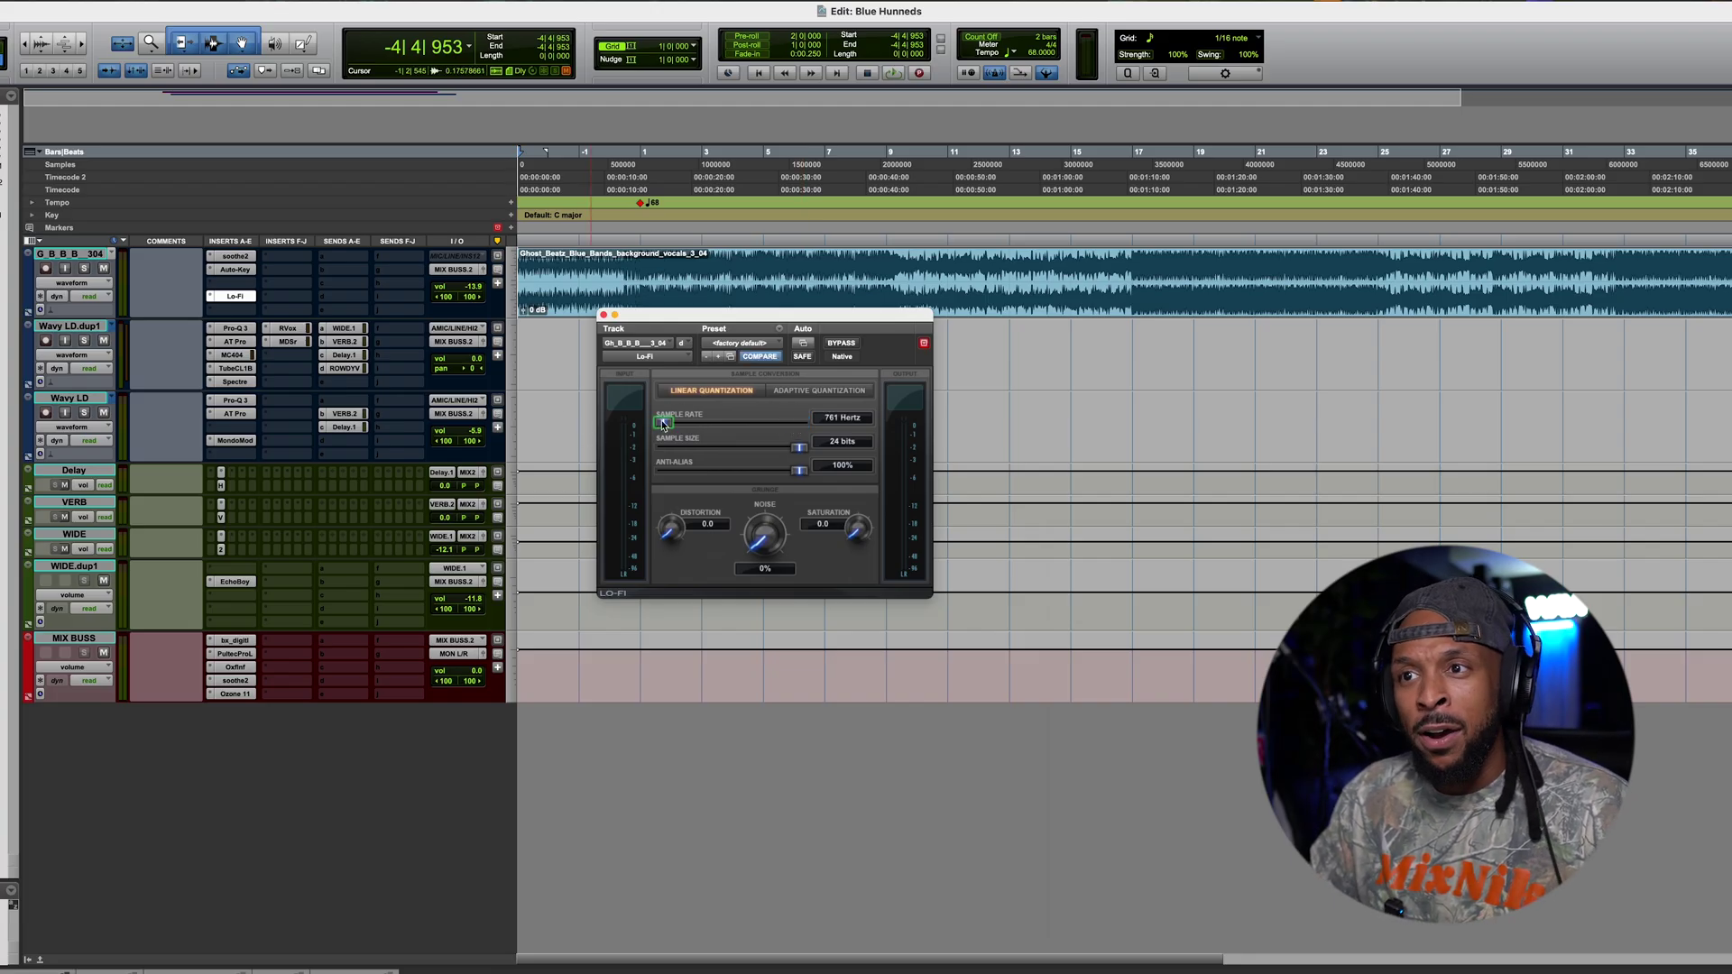
pyautogui.moveTo(664, 422); pyautogui.dragTo(684, 426)
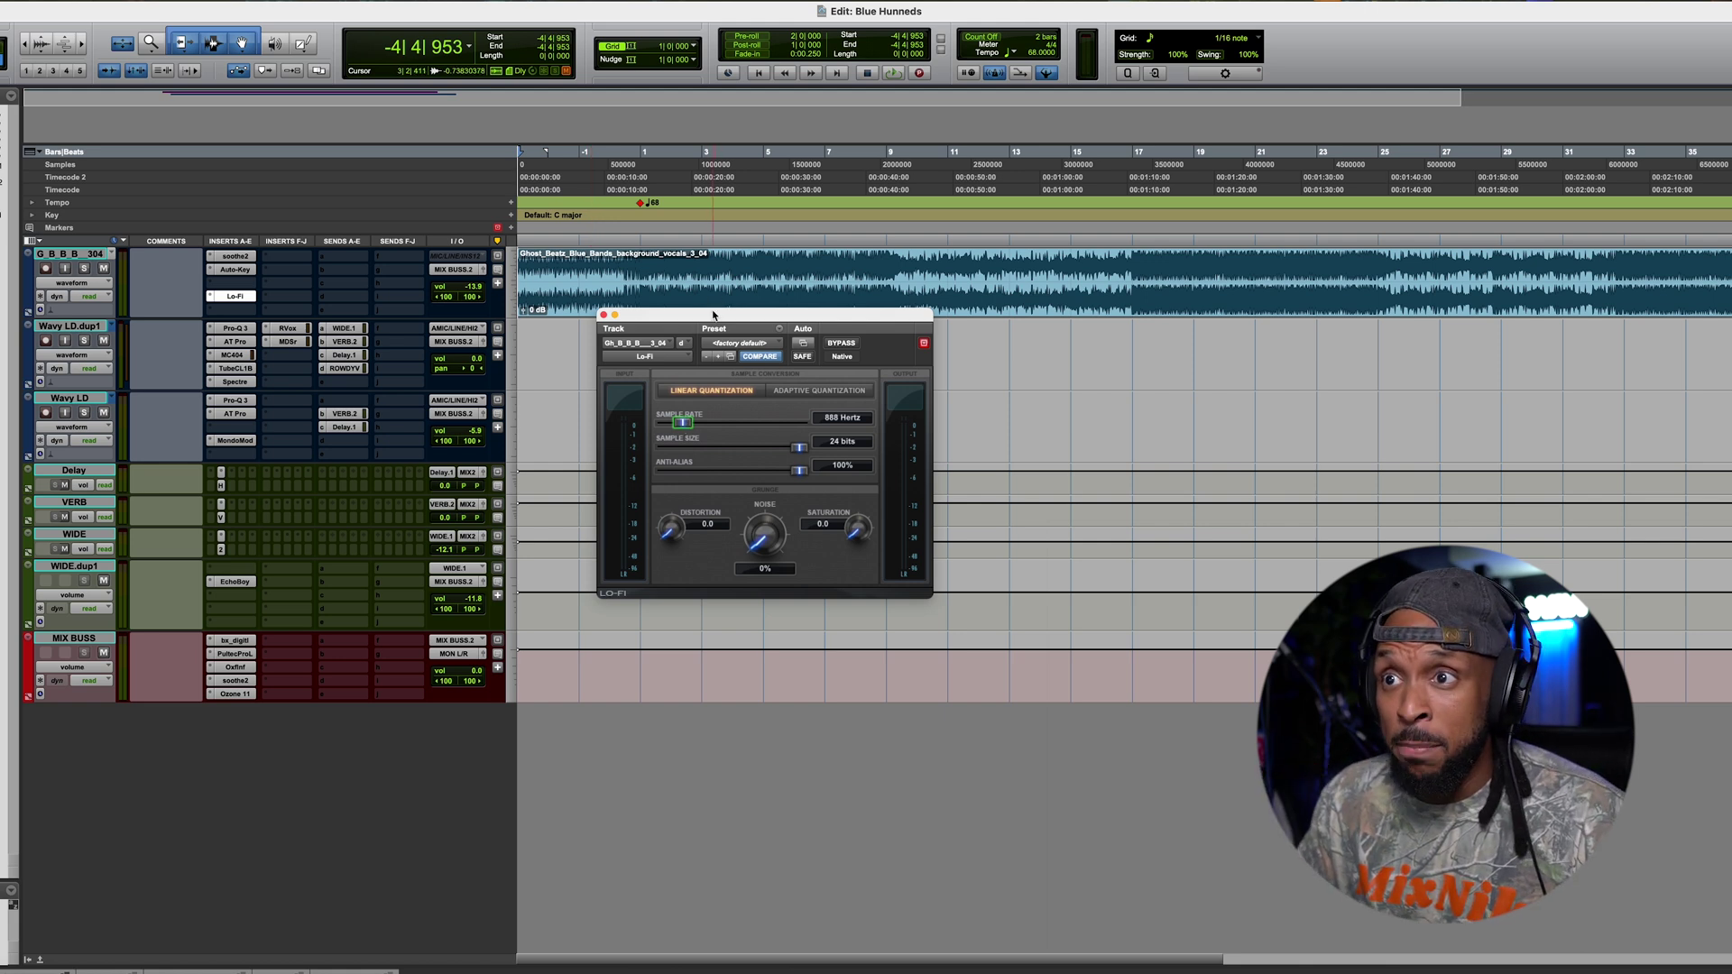
pyautogui.moveTo(695, 315); pyautogui.dragTo(801, 298)
pyautogui.moveTo(798, 406); pyautogui.dragTo(895, 418)
pyautogui.press('space')
pyautogui.press('space')
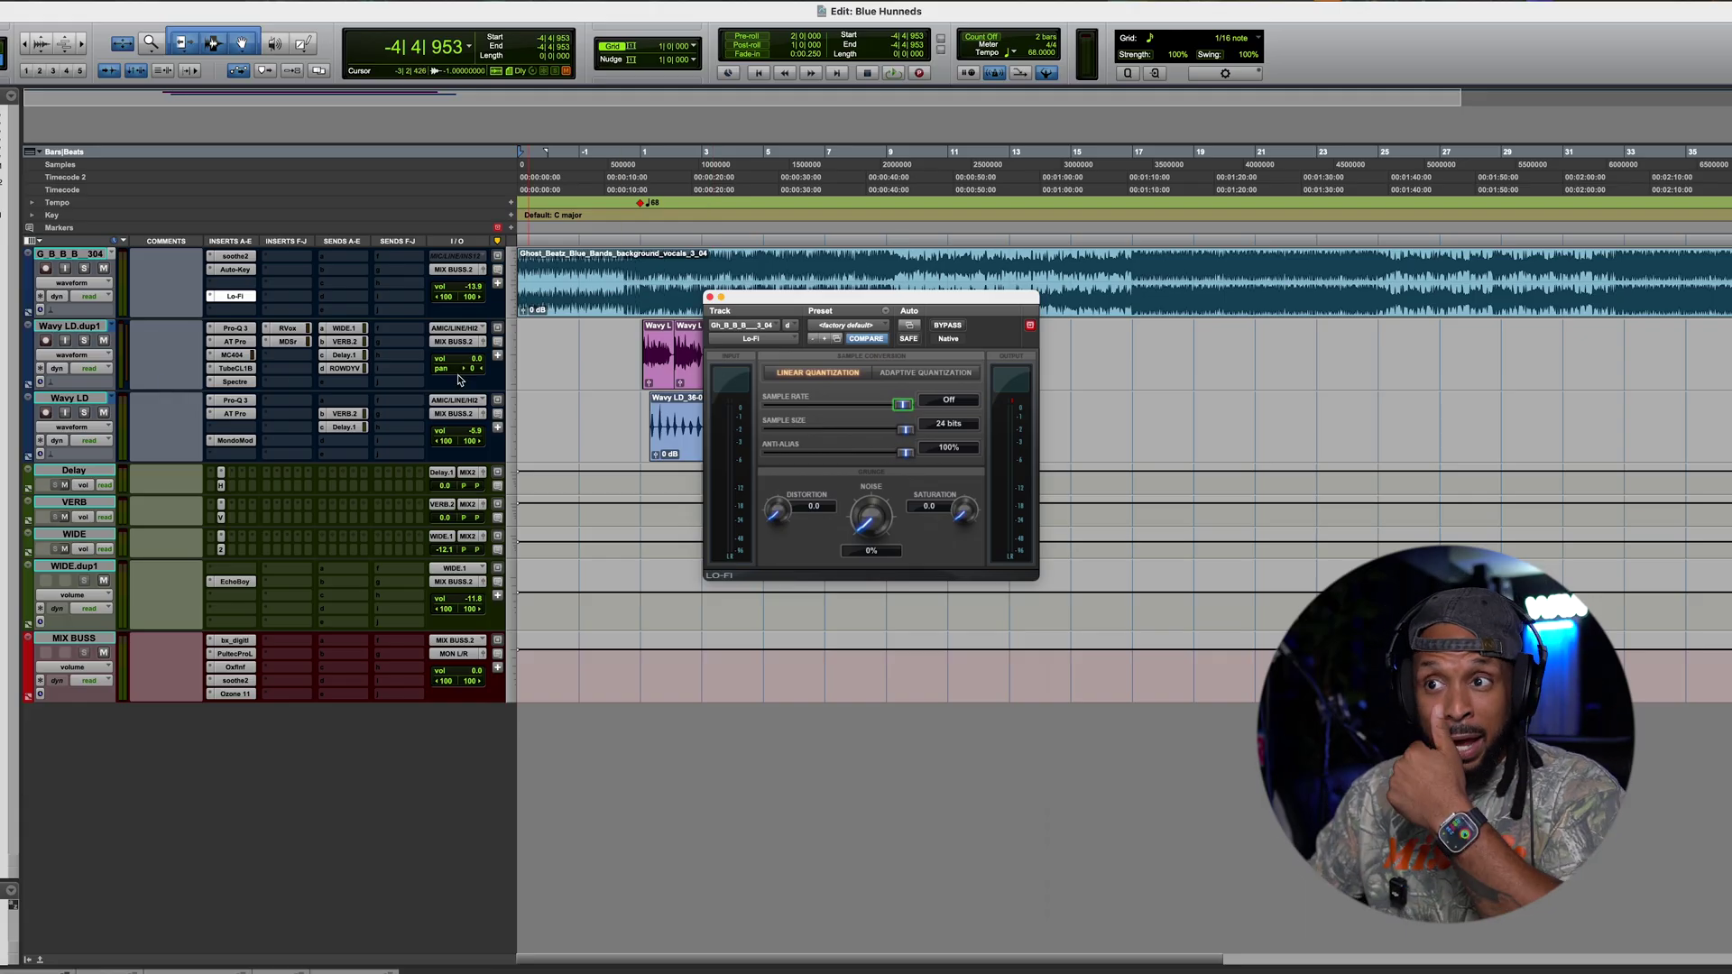
# Step: Arm Lo-Fi Sample Rate, heighten the background vocals track, and confirm plug-in automation writing in the Automation window
pyautogui.keyDown('ctrl'); pyautogui.keyDown('alt'); pyautogui.keyDown('super'); pyautogui.click(903, 404); pyautogui.keyUp('super'); pyautogui.keyUp('alt'); pyautogui.keyUp('ctrl')
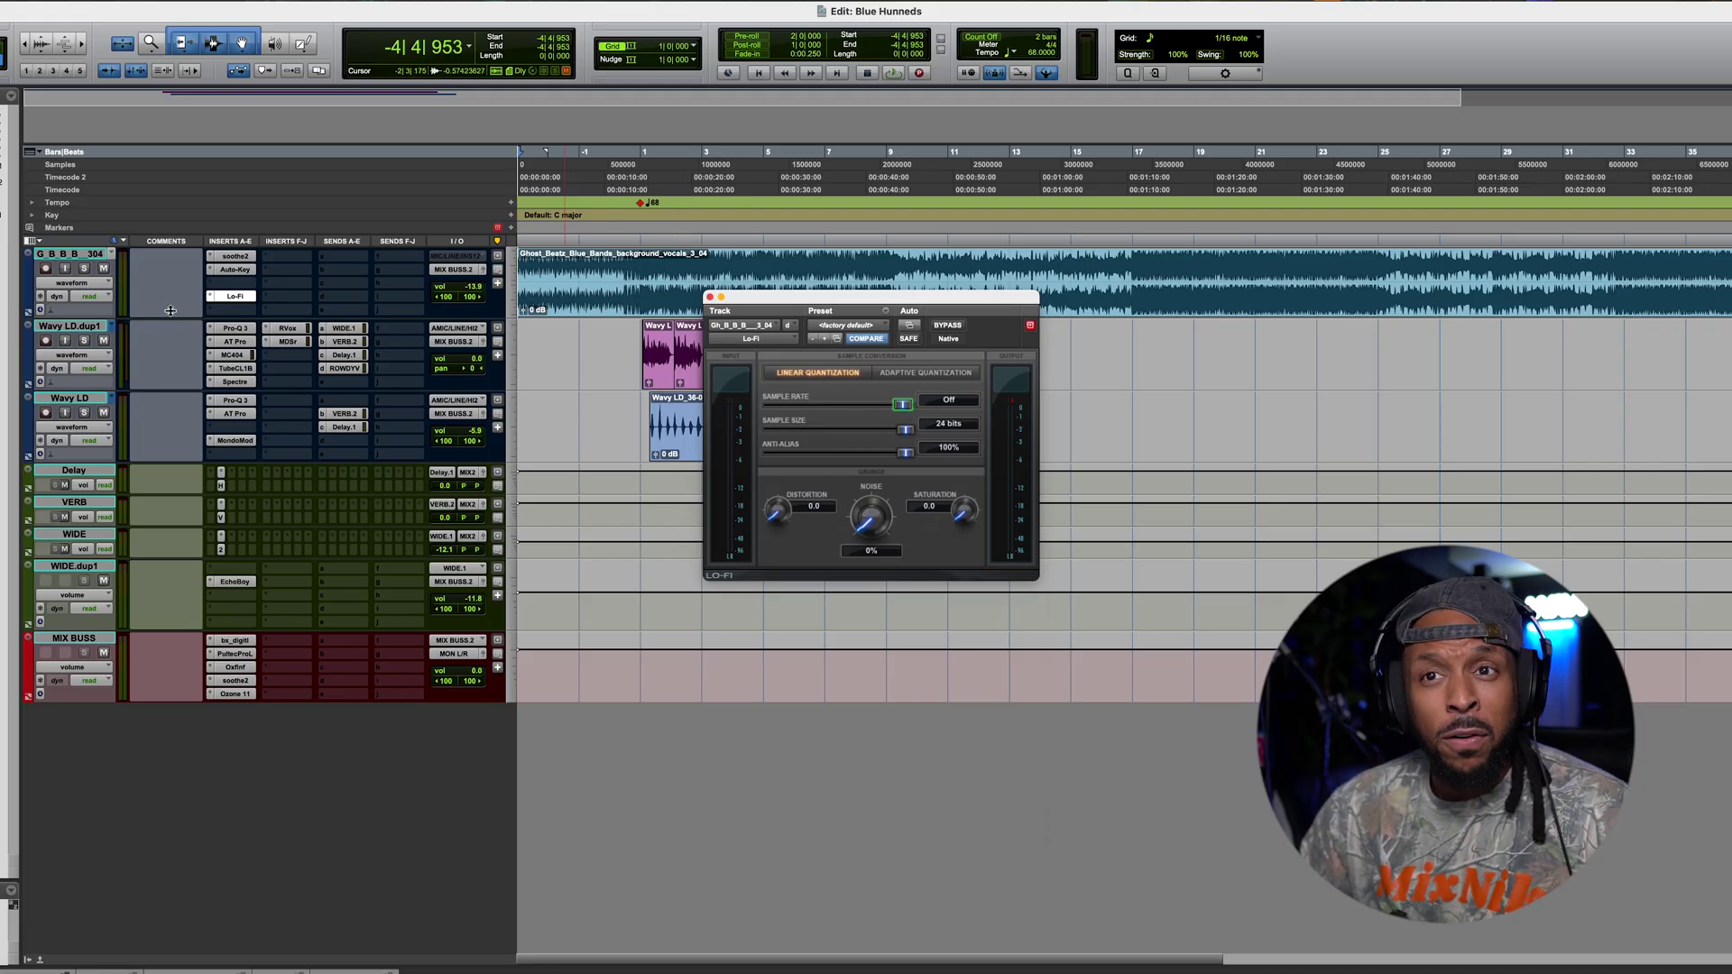
pyautogui.moveTo(169, 311); pyautogui.dragTo(174, 363)
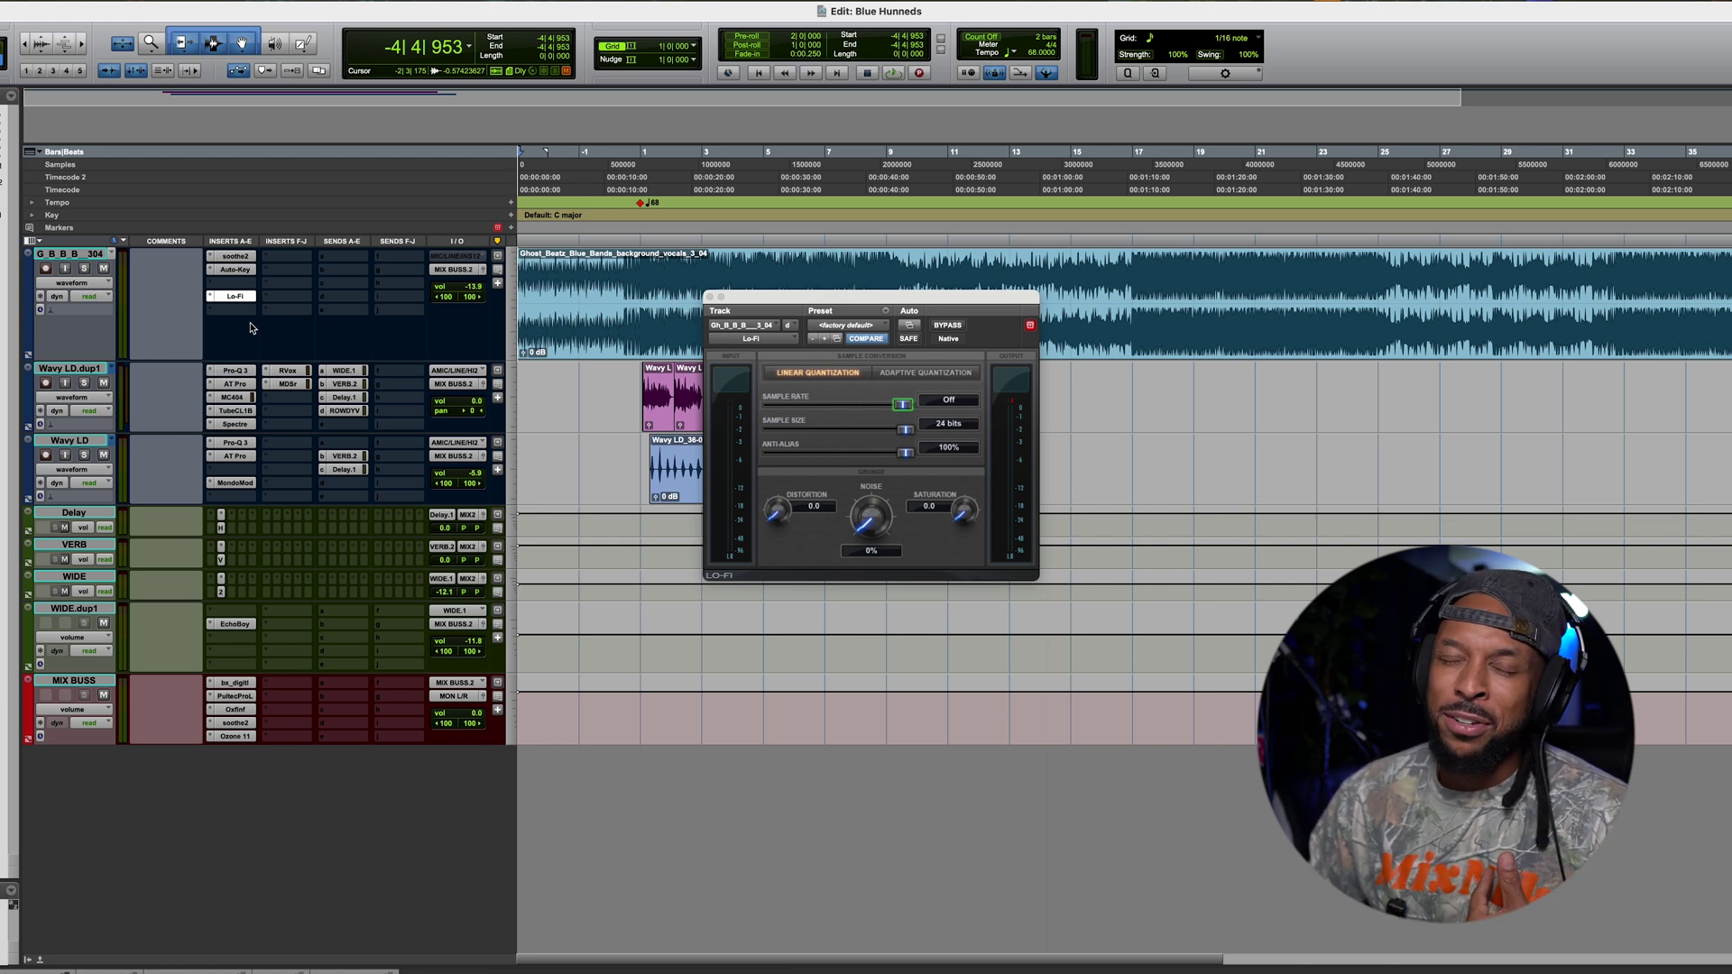
pyautogui.click(406, 1)
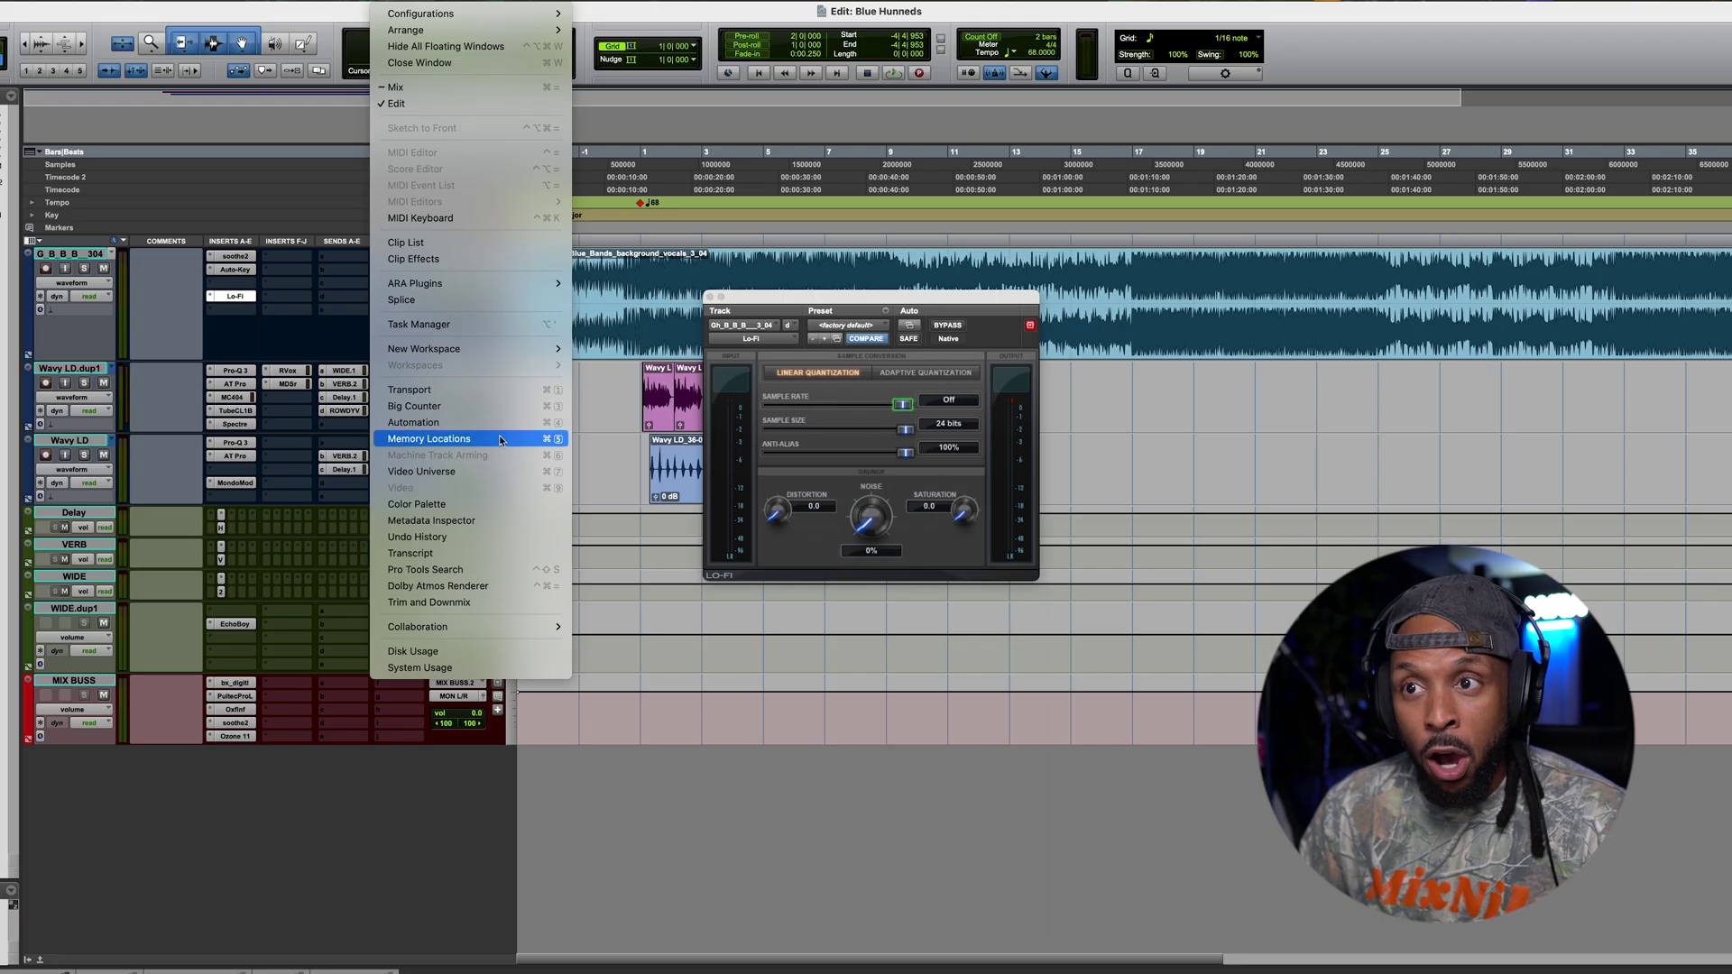
pyautogui.click(545, 426)
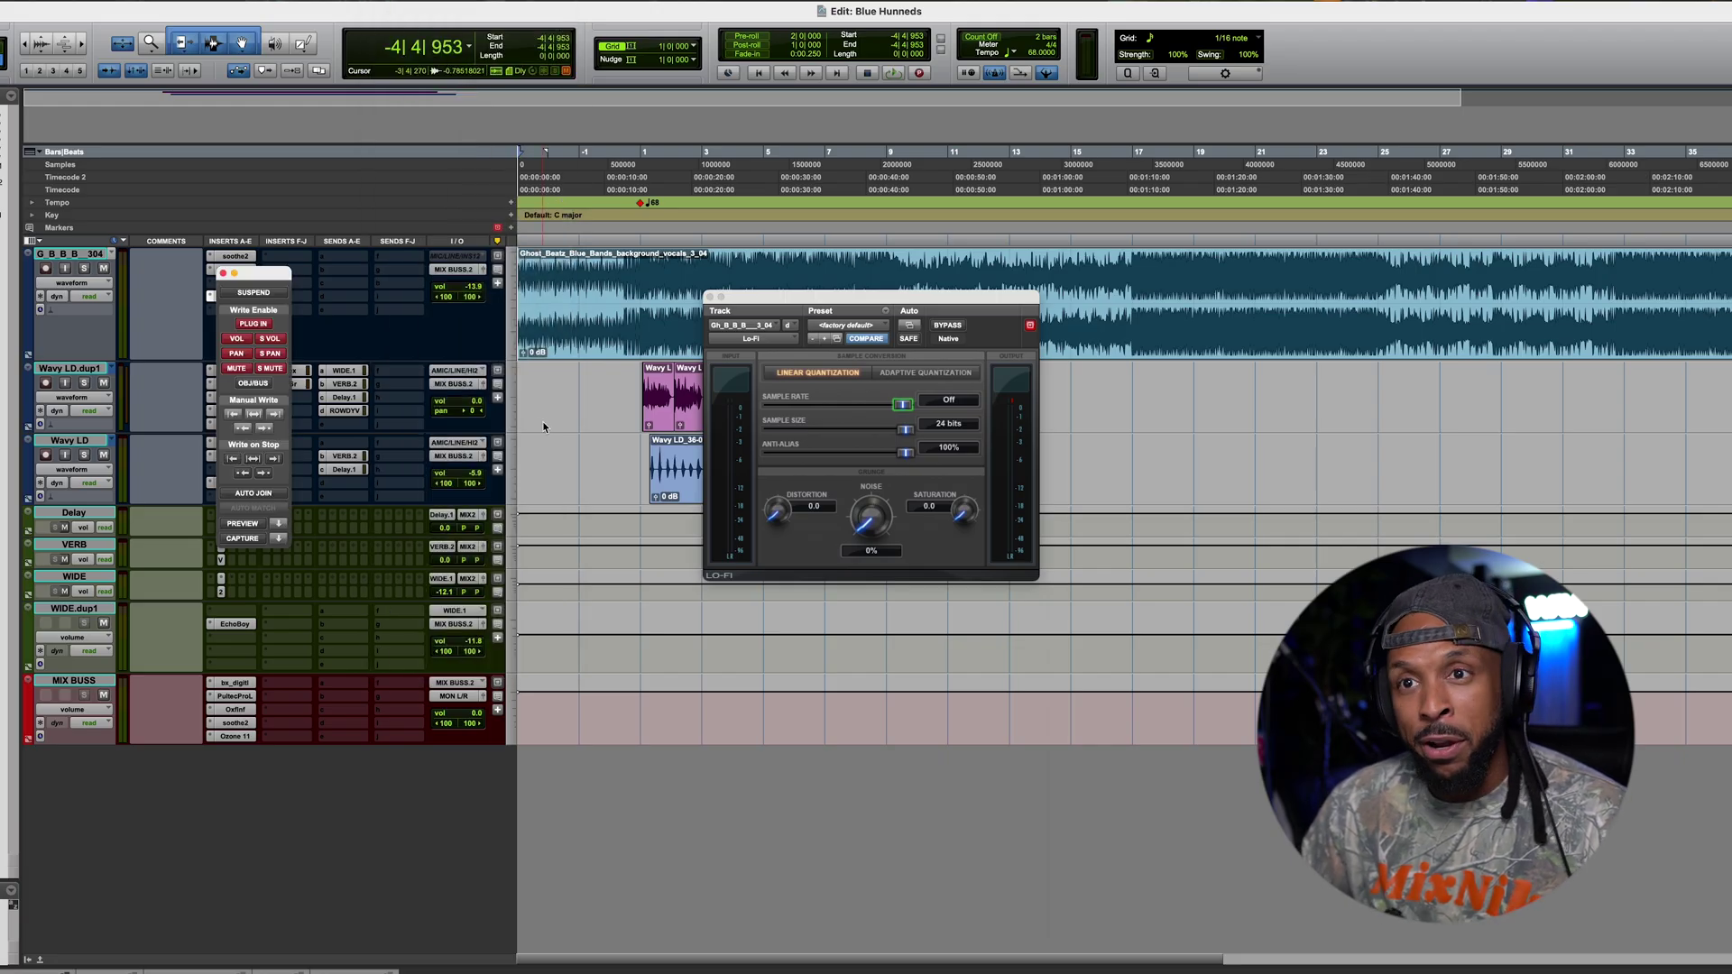
pyautogui.moveTo(270, 282); pyautogui.dragTo(556, 345)
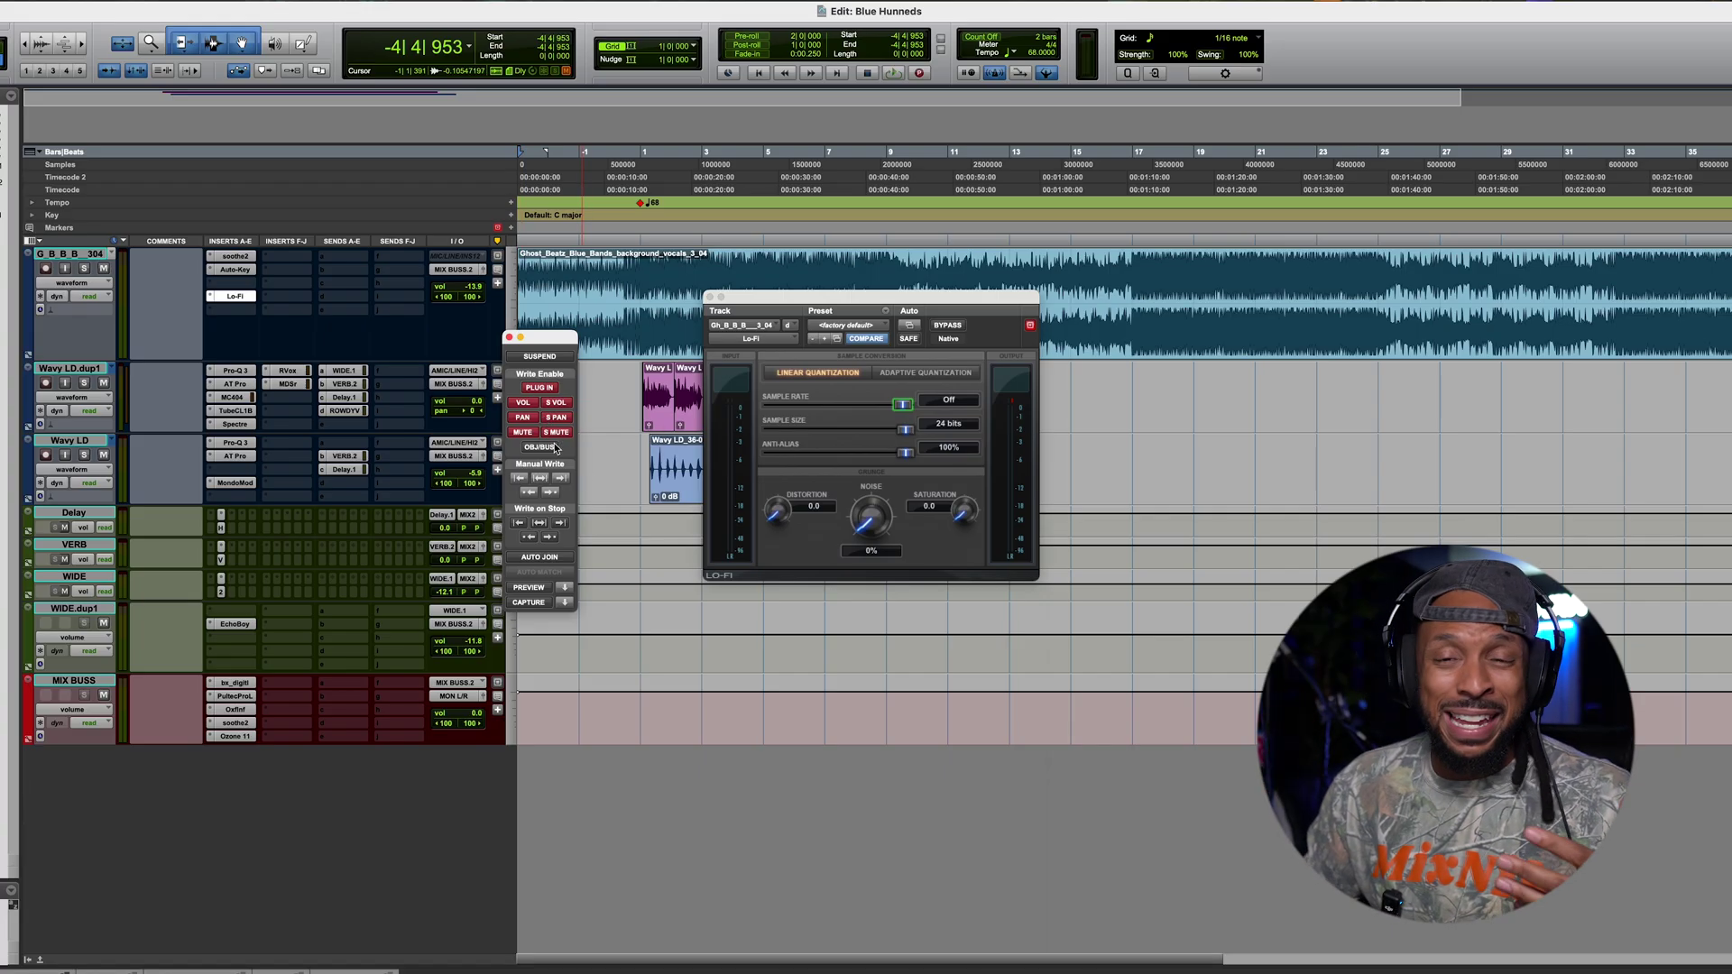
pyautogui.click(549, 328)
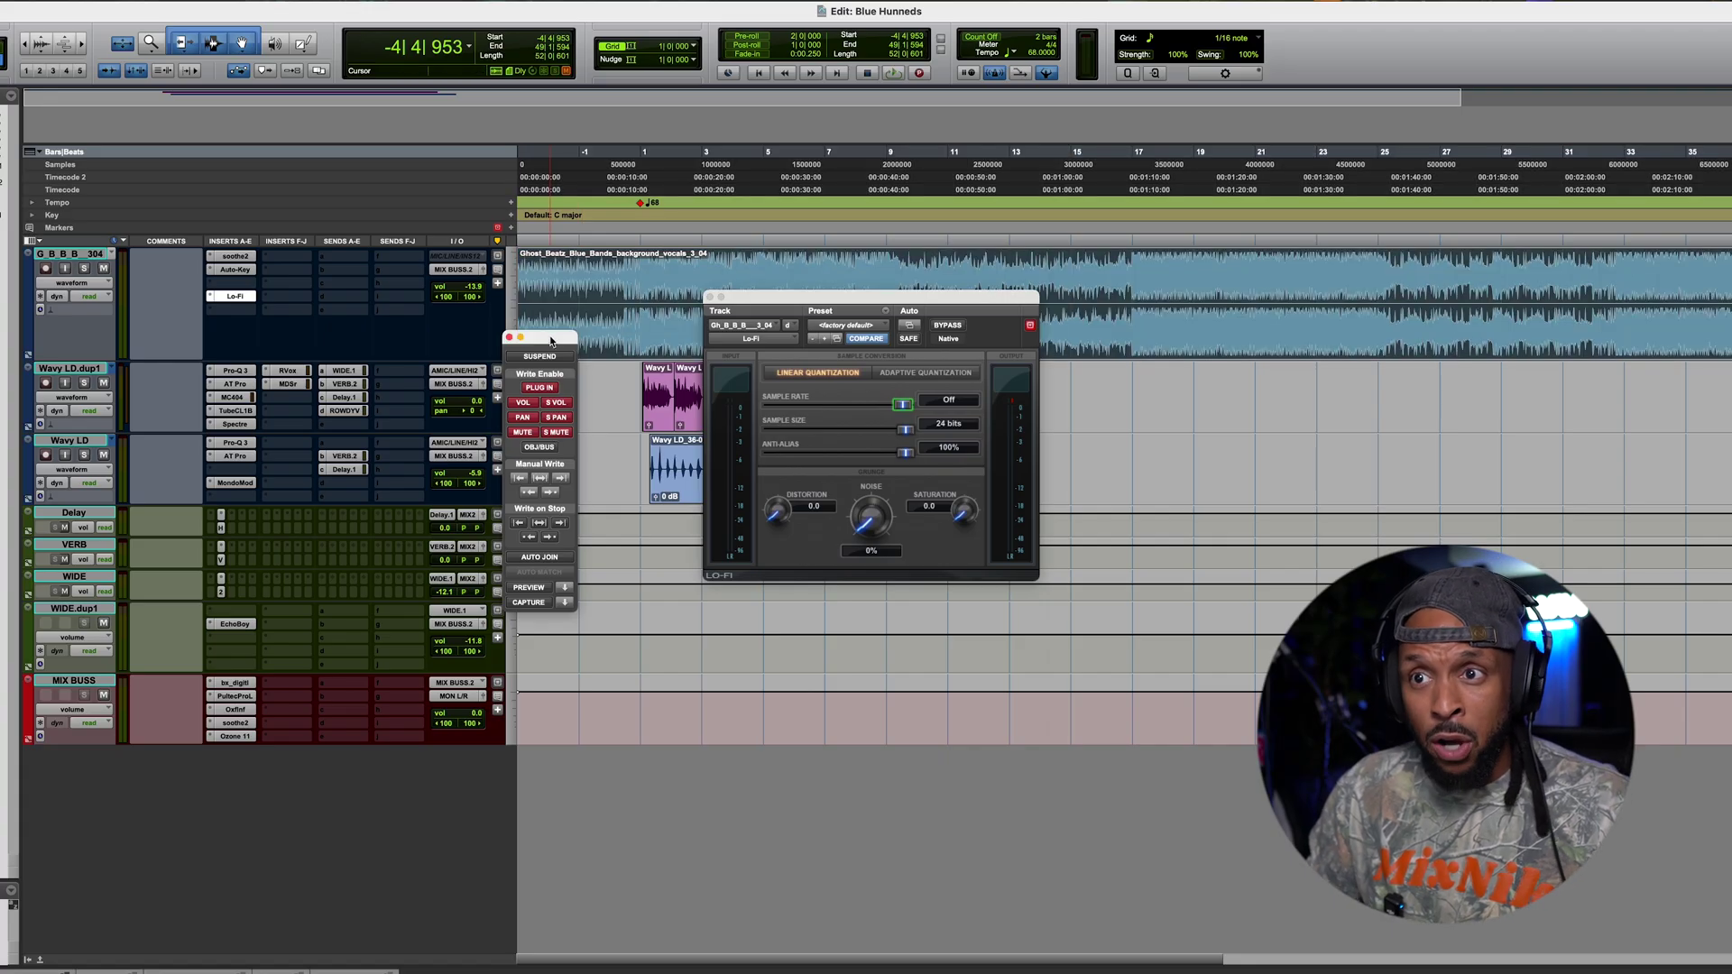
pyautogui.moveTo(553, 337); pyautogui.dragTo(563, 341)
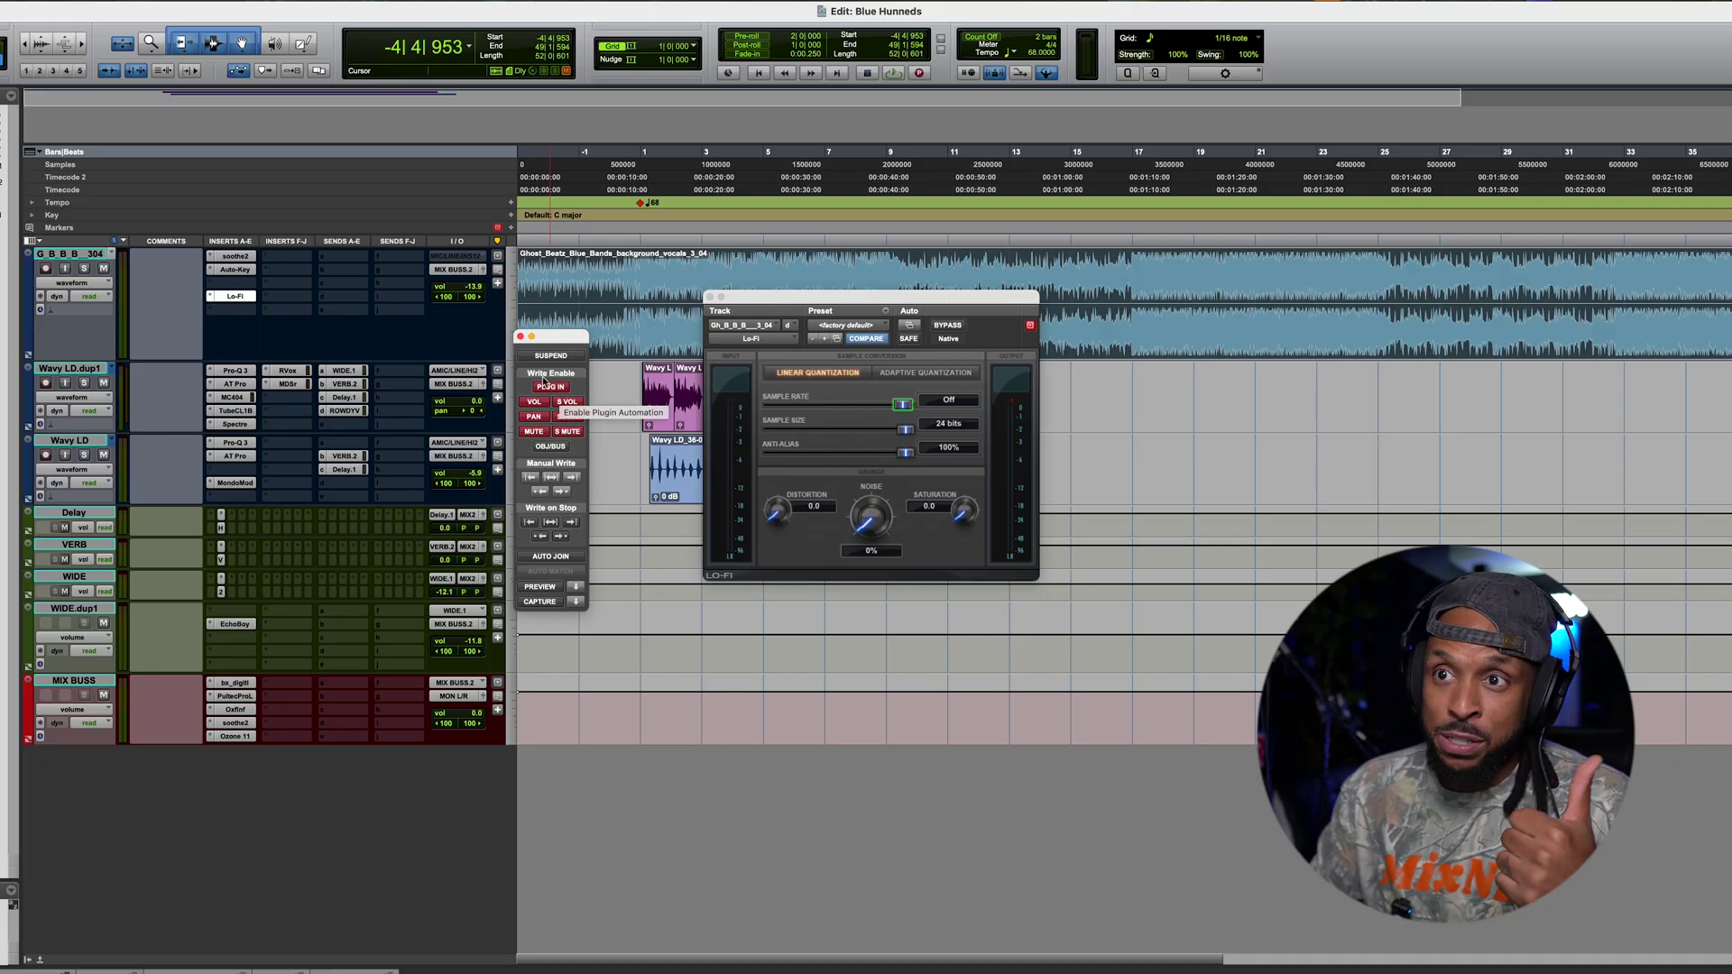
pyautogui.click(520, 336)
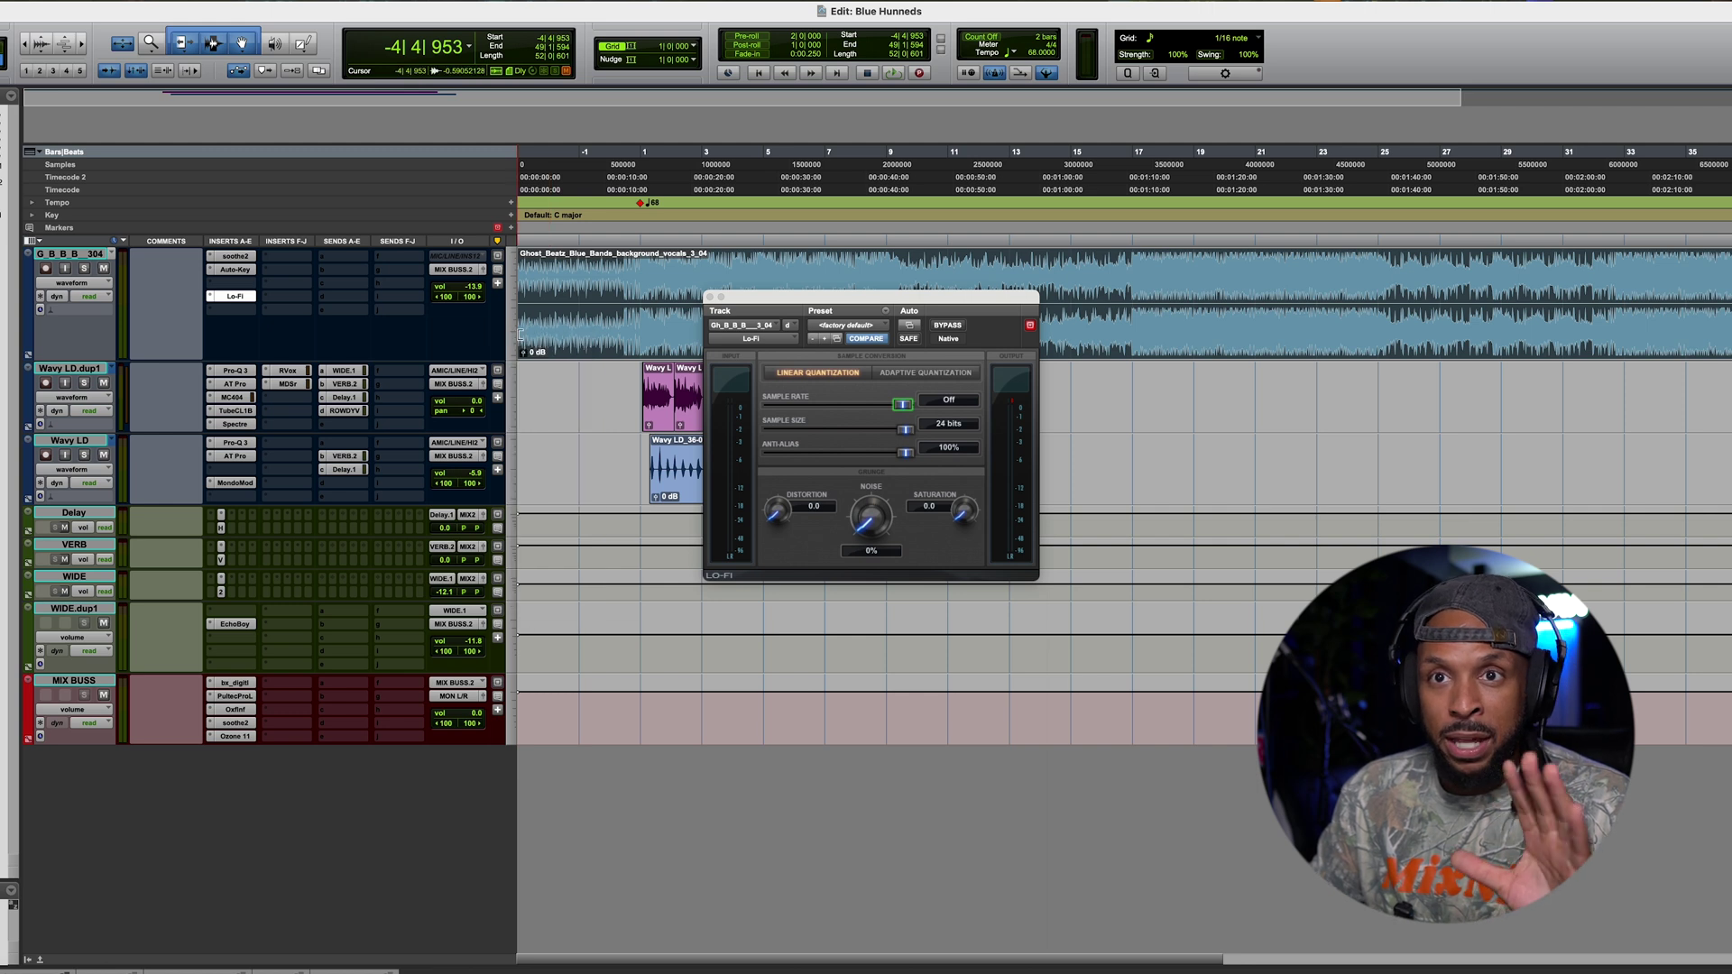
# Step: Set the background vocals track to Latch and pull the Lo-Fi Sample Rate down to 761 Hz
pyautogui.click(92, 298)
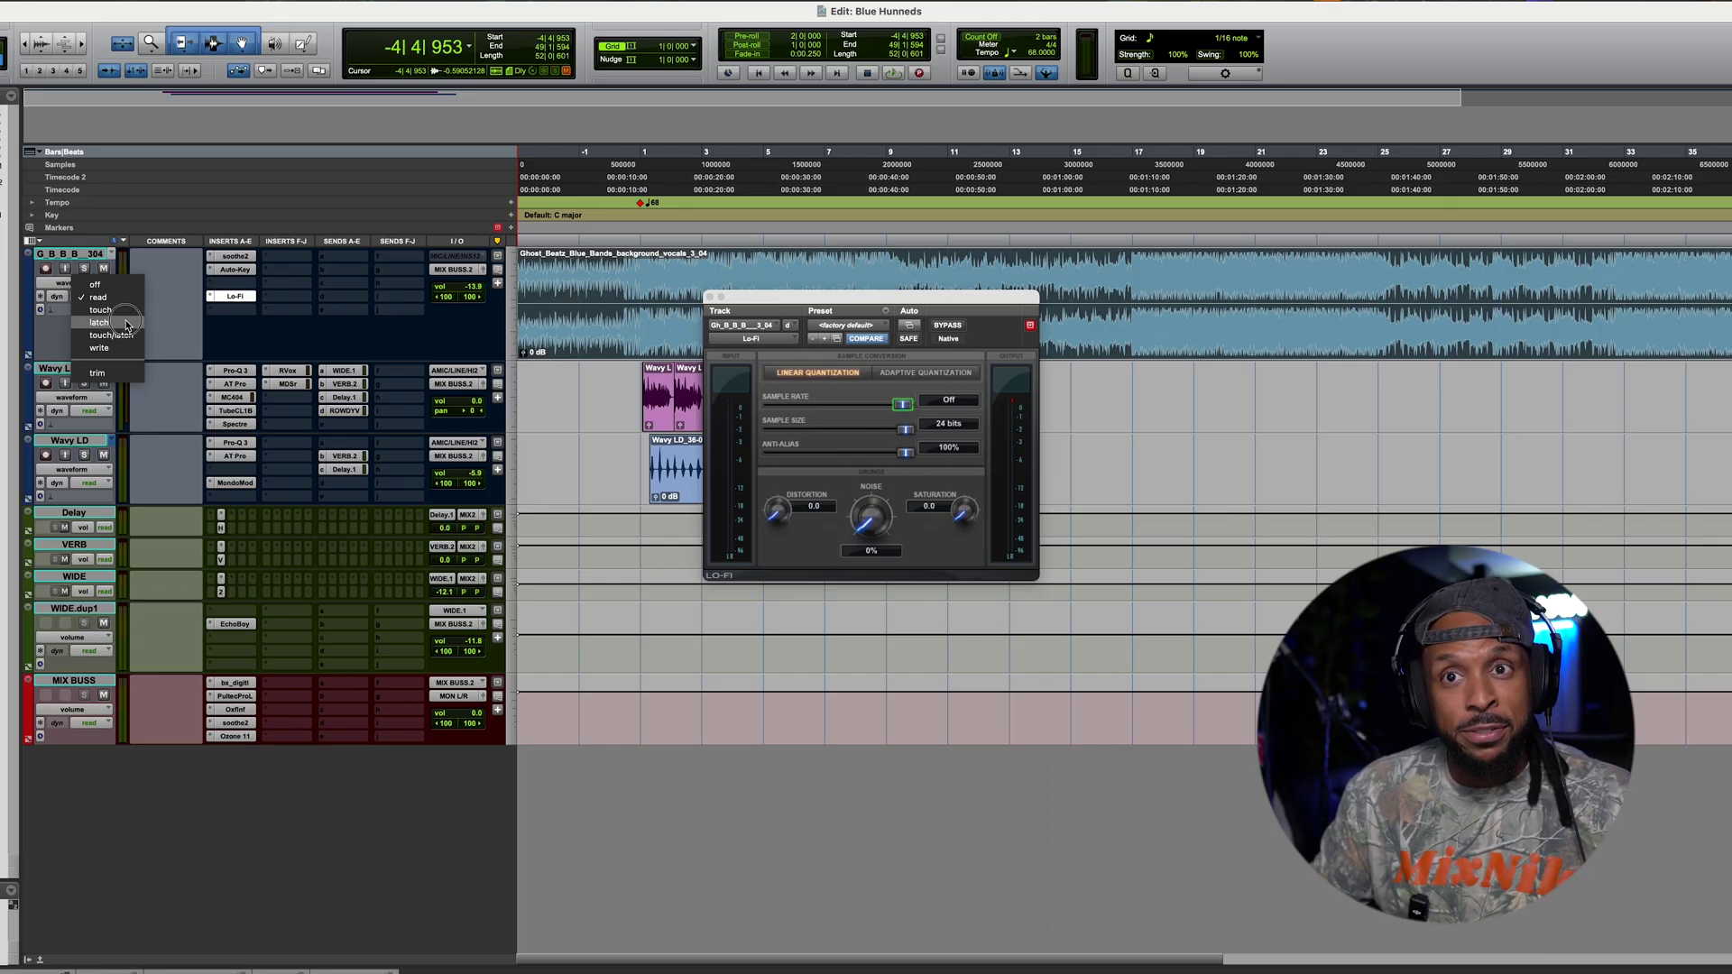
pyautogui.click(127, 326)
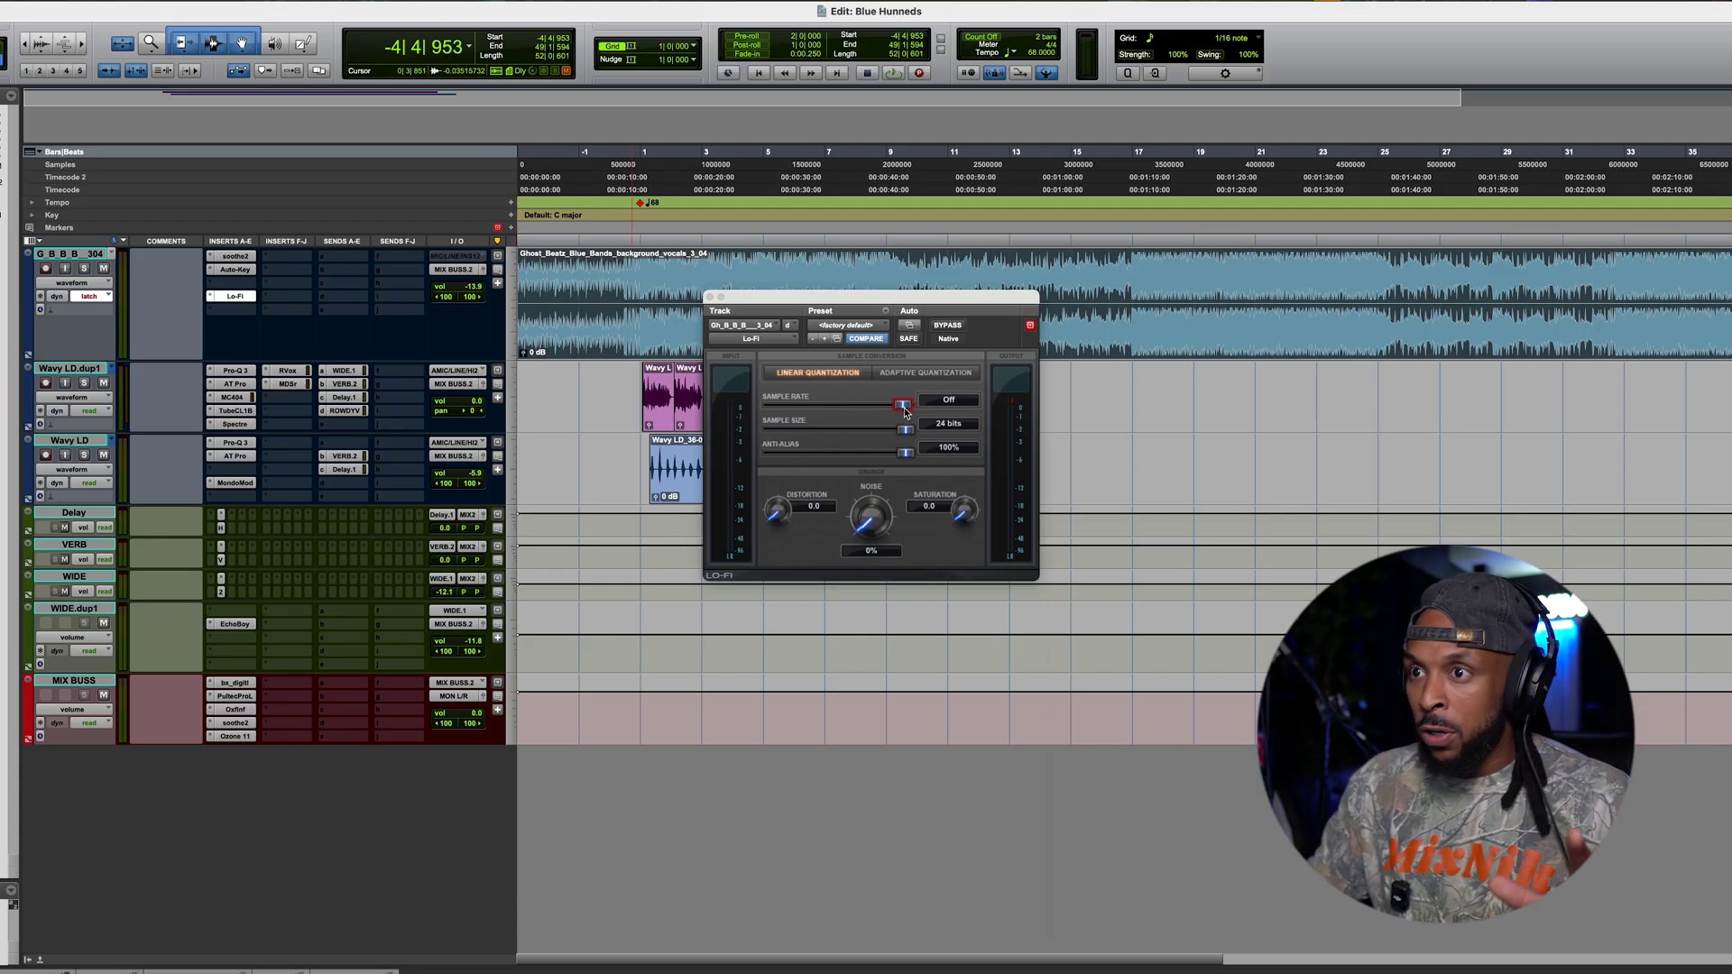
pyautogui.moveTo(905, 410); pyautogui.dragTo(743, 409)
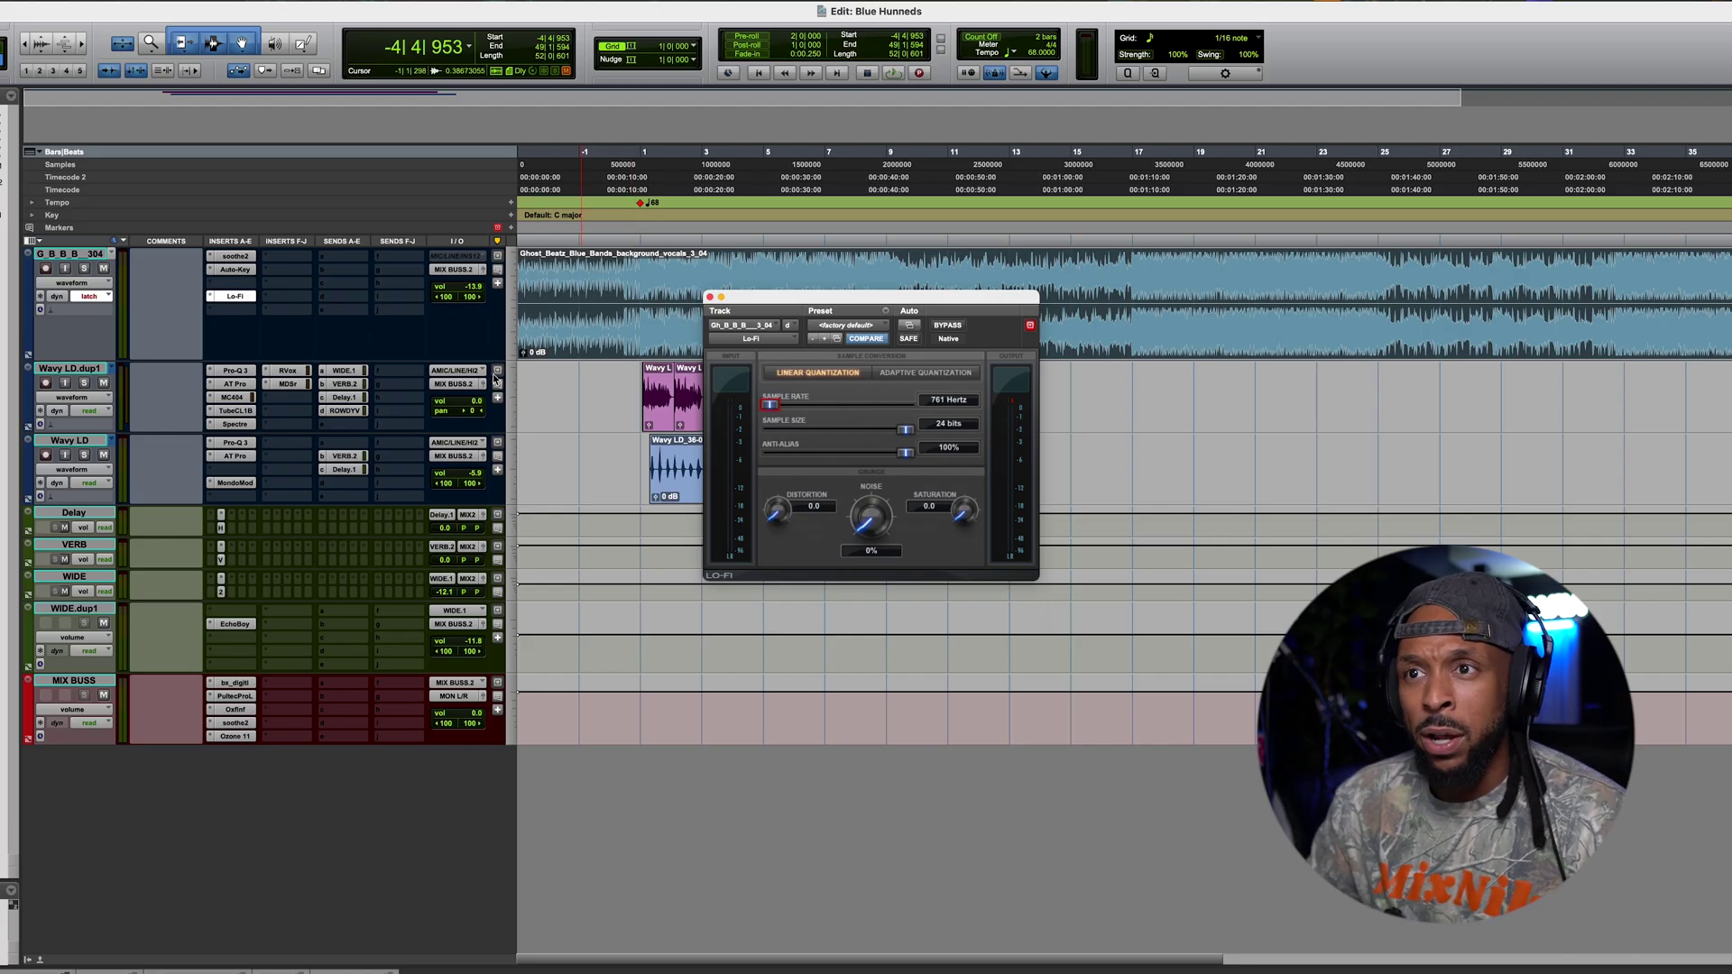
pyautogui.moveTo(754, 302); pyautogui.dragTo(735, 461)
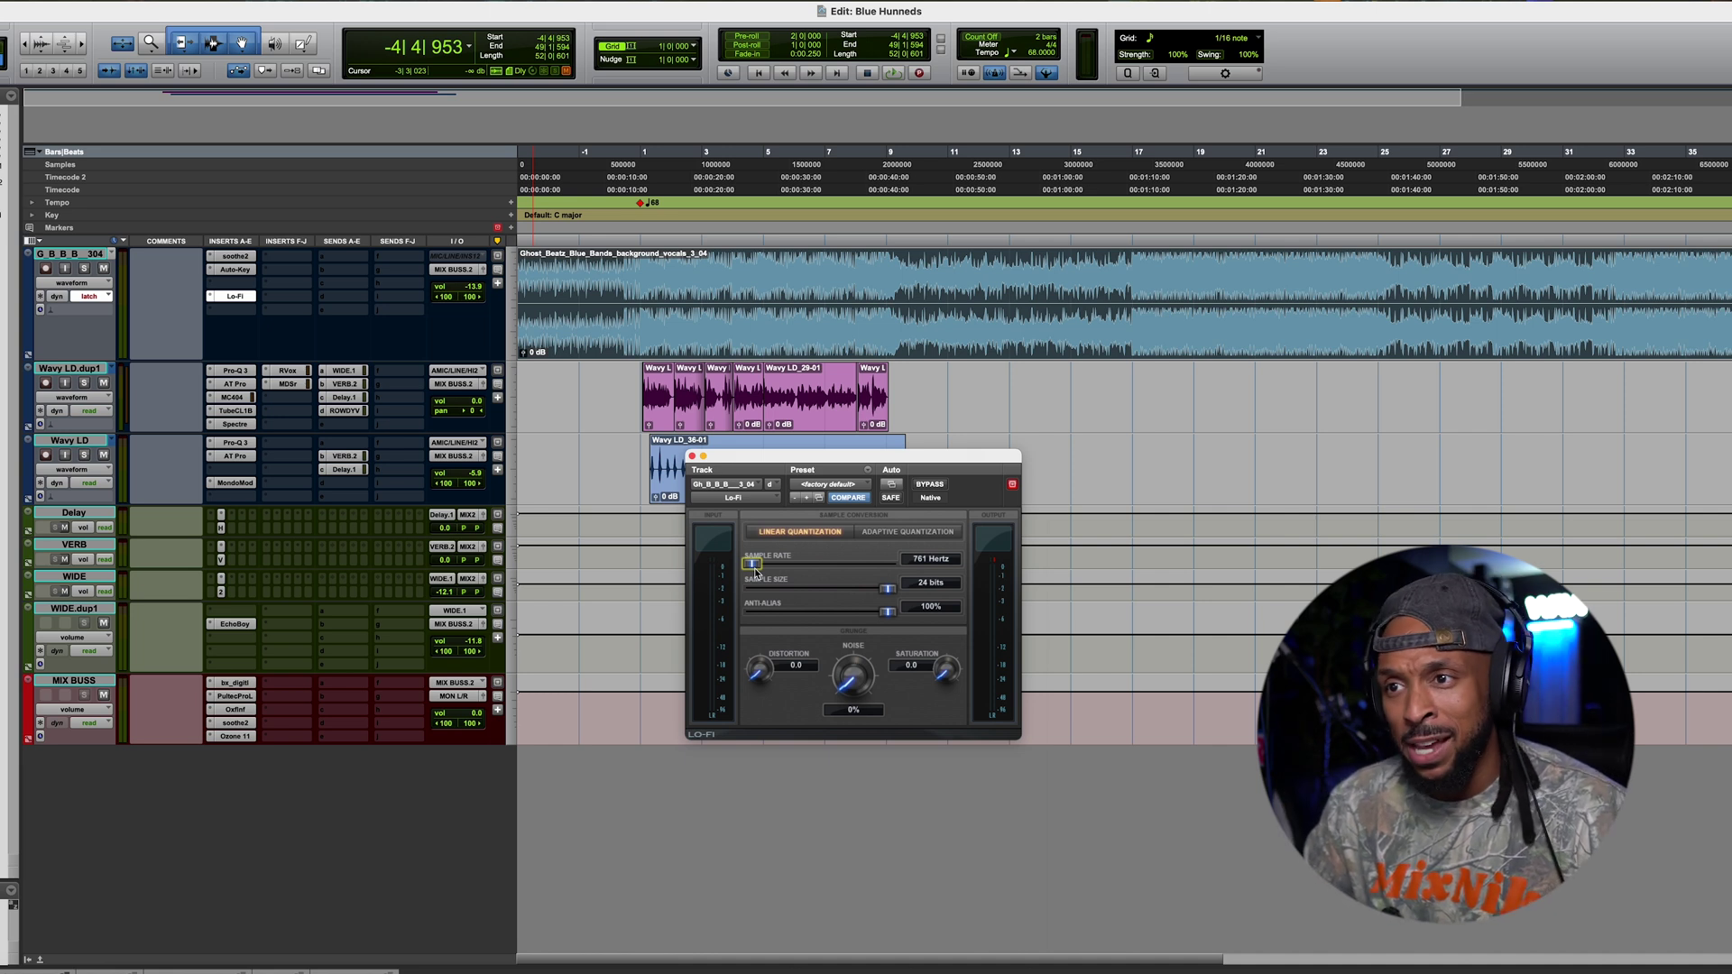
# Step: Record a latched Lo-Fi Sample Rate sweep from about 923 Hz up to Off during playback
pyautogui.press('space')
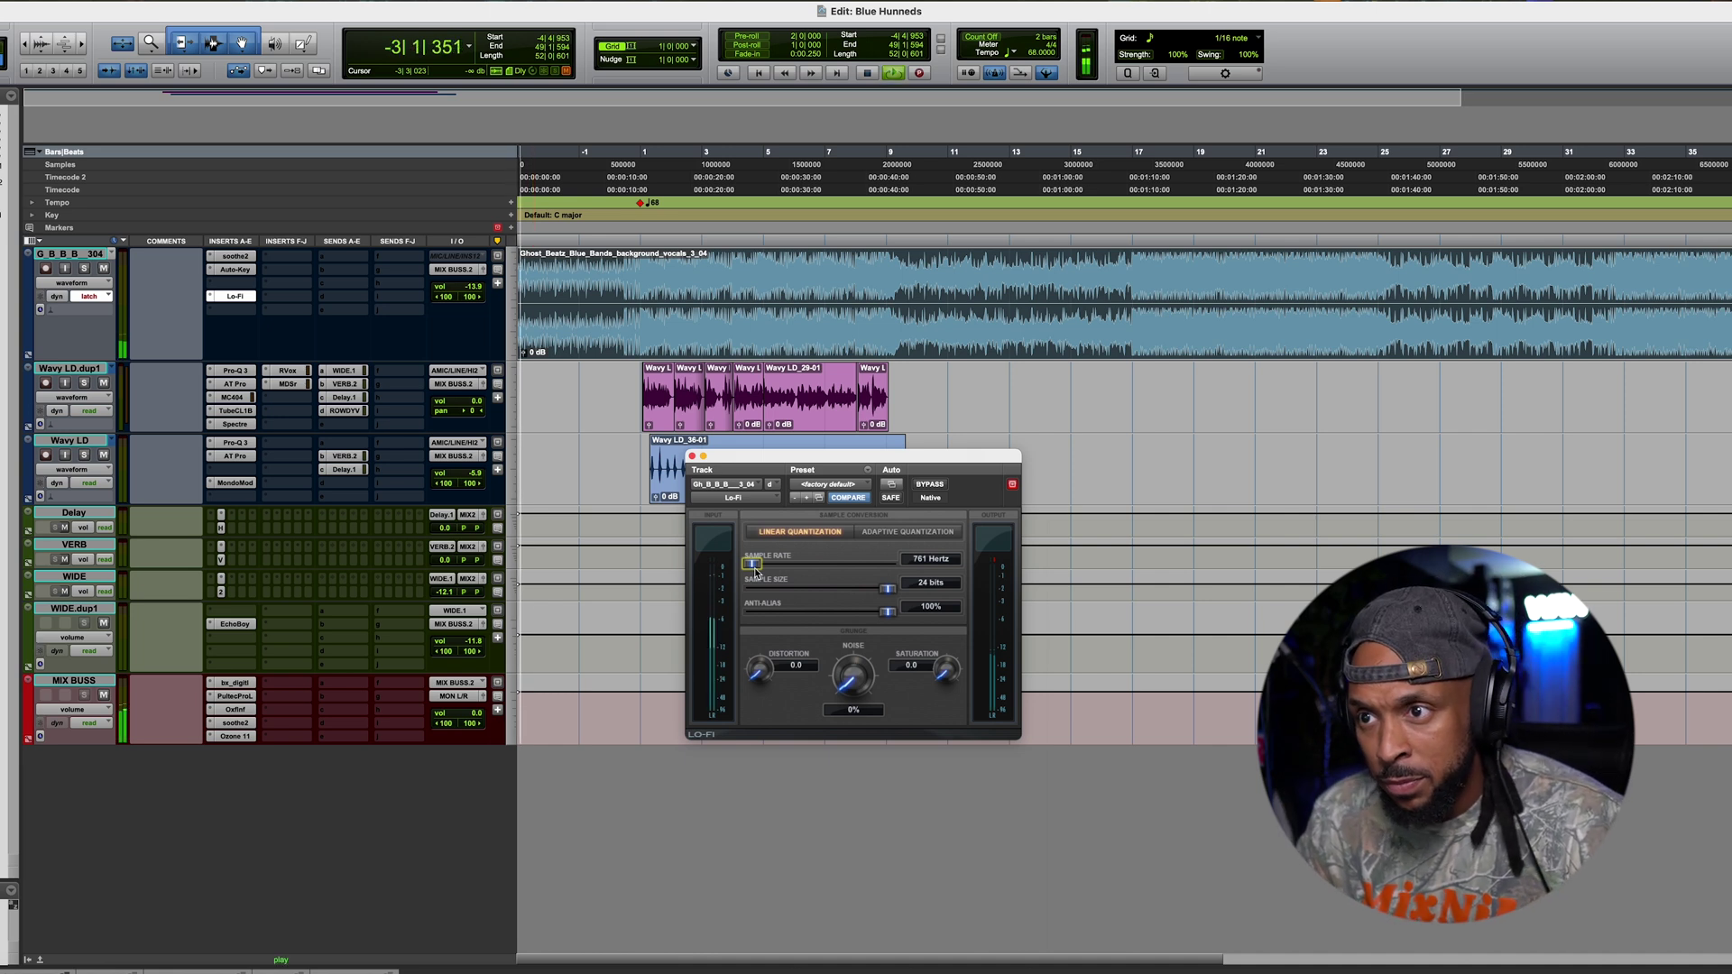
pyautogui.moveTo(754, 570); pyautogui.dragTo(891, 580)
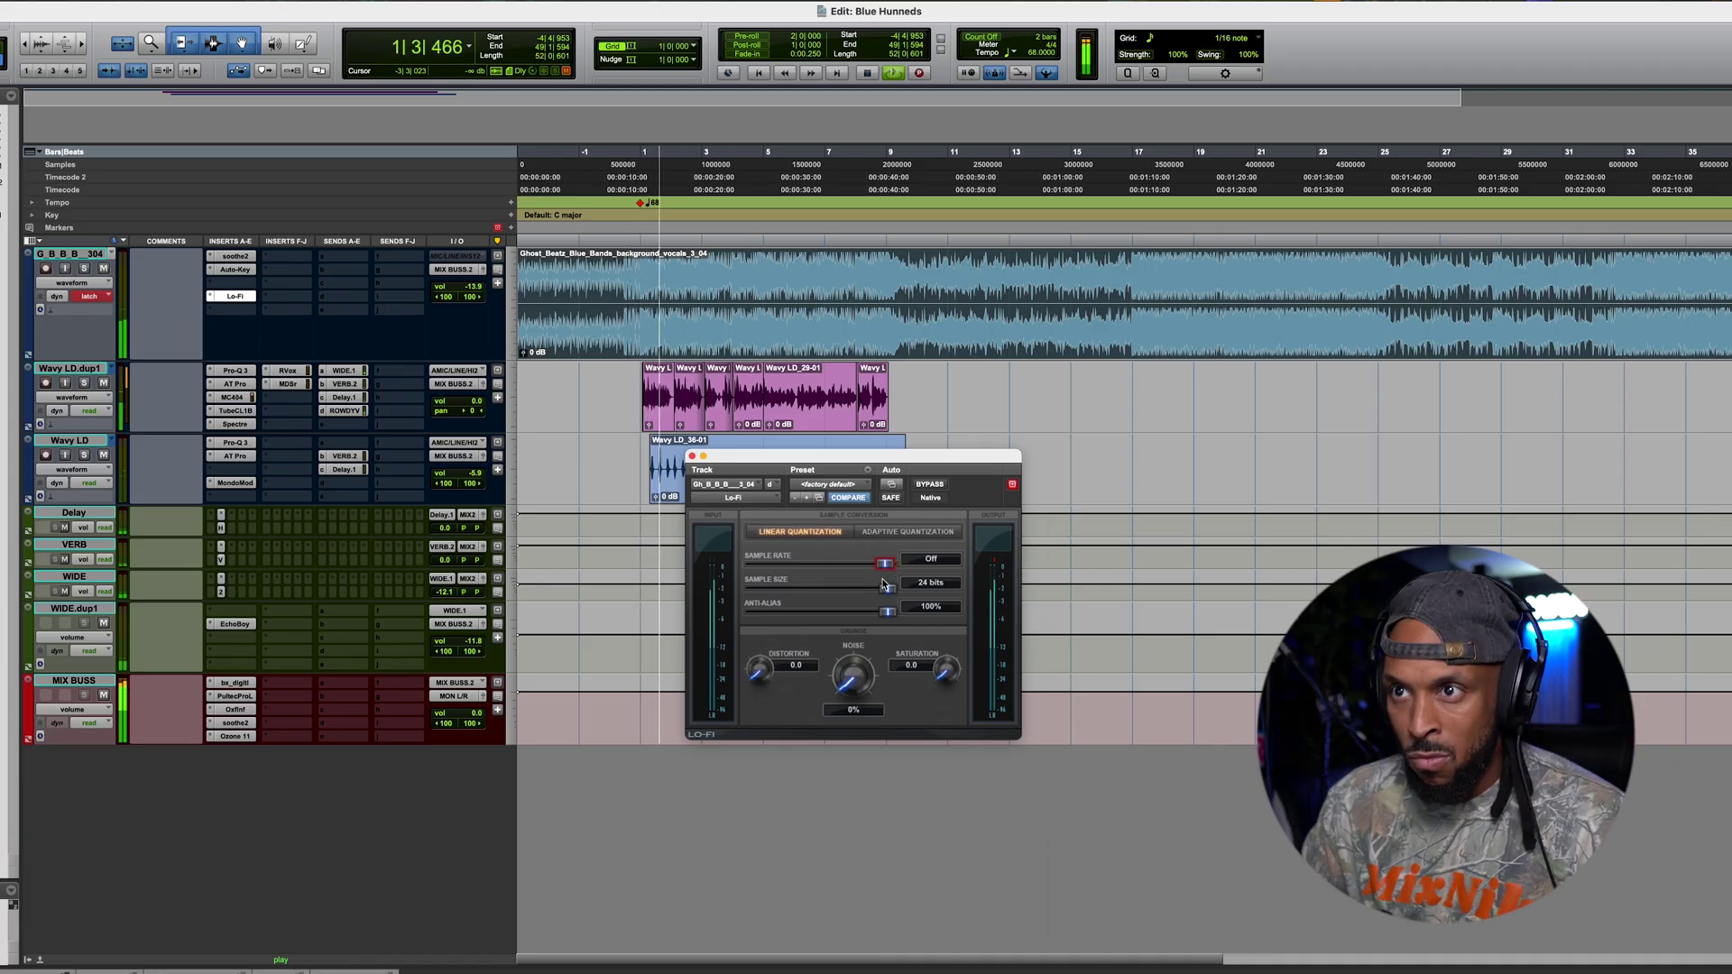
pyautogui.press('space')
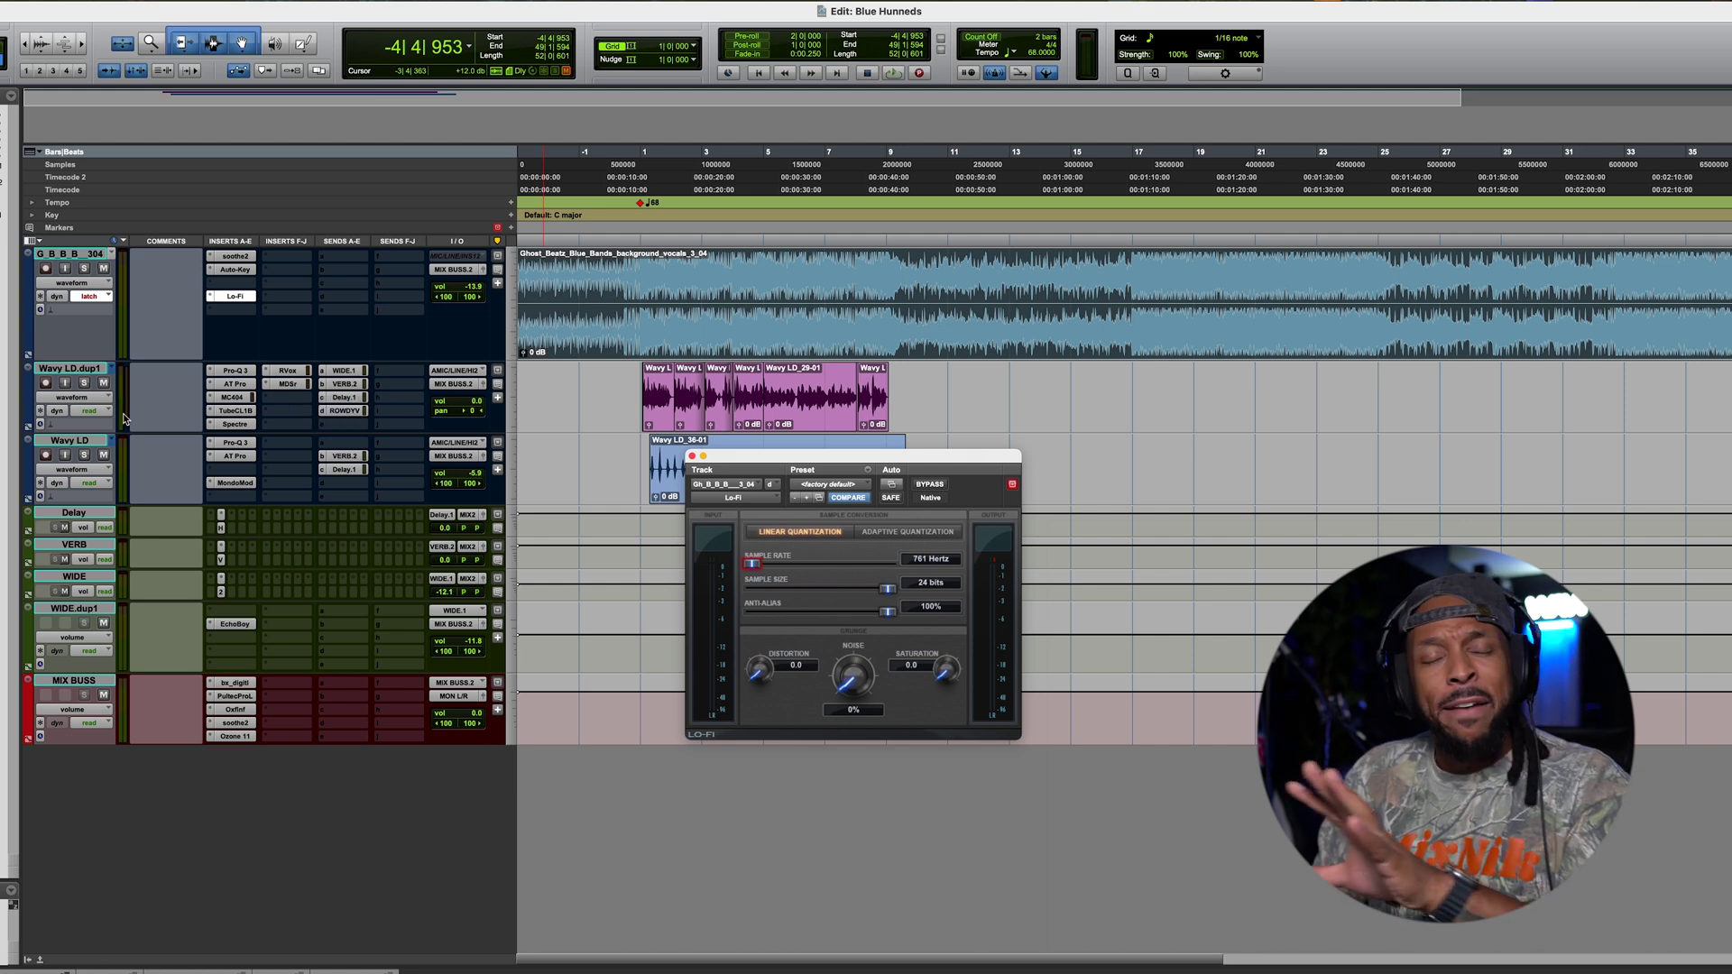
pyautogui.click(97, 300)
pyautogui.press('space')
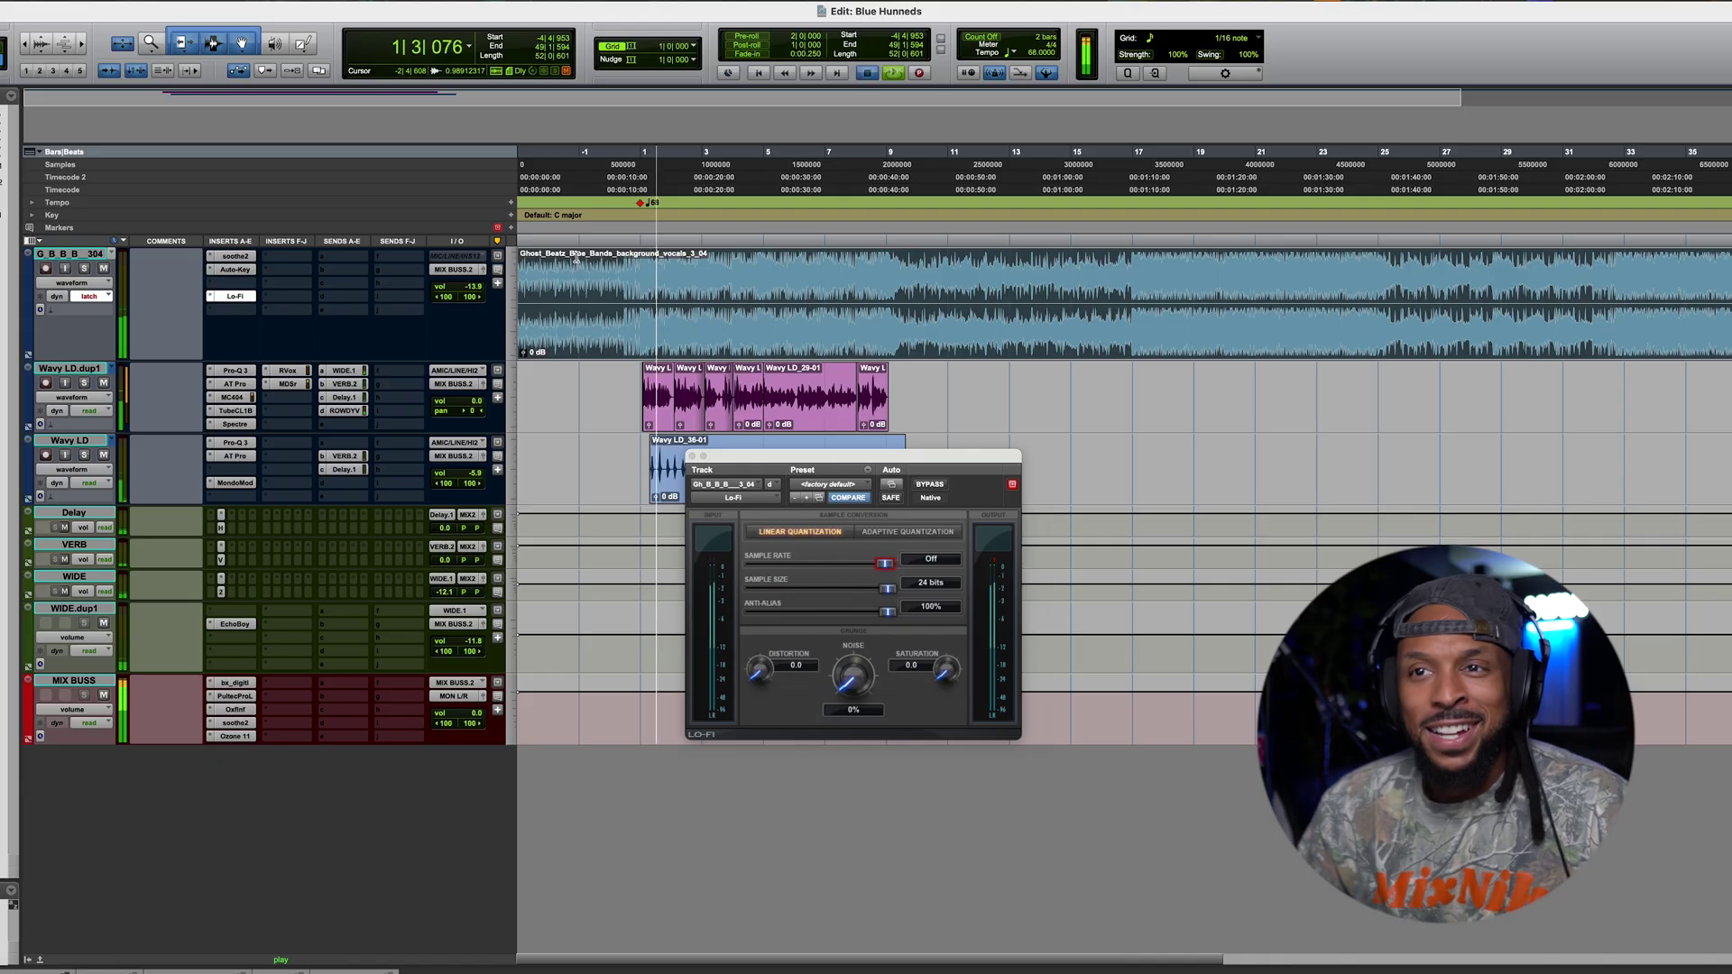
pyautogui.press('space')
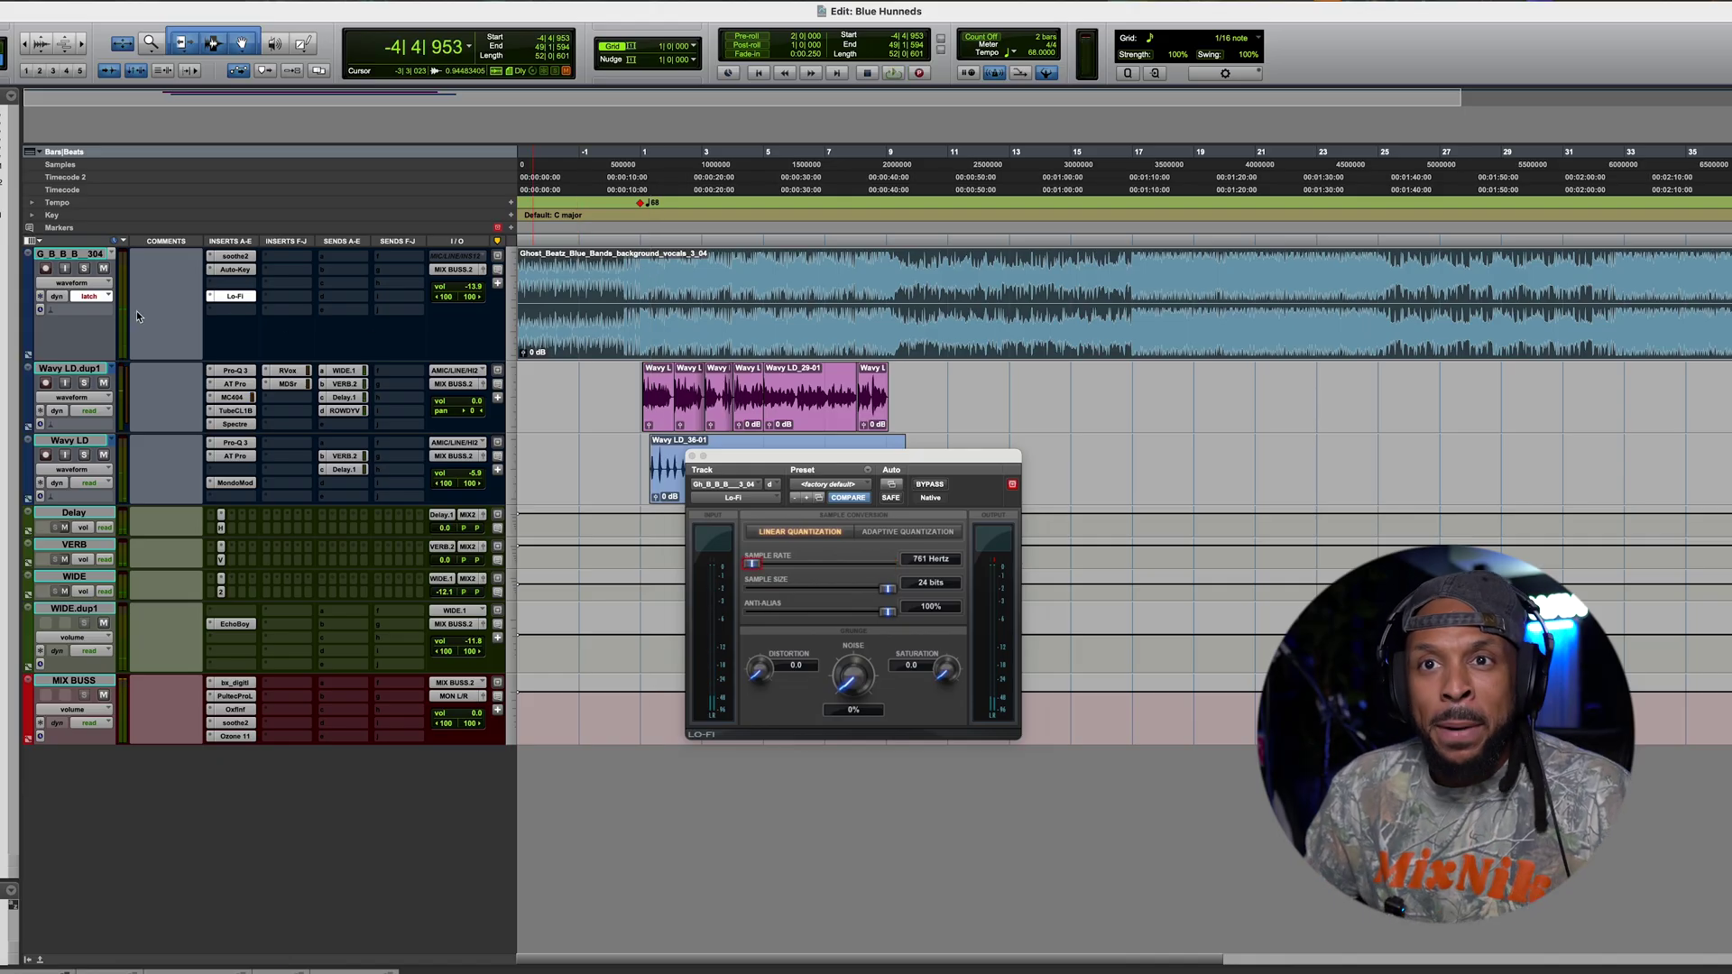
# Step: Switch the background vocals to Read and show the (fx d) Lo-Fi > Sample Rate automation lane
pyautogui.click(99, 300)
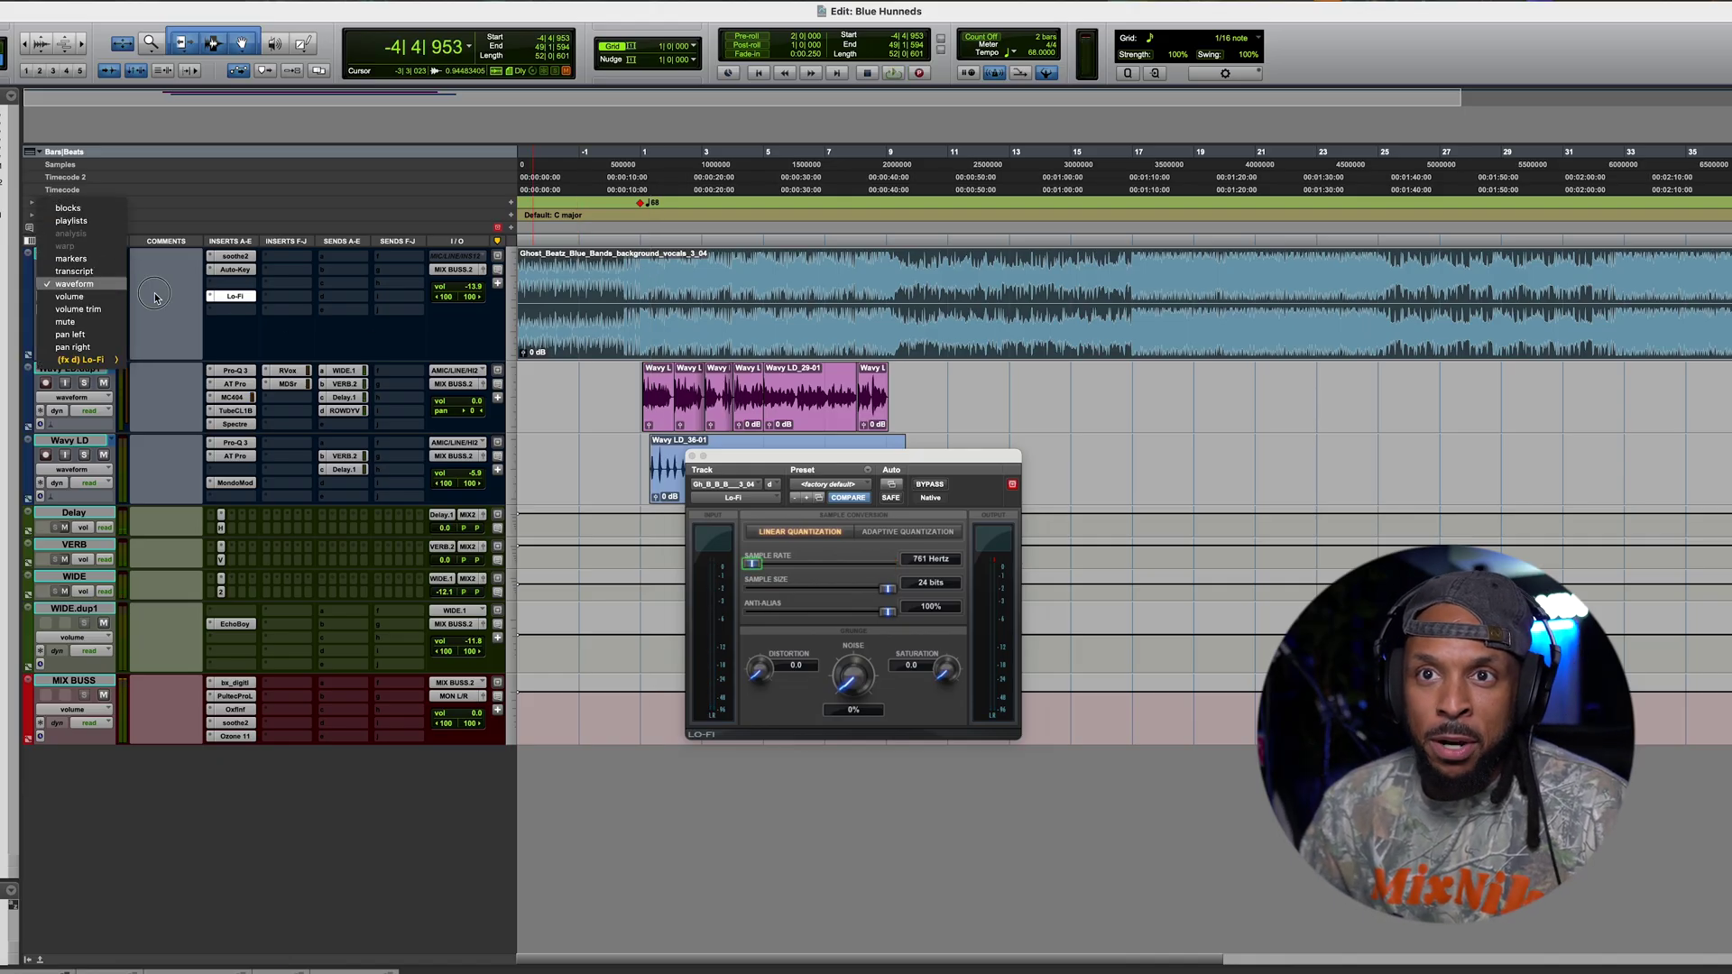
pyautogui.click(102, 303)
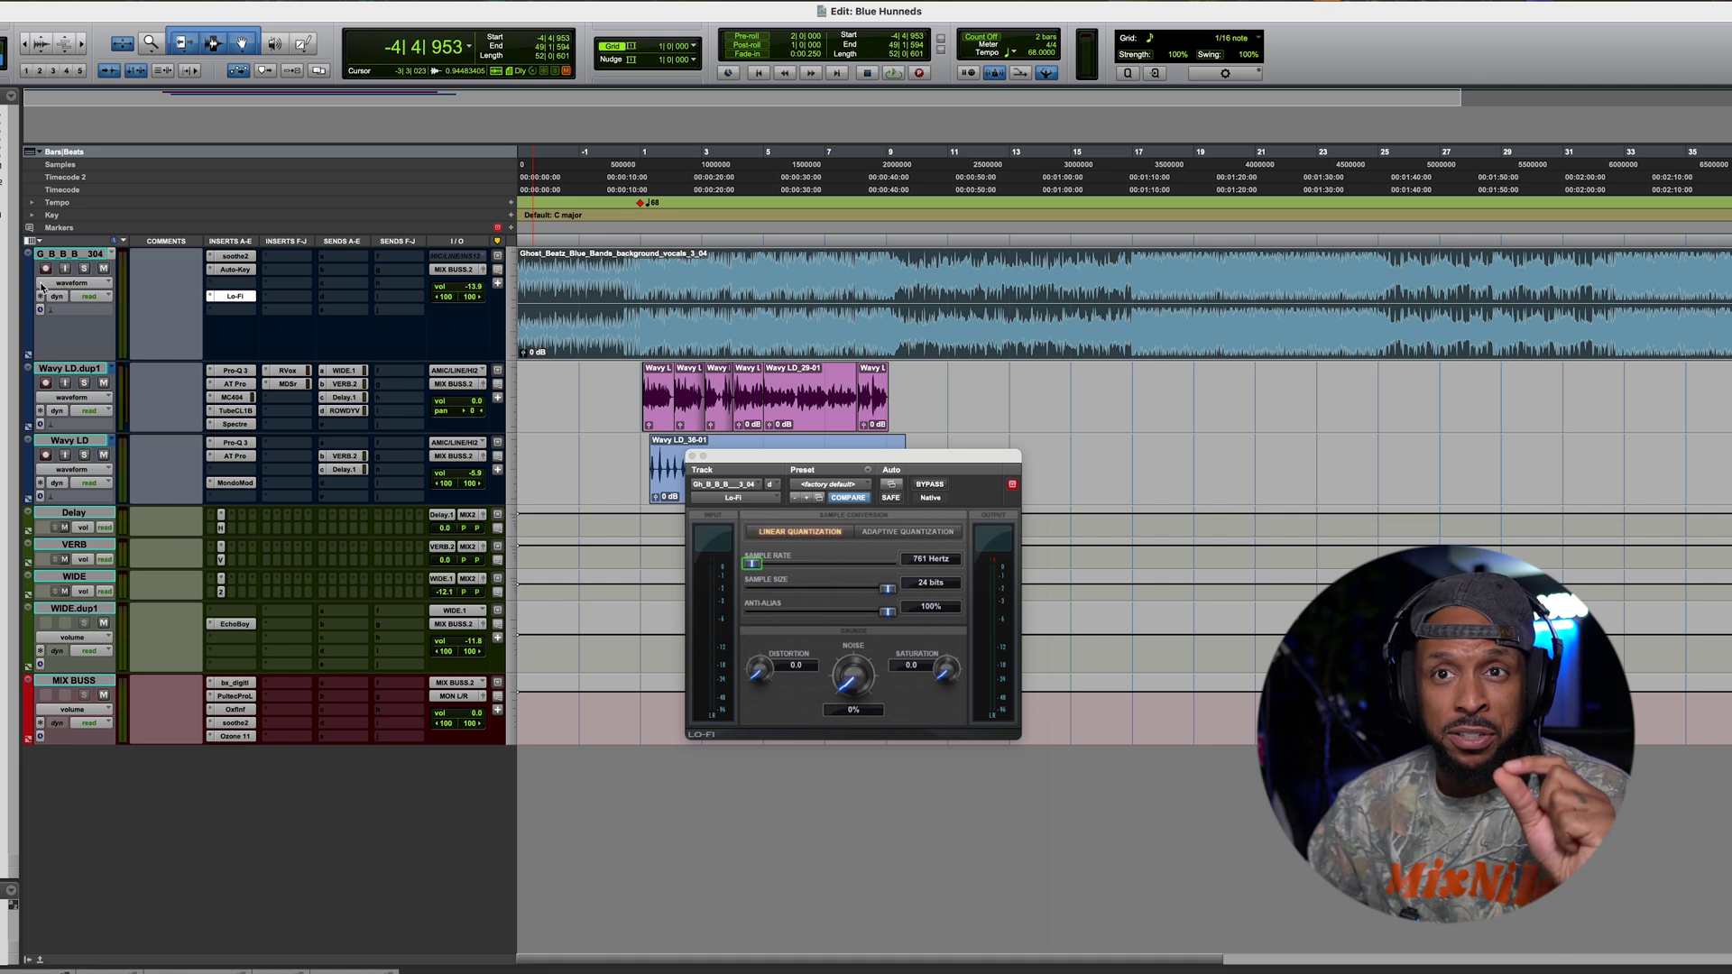
pyautogui.click(87, 283)
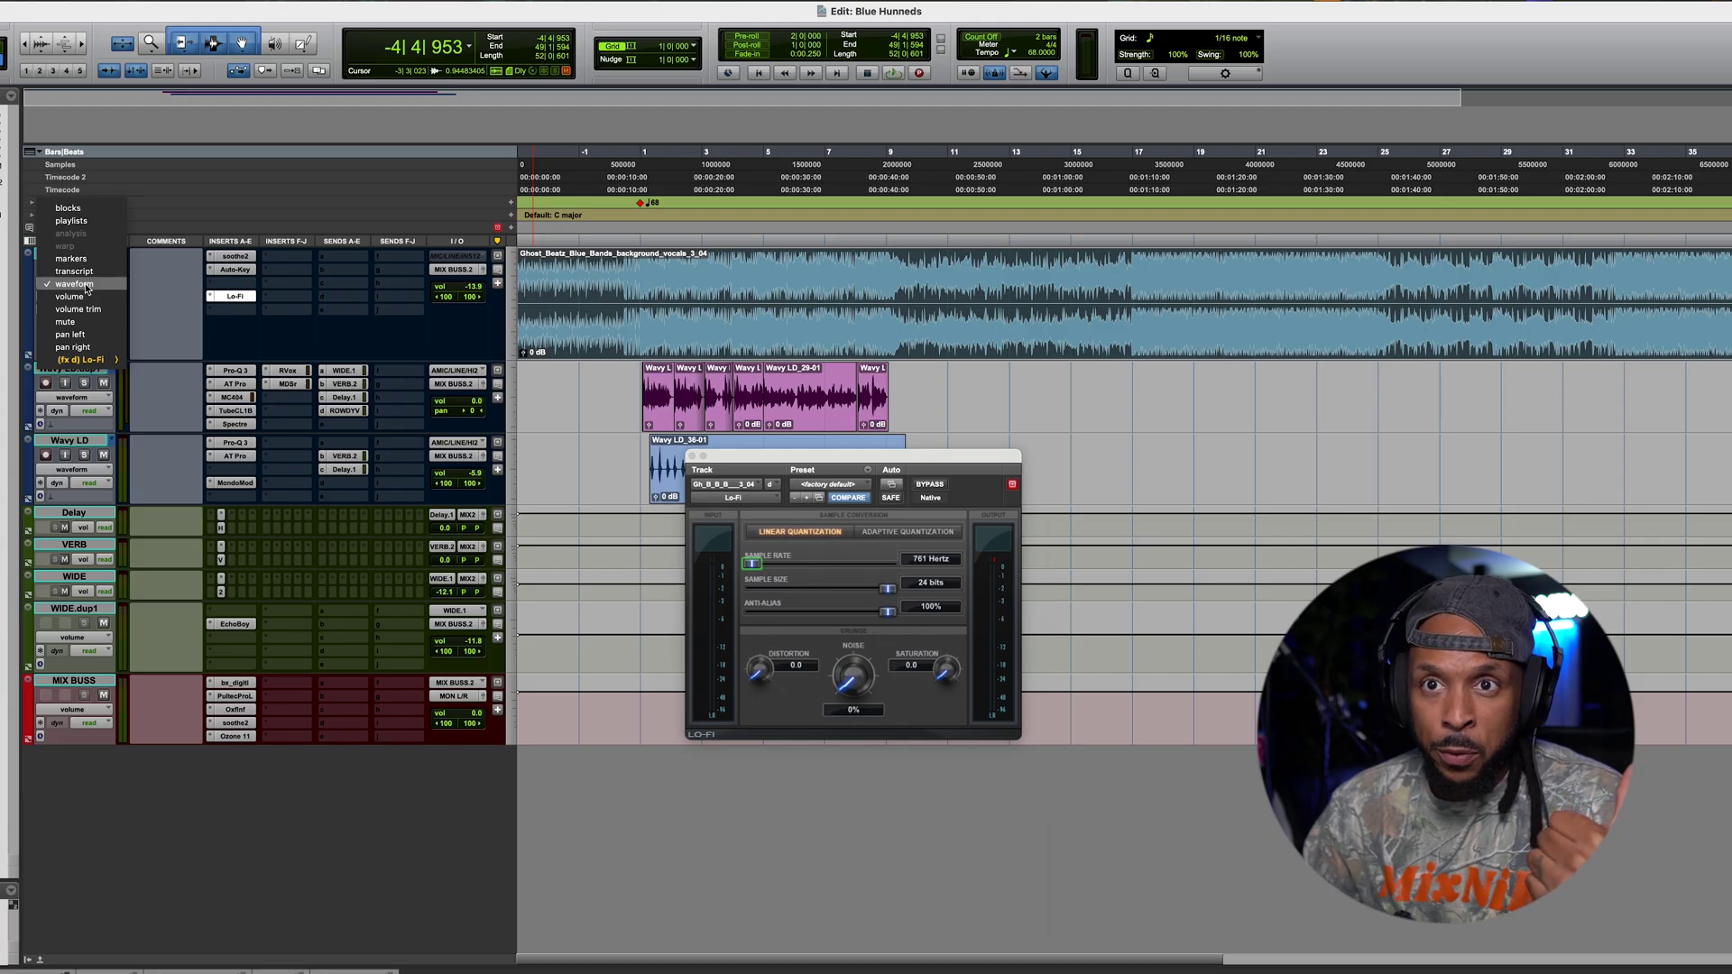
pyautogui.moveTo(92, 361)
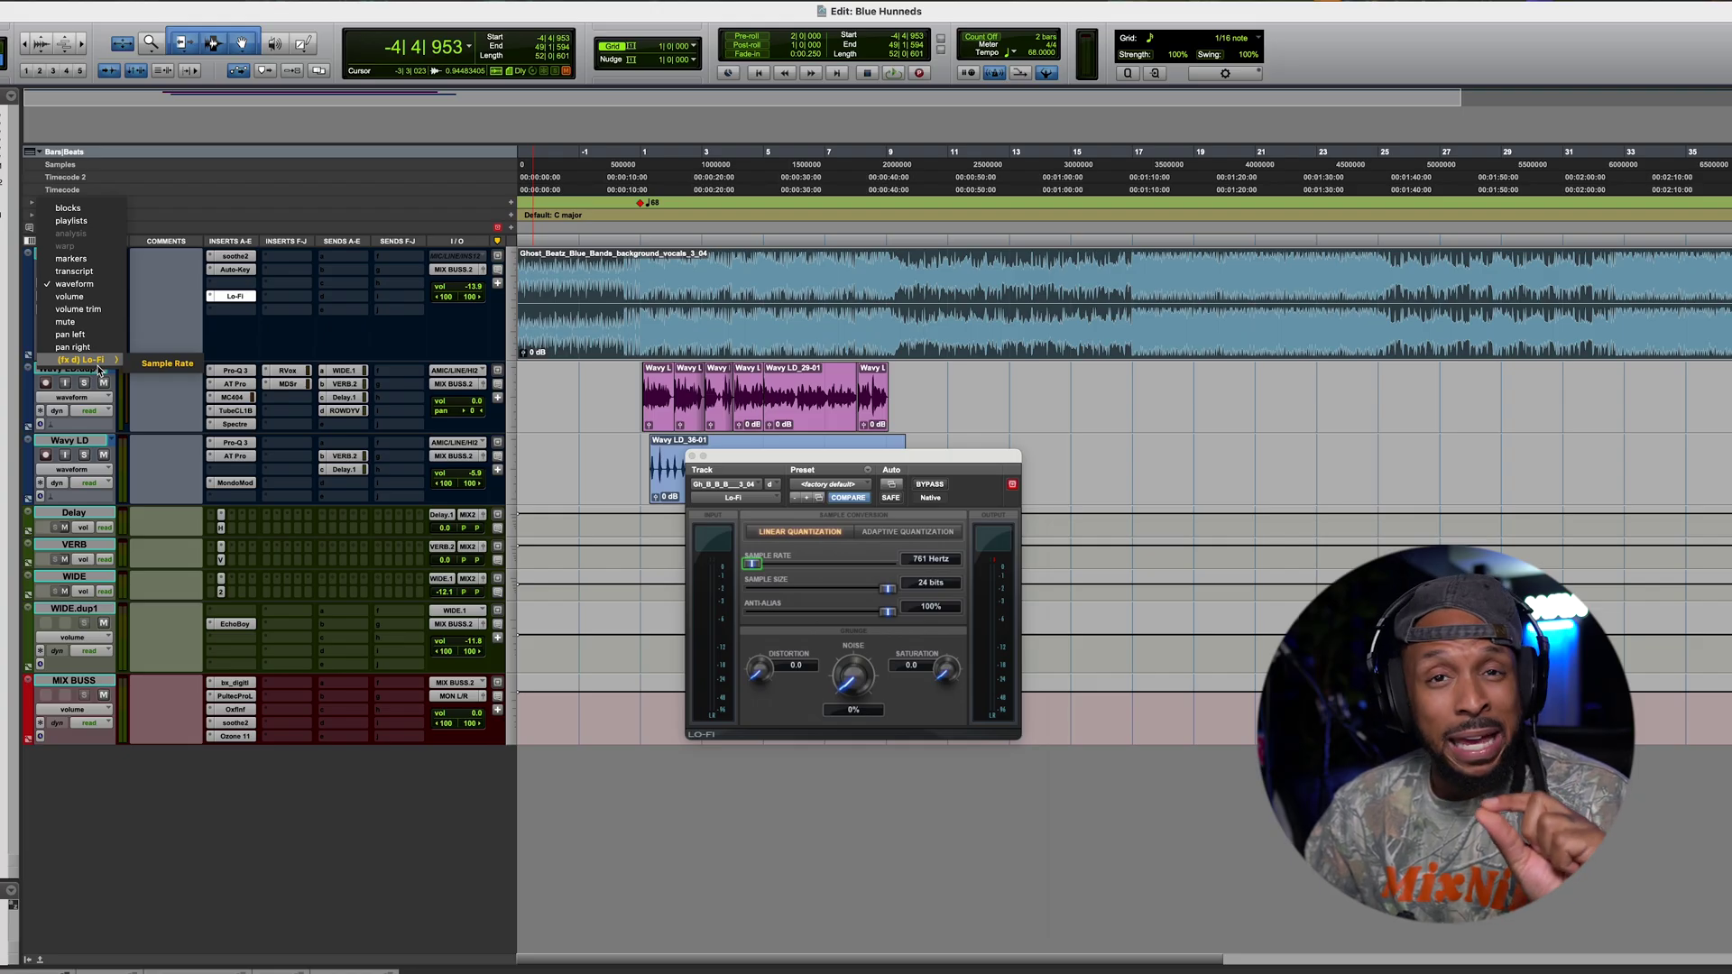
pyautogui.click(167, 364)
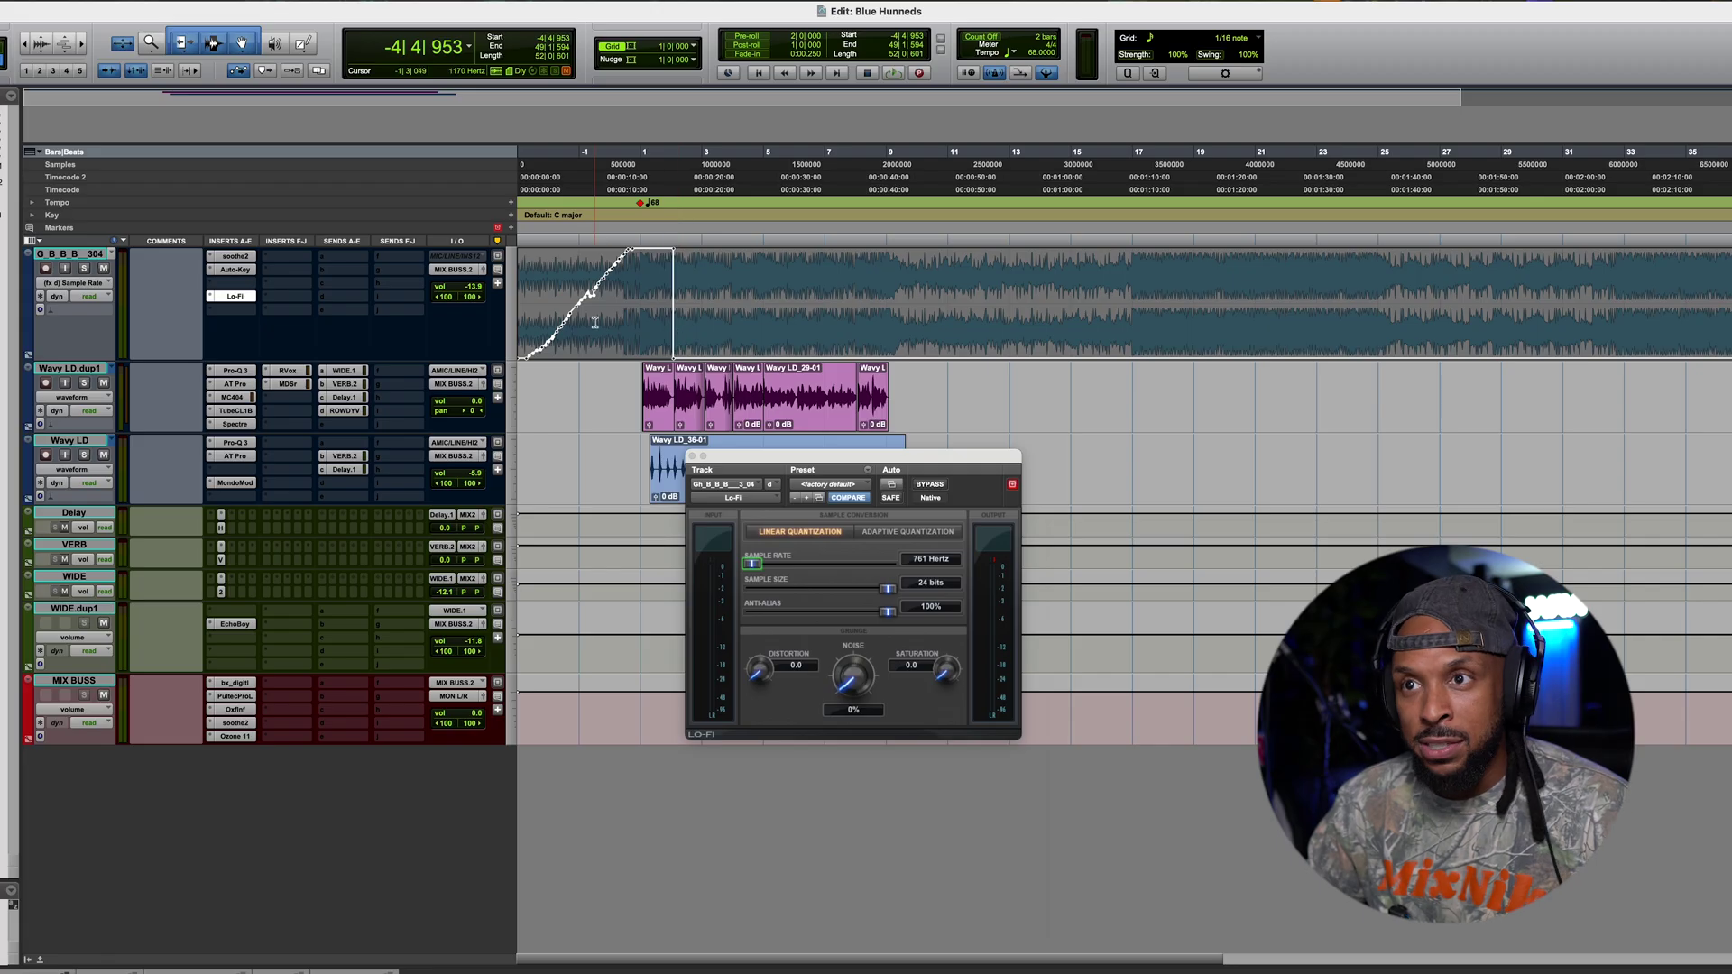
pyautogui.press('Return')
# Step: Raise the dipped intro breakpoint to level the Sample Rate automation line
pyautogui.press('super+bracketright')
pyautogui.press('super+bracketright')
pyautogui.press('super+bracketright')
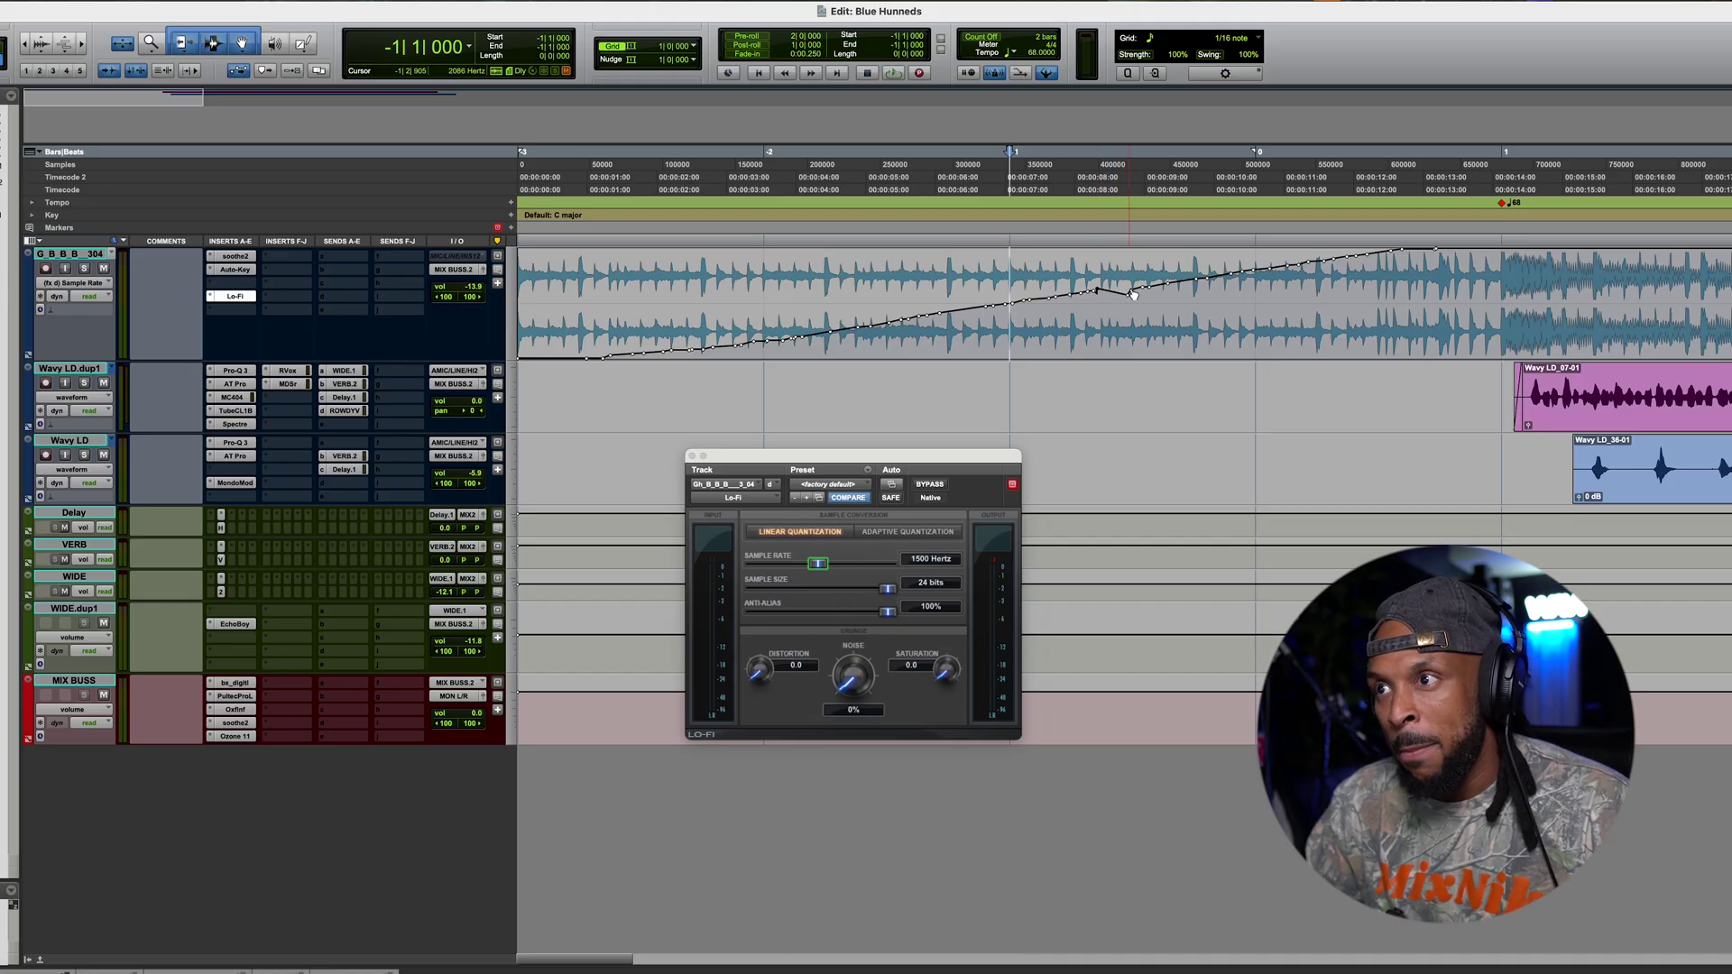
pyautogui.click(1127, 291)
pyautogui.moveTo(1127, 294); pyautogui.dragTo(1129, 290)
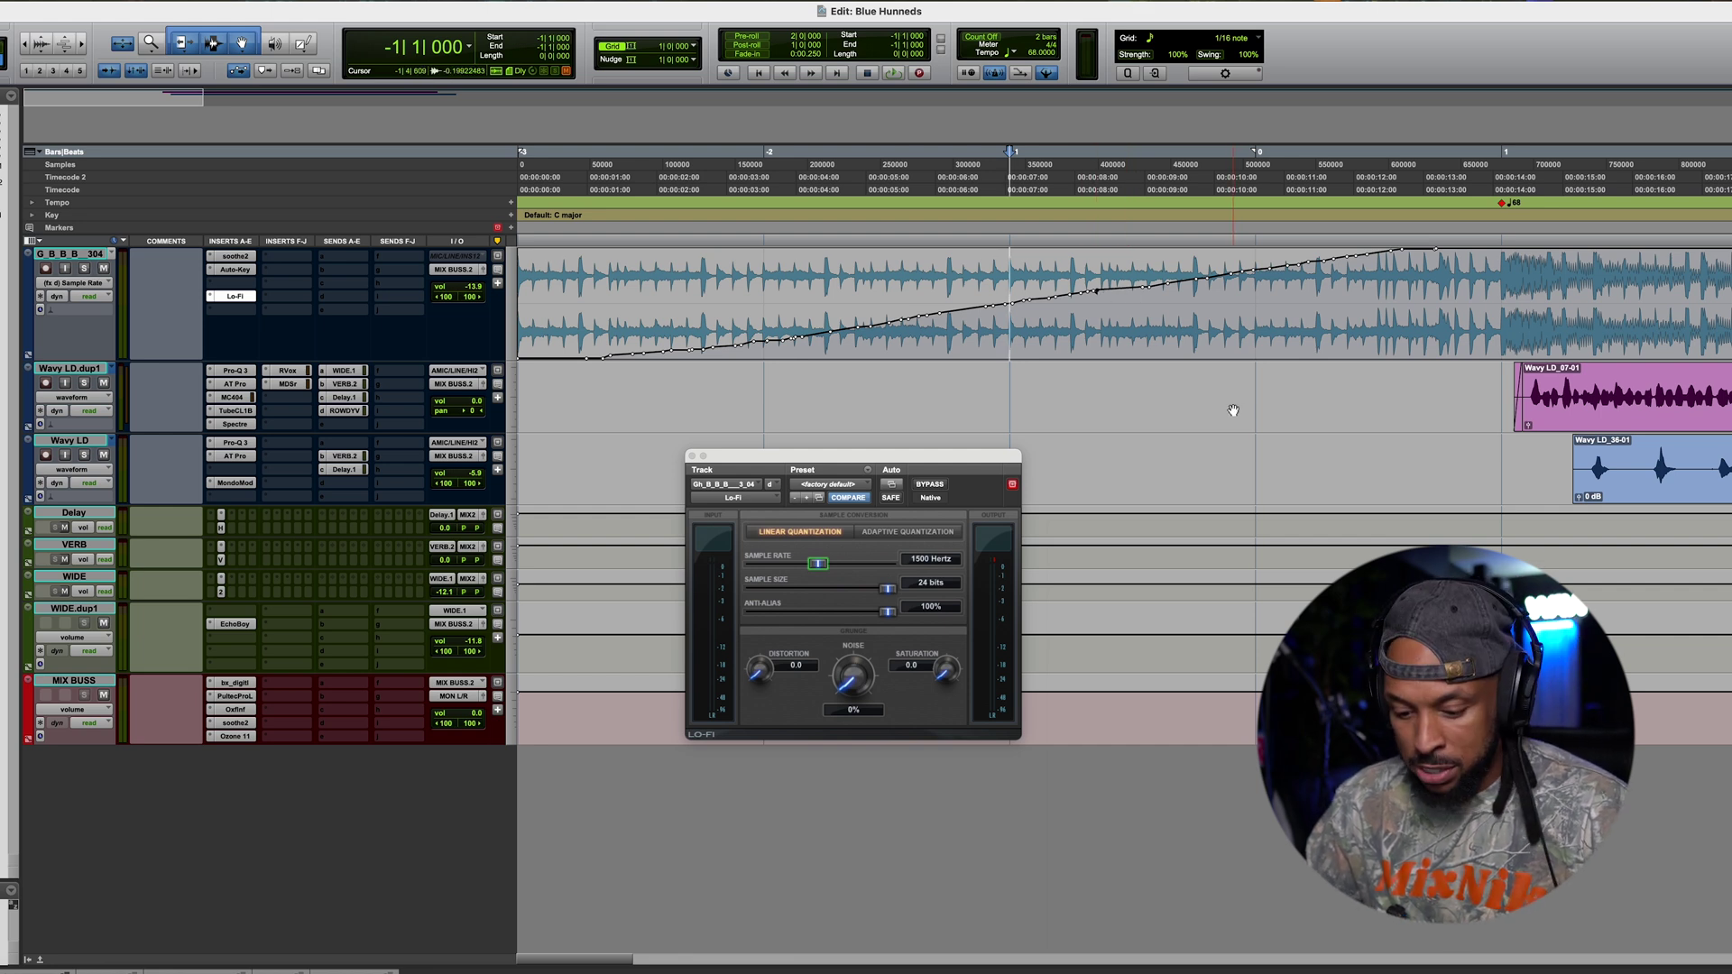
pyautogui.press('super+bracketleft')
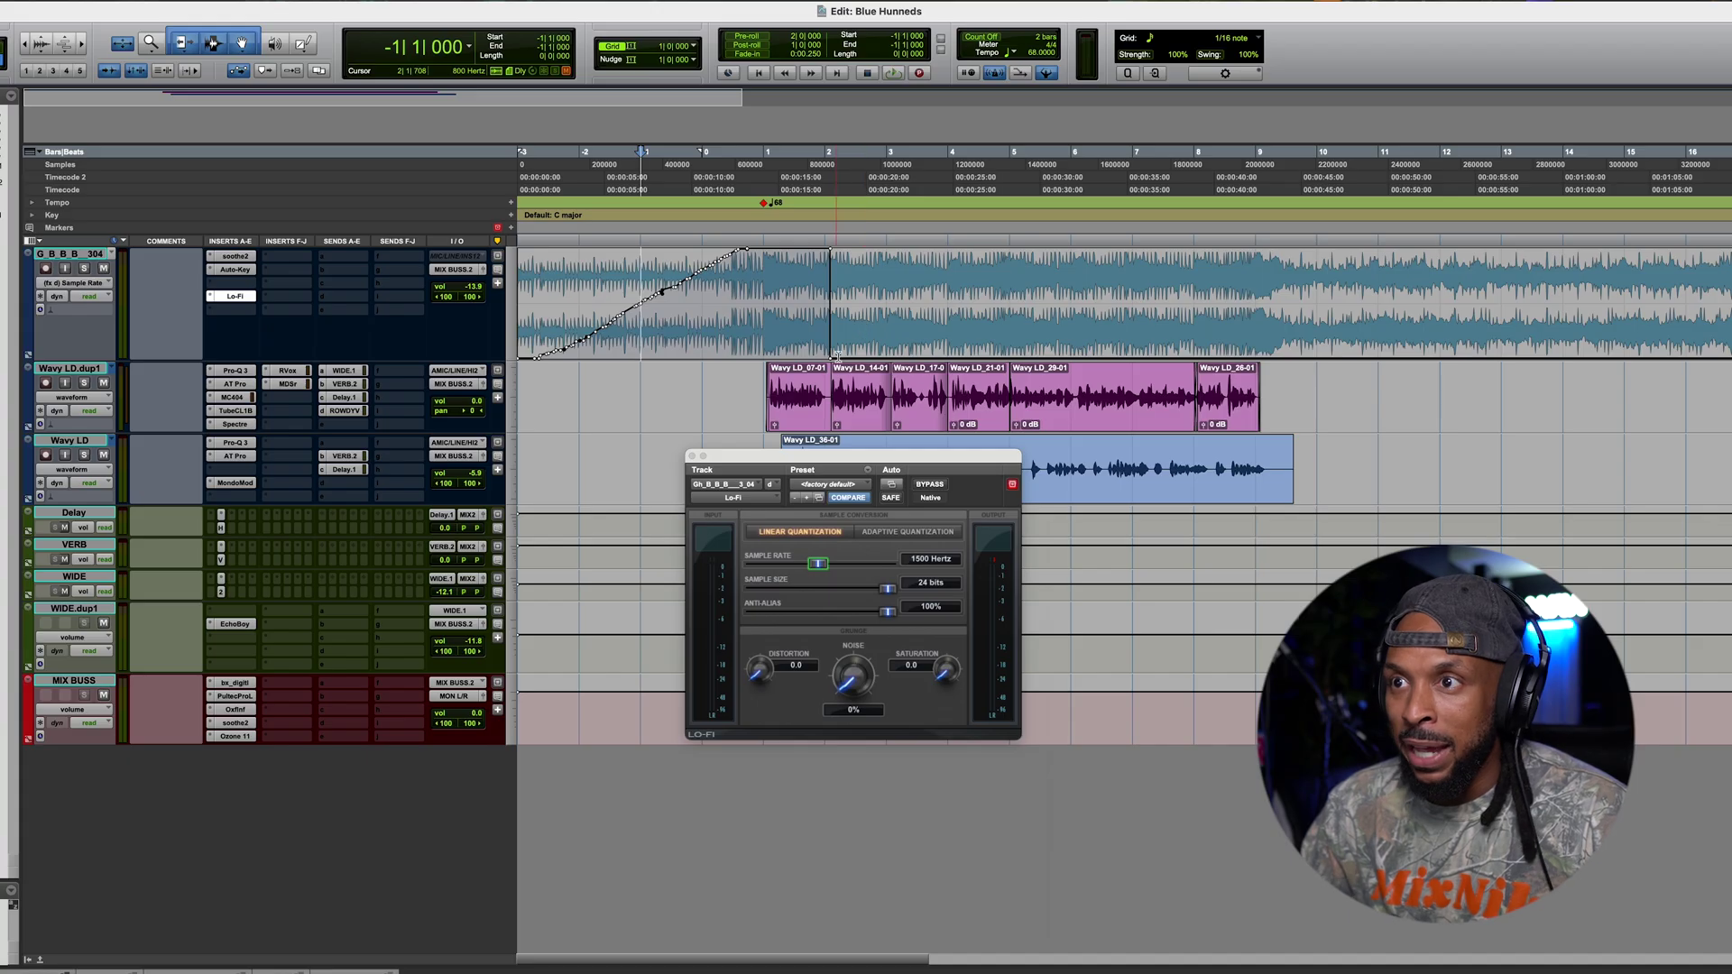
# Step: Play back from bar 1 to check the automation, then select the intro from bar -3 to bar 1
pyautogui.click(821, 308)
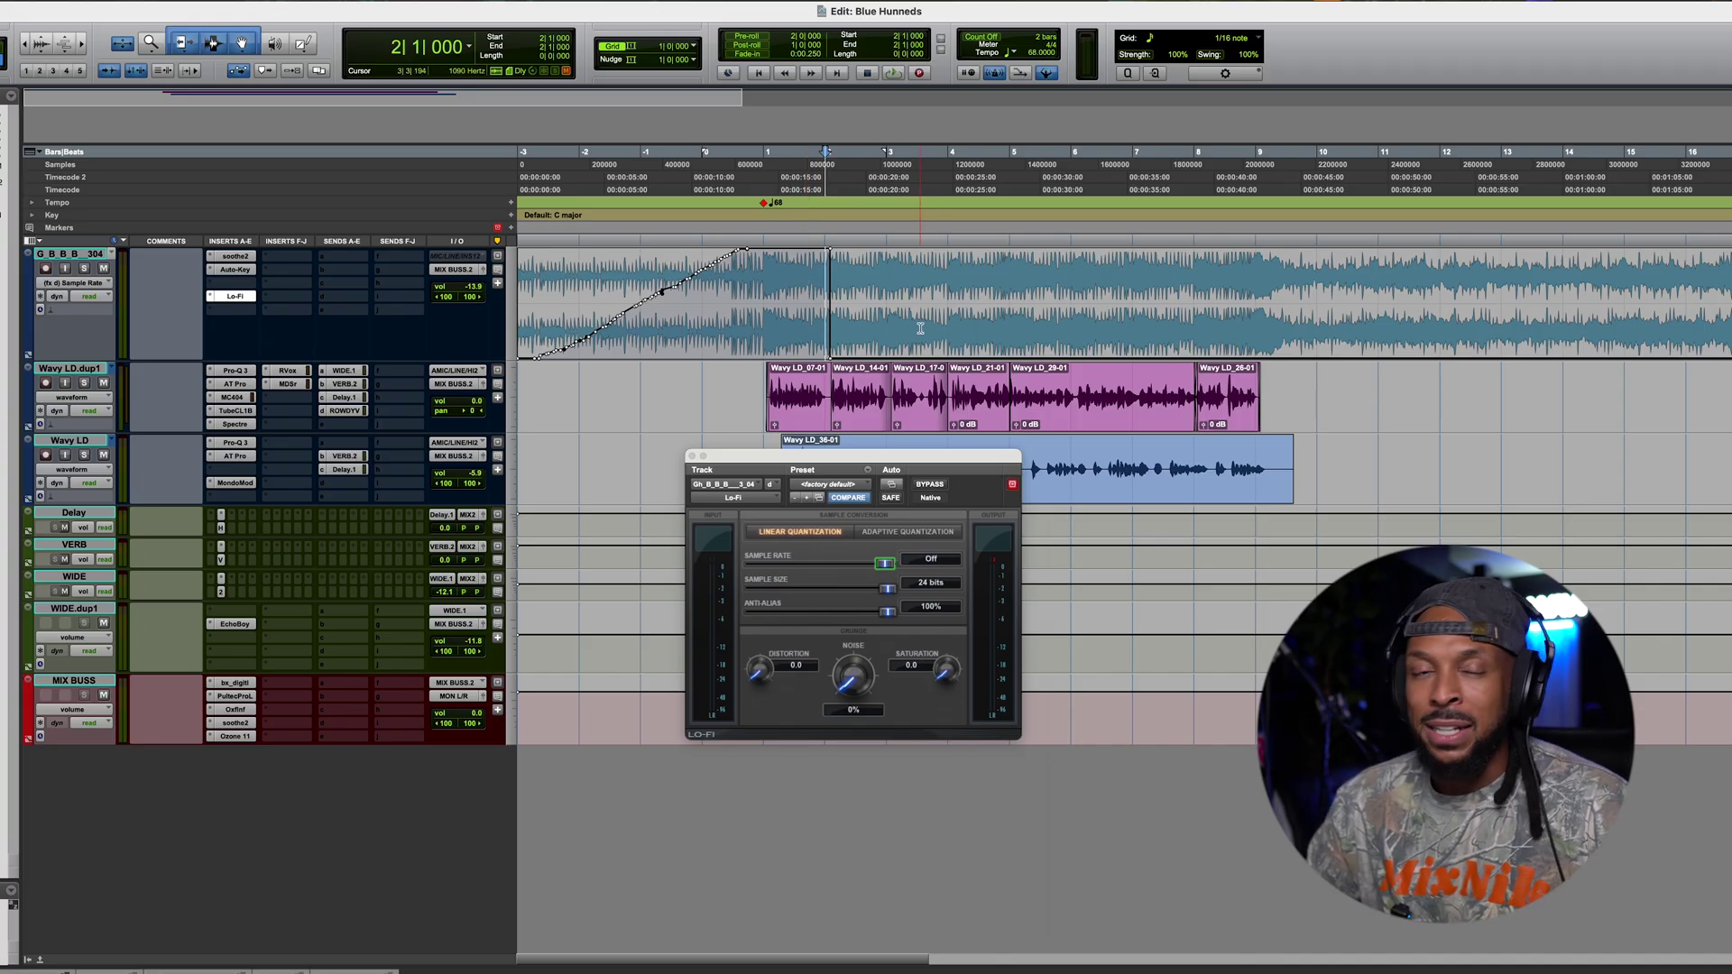
pyautogui.click(793, 289)
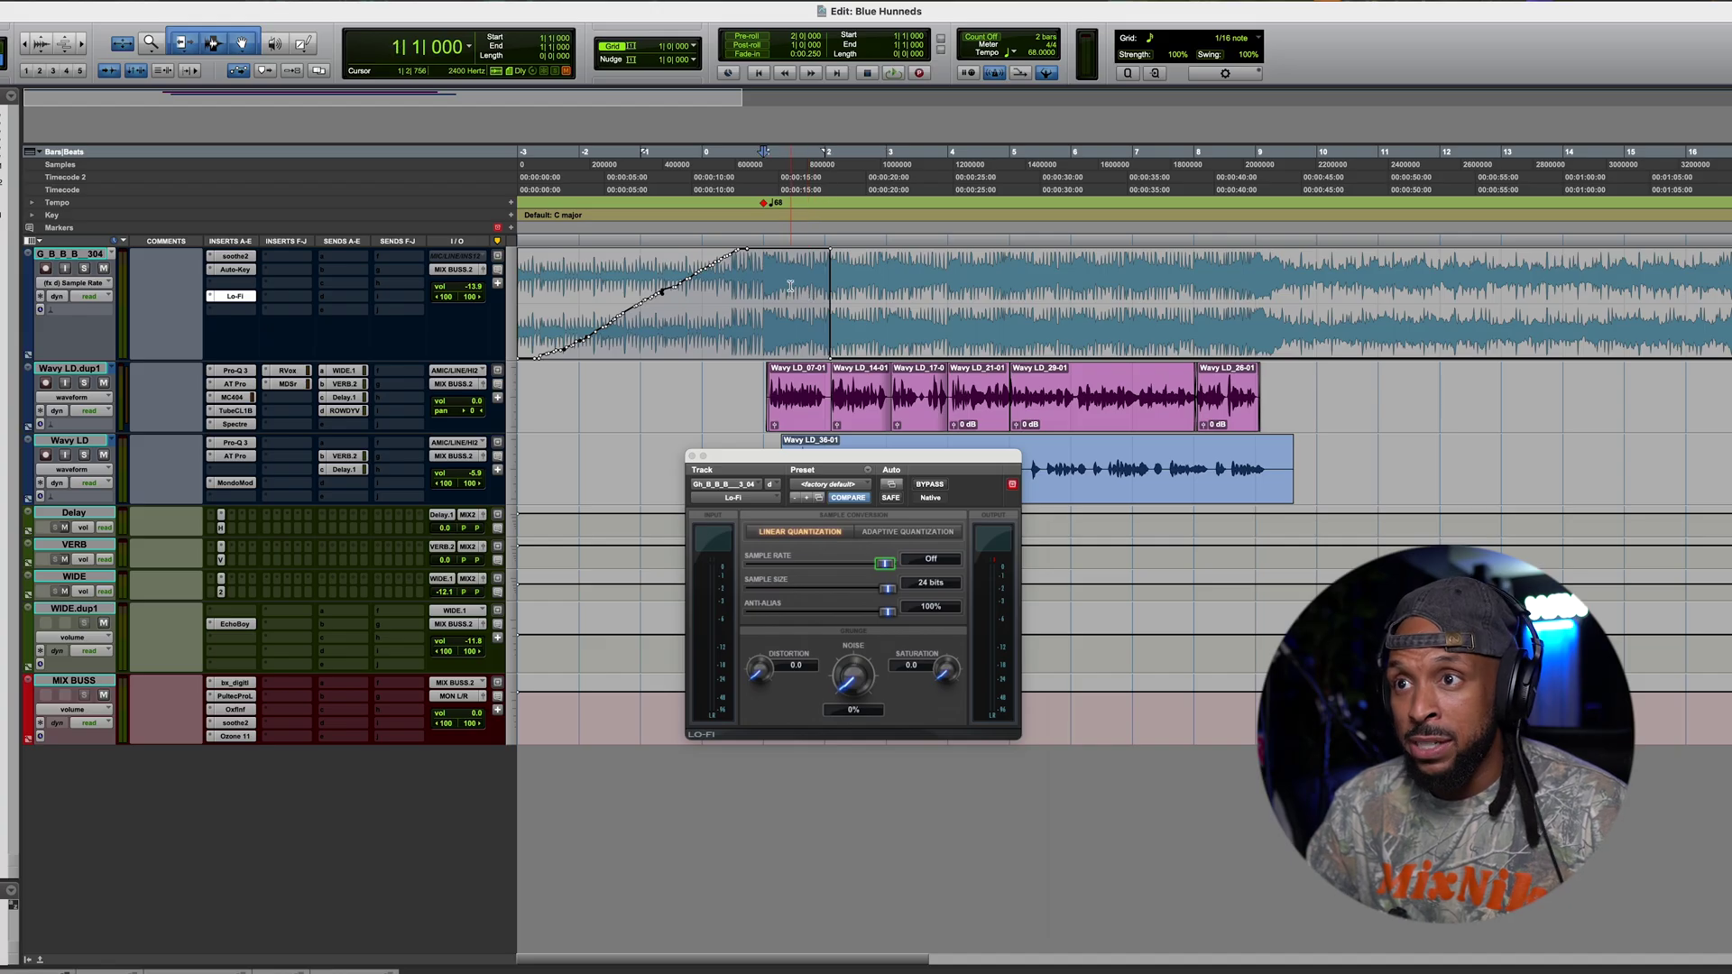
pyautogui.press('space')
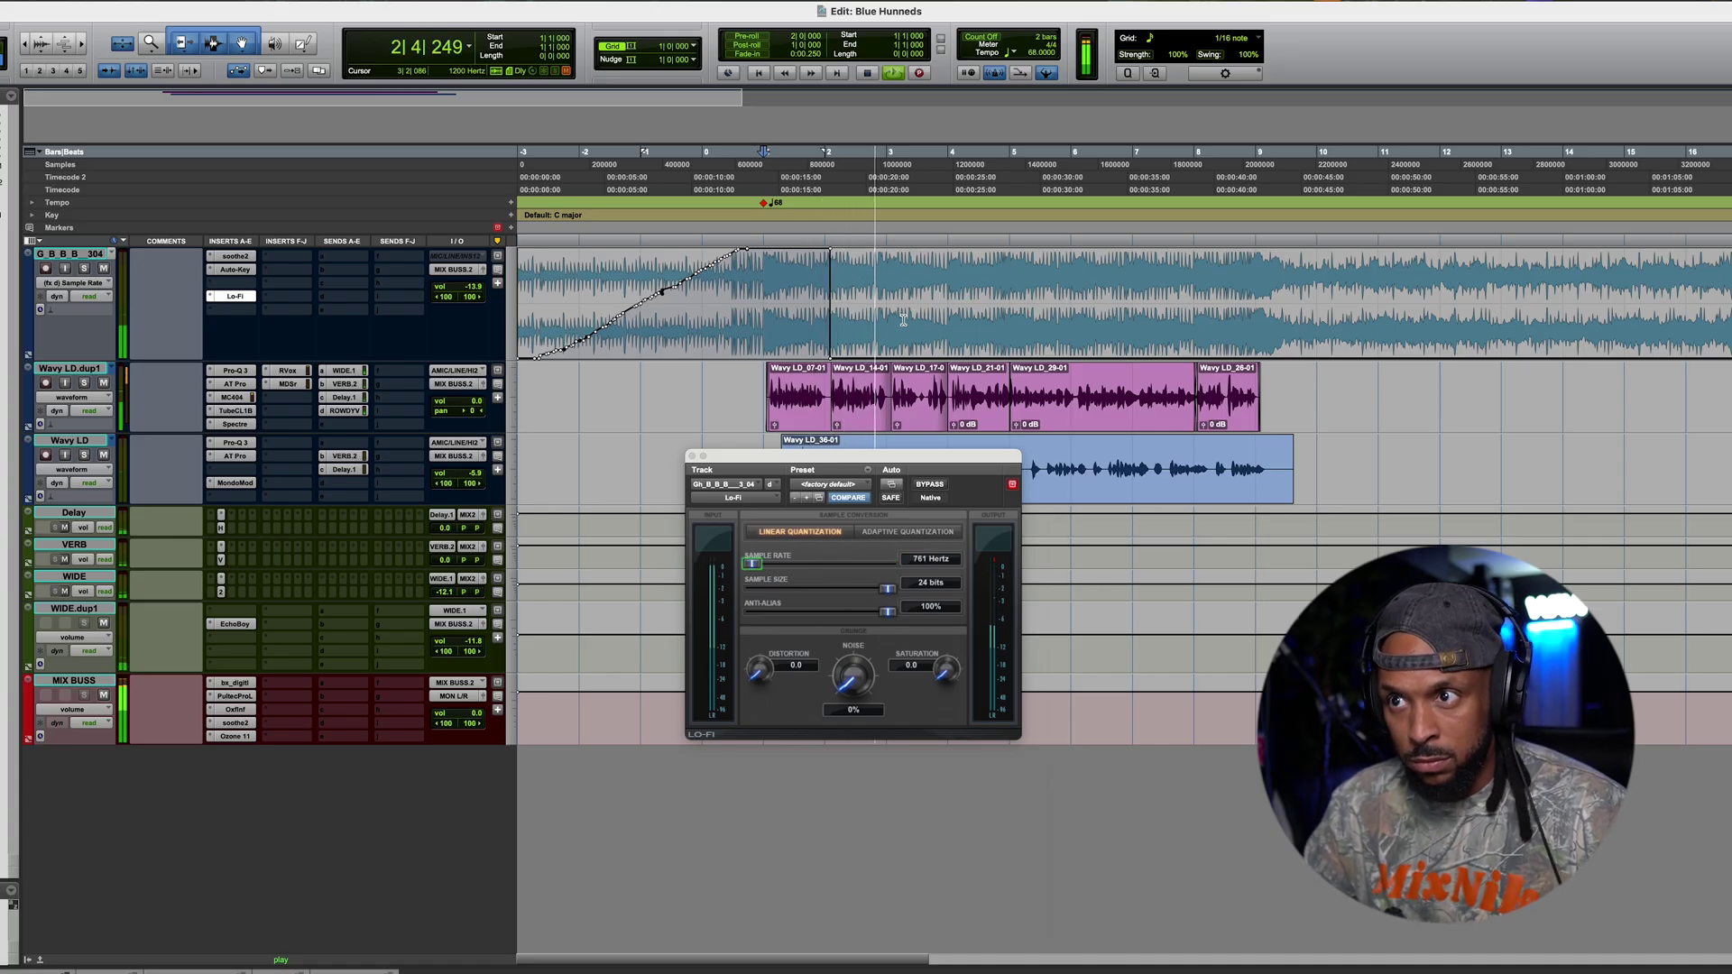
pyautogui.press('space')
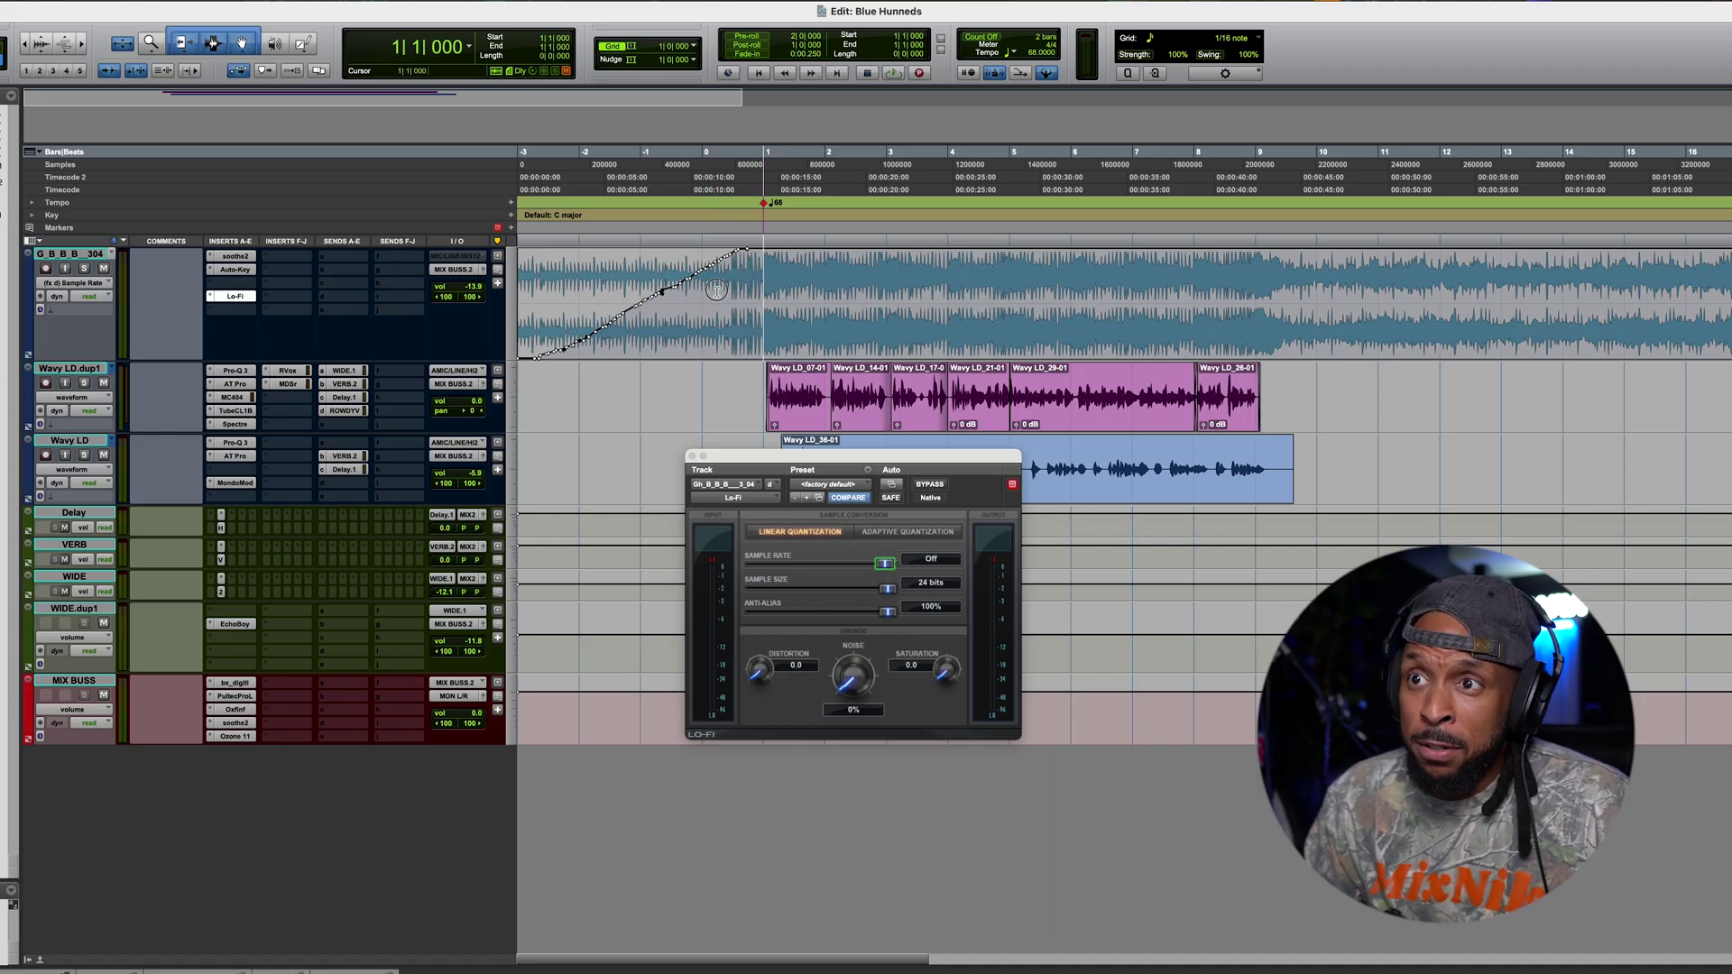
pyautogui.moveTo(716, 289); pyautogui.dragTo(463, 315)
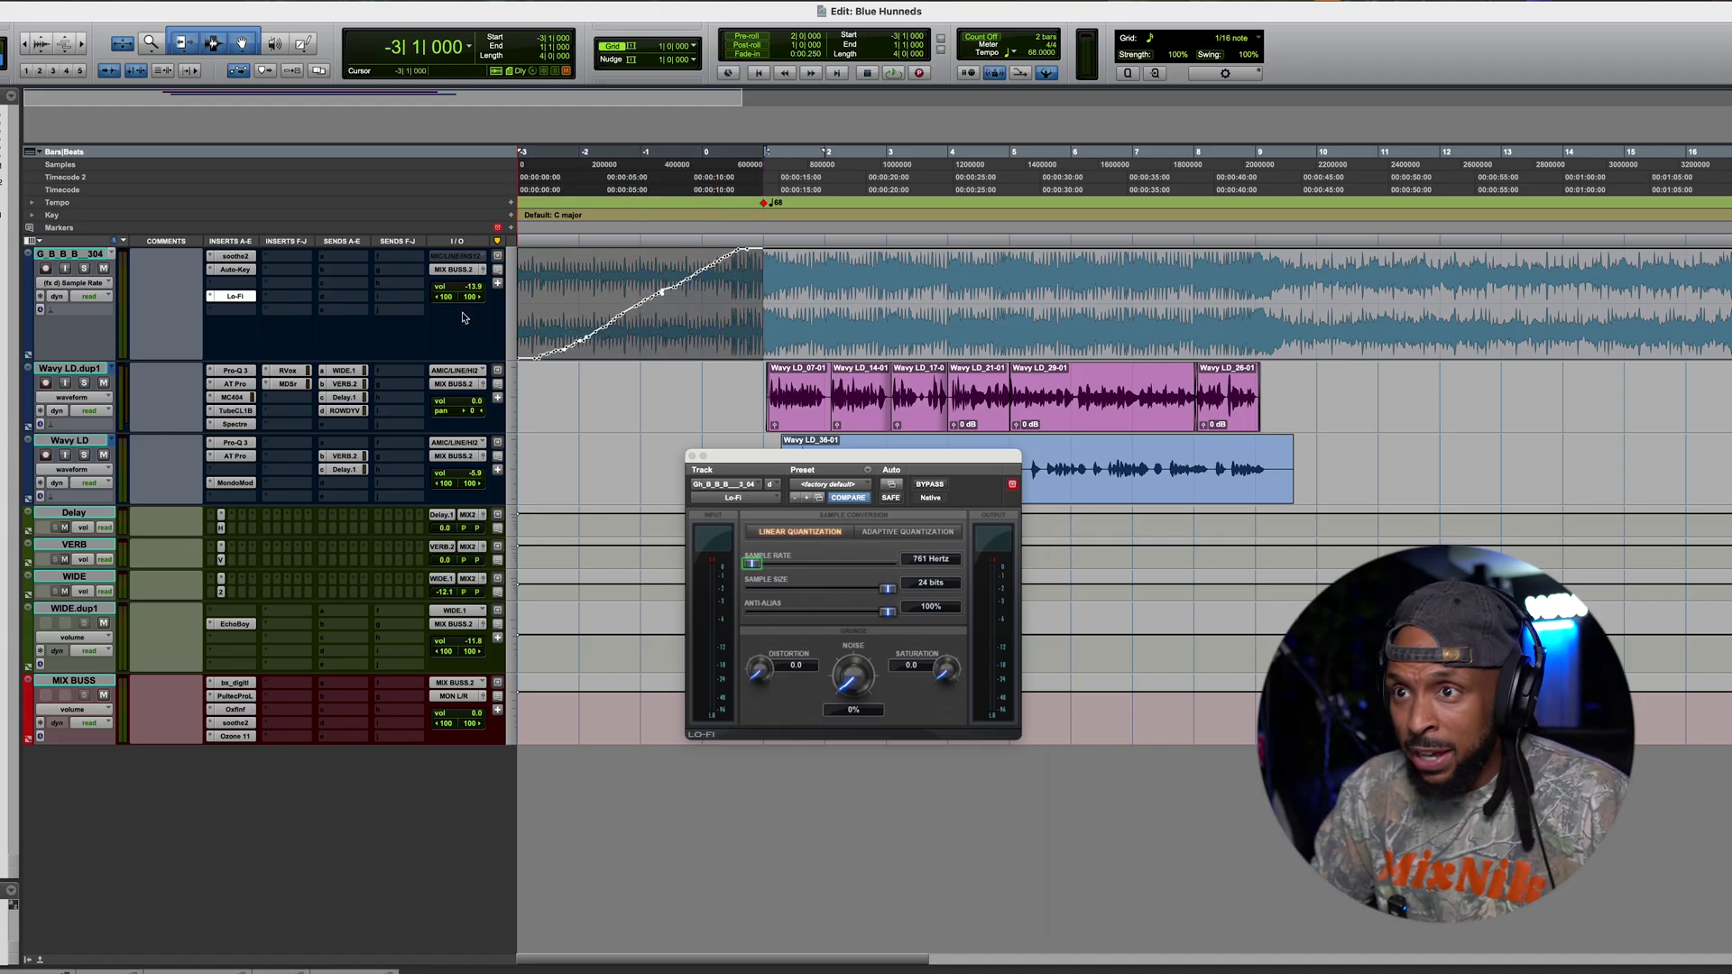
# Step: Draw a straight Sample Rate ramp from 774 Hz rising to Off at bar 1 and play it back
pyautogui.click(463, 317)
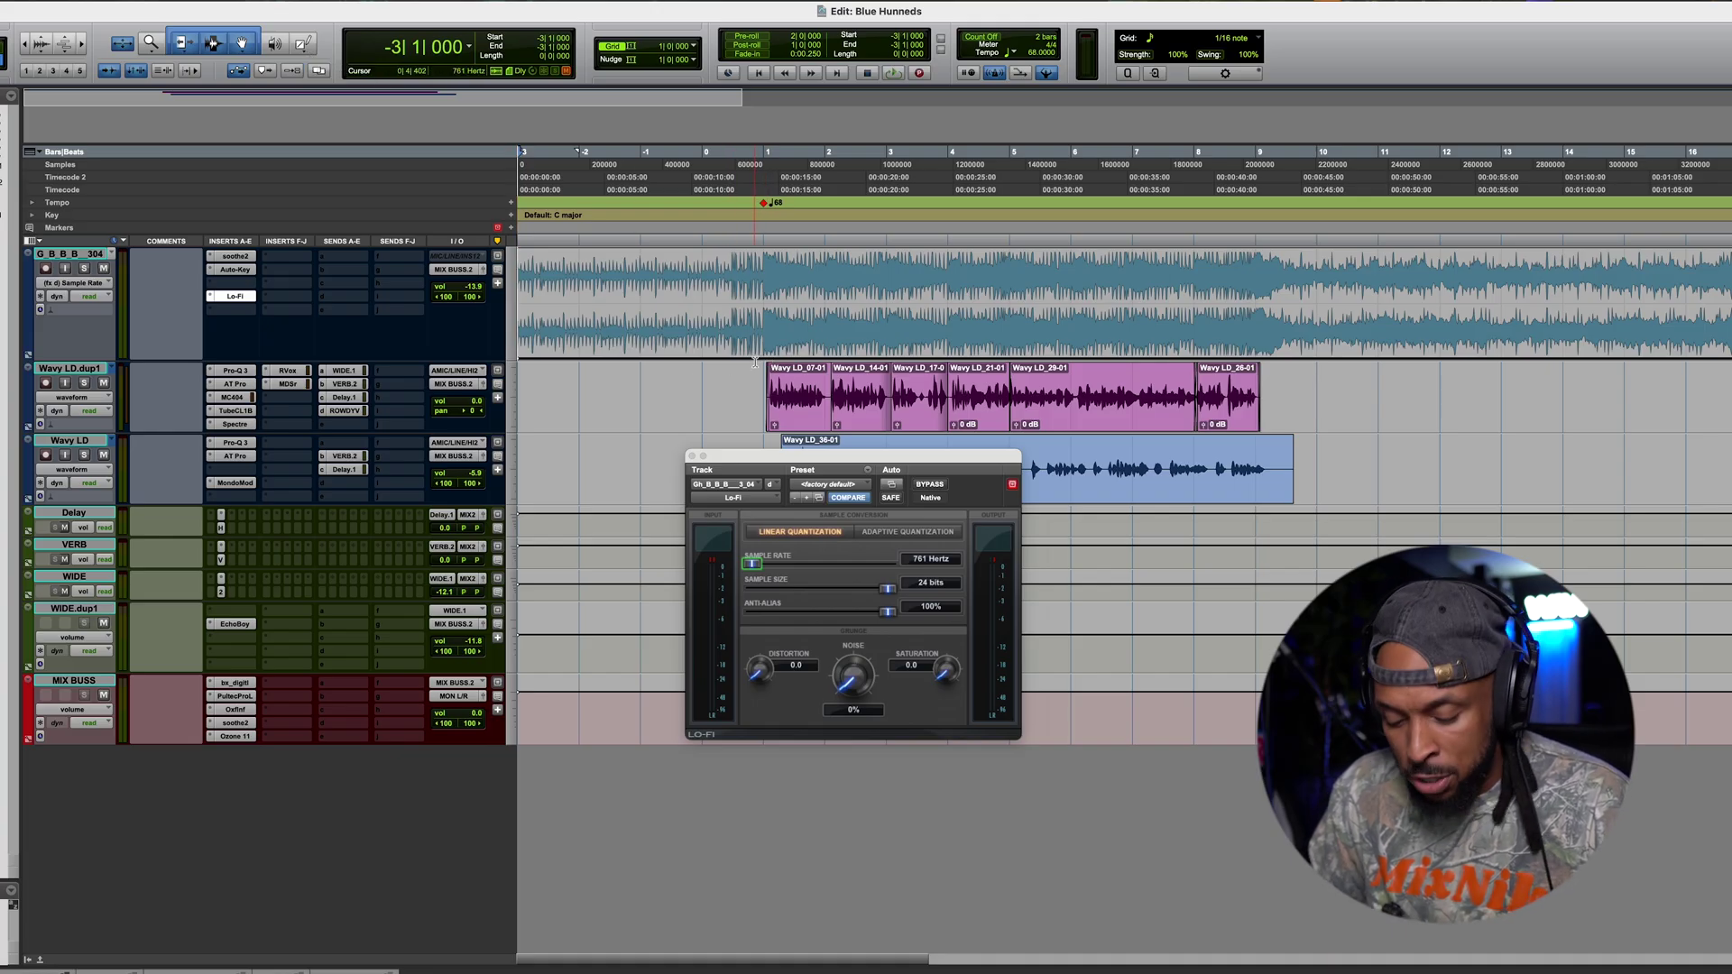
pyautogui.press('super+bracketright')
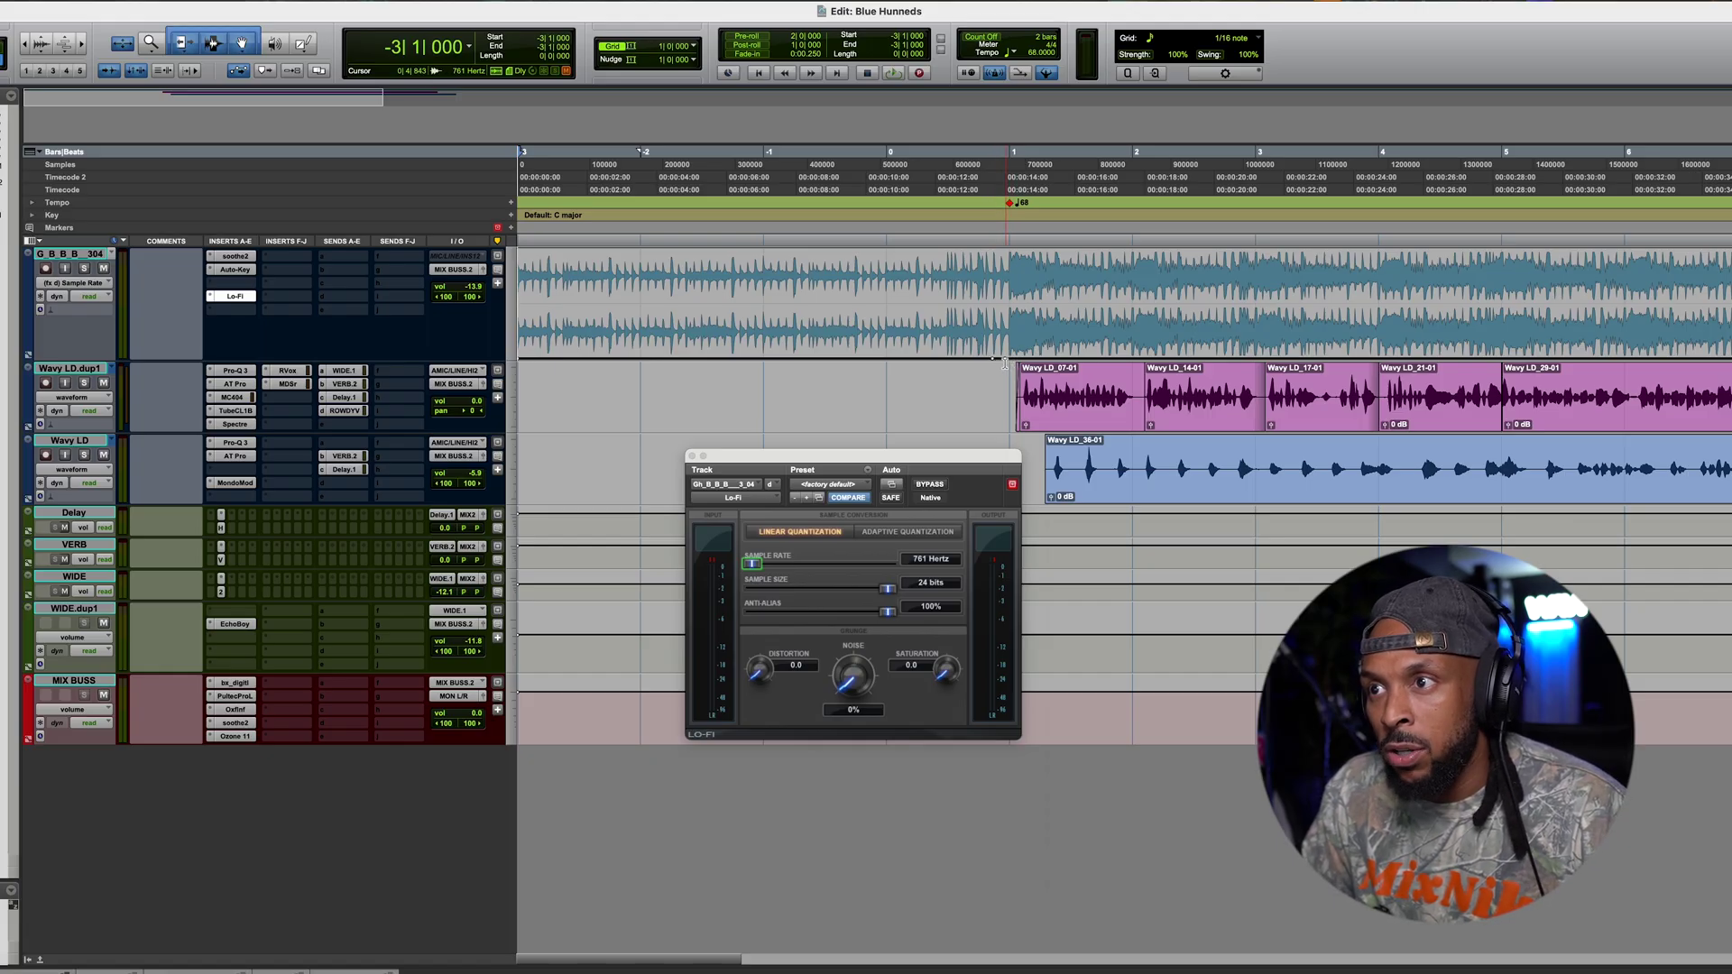
pyautogui.click(888, 357)
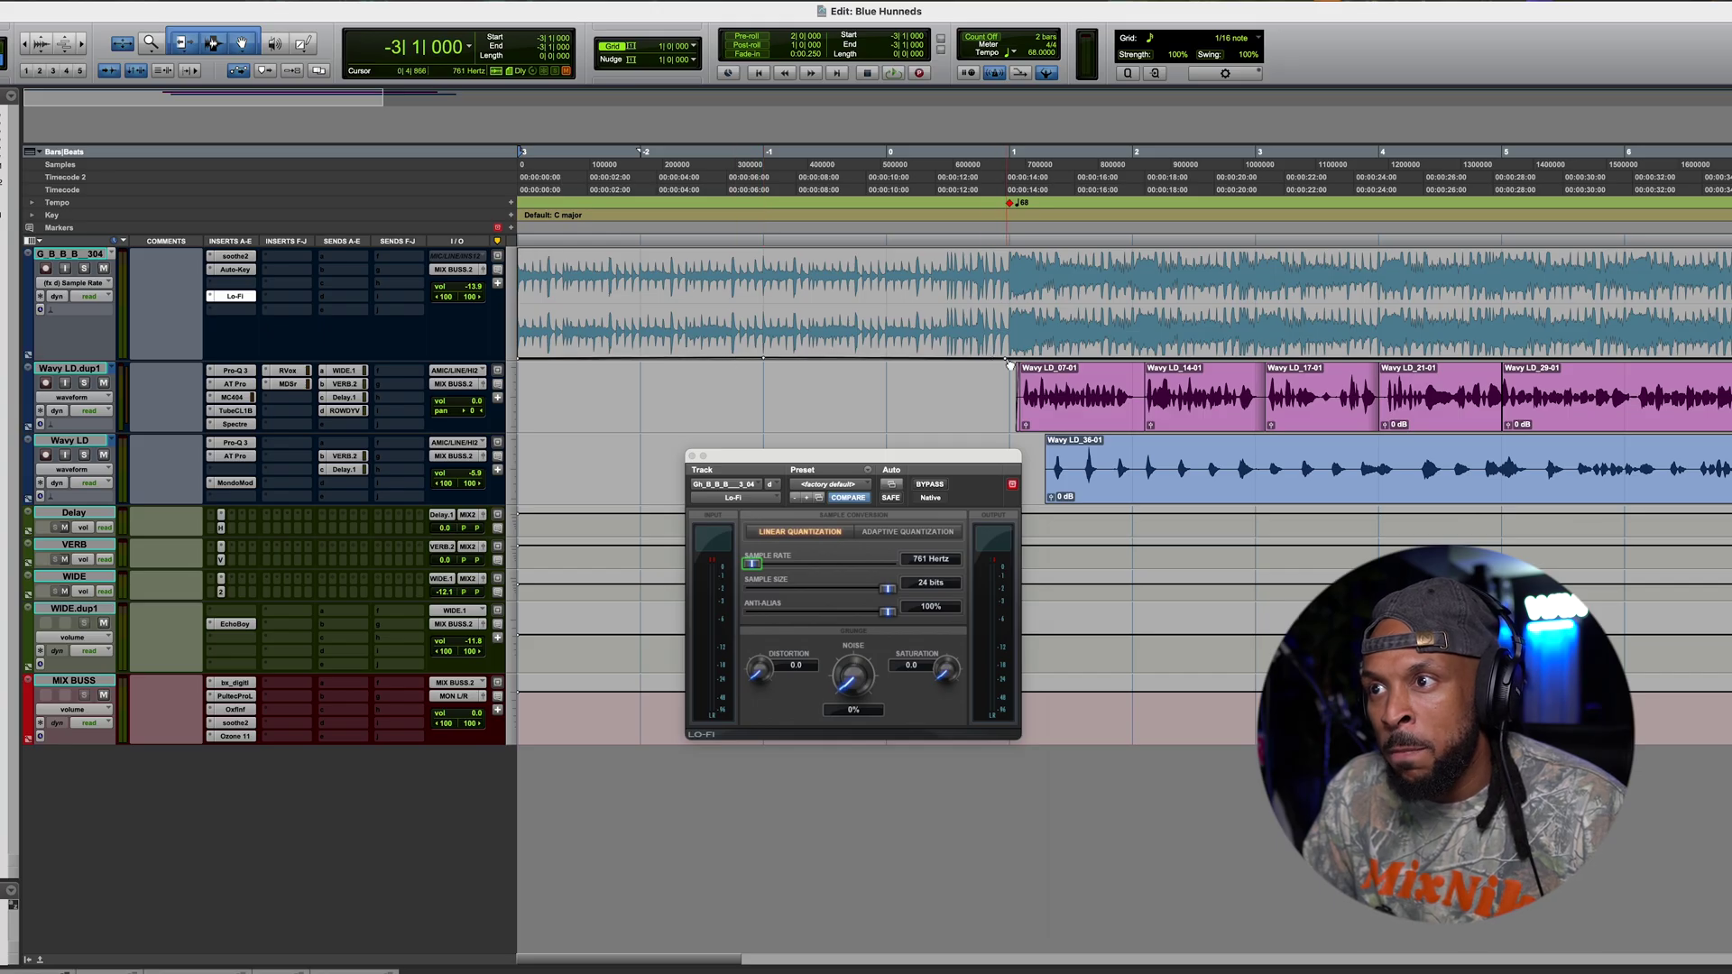
pyautogui.moveTo(768, 357)
pyautogui.mouseDown()
pyautogui.moveTo(1004, 336)
pyautogui.moveTo(1006, 251)
pyautogui.mouseUp()
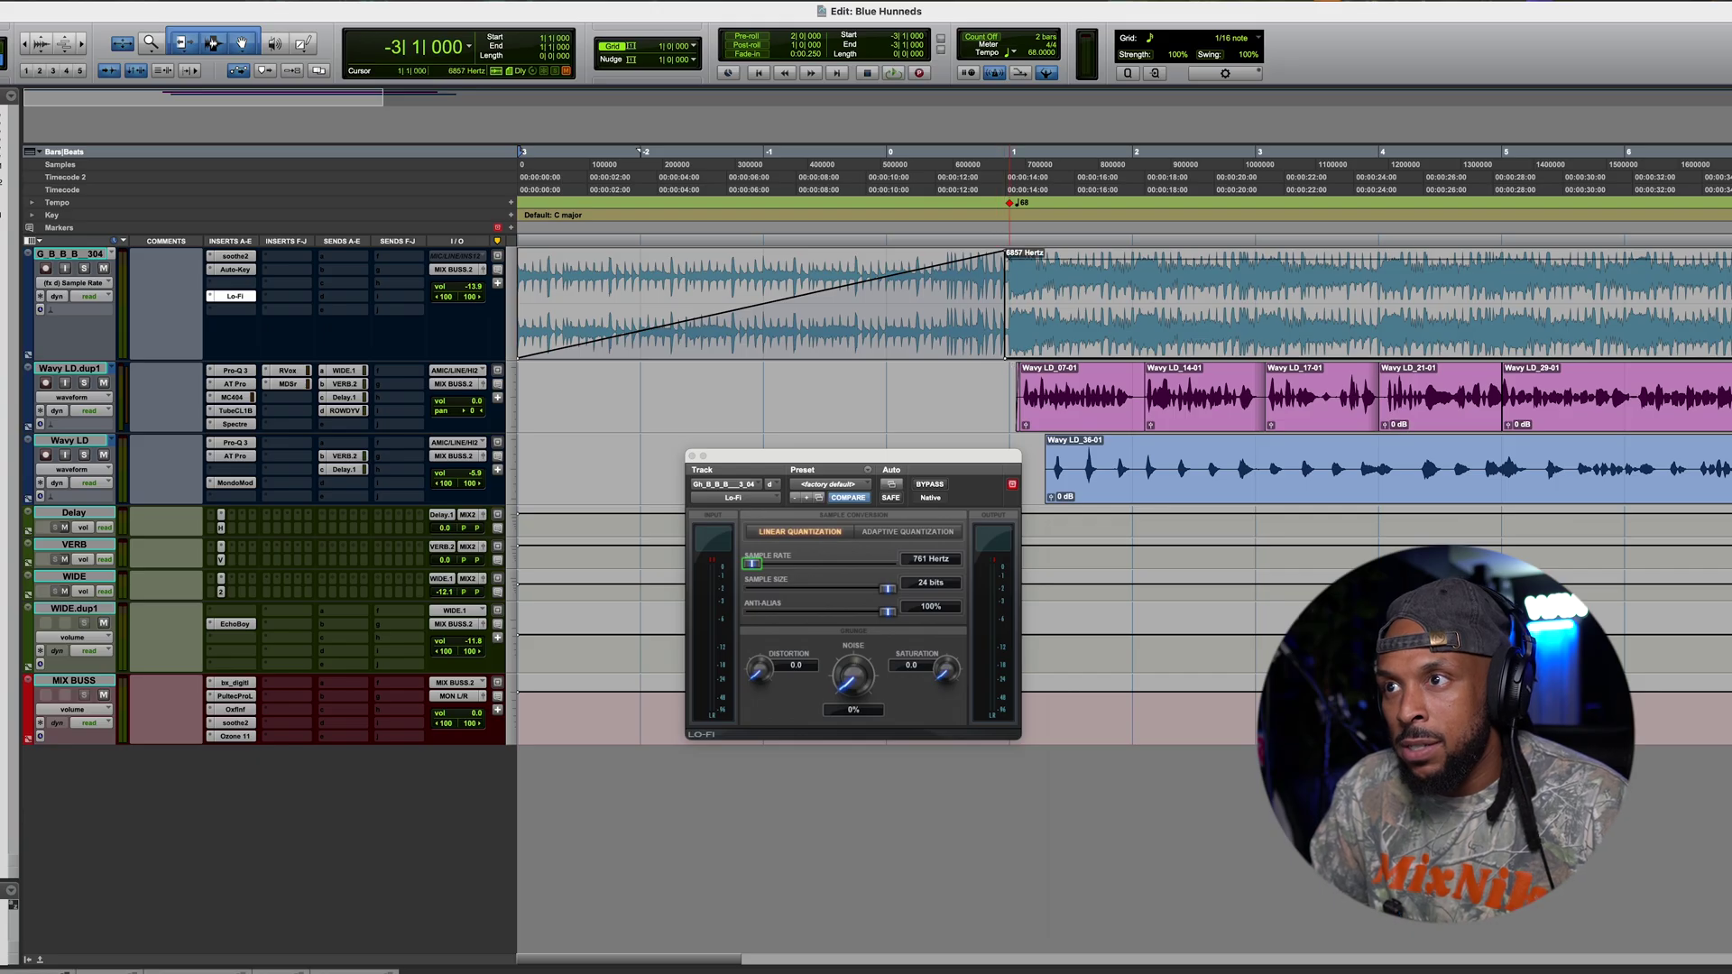
pyautogui.press('space')
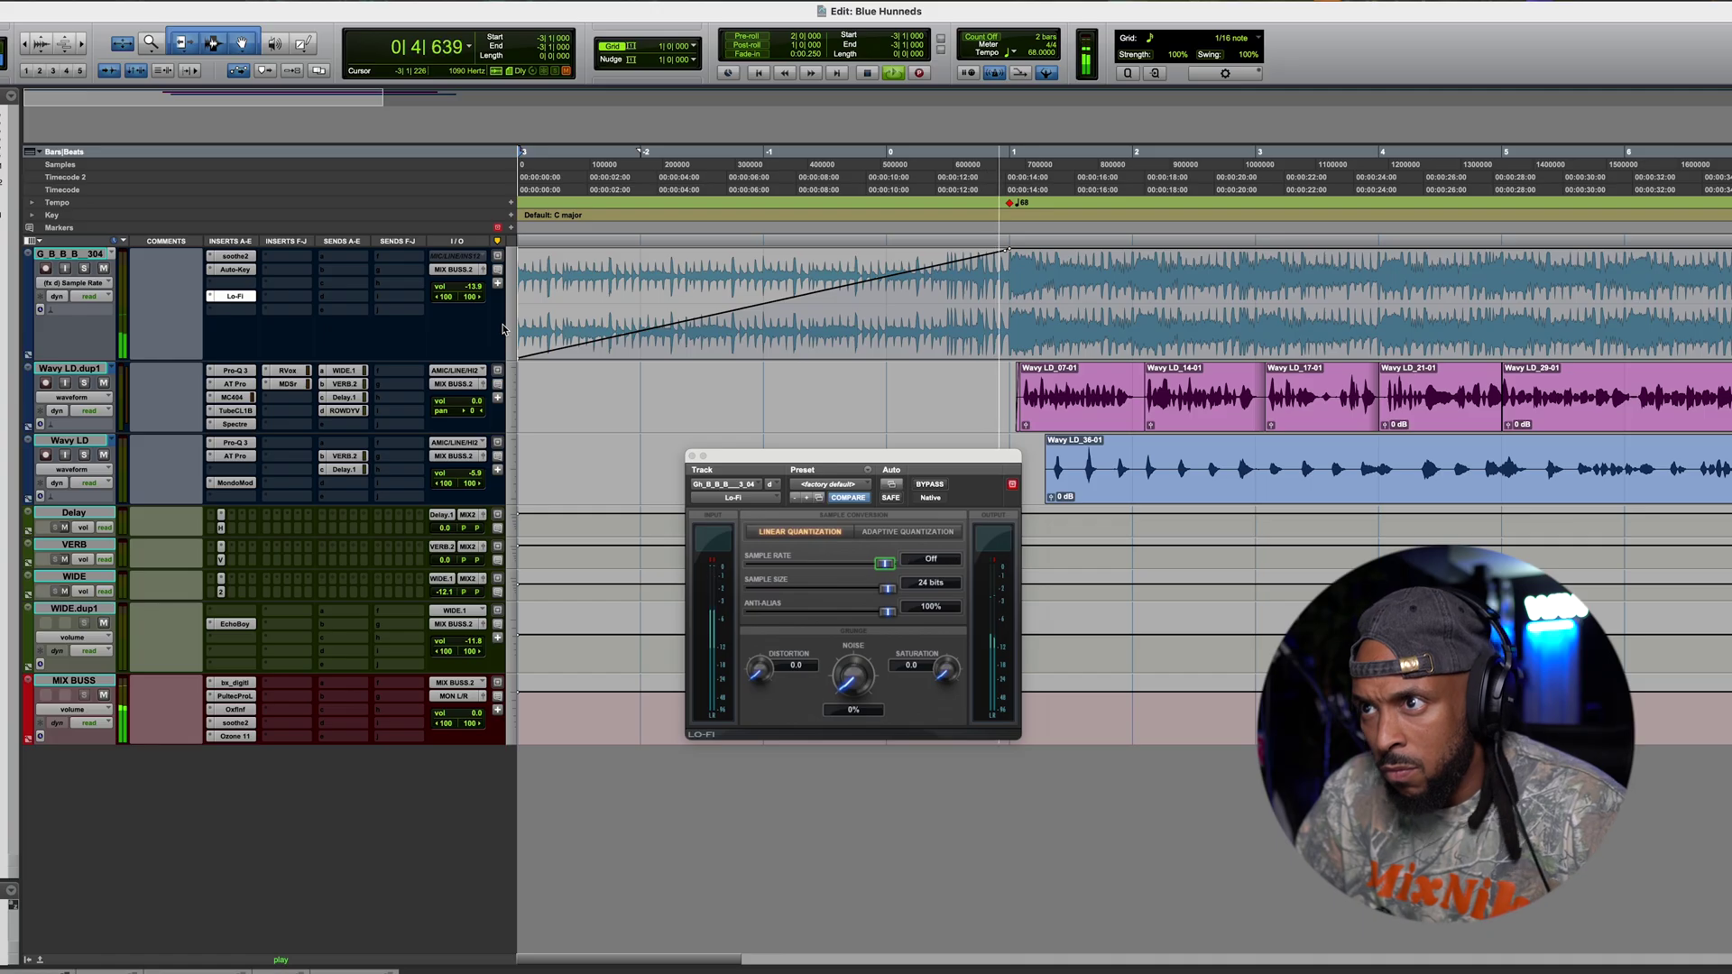
# Step: Draw a wavy freehand Sample Rate curve with the Pencil and audition it
pyautogui.press('space')
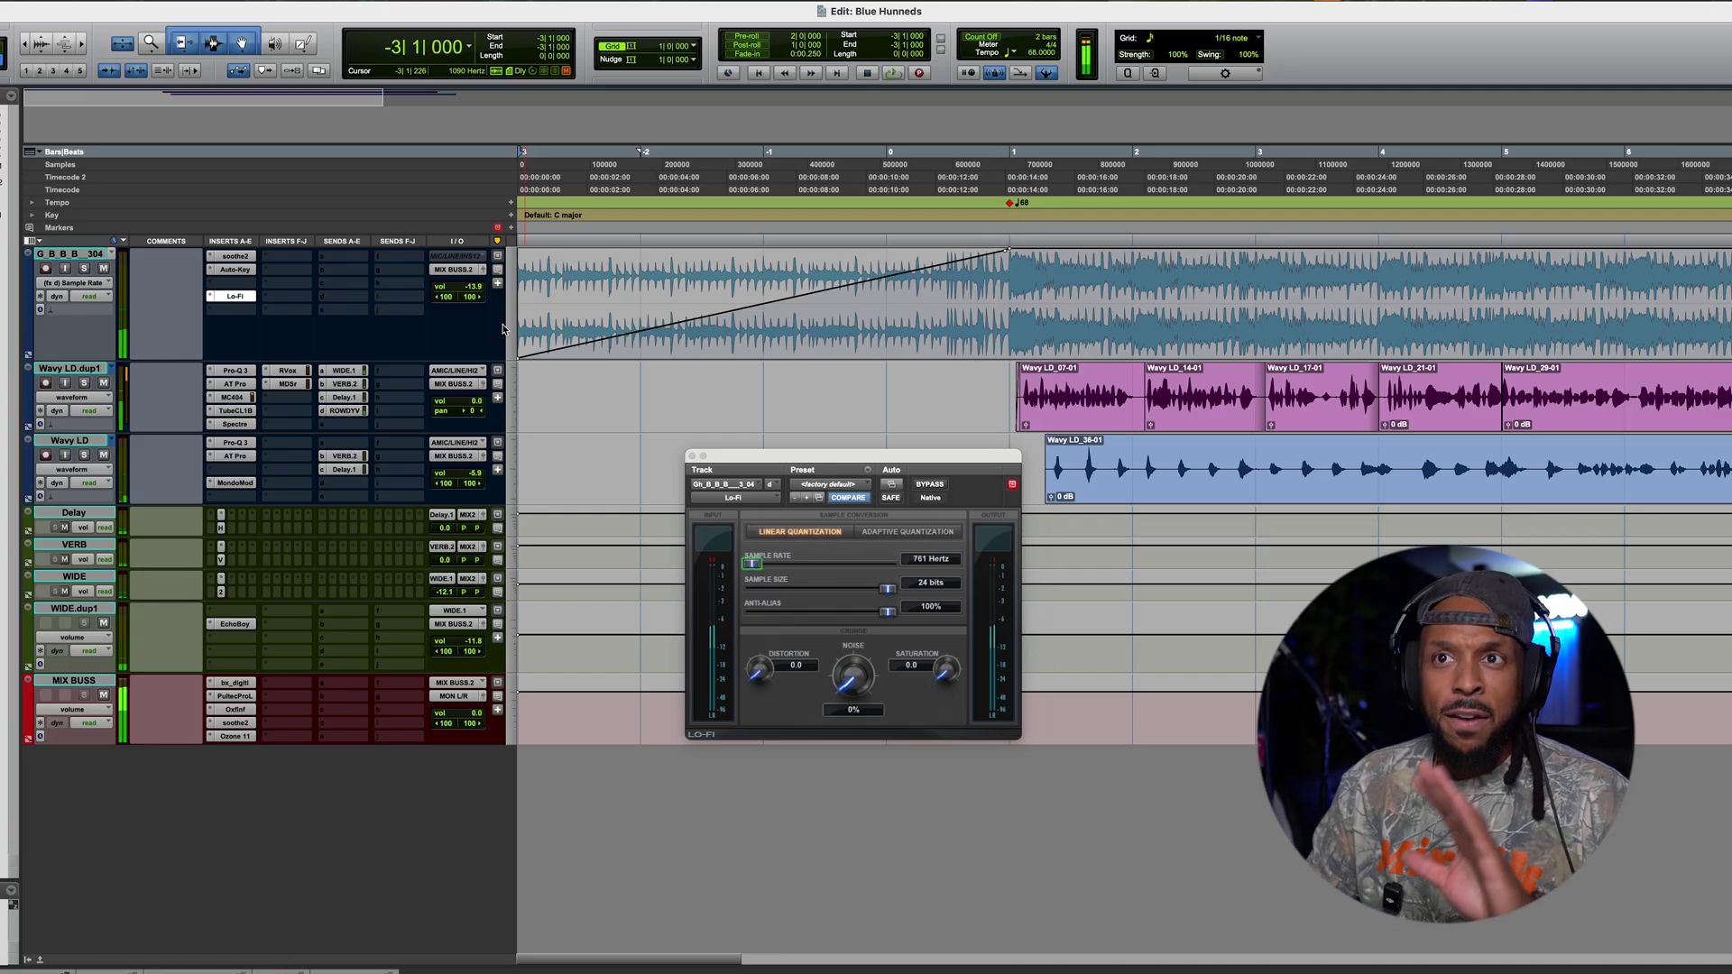
pyautogui.click(300, 51)
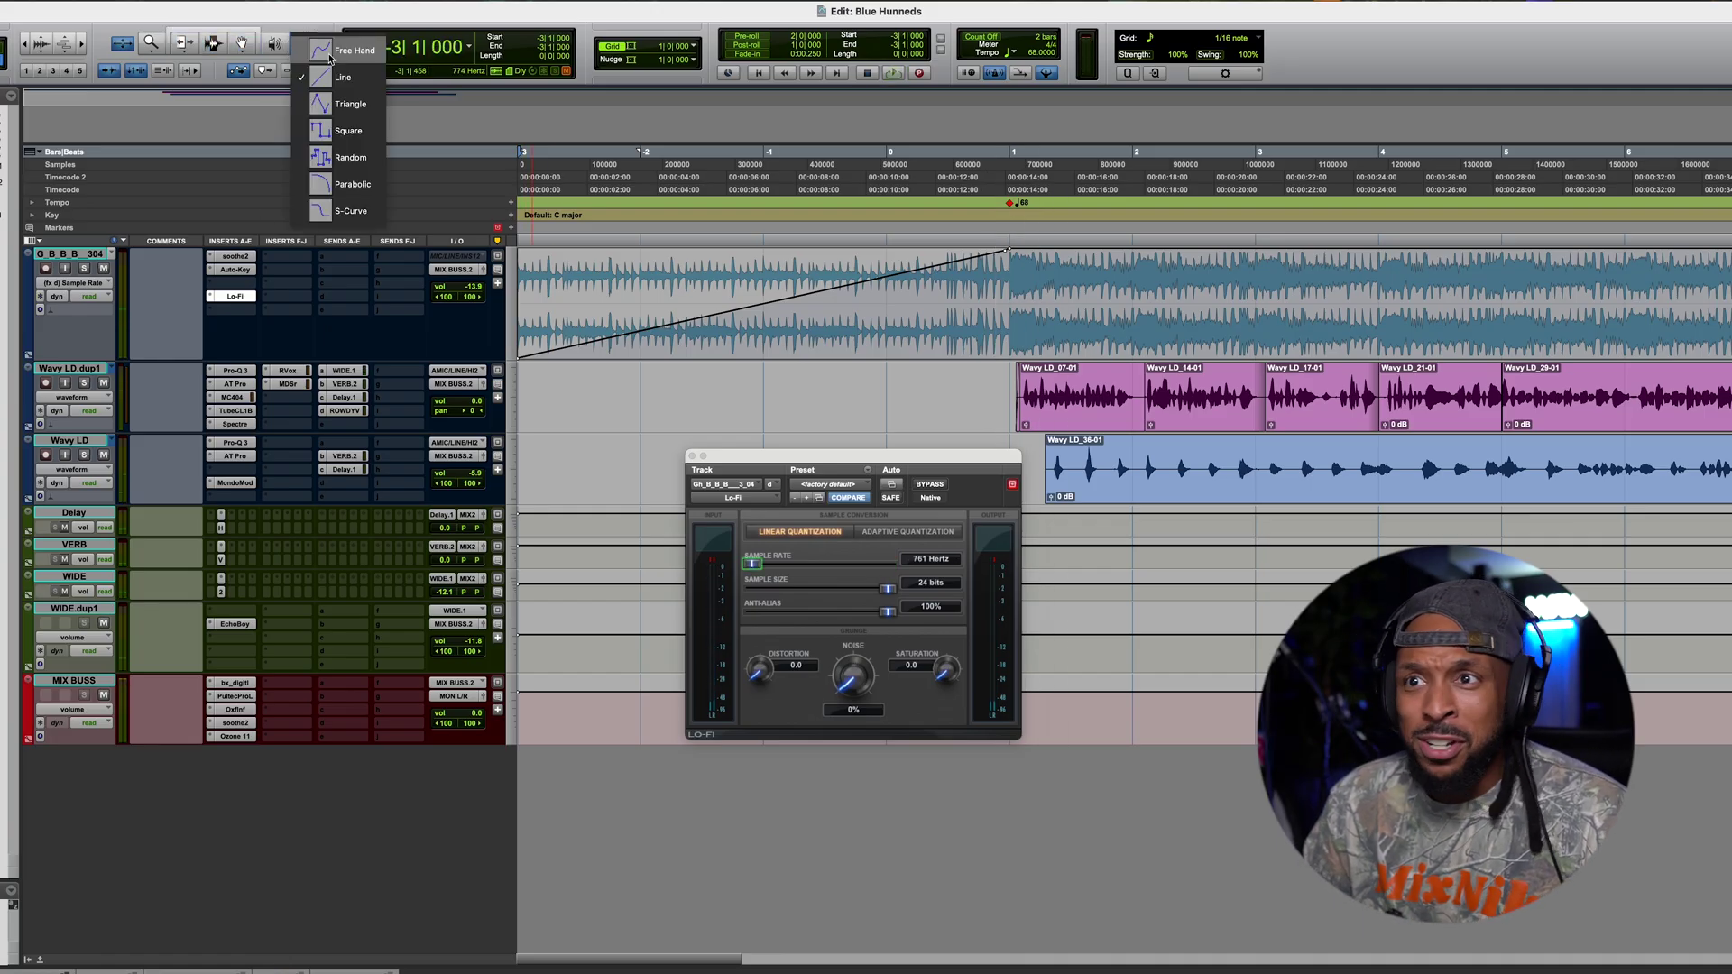
pyautogui.click(328, 53)
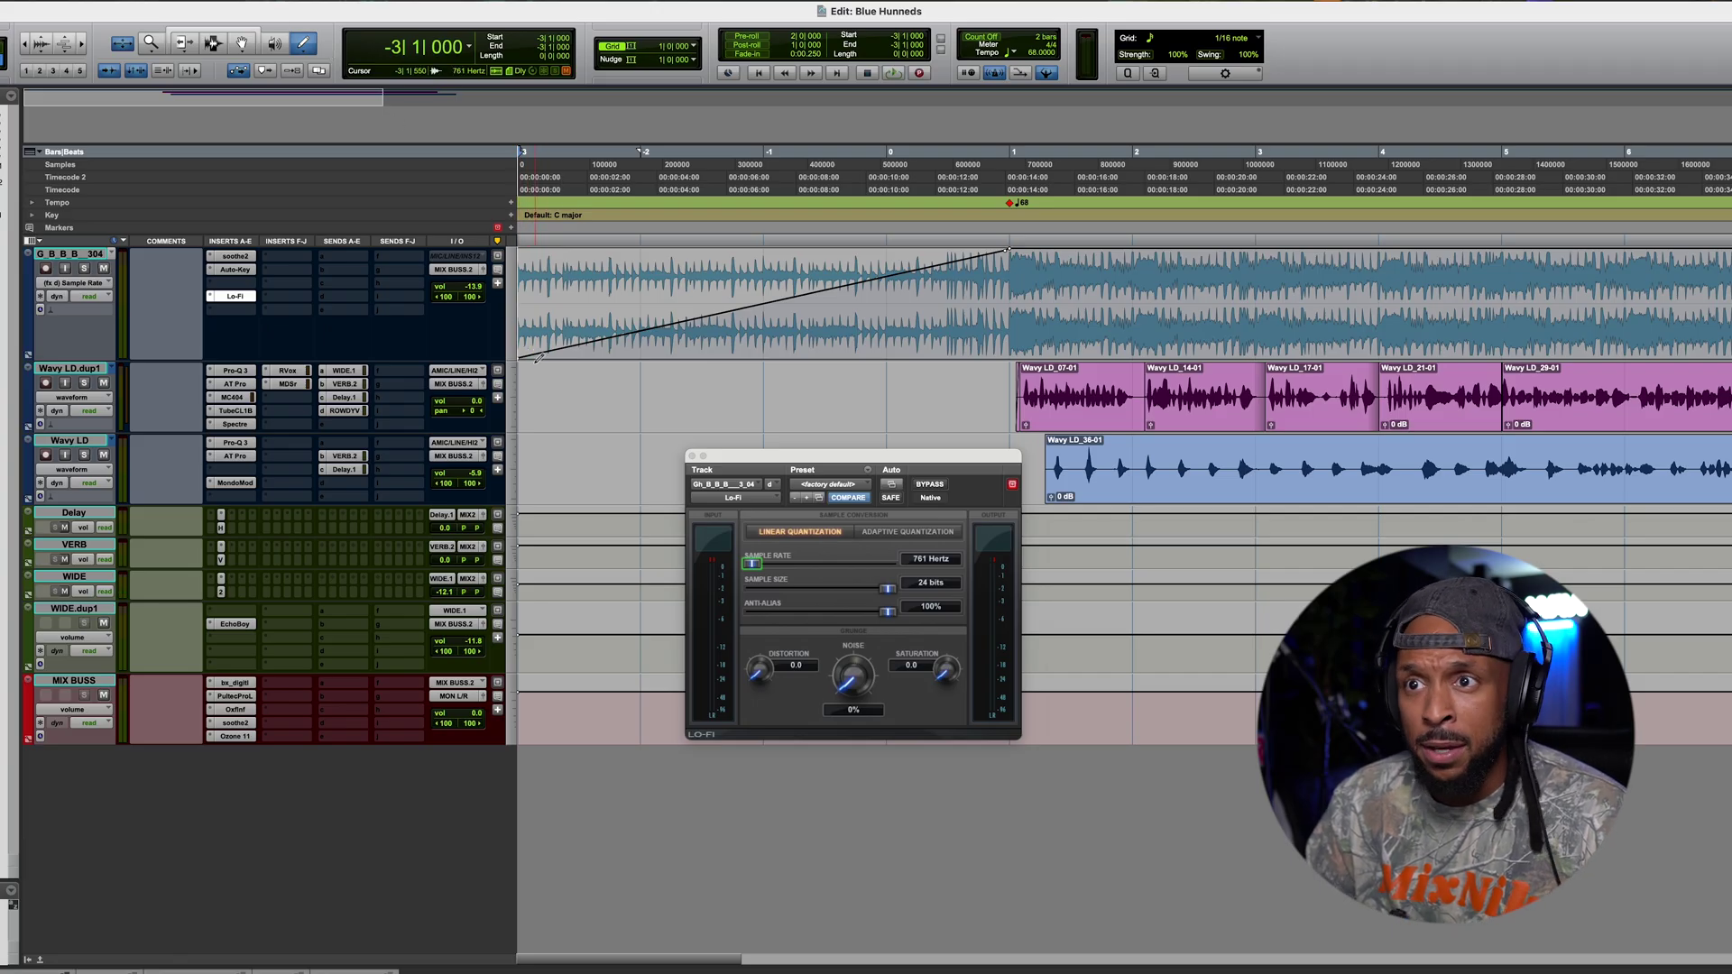
pyautogui.moveTo(619, 336)
pyautogui.mouseDown()
pyautogui.moveTo(704, 265)
pyautogui.moveTo(779, 360)
pyautogui.moveTo(867, 250)
pyautogui.moveTo(958, 328)
pyautogui.mouseUp()
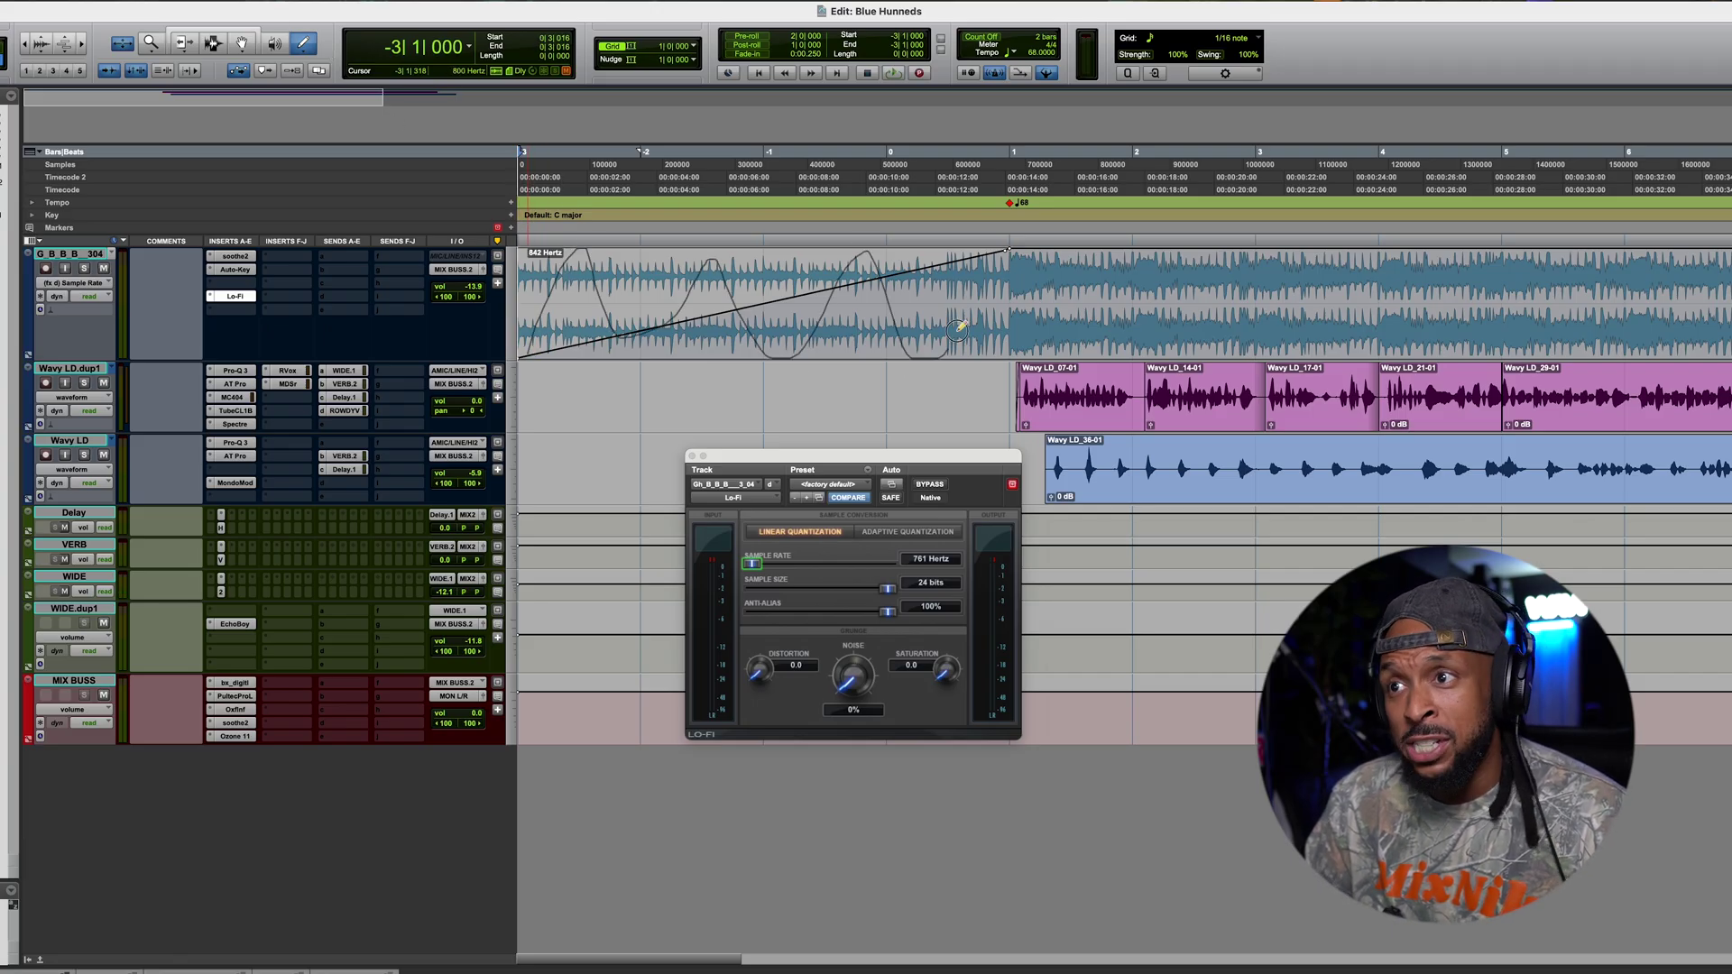
pyautogui.moveTo(1006, 248); pyautogui.dragTo(1000, 243)
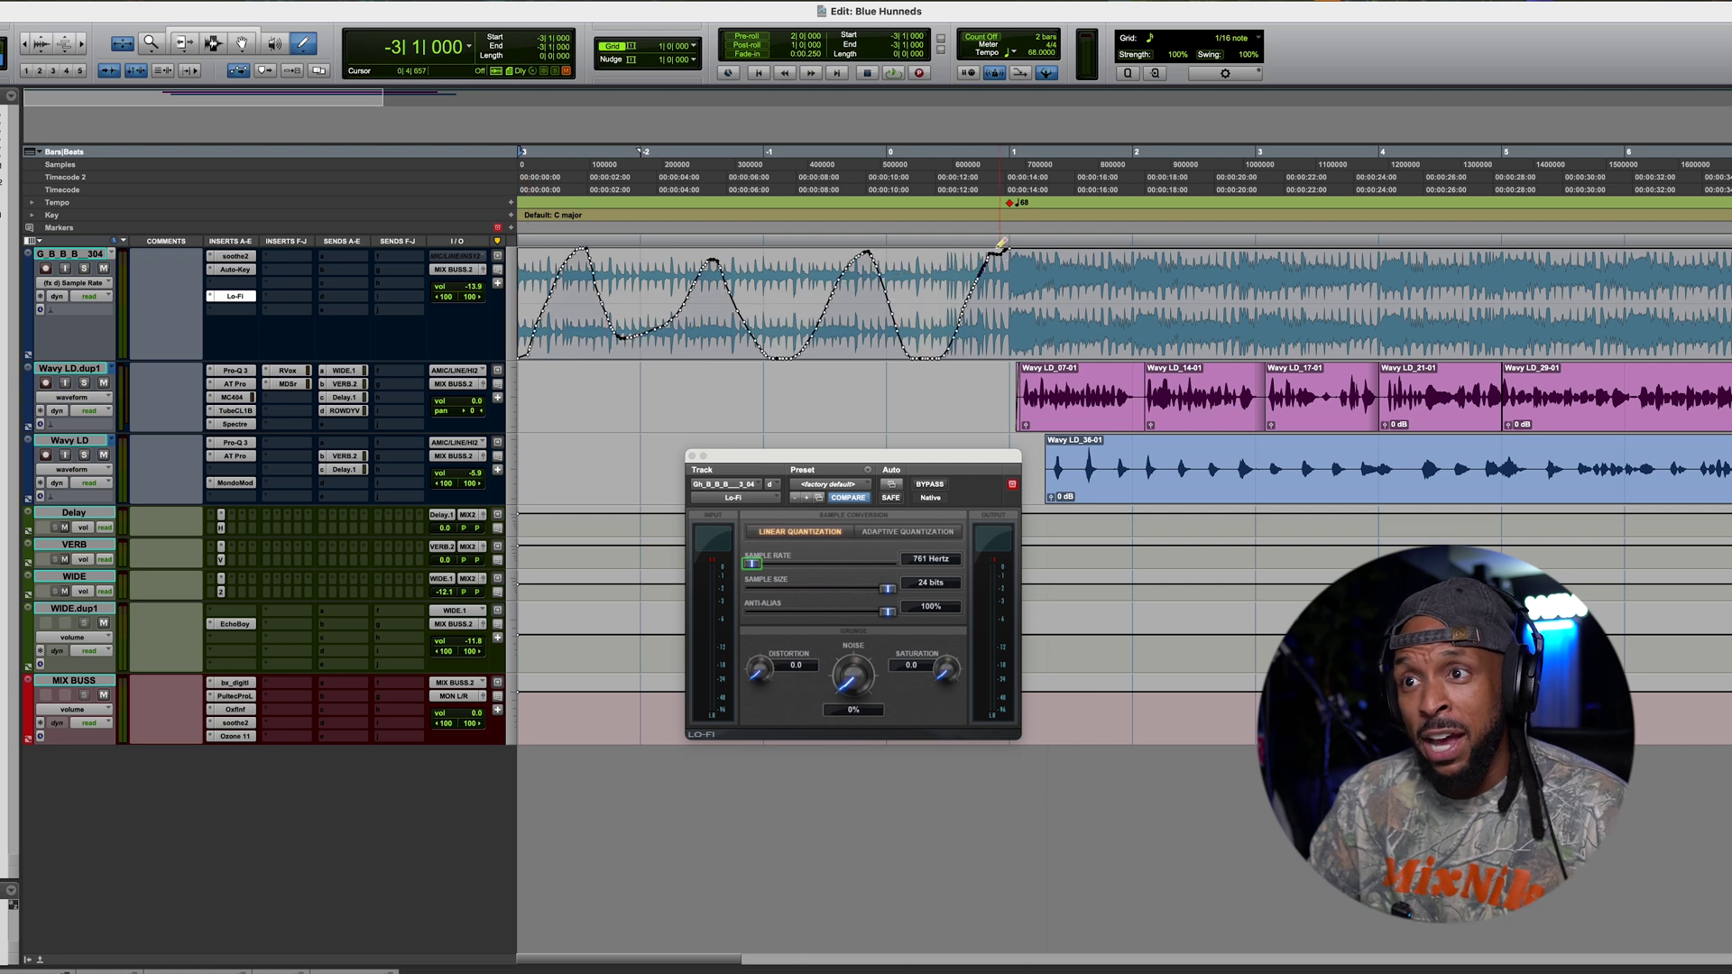
pyautogui.press('space')
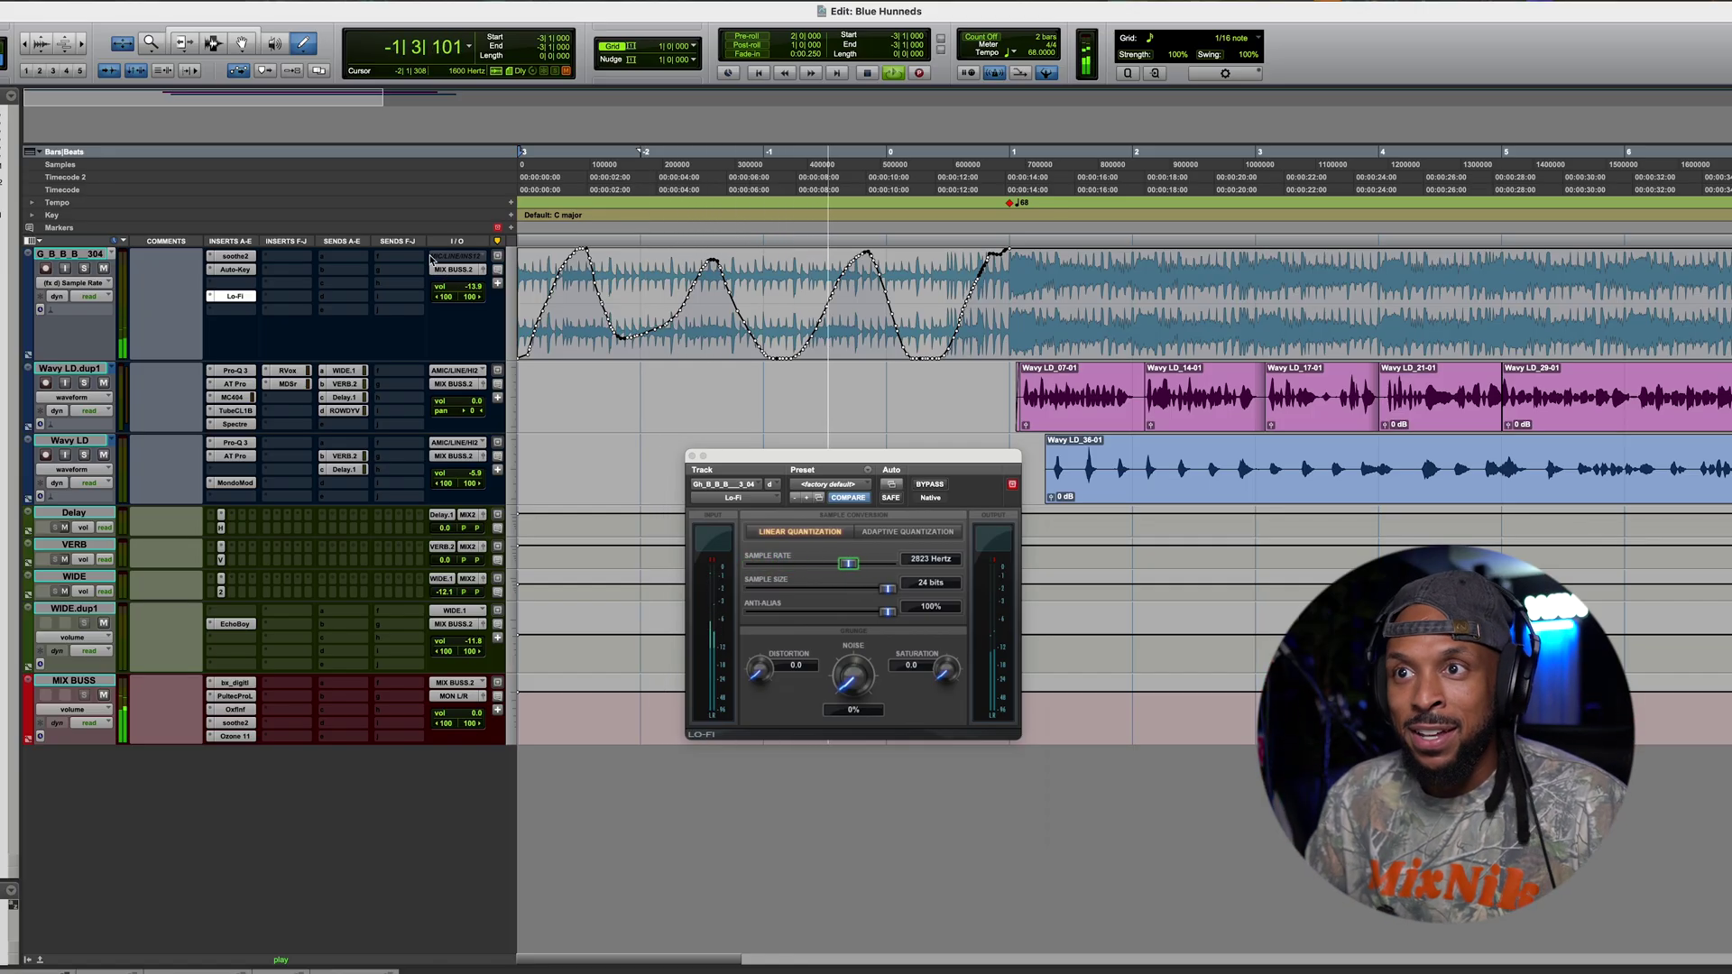
pyautogui.press('space')
# Step: Redraw it with Pencil Line as a straight ramp from bar -3 up to Off at the marker, then play
pyautogui.click(311, 46)
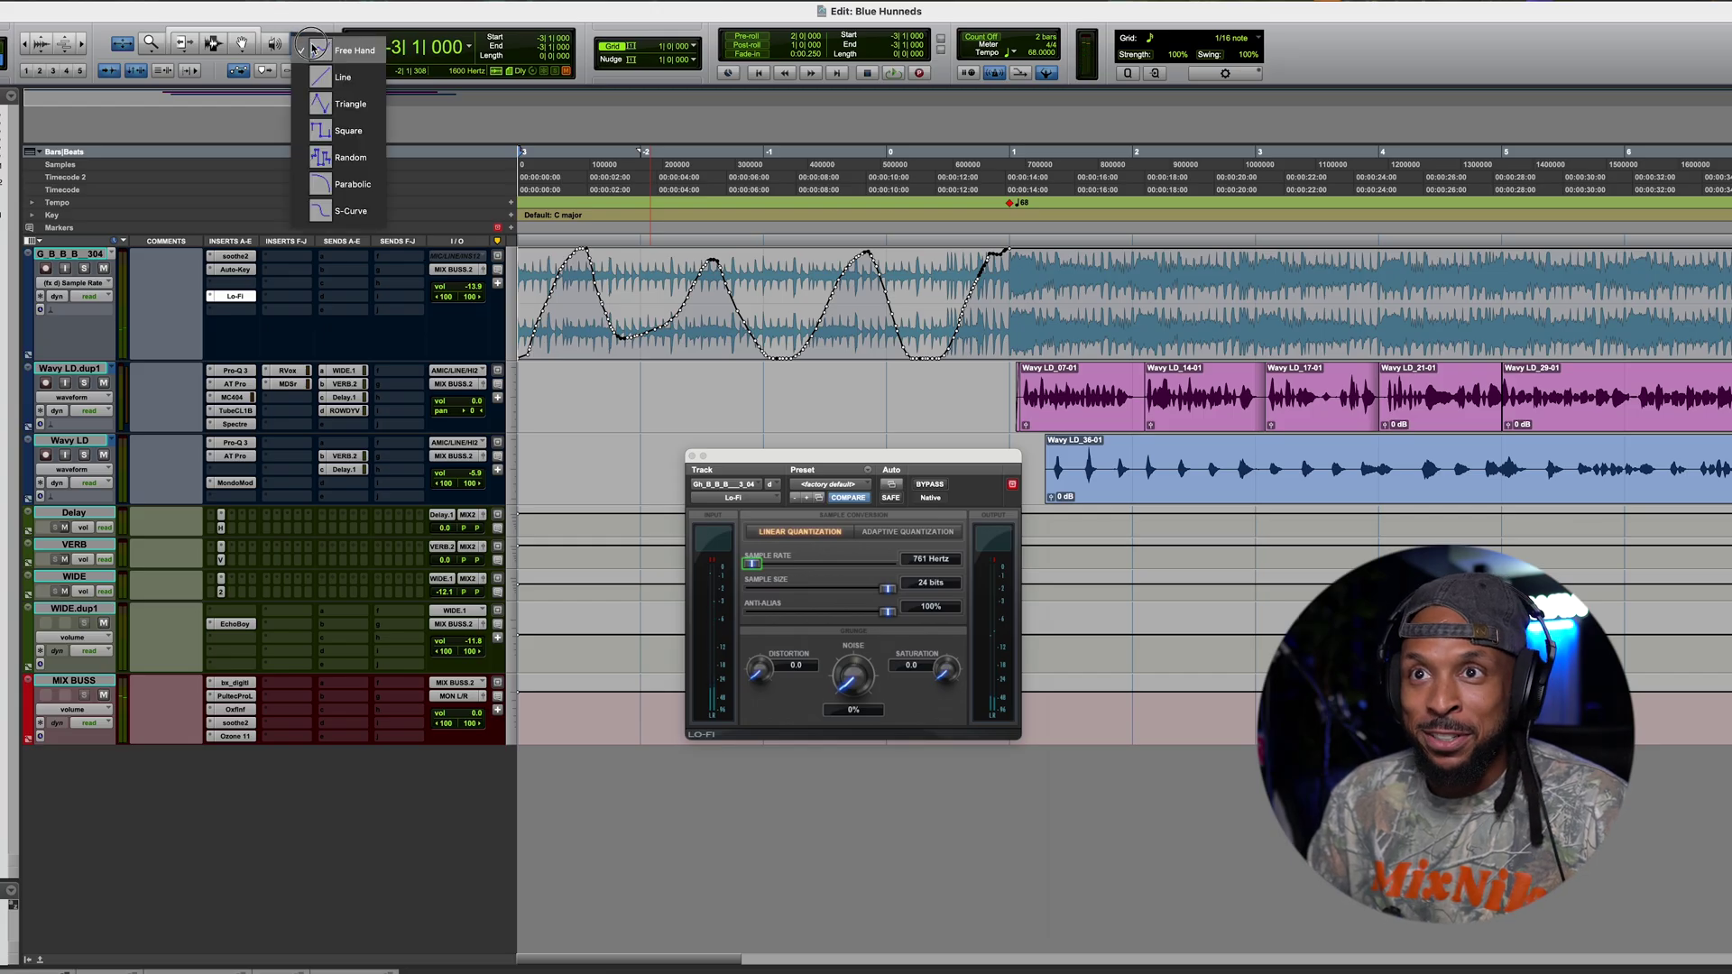
pyautogui.click(352, 77)
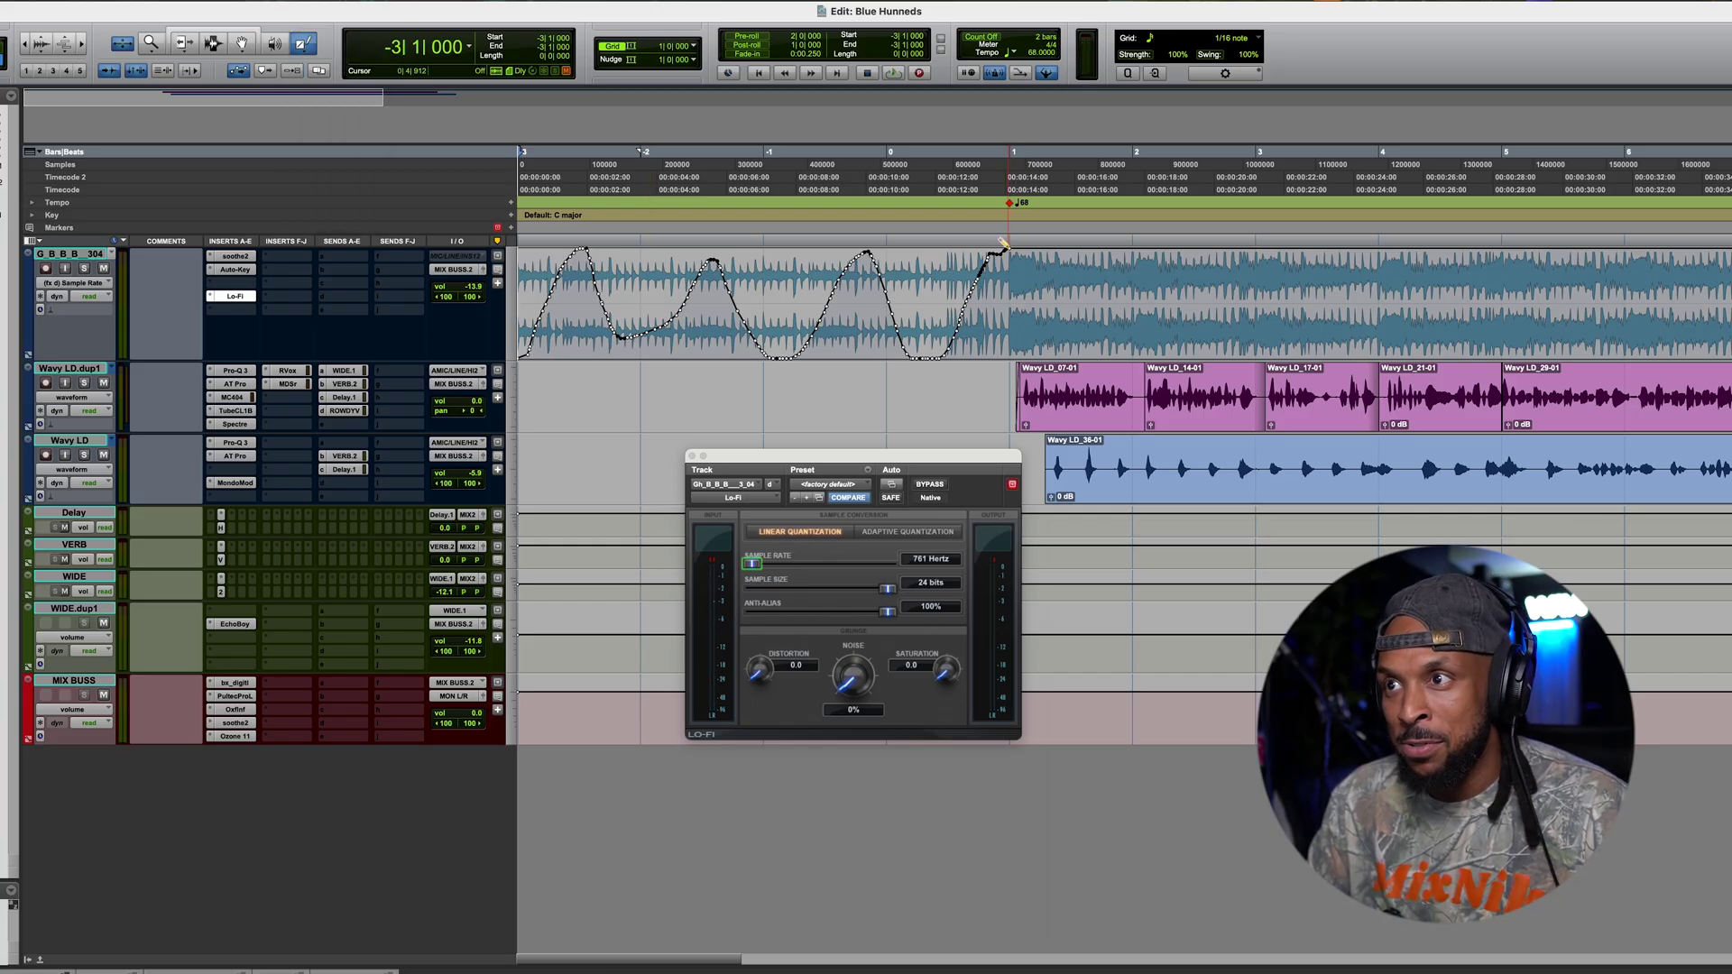
pyautogui.moveTo(983, 257); pyautogui.dragTo(517, 358)
pyautogui.press('space')
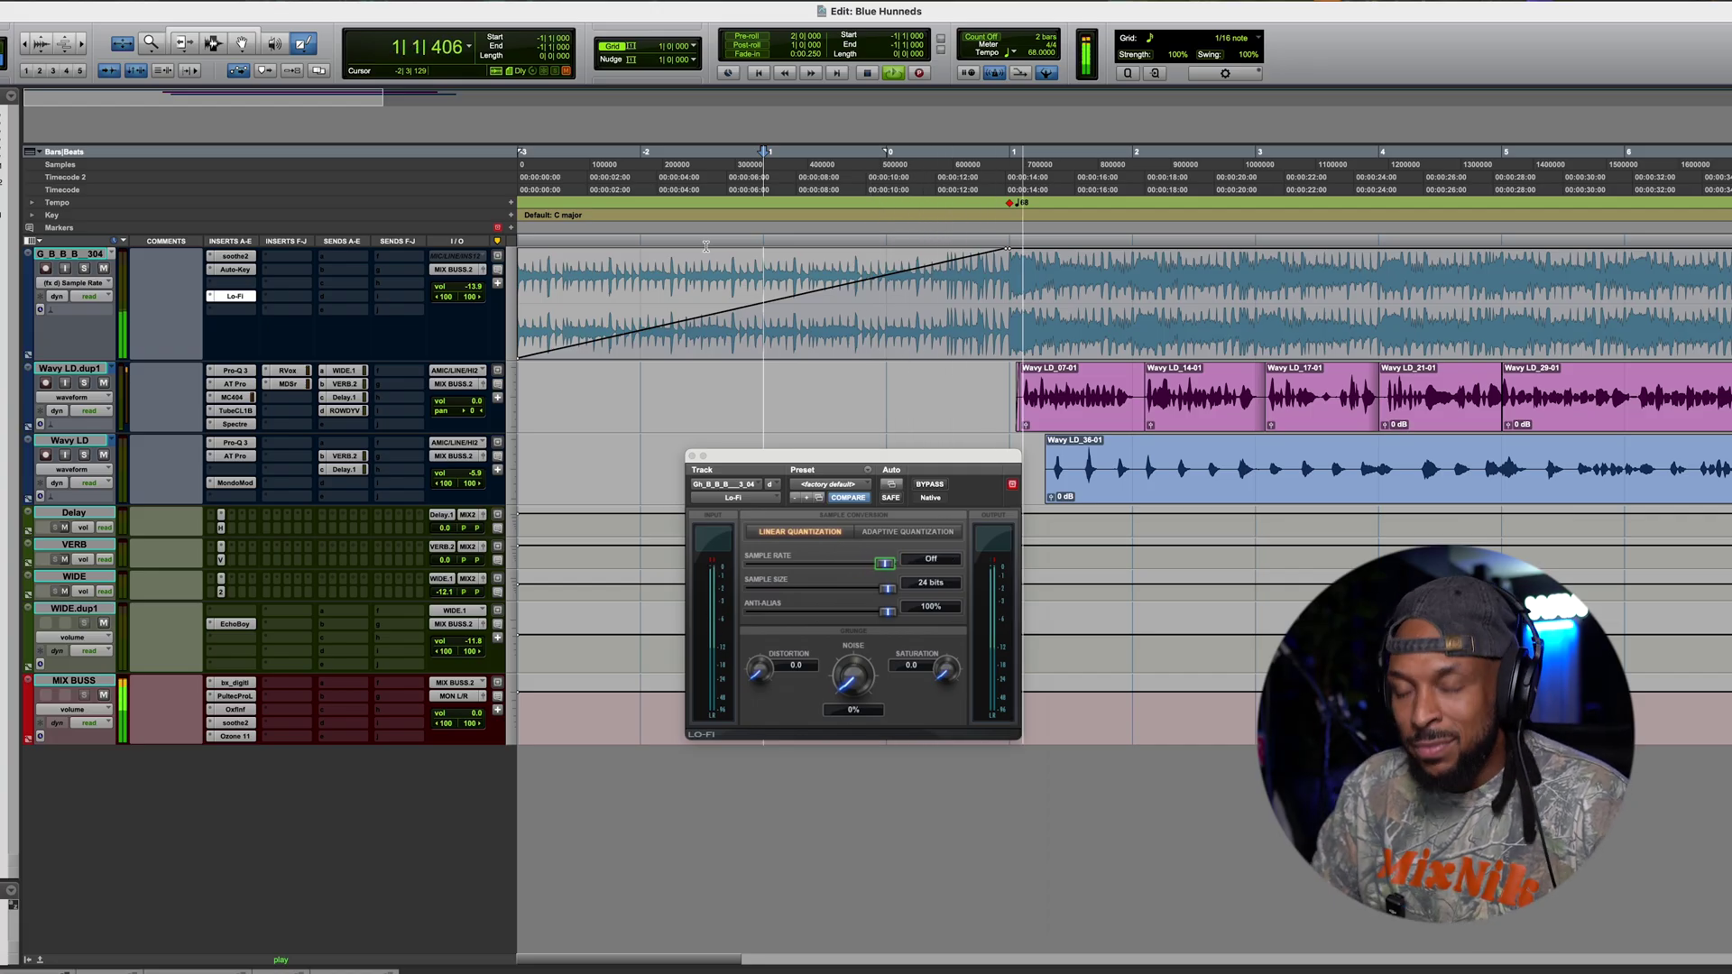
# Step: Stop playback before duplicating the background vocal track
pyautogui.press('space')
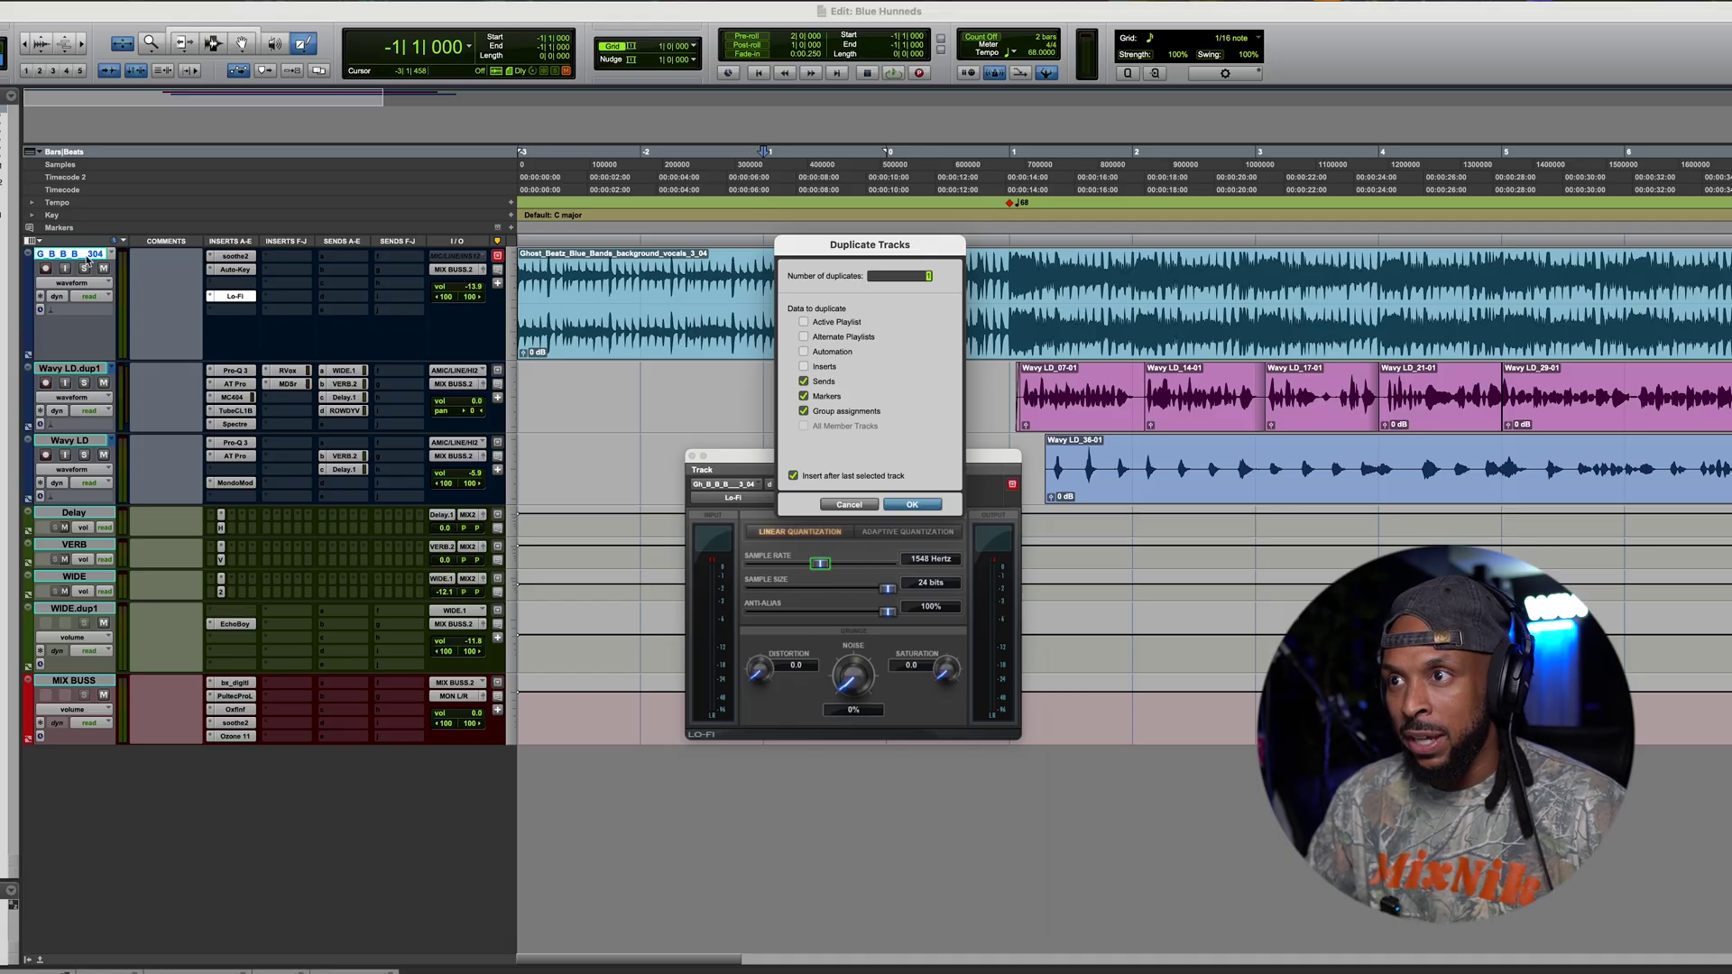
# Step: Create the duplicate background vocal track and copy the soothe2 plugin onto it
pyautogui.press('Return')
pyautogui.press('super+bracketleft')
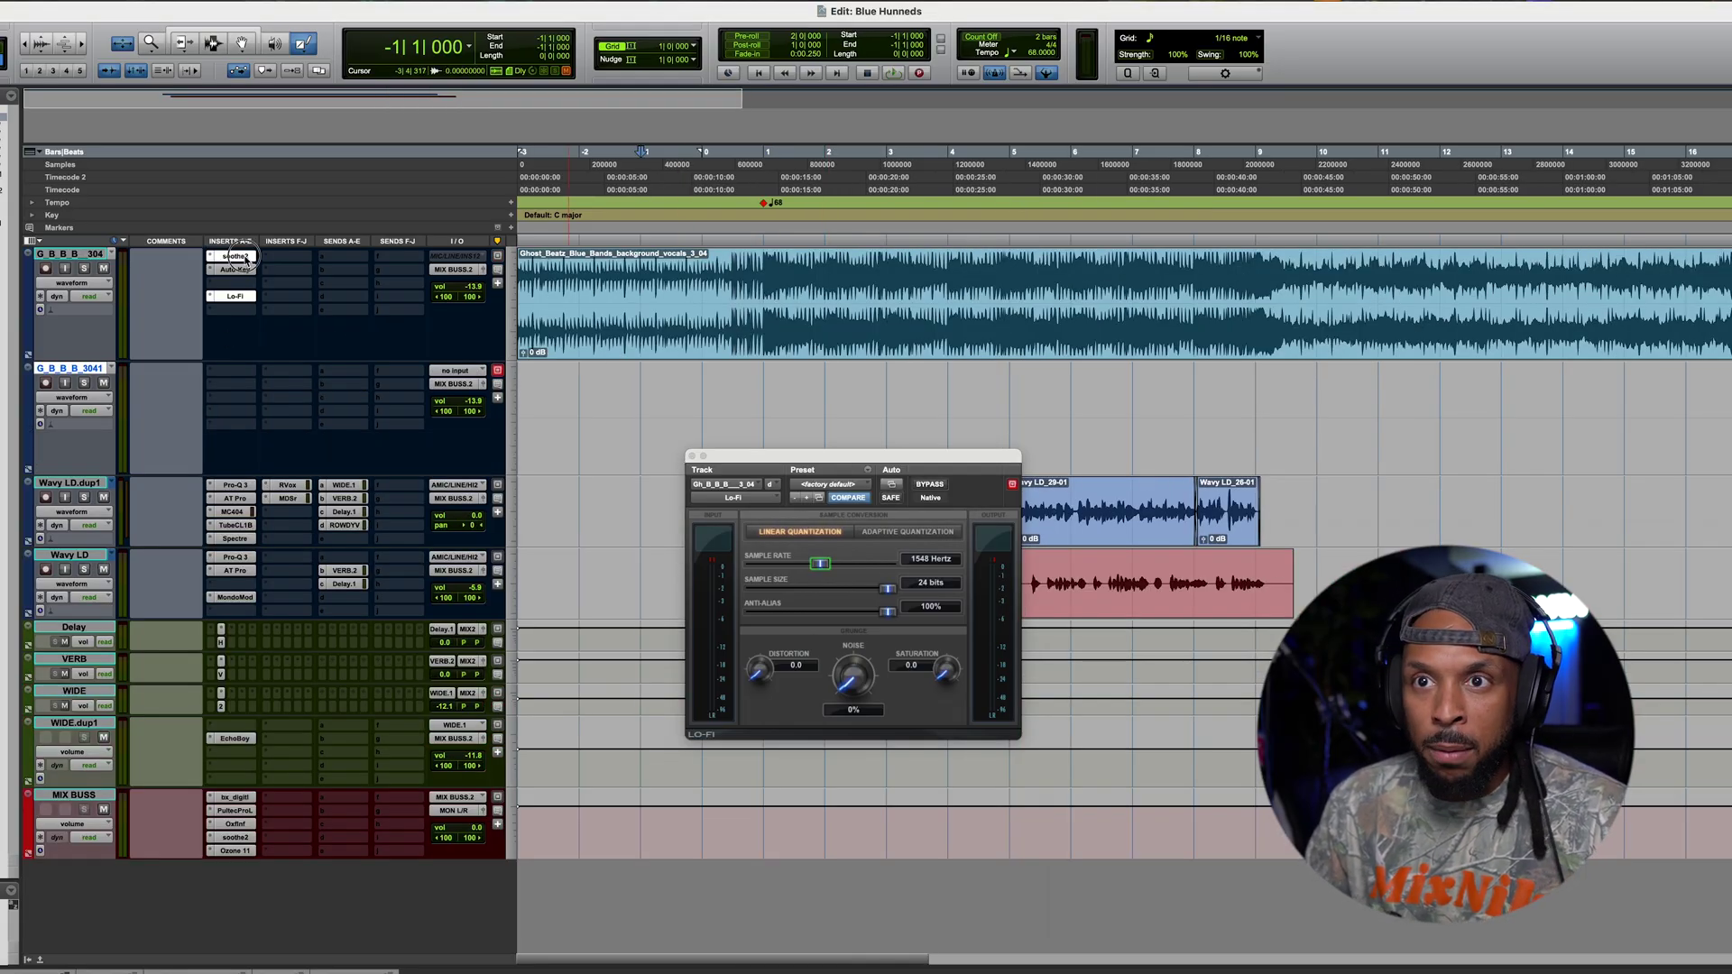
pyautogui.moveTo(246, 258); pyautogui.dragTo(234, 370)
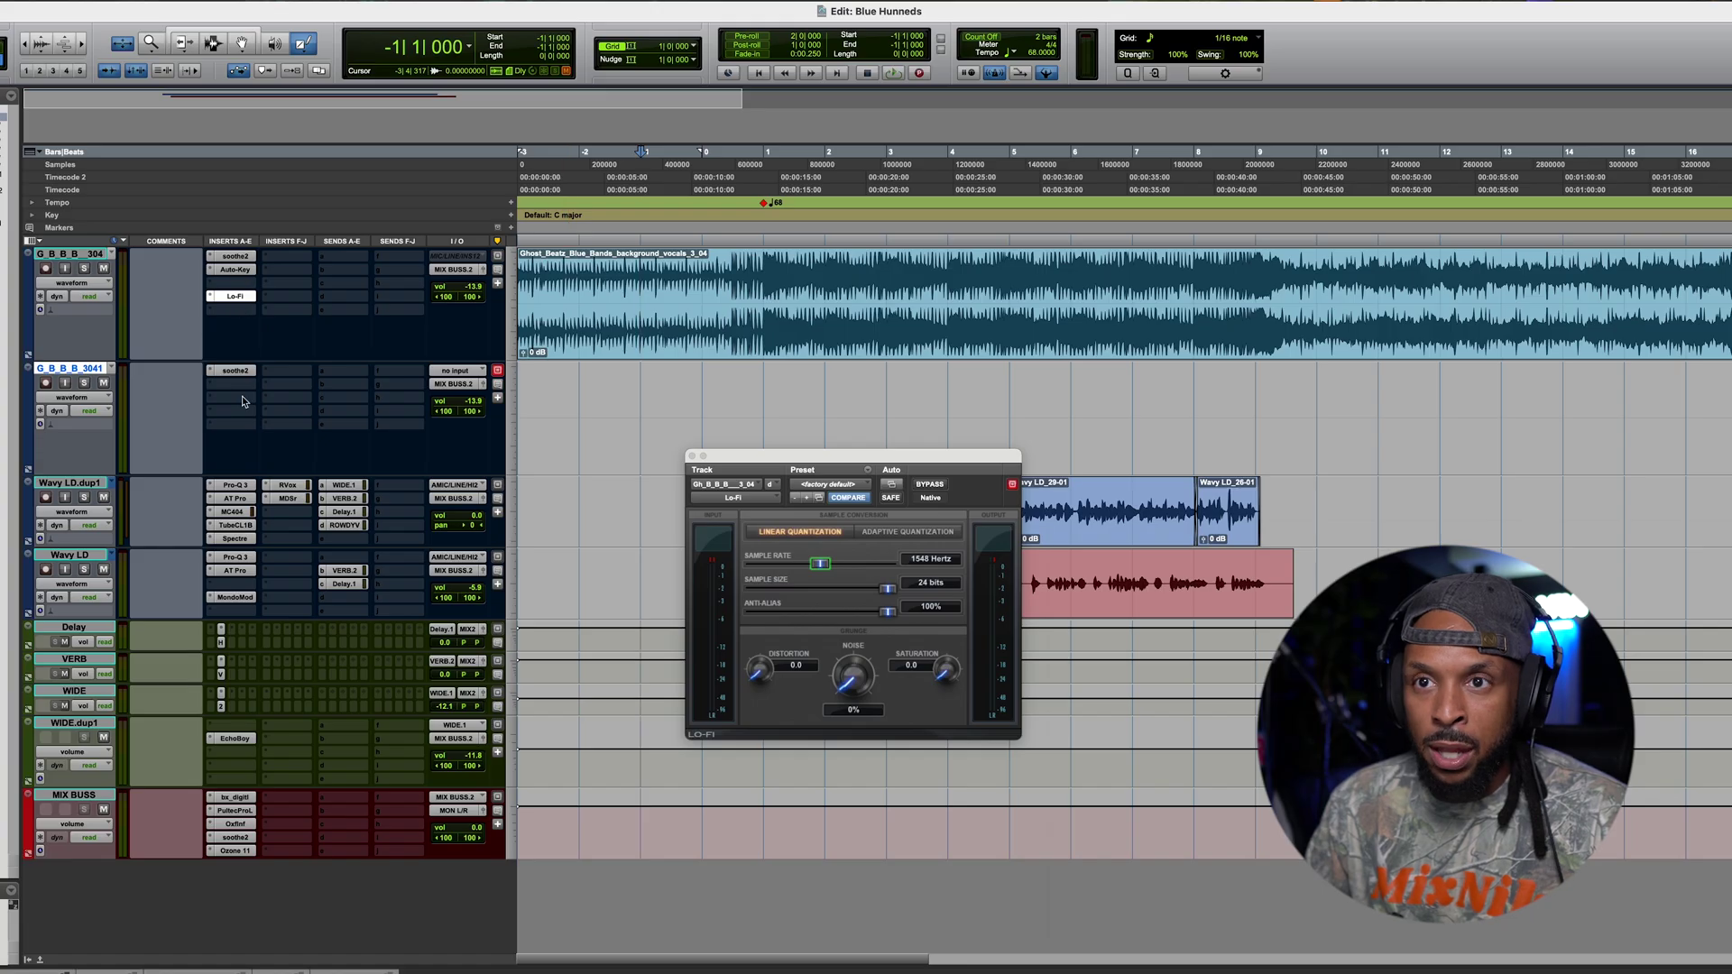
# Step: Add a separate Lo-Fi insert to the new G_B_B_B_3041 track
pyautogui.click(239, 399)
pyautogui.write('lof')
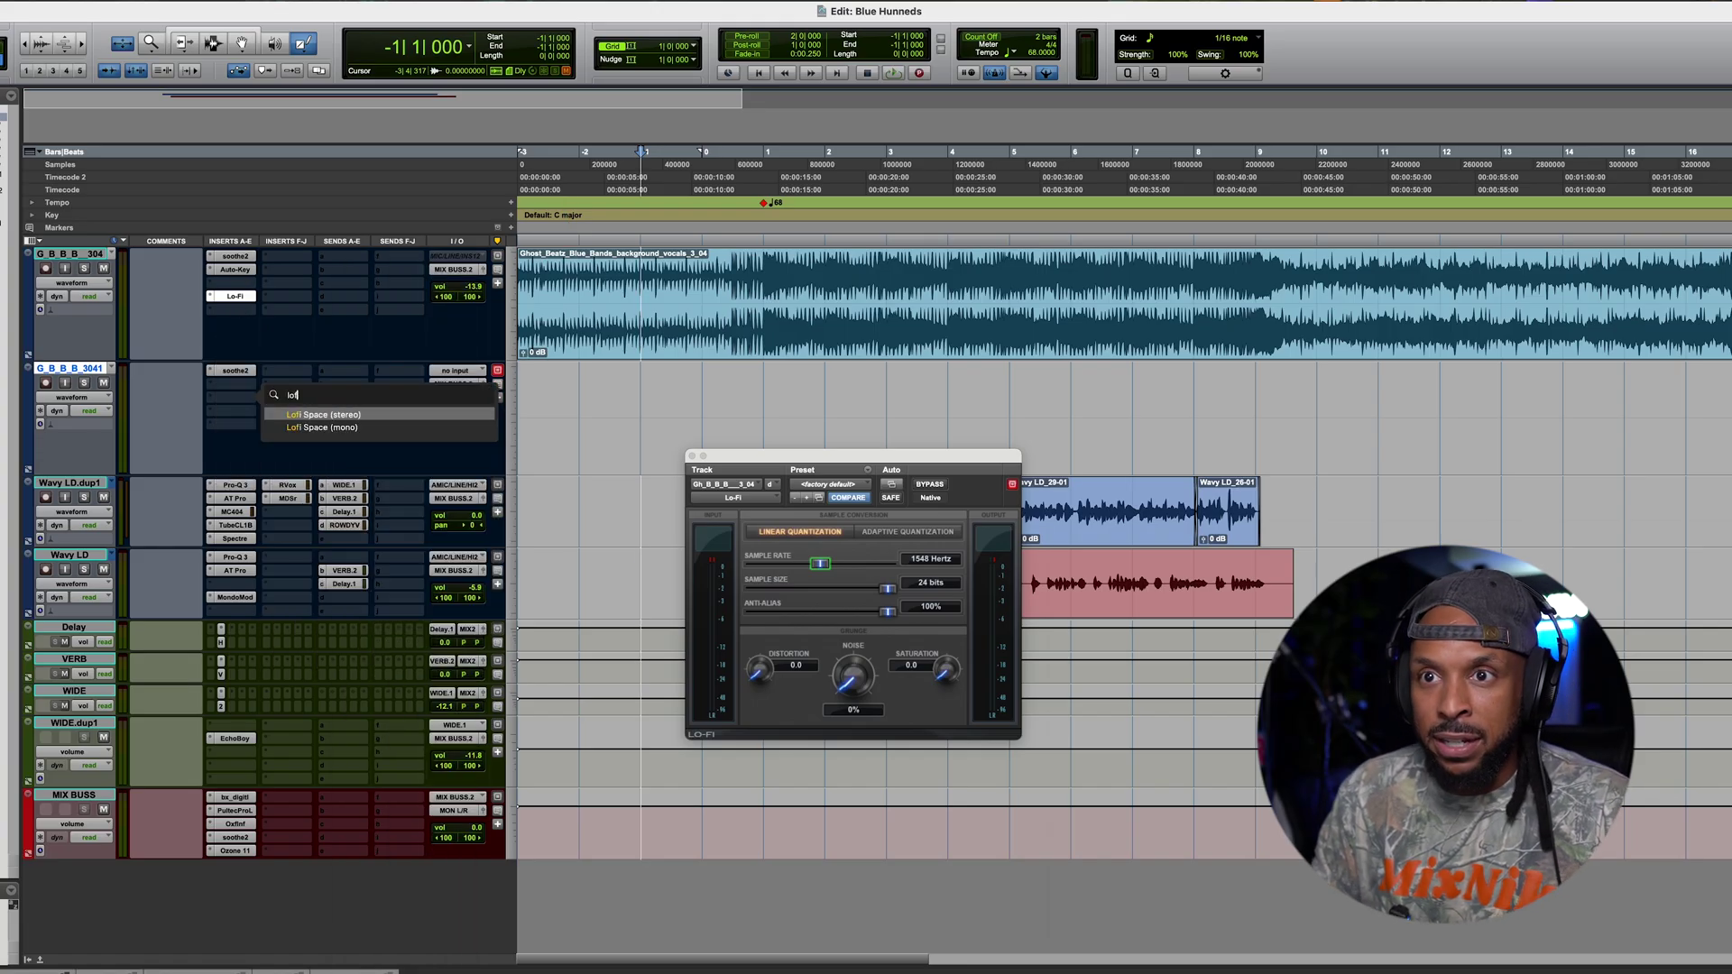
pyautogui.press('BackSpace')
pyautogui.press('Return')
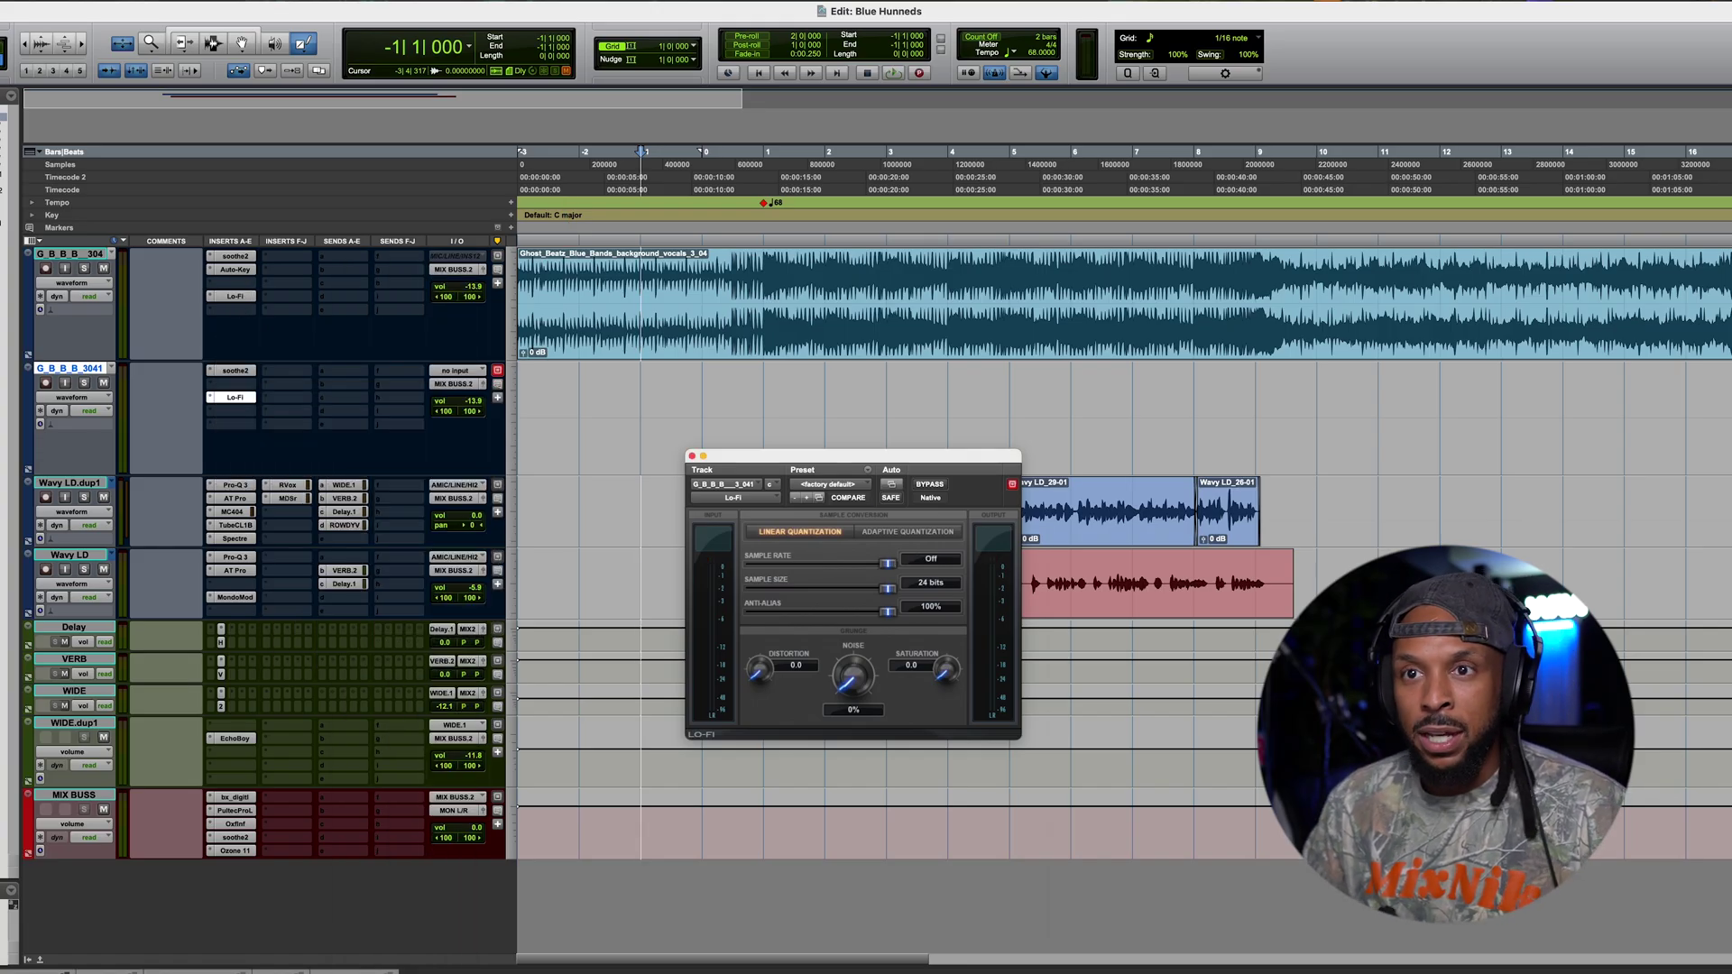
pyautogui.click(692, 458)
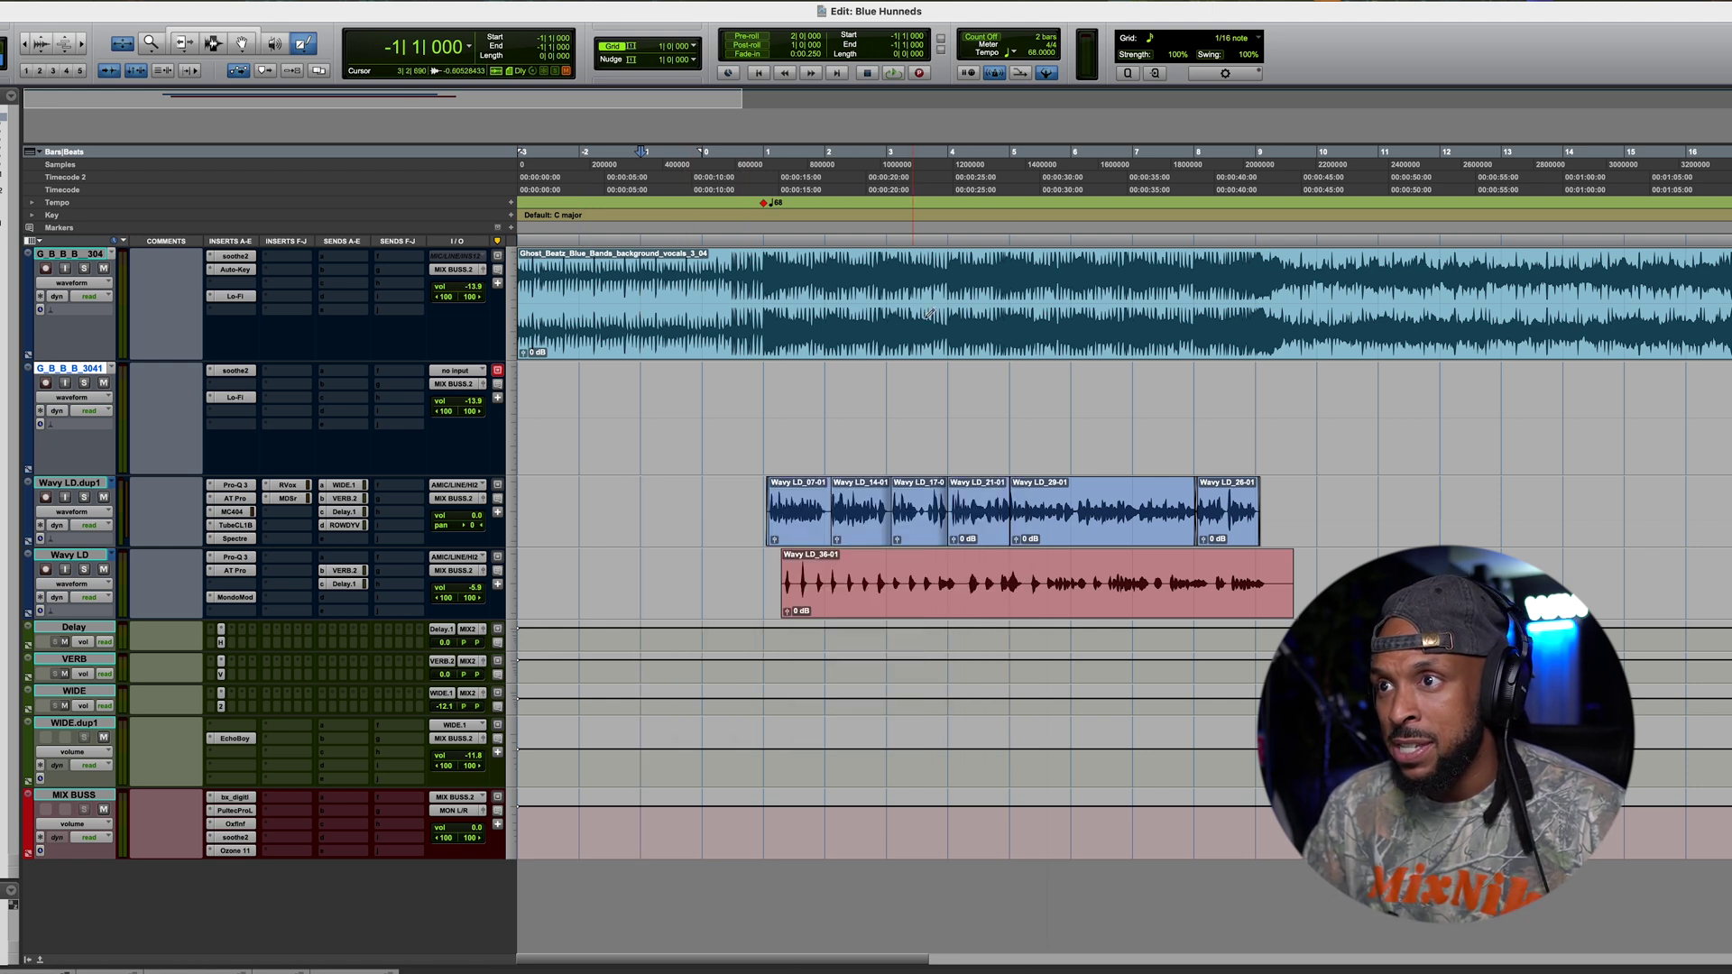
# Step: Split out the bar 4–5 slice of the background vocals and move it onto G_B_B_B_3041
pyautogui.click(216, 43)
pyautogui.click(213, 28)
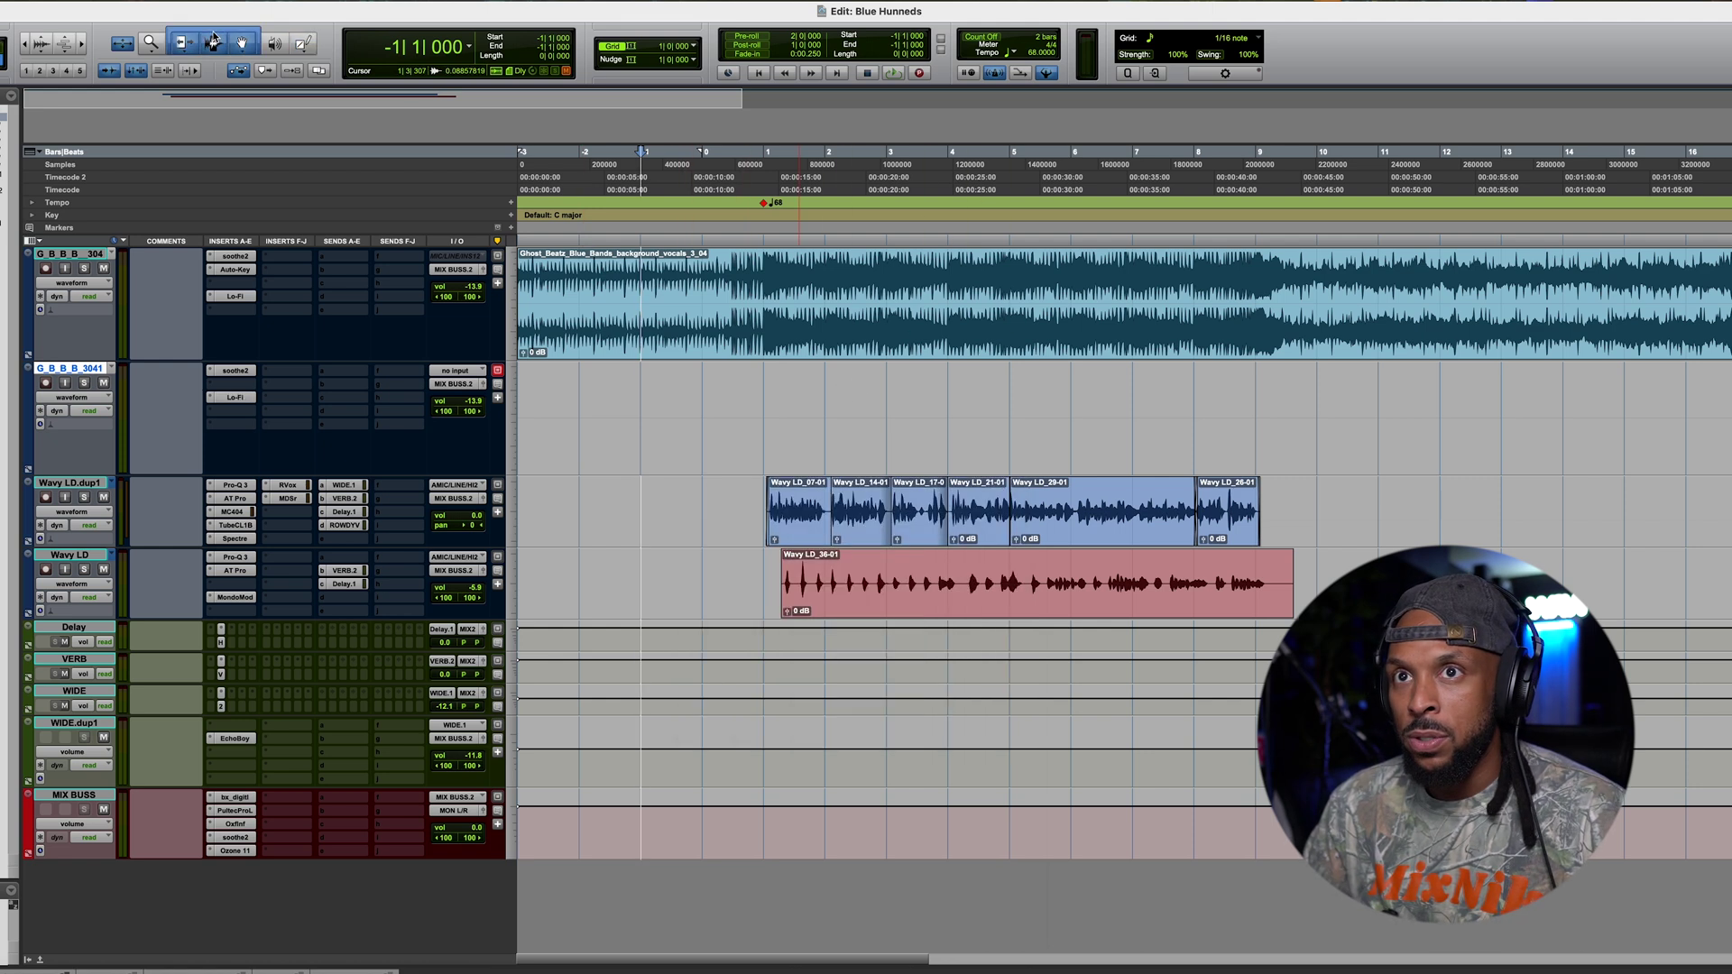
pyautogui.moveTo(946, 280); pyautogui.dragTo(1010, 299)
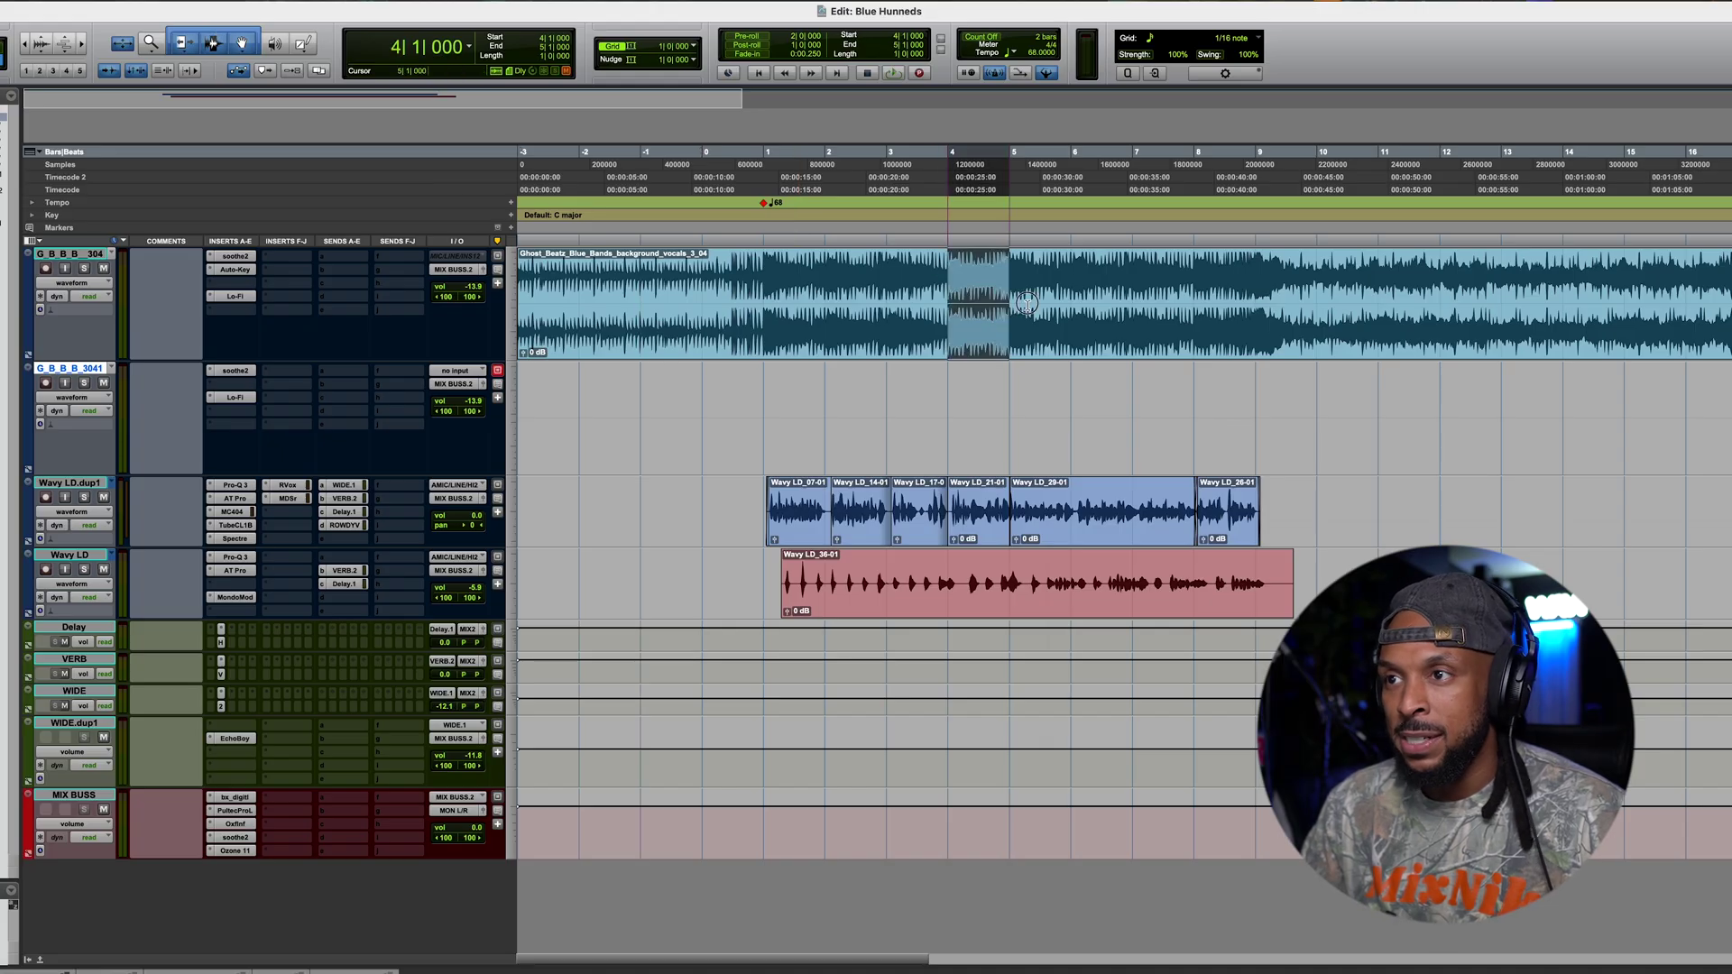
pyautogui.press('super+e')
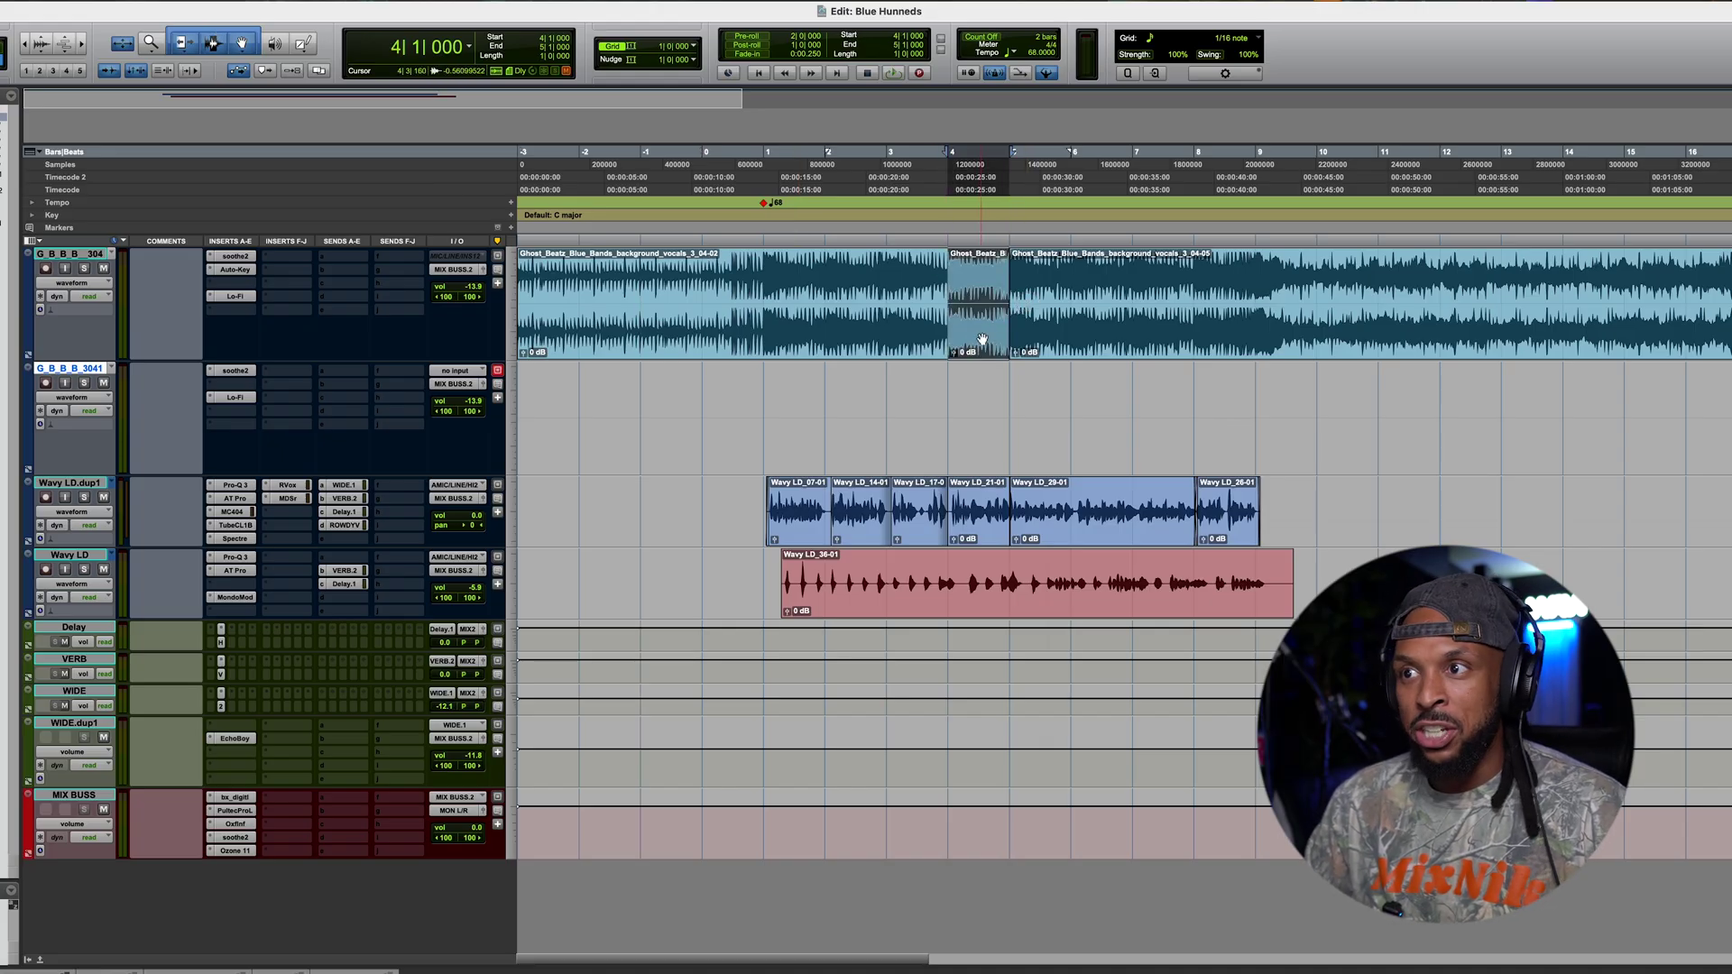
pyautogui.moveTo(982, 340); pyautogui.dragTo(983, 414)
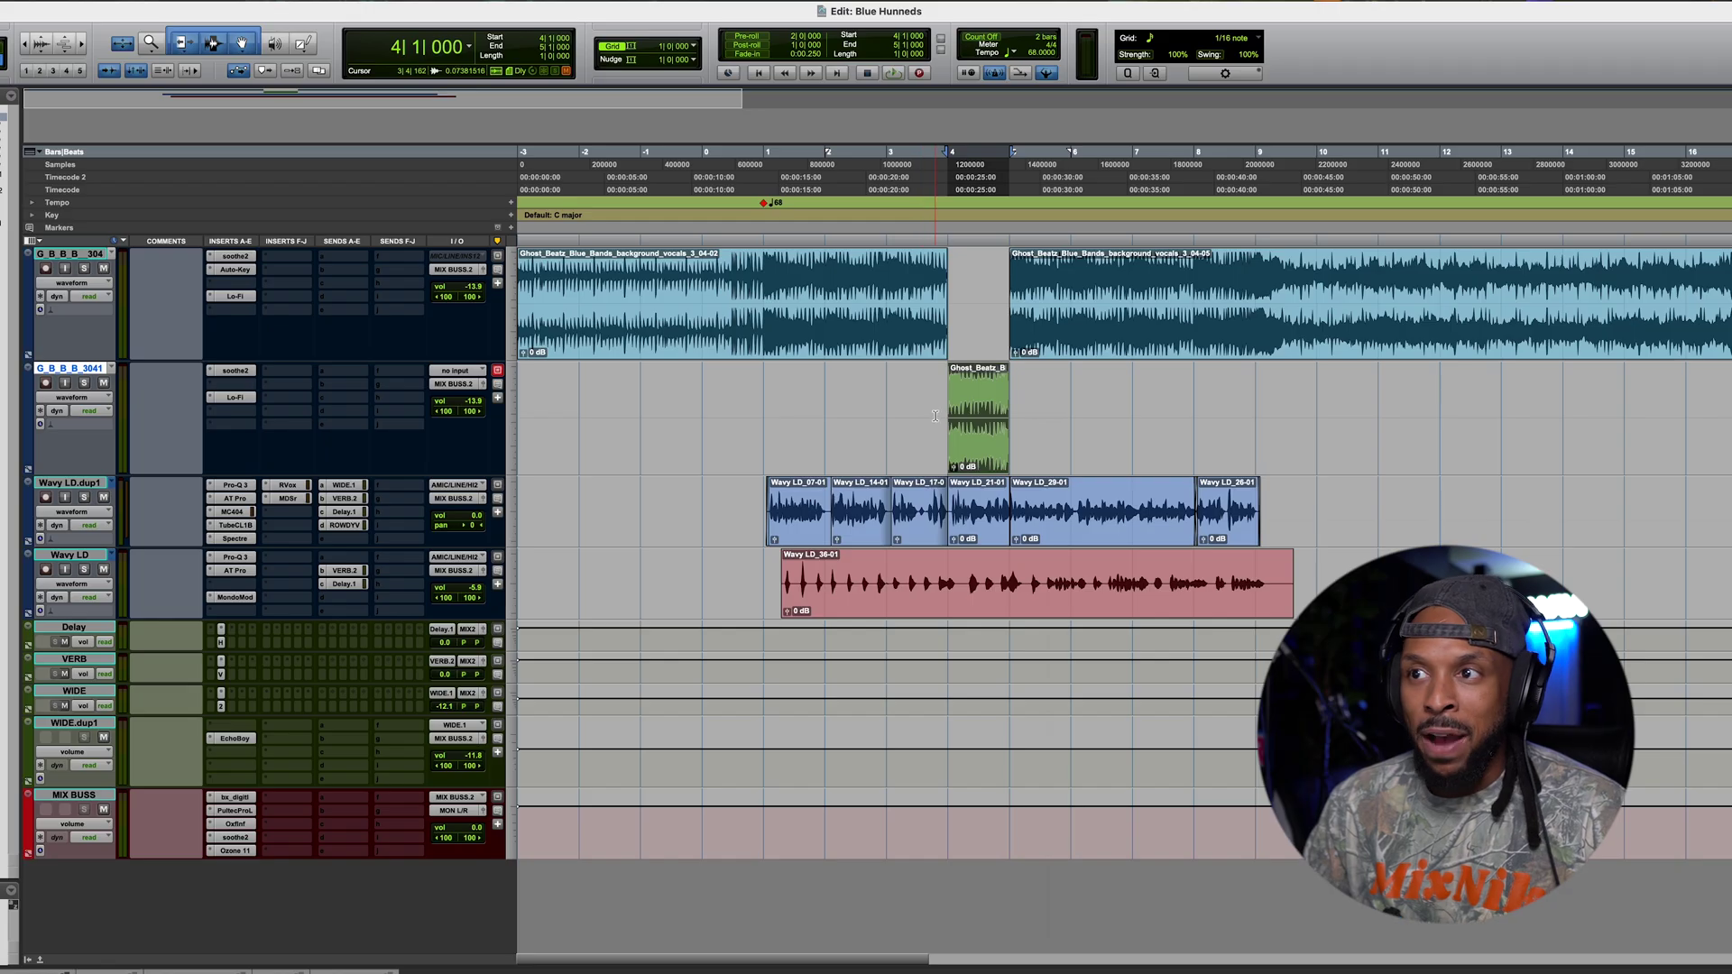
pyautogui.press('space')
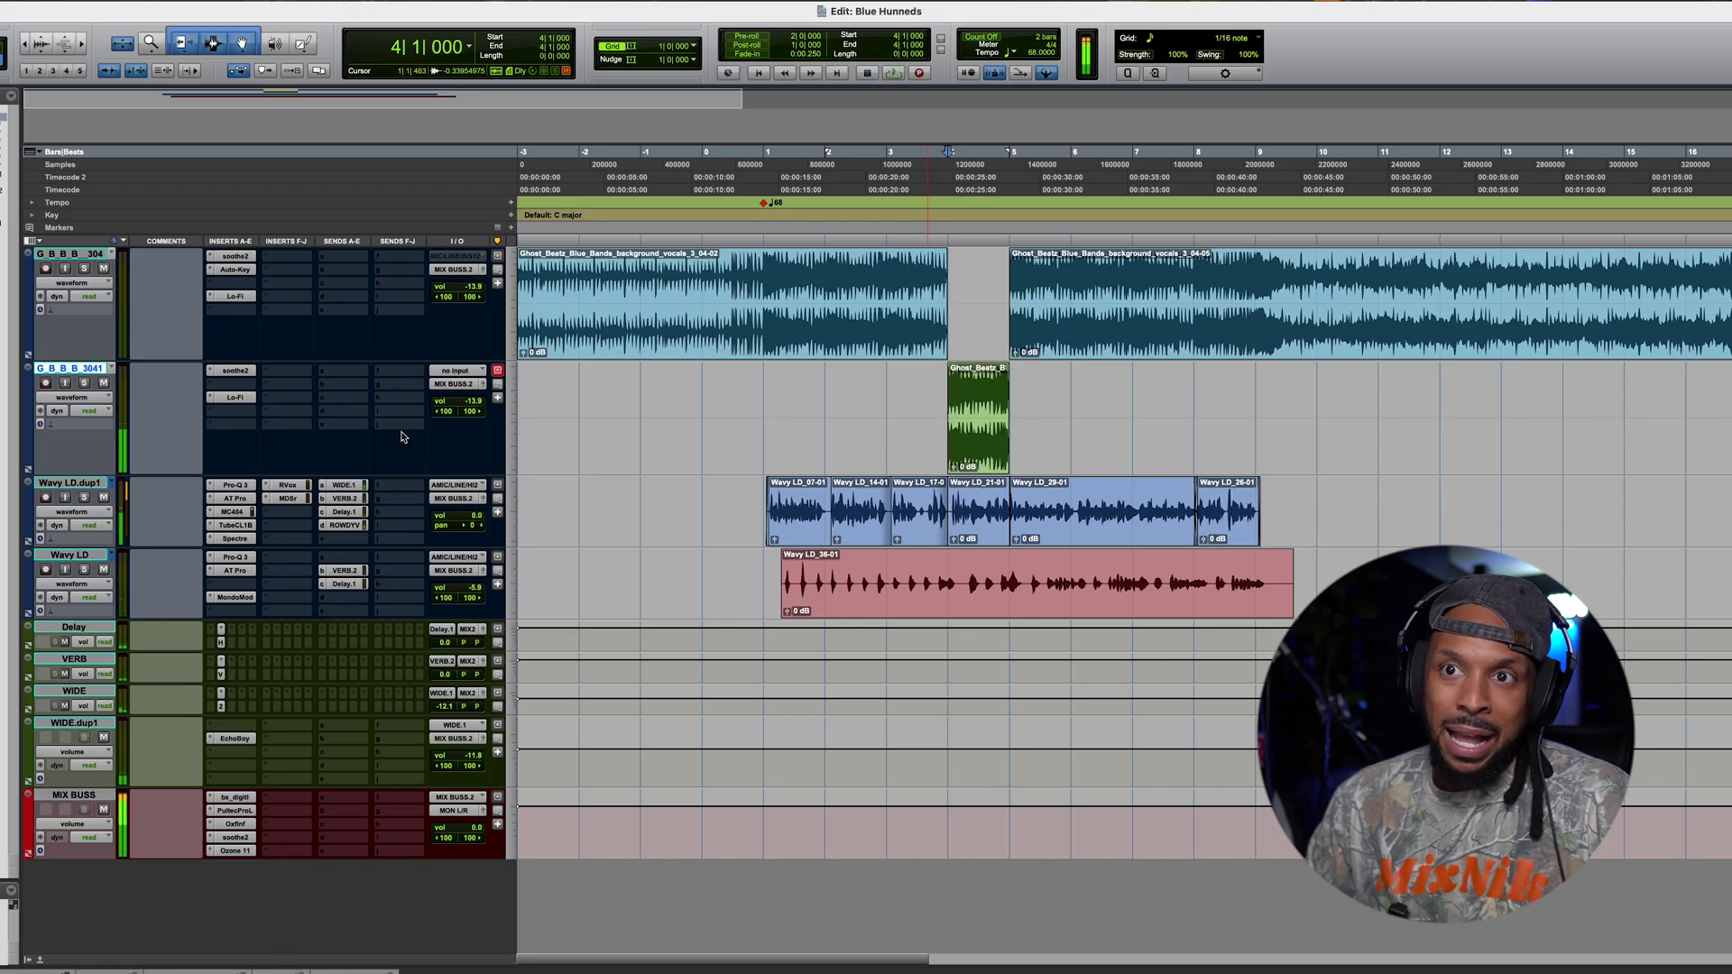
pyautogui.press('super+z')
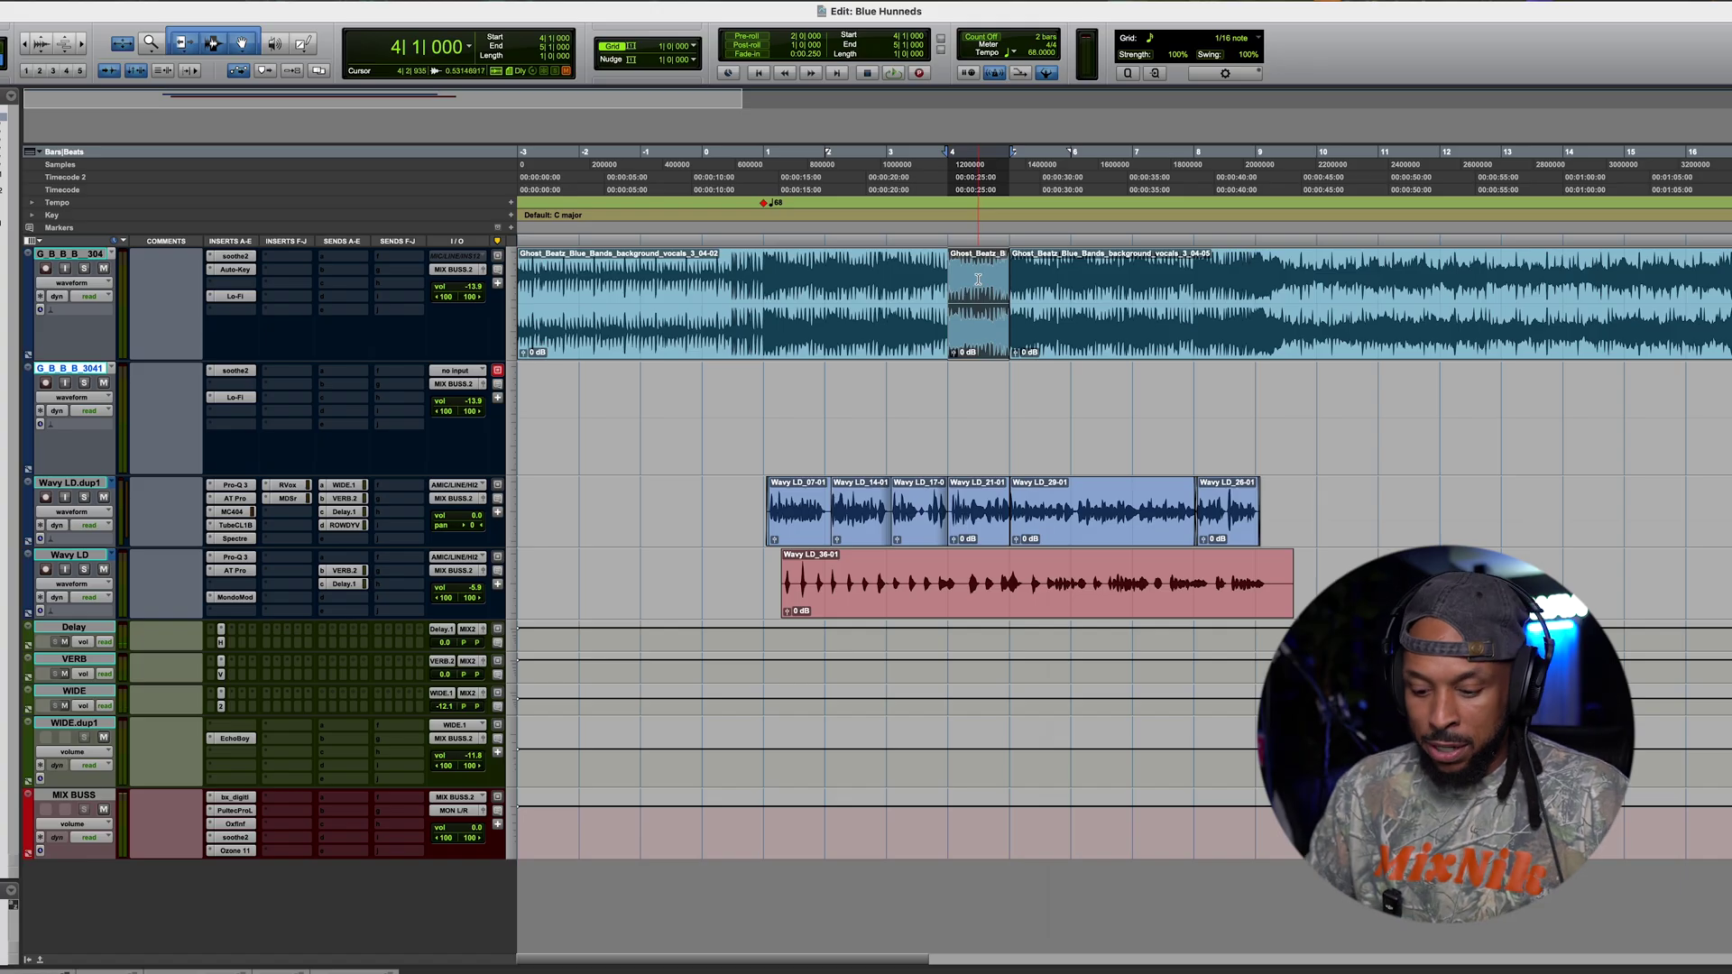
pyautogui.moveTo(977, 355); pyautogui.dragTo(979, 404)
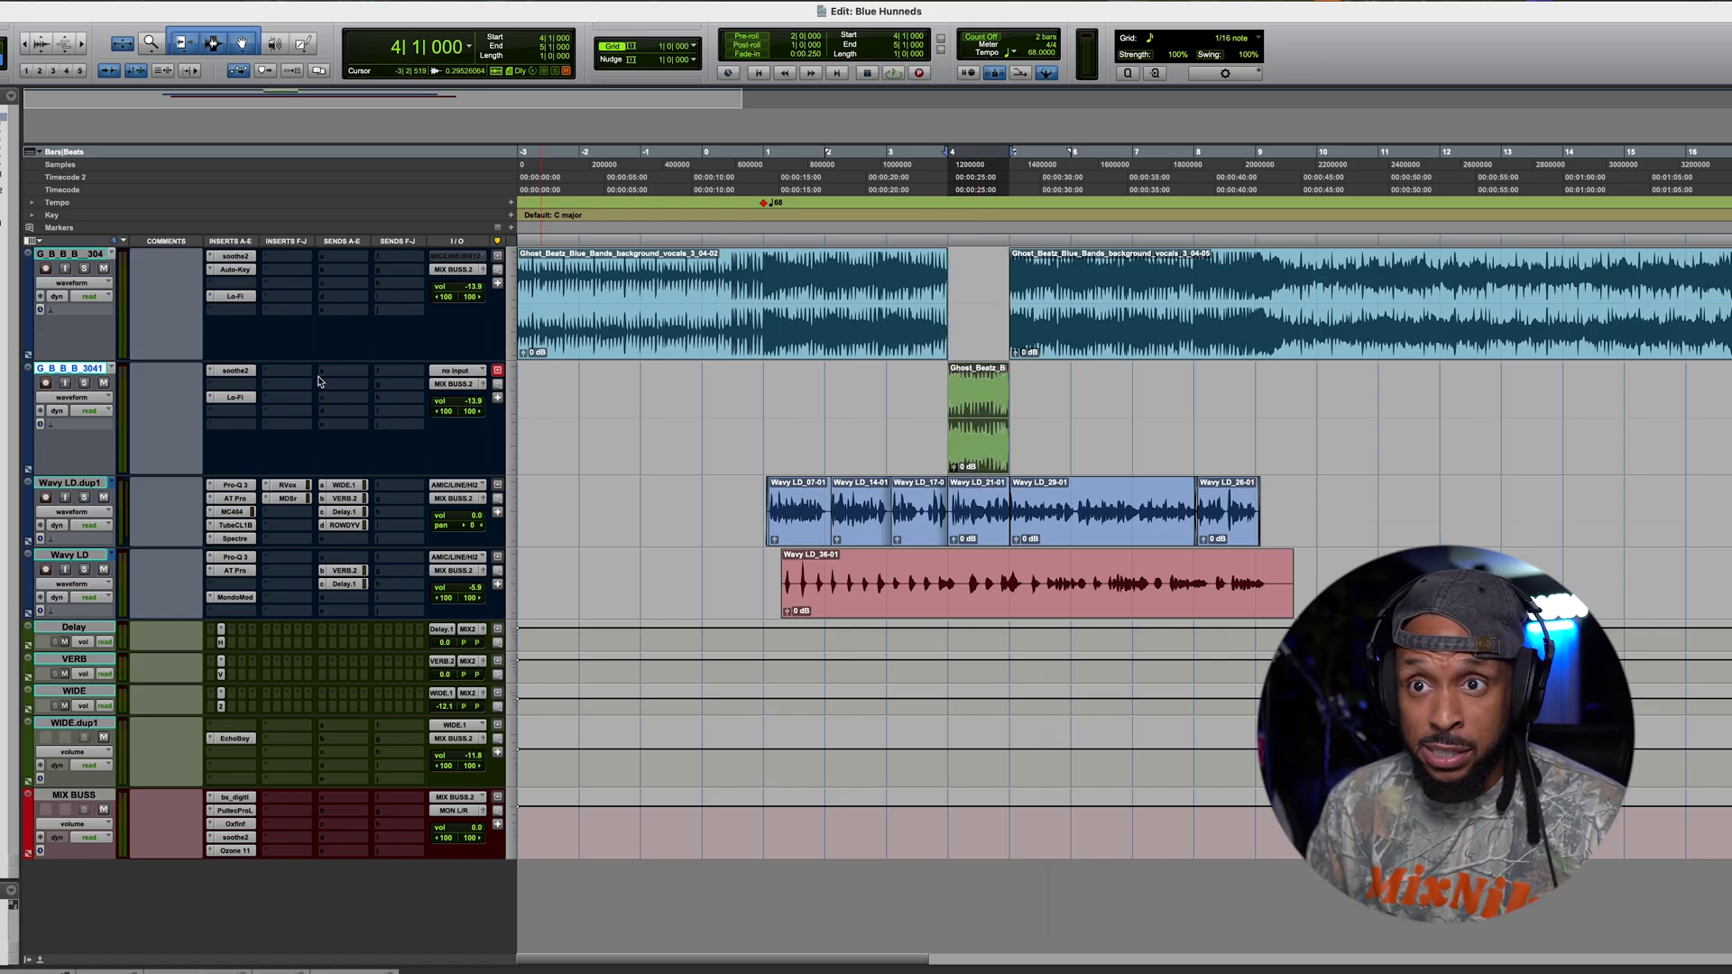
# Step: Lower the new track's Lo-Fi sample rate to 1066 Hz and audition it from bar 3
pyautogui.click(225, 403)
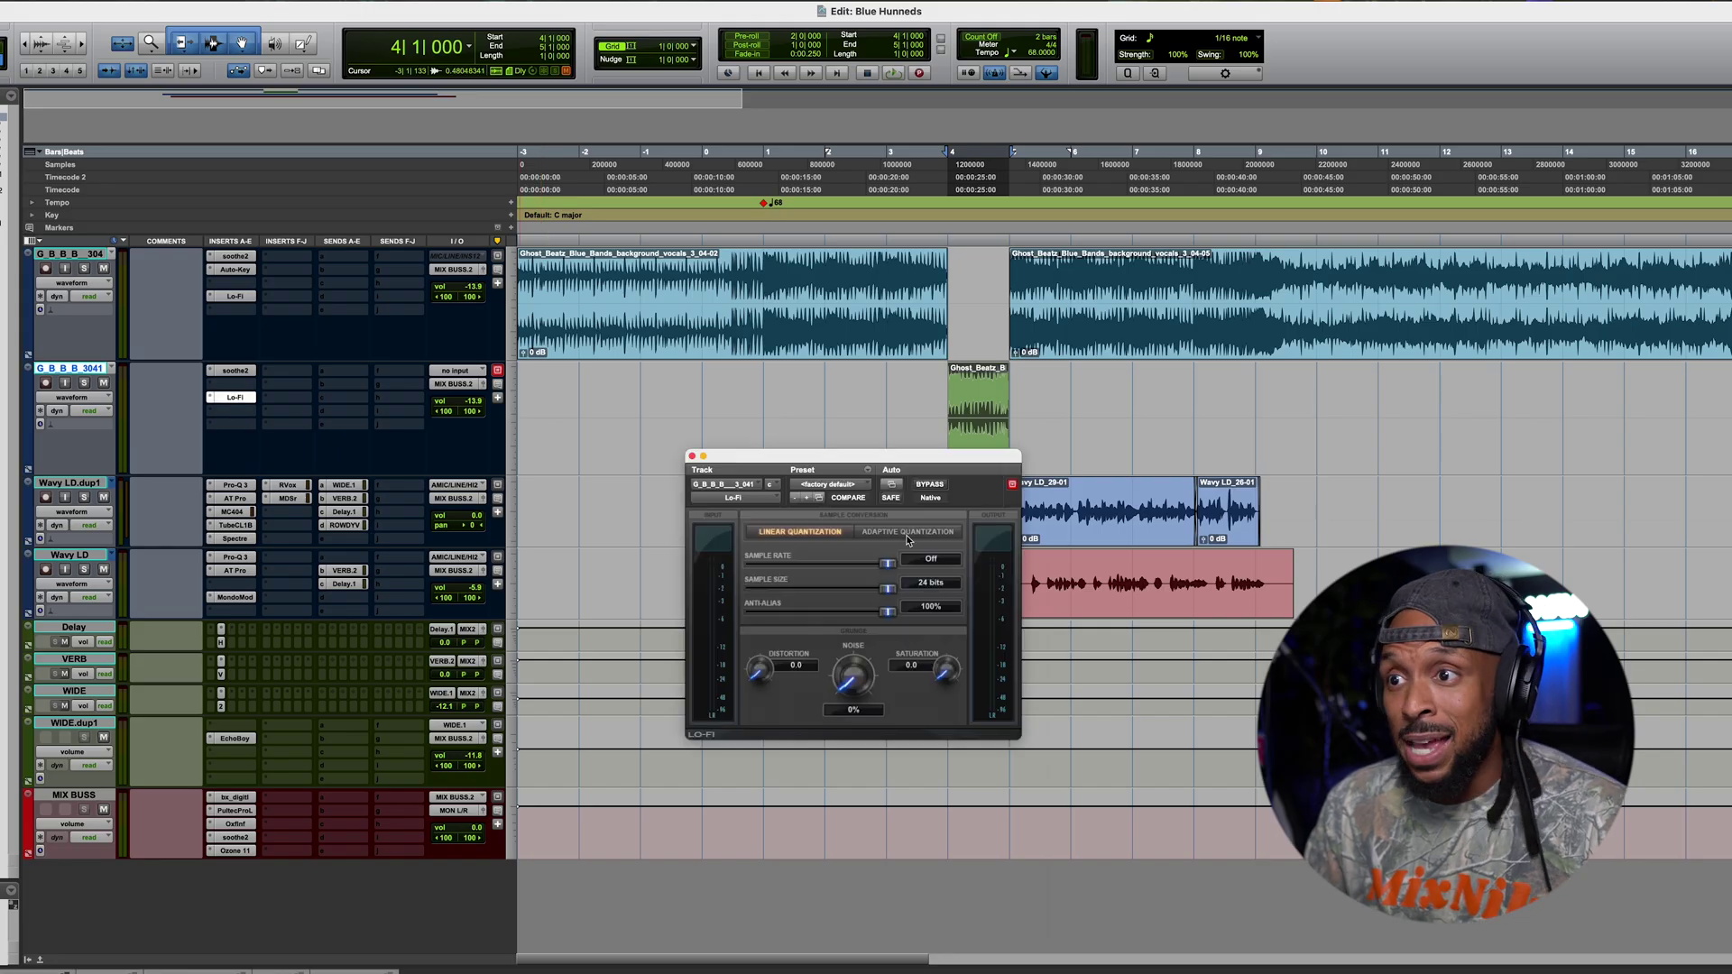
pyautogui.moveTo(883, 566); pyautogui.dragTo(828, 568)
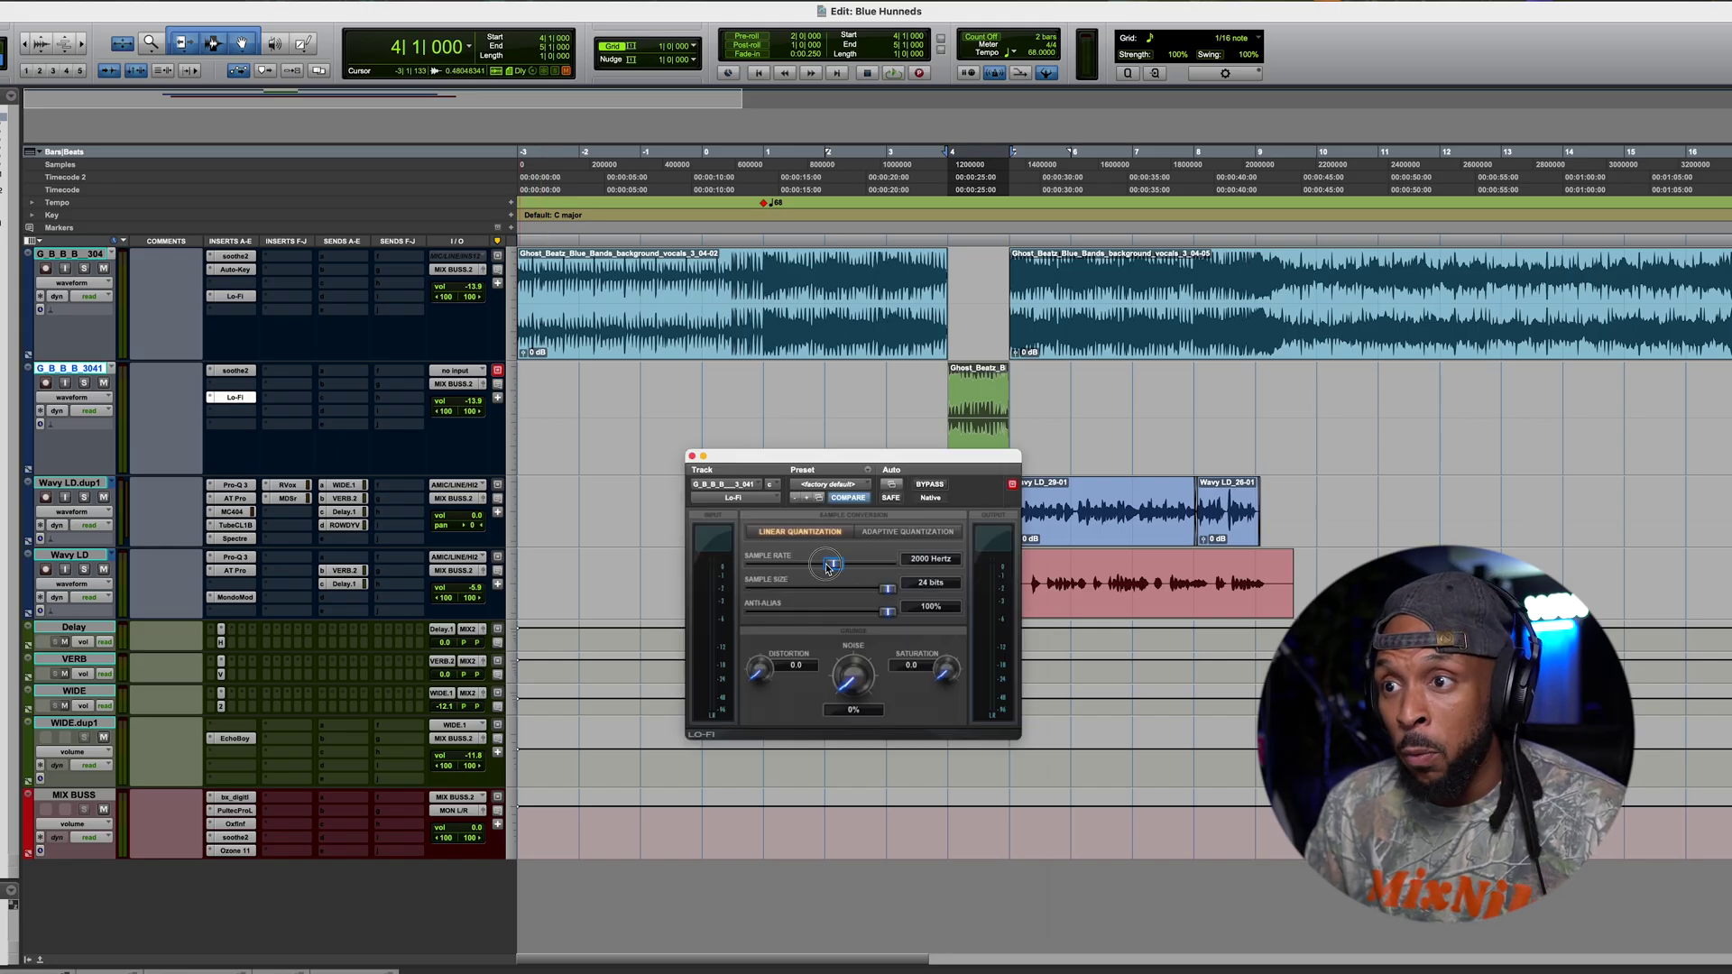
pyautogui.click(890, 395)
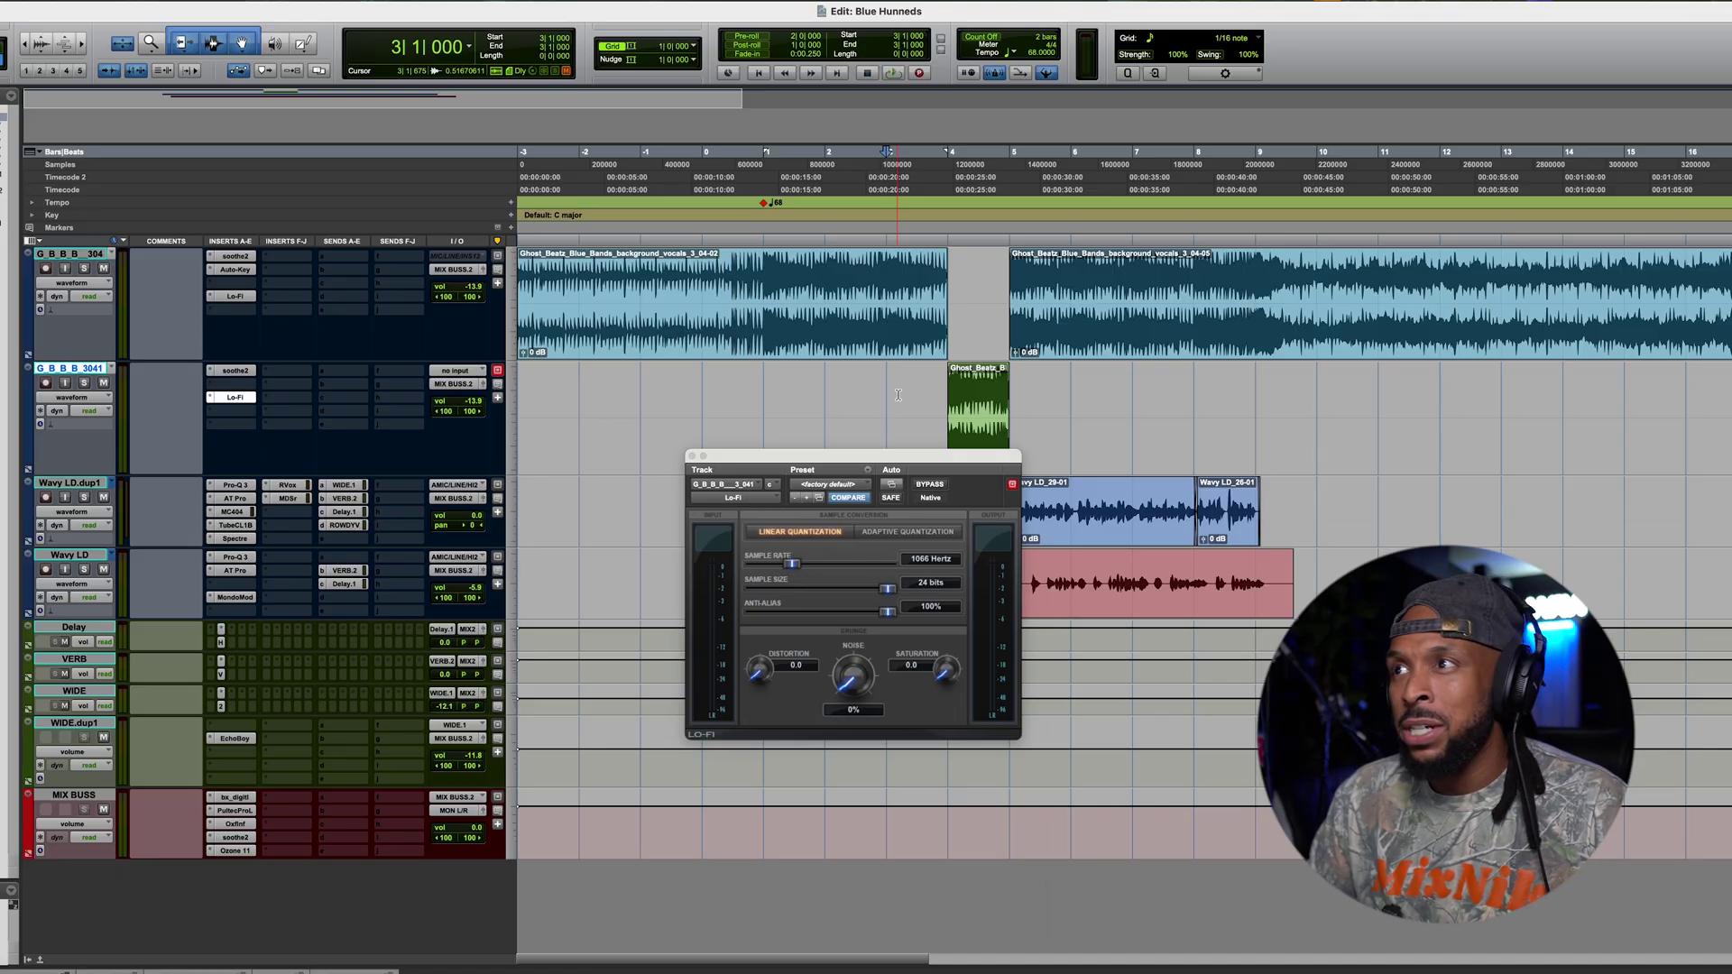
pyautogui.press('space')
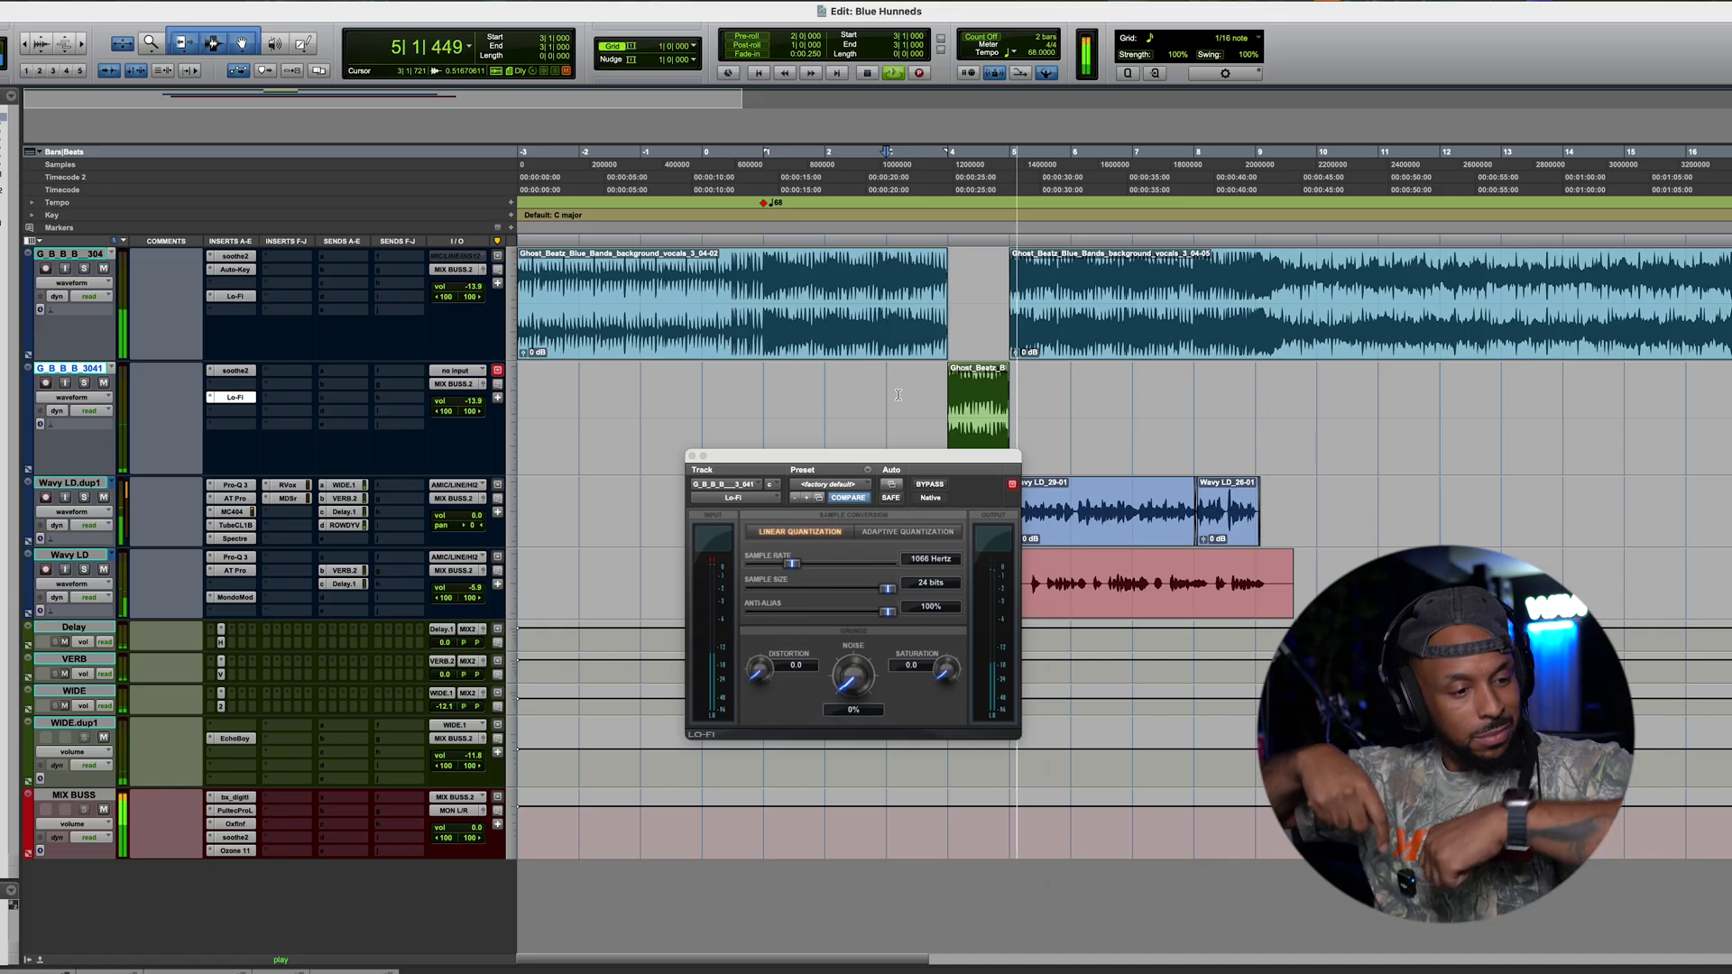
pyautogui.click(691, 456)
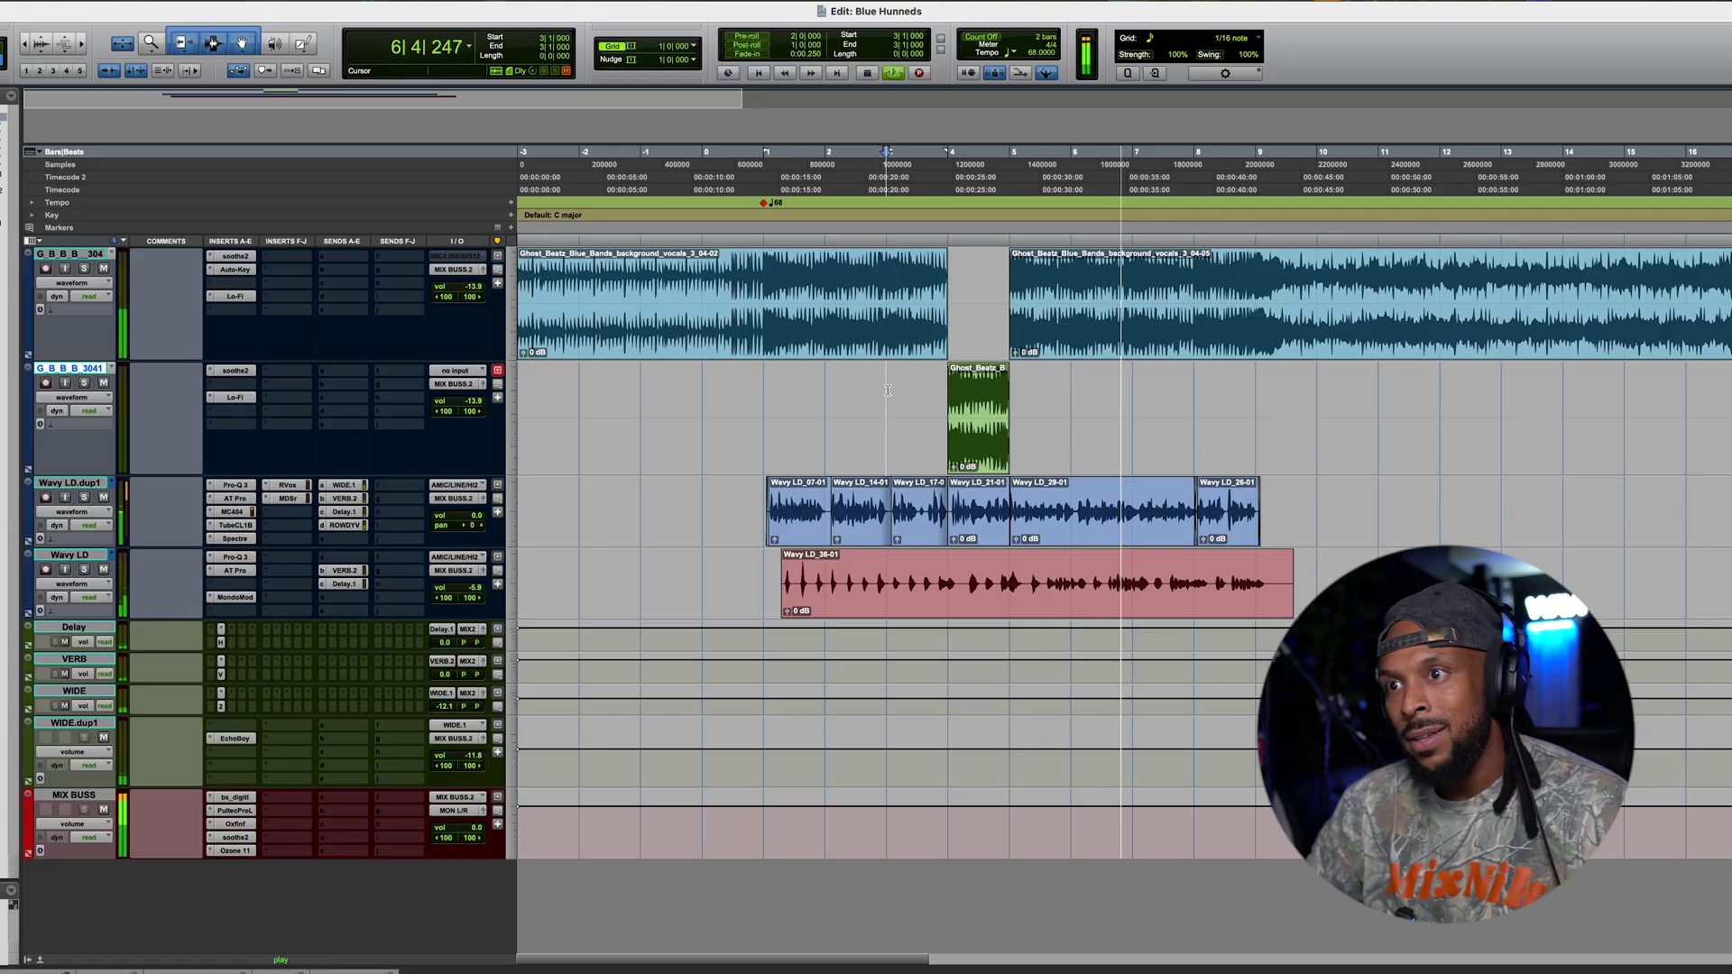
pyautogui.press('space')
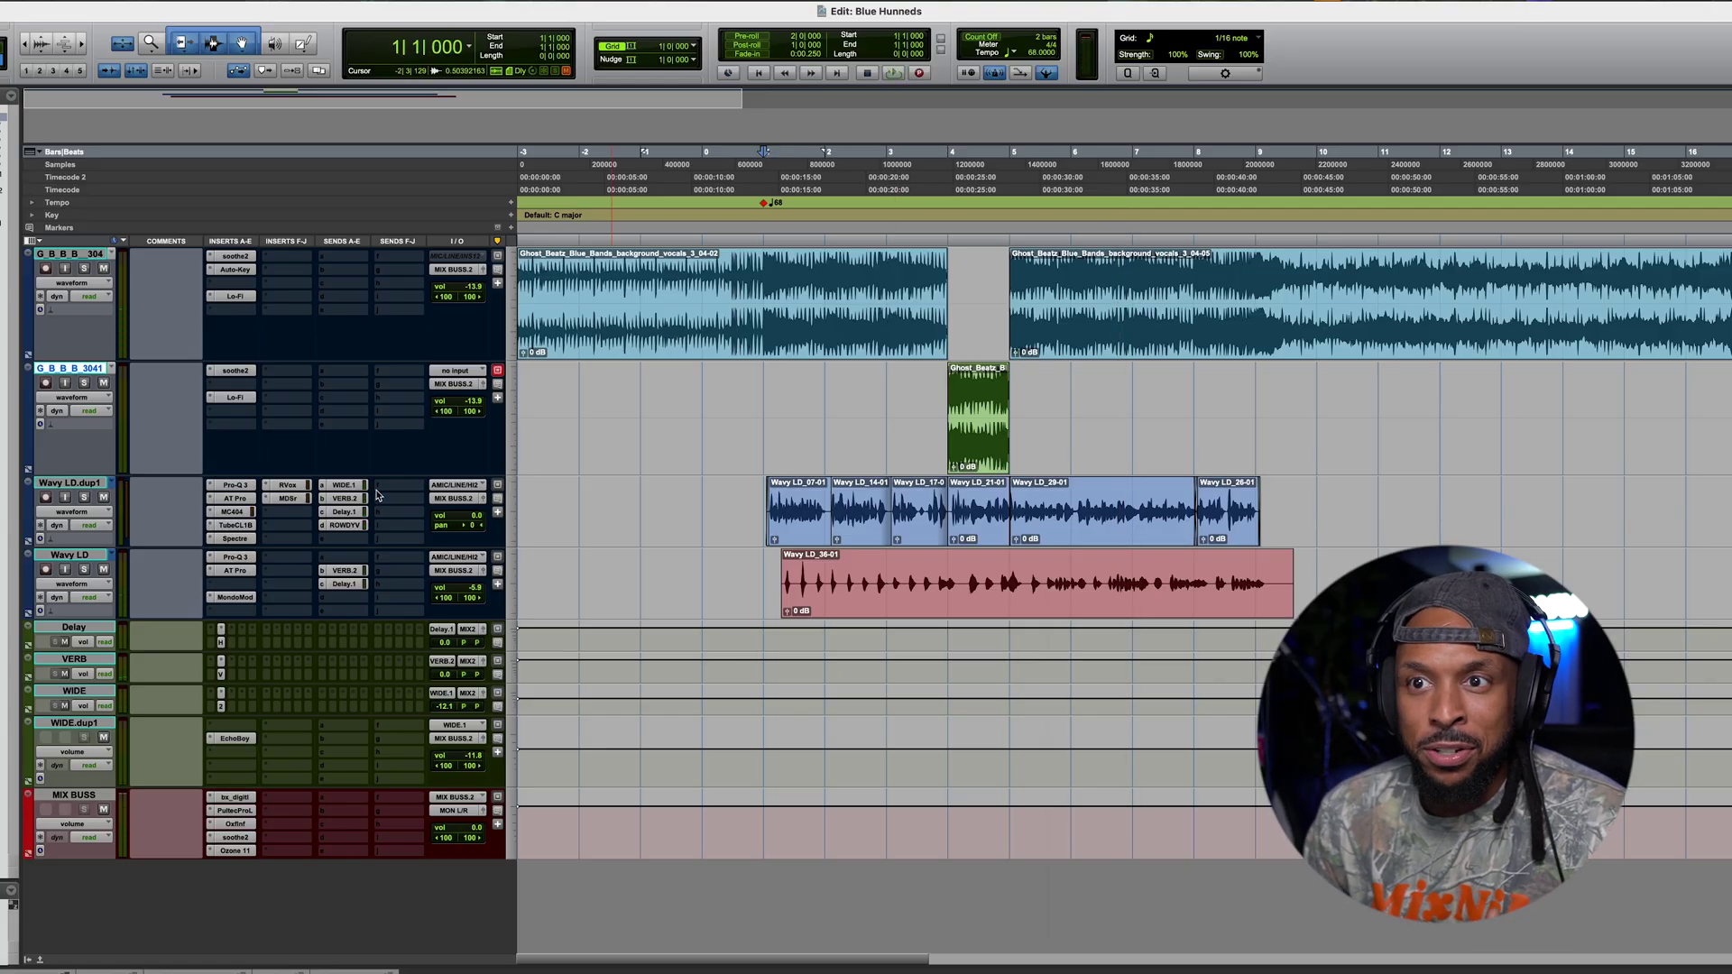
# Step: Bring up the Delay.1 send controls and switch the send automation to touch during playback
pyautogui.click(343, 512)
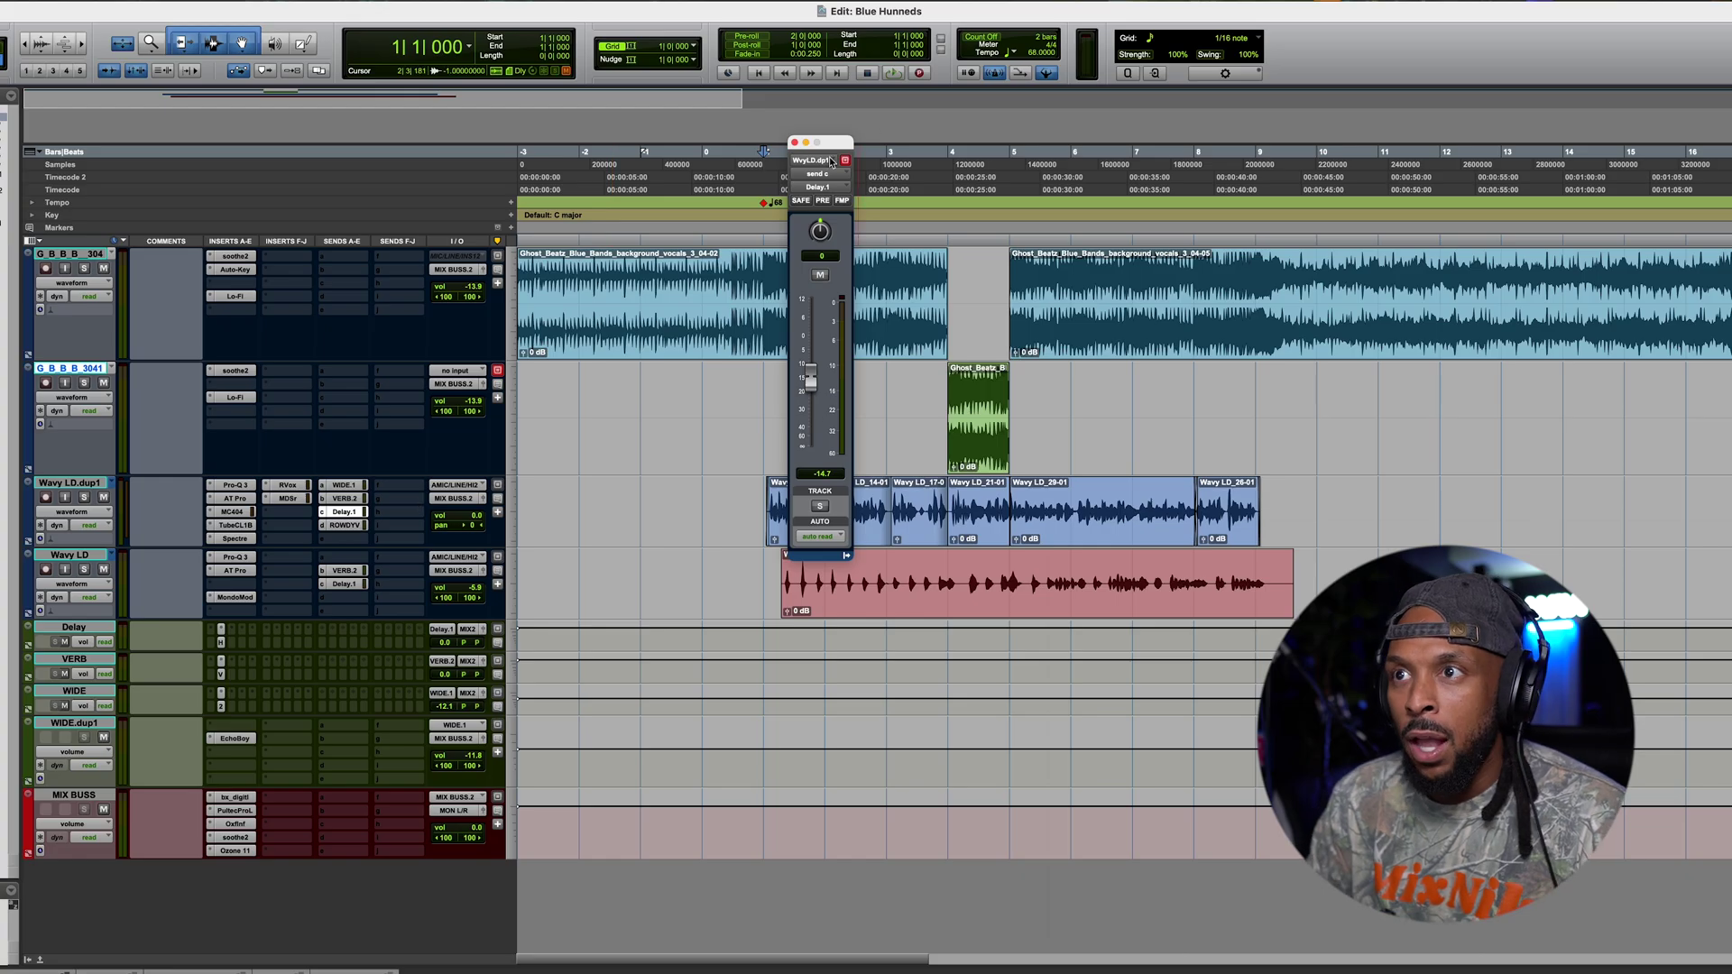
pyautogui.moveTo(832, 144); pyautogui.dragTo(671, 158)
pyautogui.press('super+bracketright')
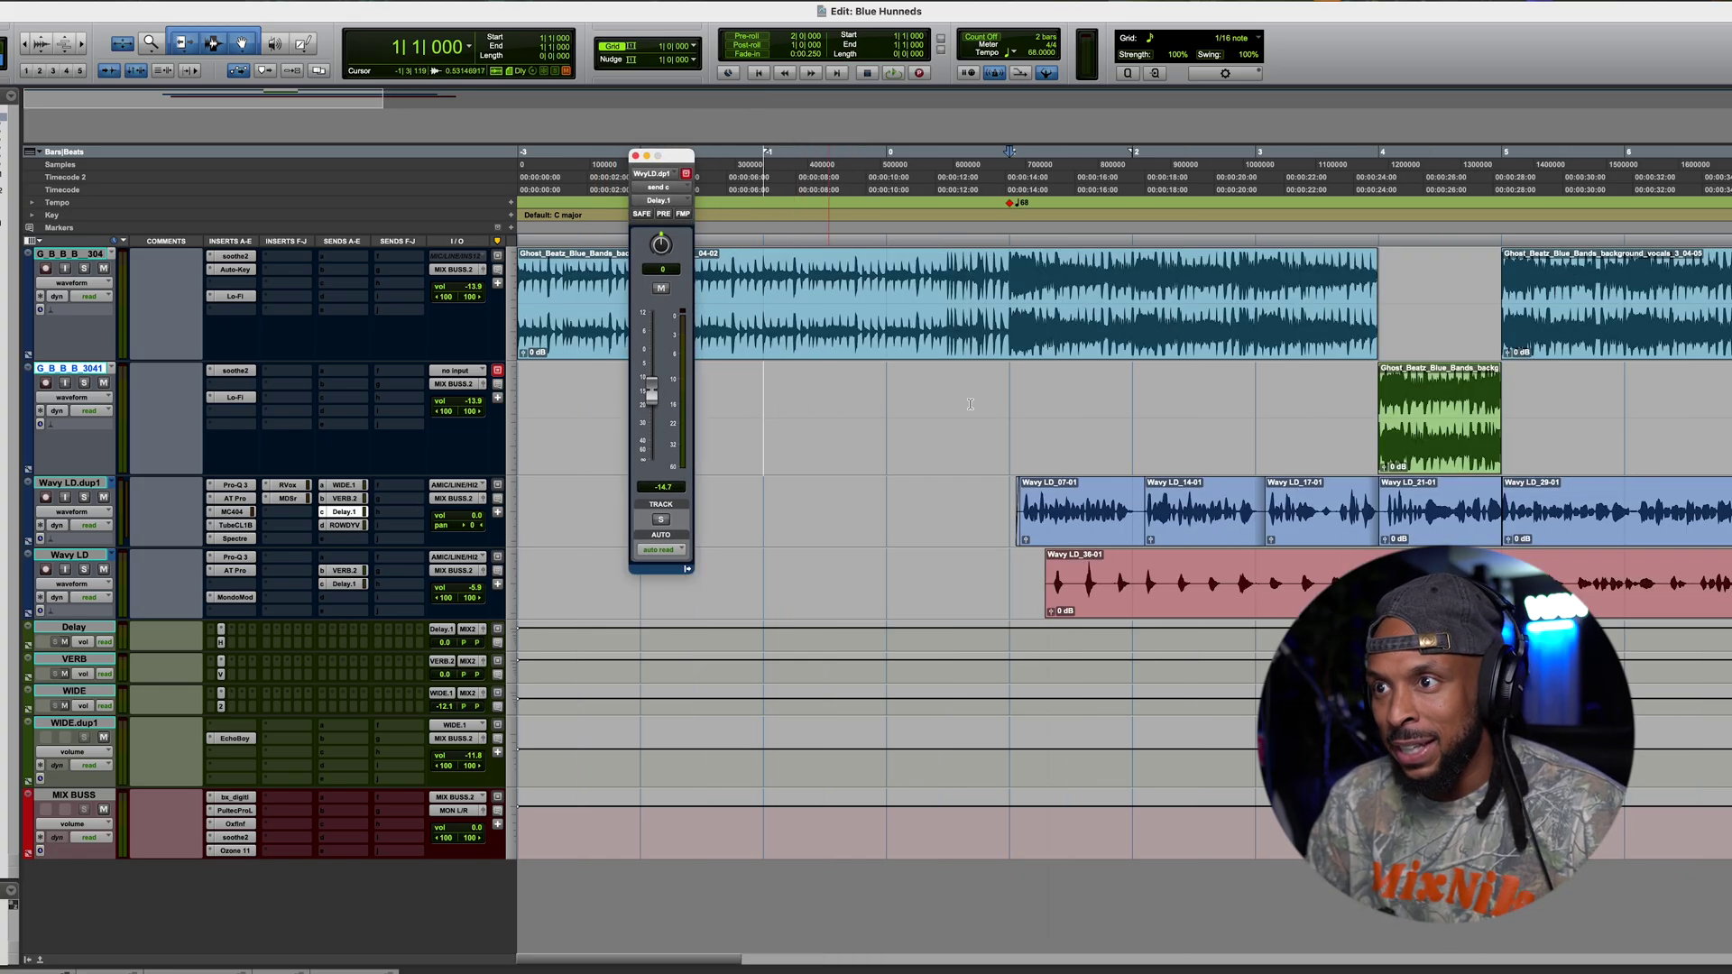
pyautogui.press('super+bracketright')
pyautogui.press('super+bracketleft')
pyautogui.press('space')
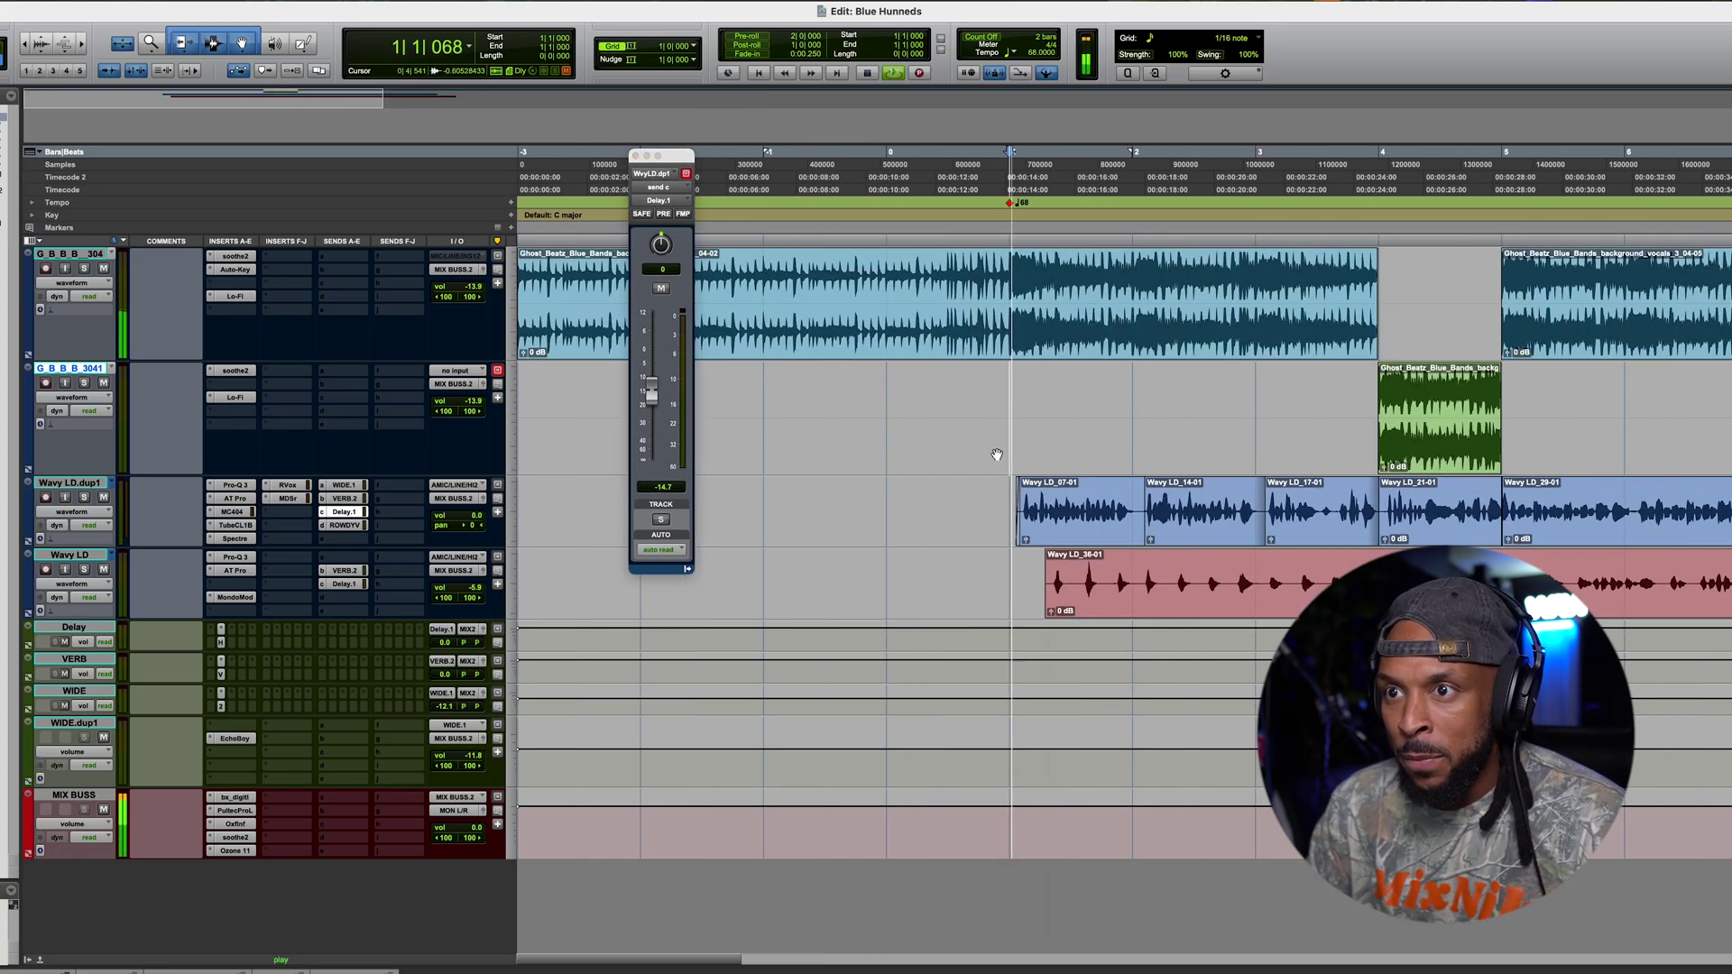
pyautogui.click(661, 550)
pyautogui.click(684, 565)
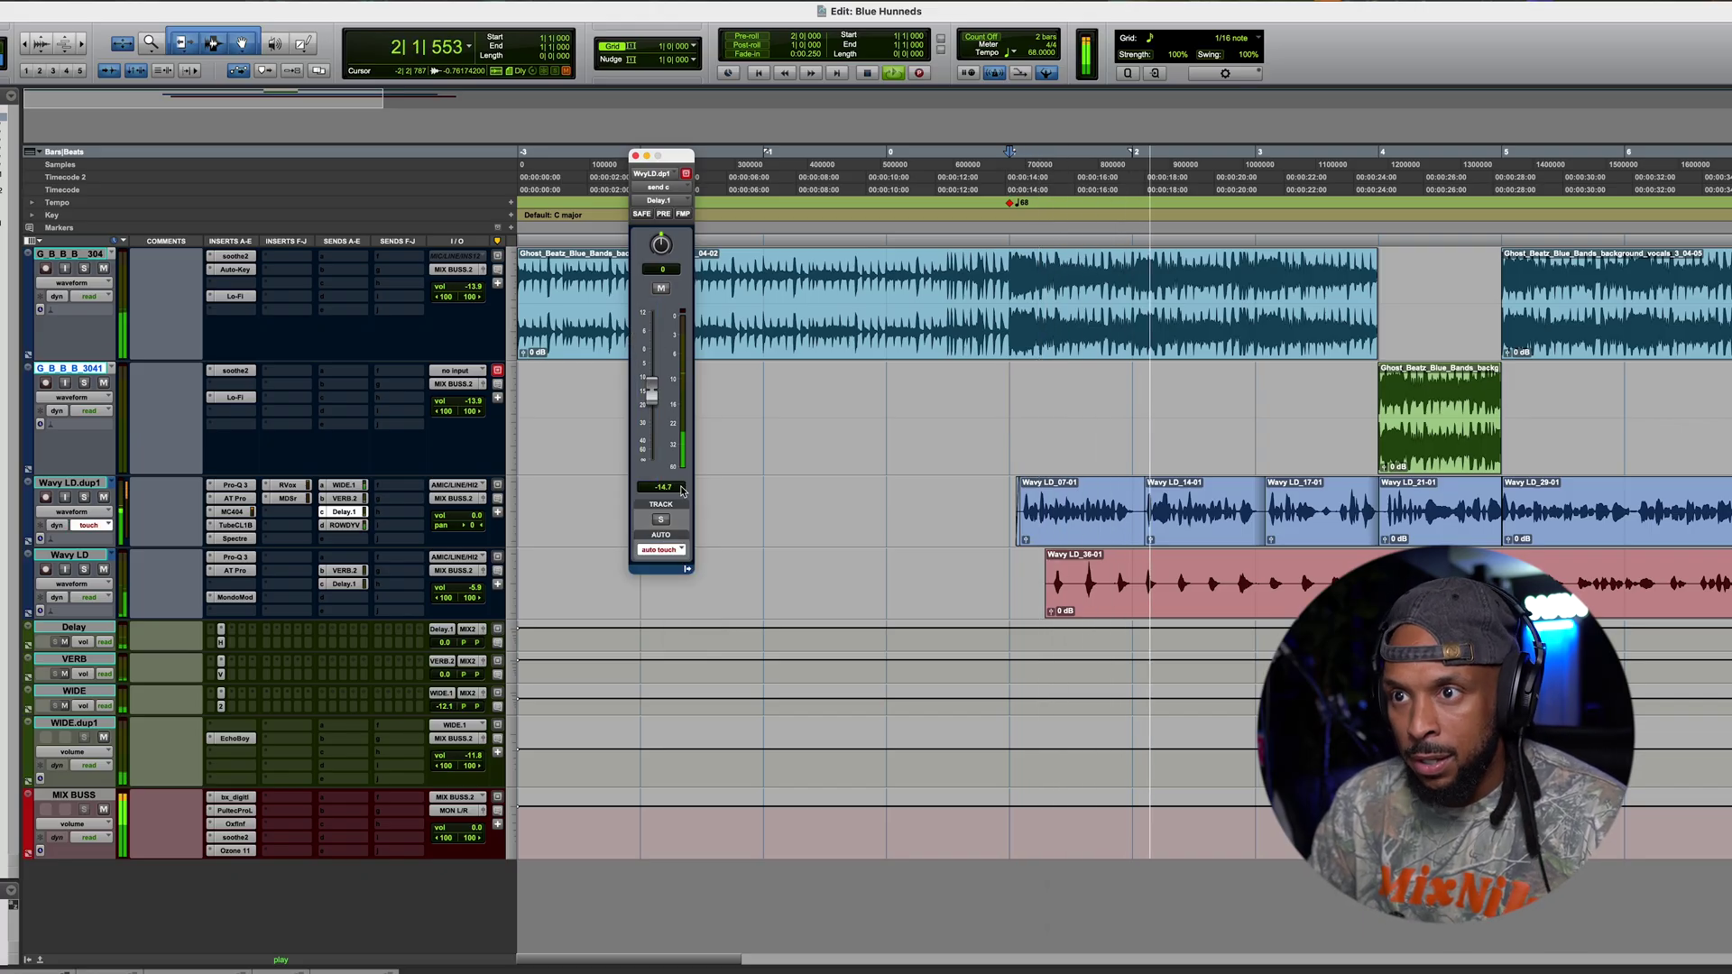
pyautogui.press('space')
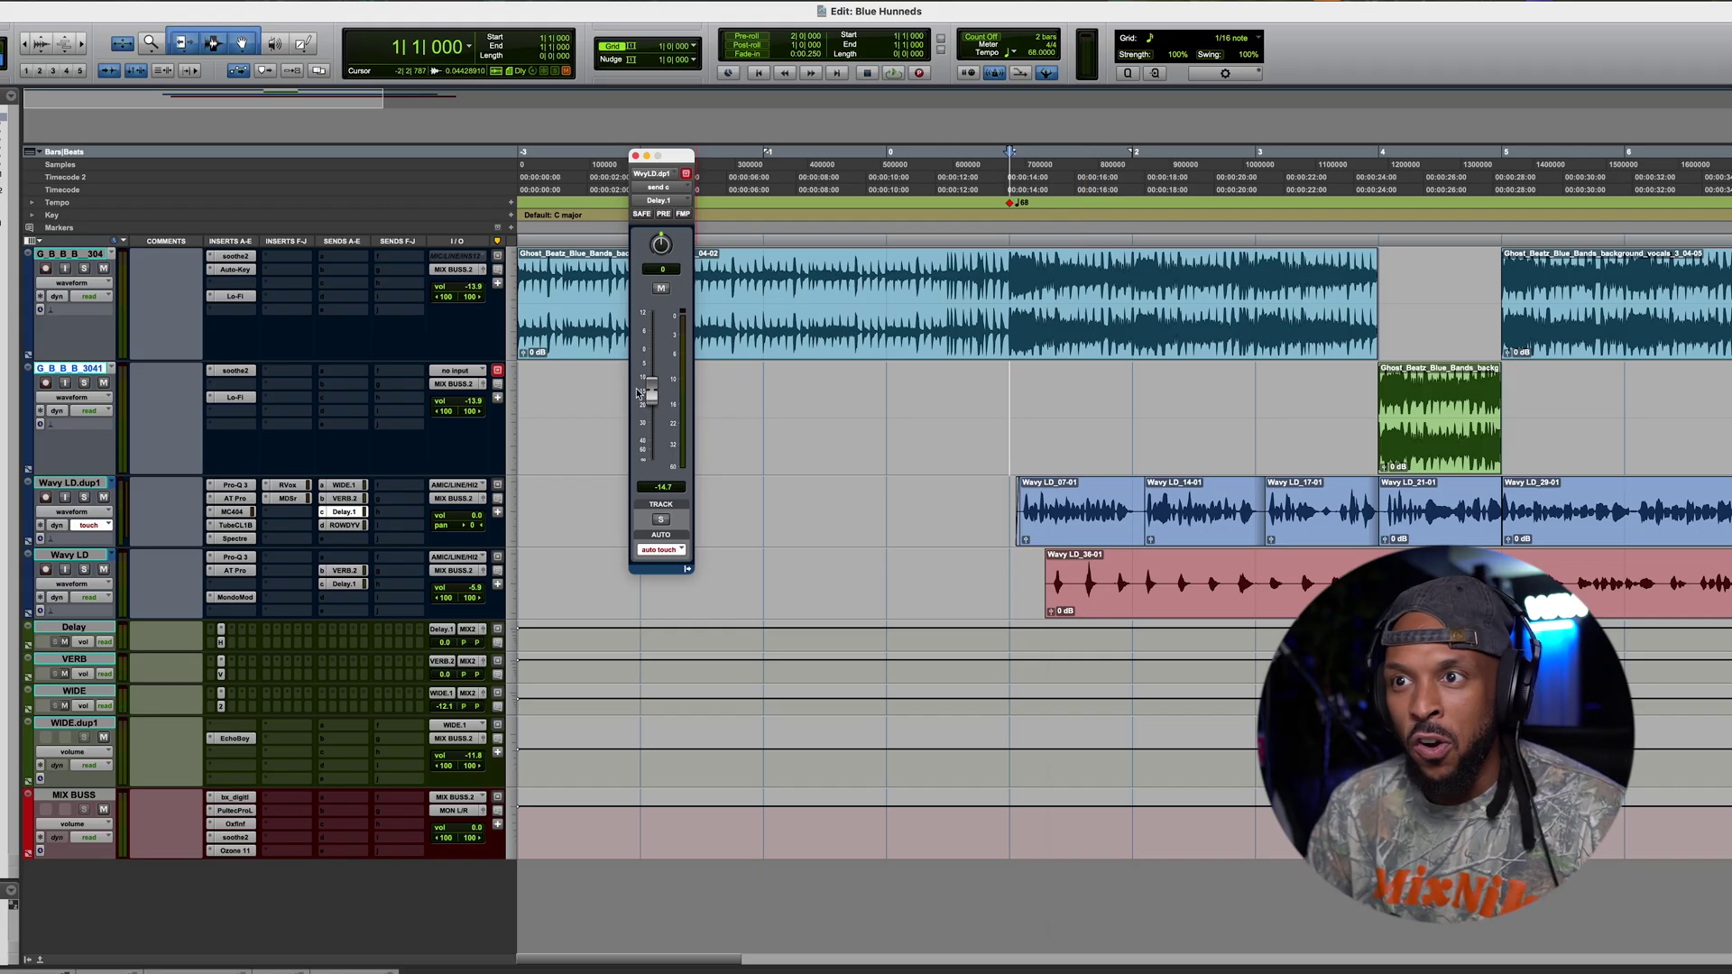
# Step: Raise the Delay.1 send to -4.4 while playing, then listen back to the vocals
pyautogui.press('space')
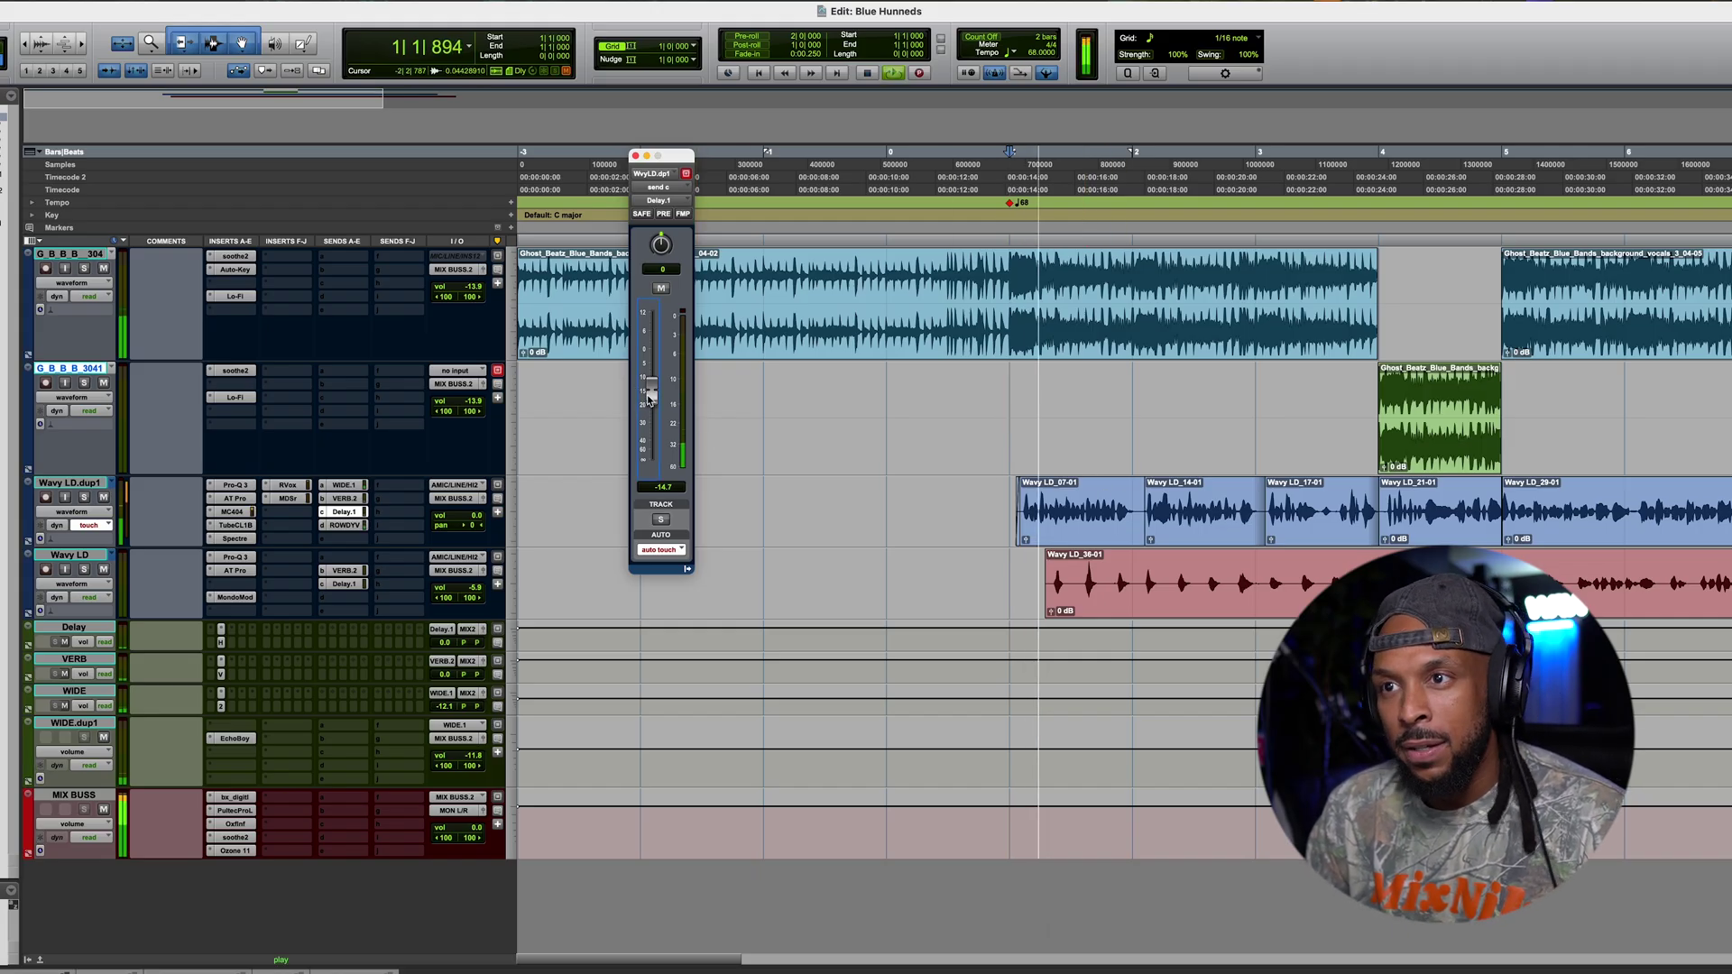
pyautogui.moveTo(650, 398)
pyautogui.mouseDown()
pyautogui.moveTo(653, 365)
pyautogui.moveTo(681, 398)
pyautogui.mouseUp()
pyautogui.press('space')
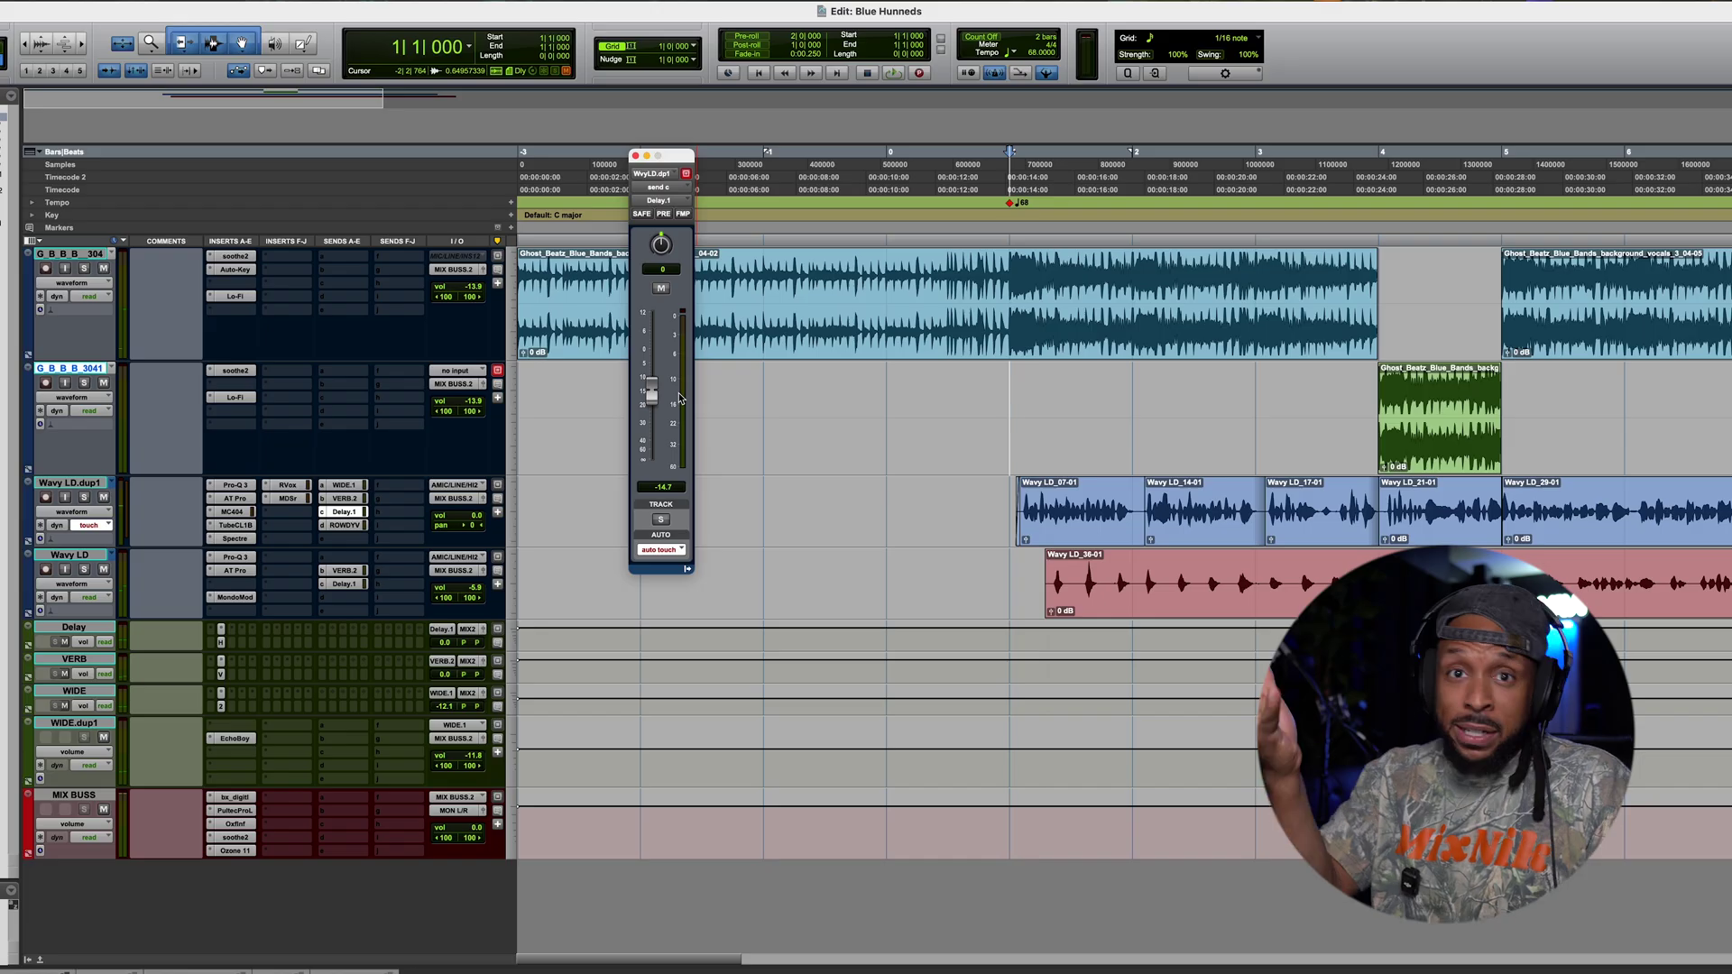
pyautogui.press('space')
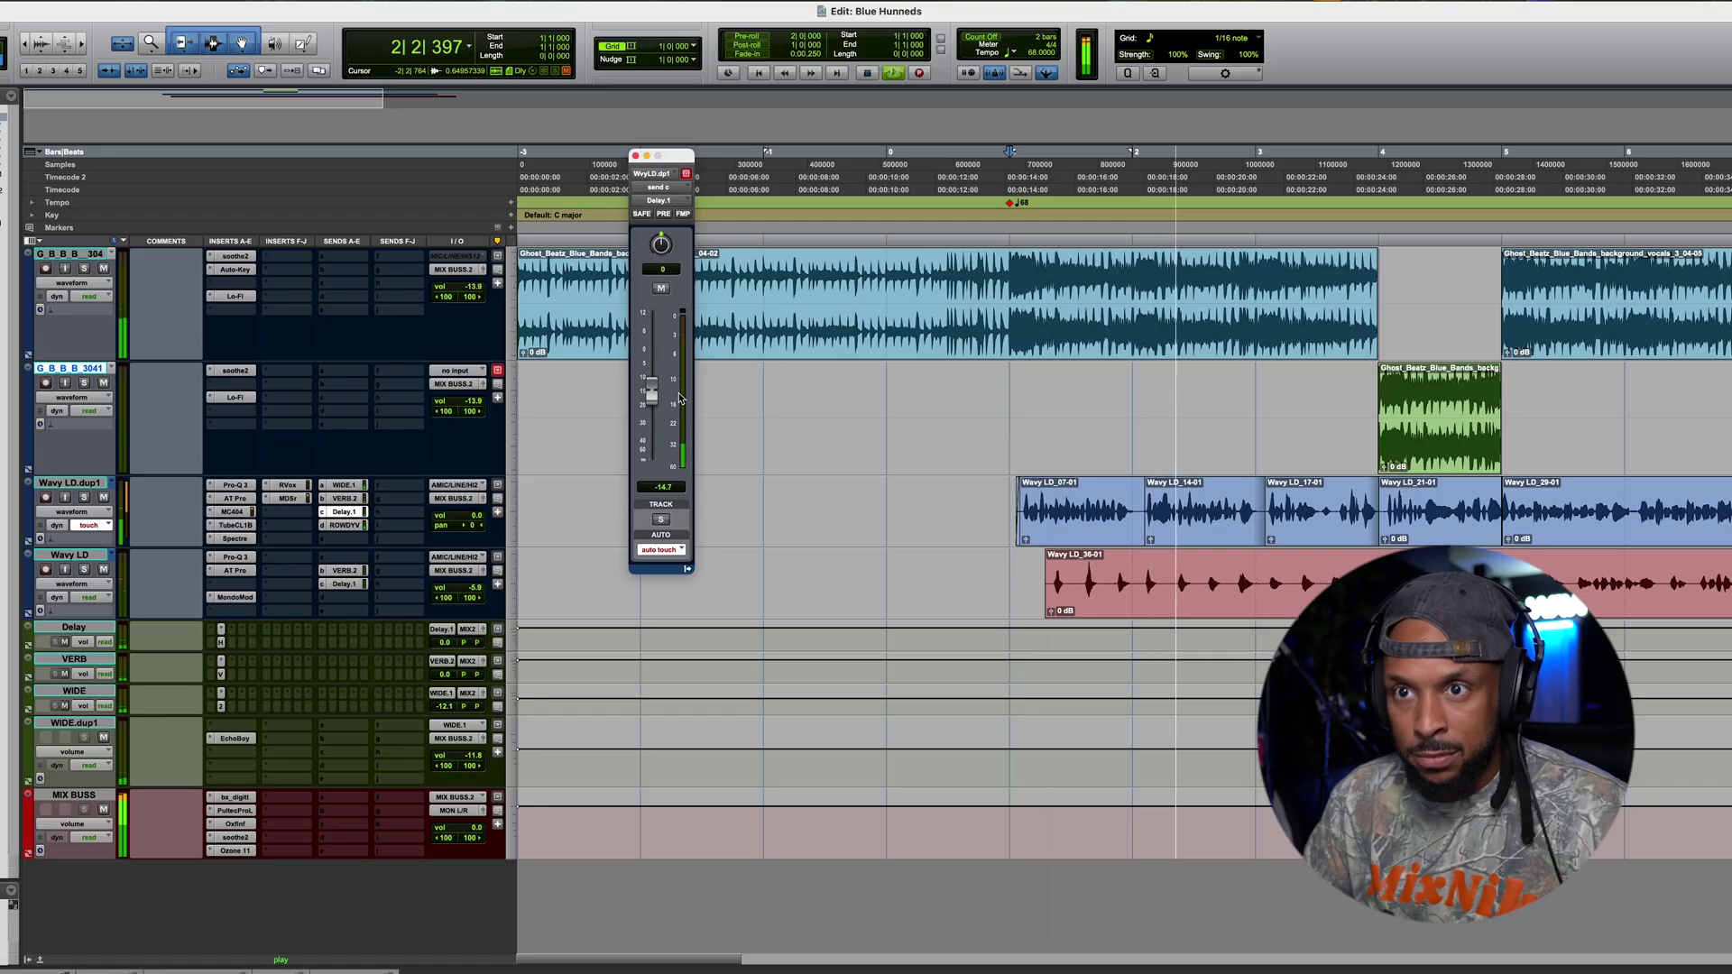
pyautogui.press('space')
# Step: Set the delay send back to read and open Duplicate Tracks for Wavy LD.dup1
pyautogui.click(672, 552)
pyautogui.click(668, 536)
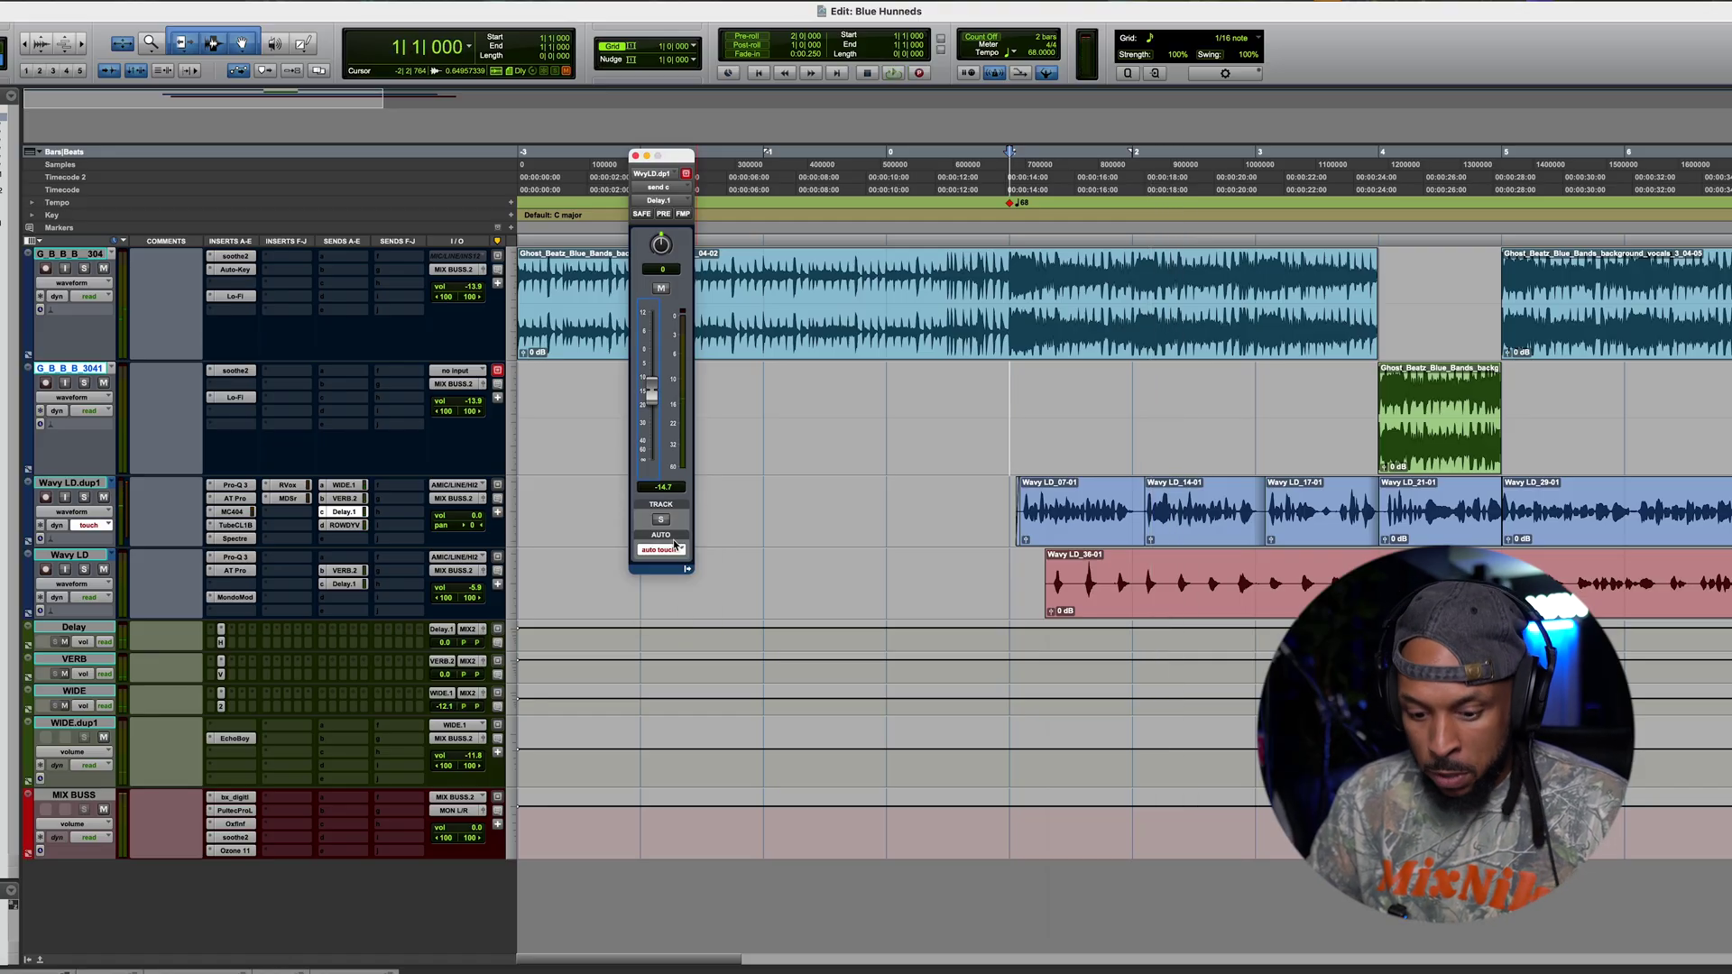
pyautogui.click(90, 485)
pyautogui.hotkey('alt', 'shift', 'd')
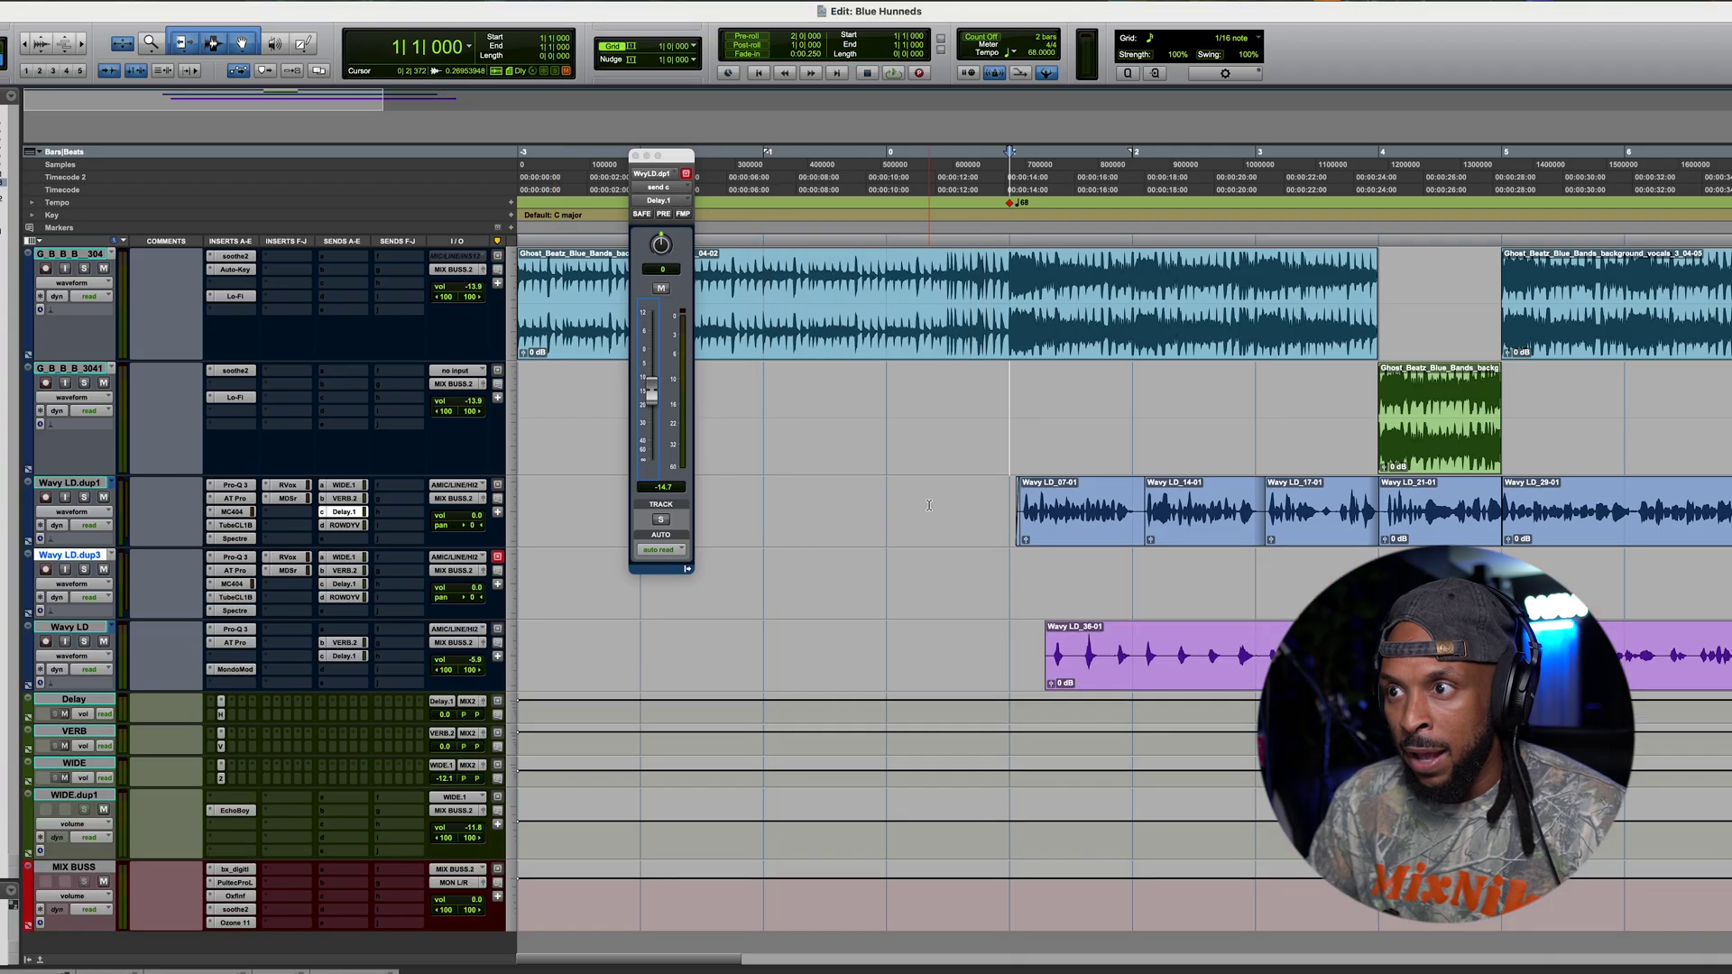
# Step: Insert H-Delay on Wavy LD.dup3 with a 1/8 triplet time and left polarity inverted
pyautogui.click(285, 595)
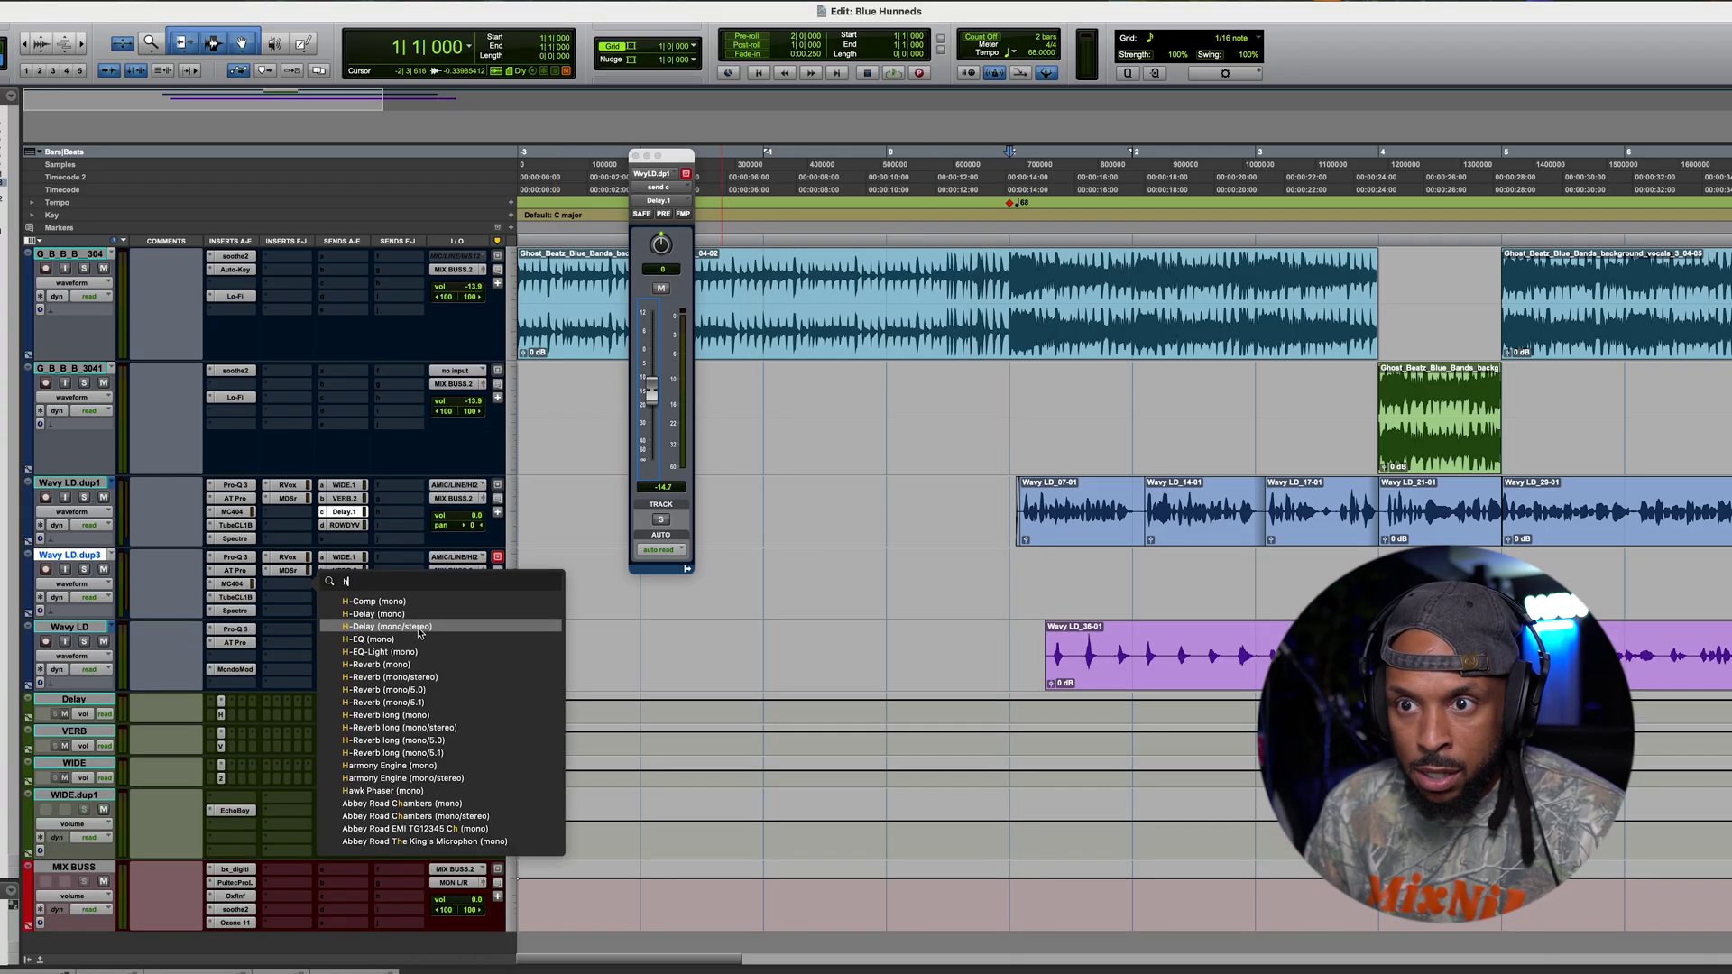
pyautogui.click(417, 632)
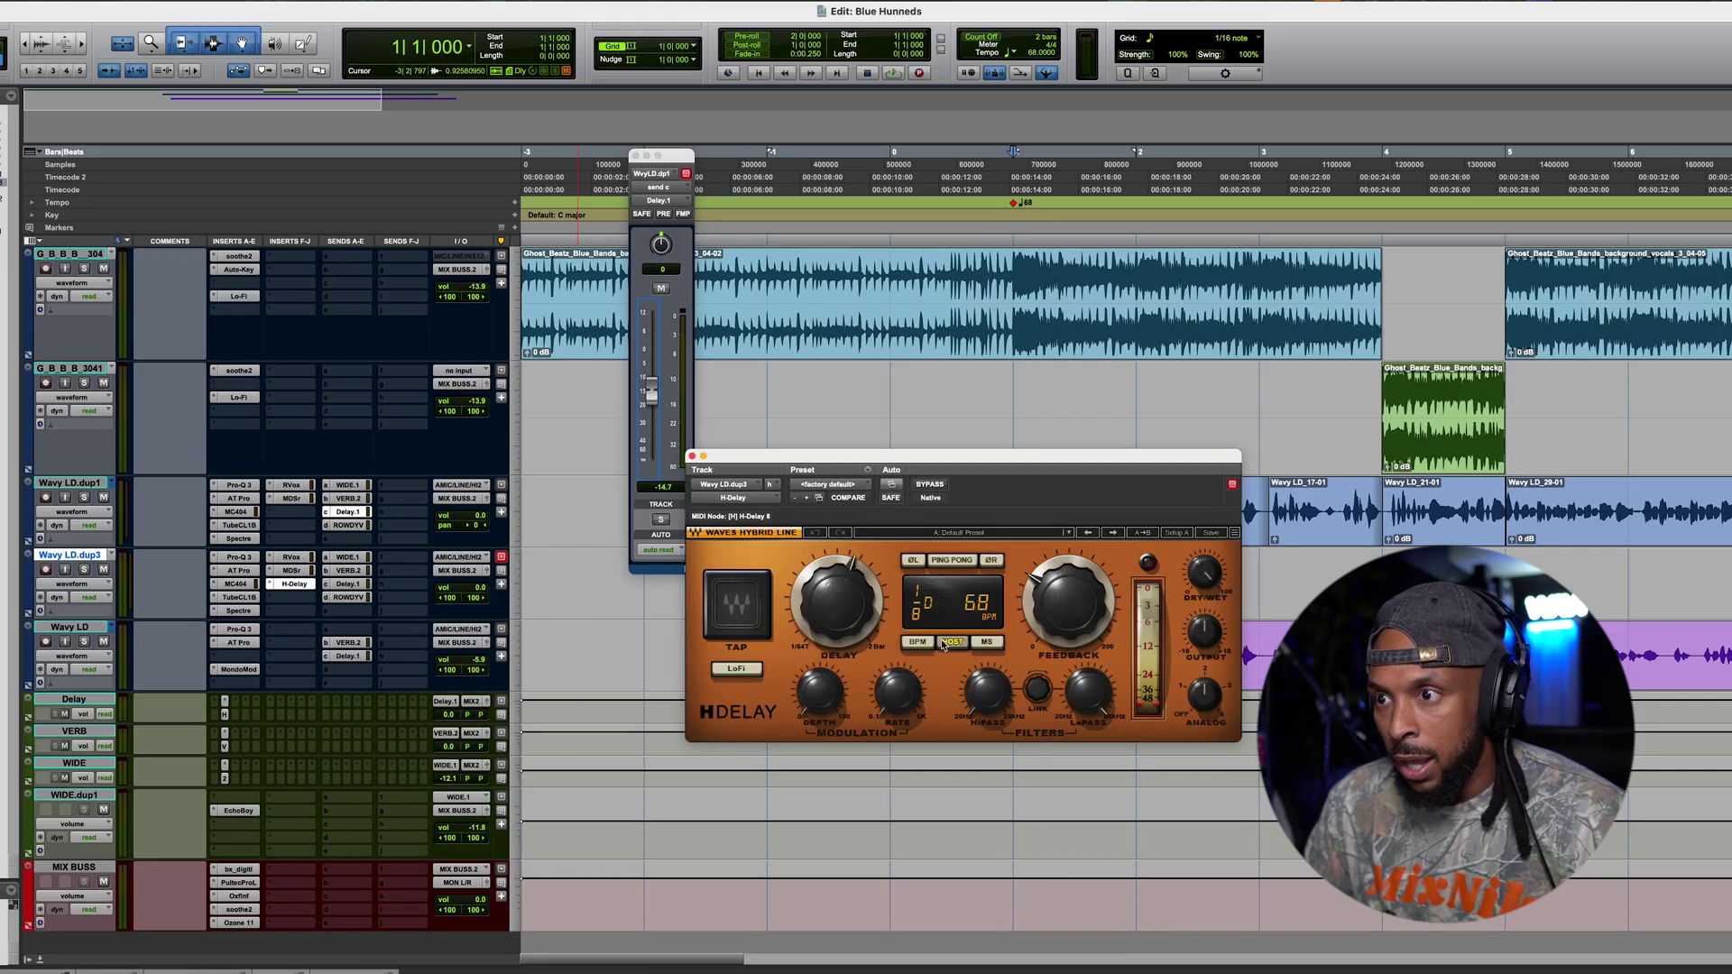
pyautogui.moveTo(882, 585); pyautogui.dragTo(882, 594)
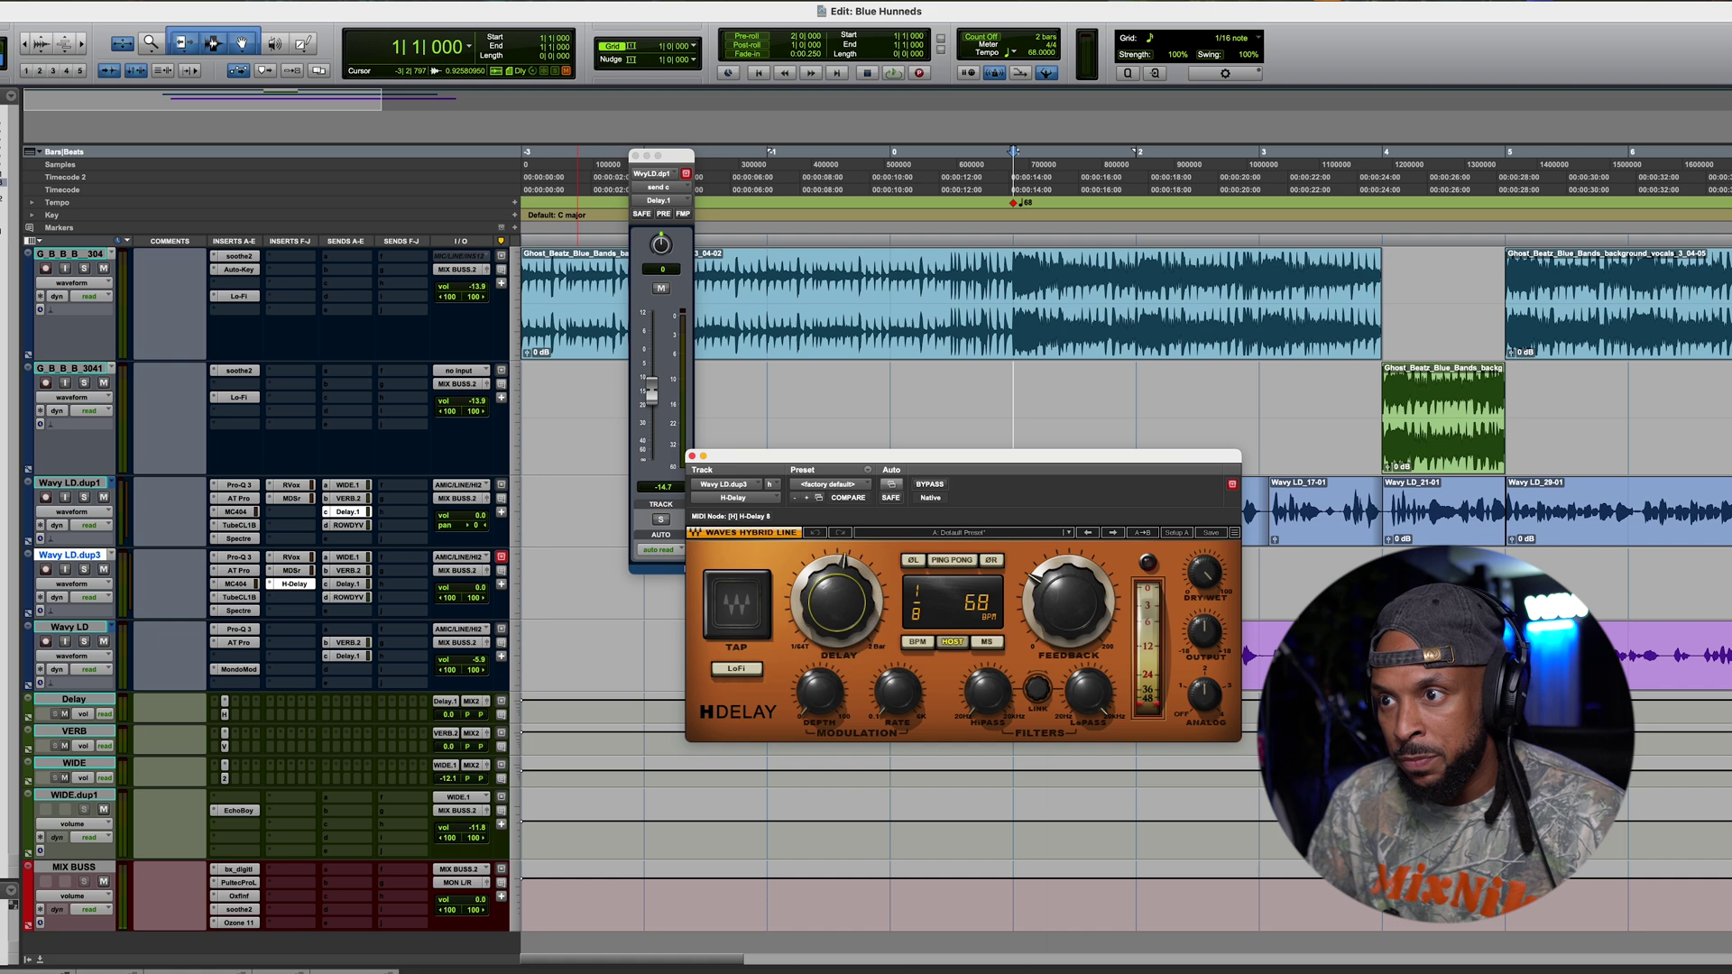
pyautogui.click(914, 560)
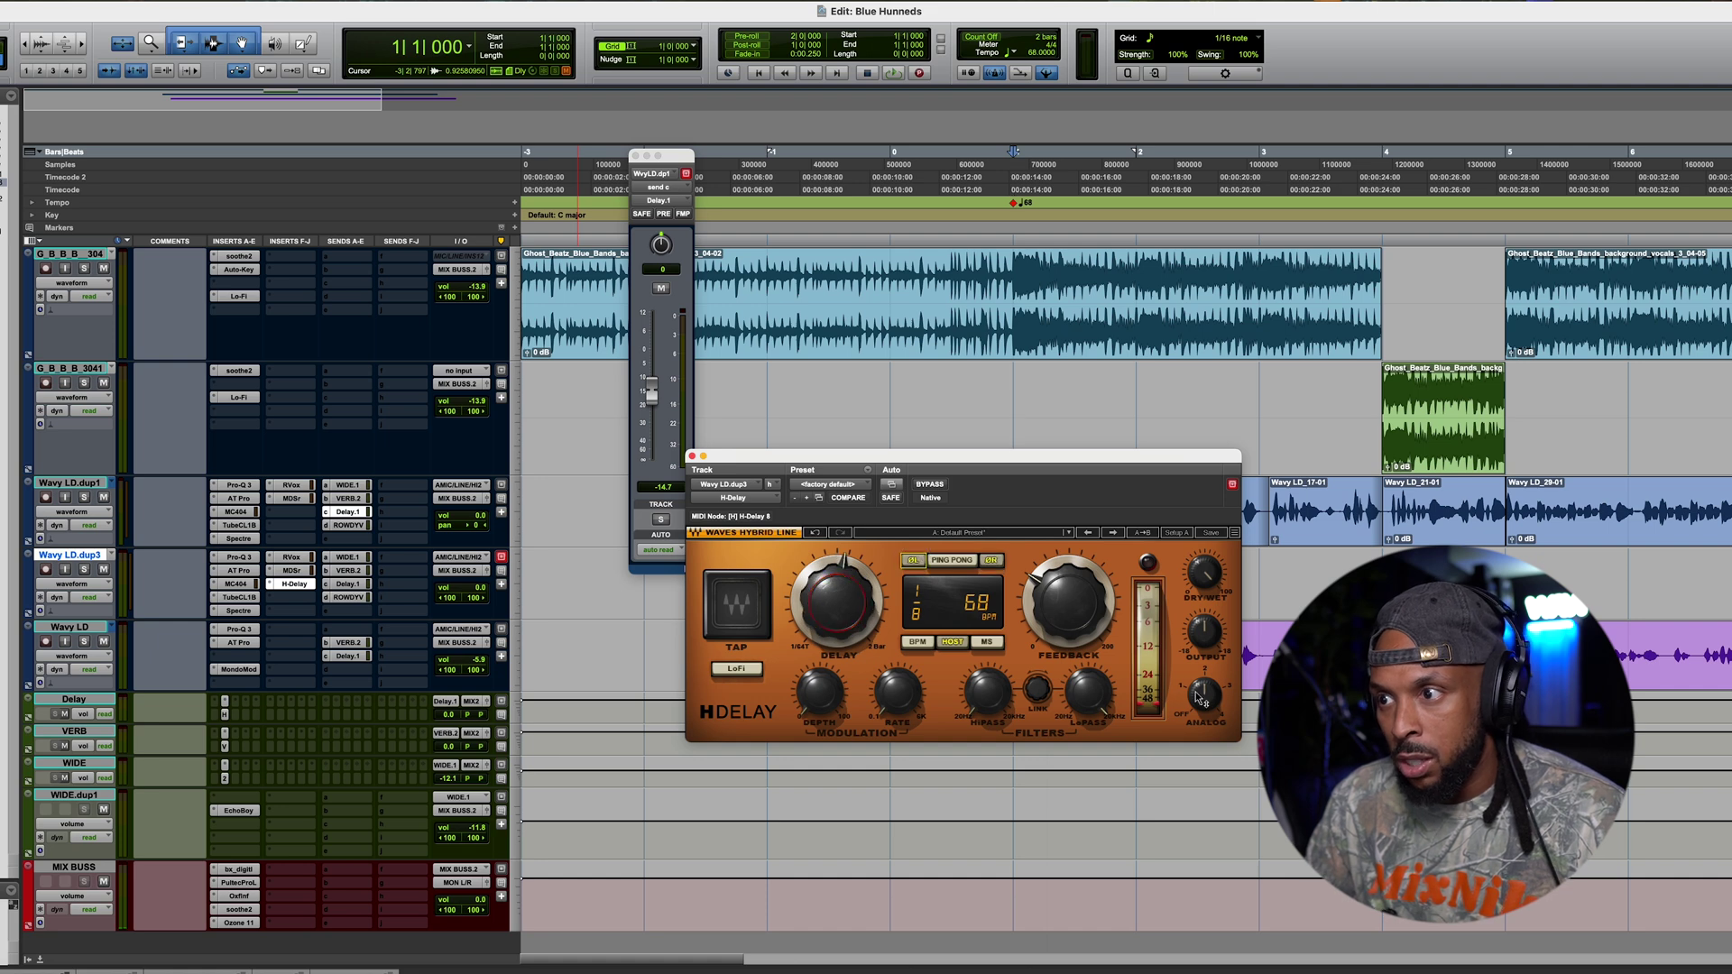
pyautogui.click(692, 456)
# Step: Add a D-Verb to Wavy LD.dup3 with its wet mix lowered to 41%
pyautogui.click(285, 600)
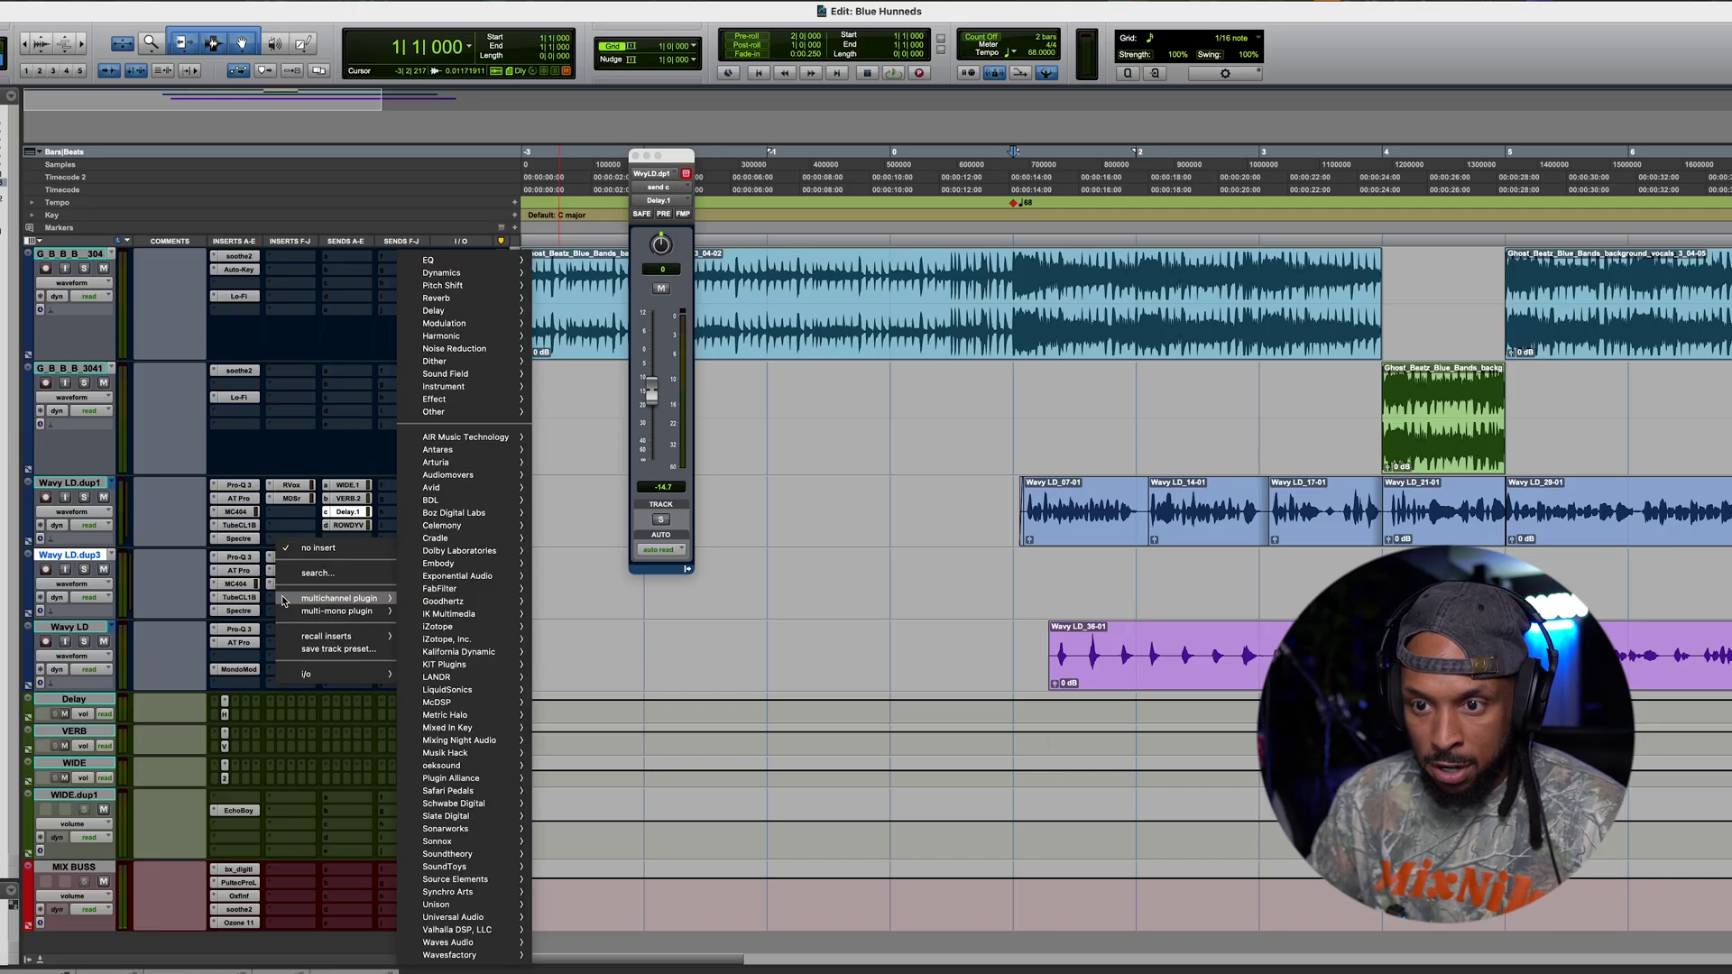
pyautogui.write('d')
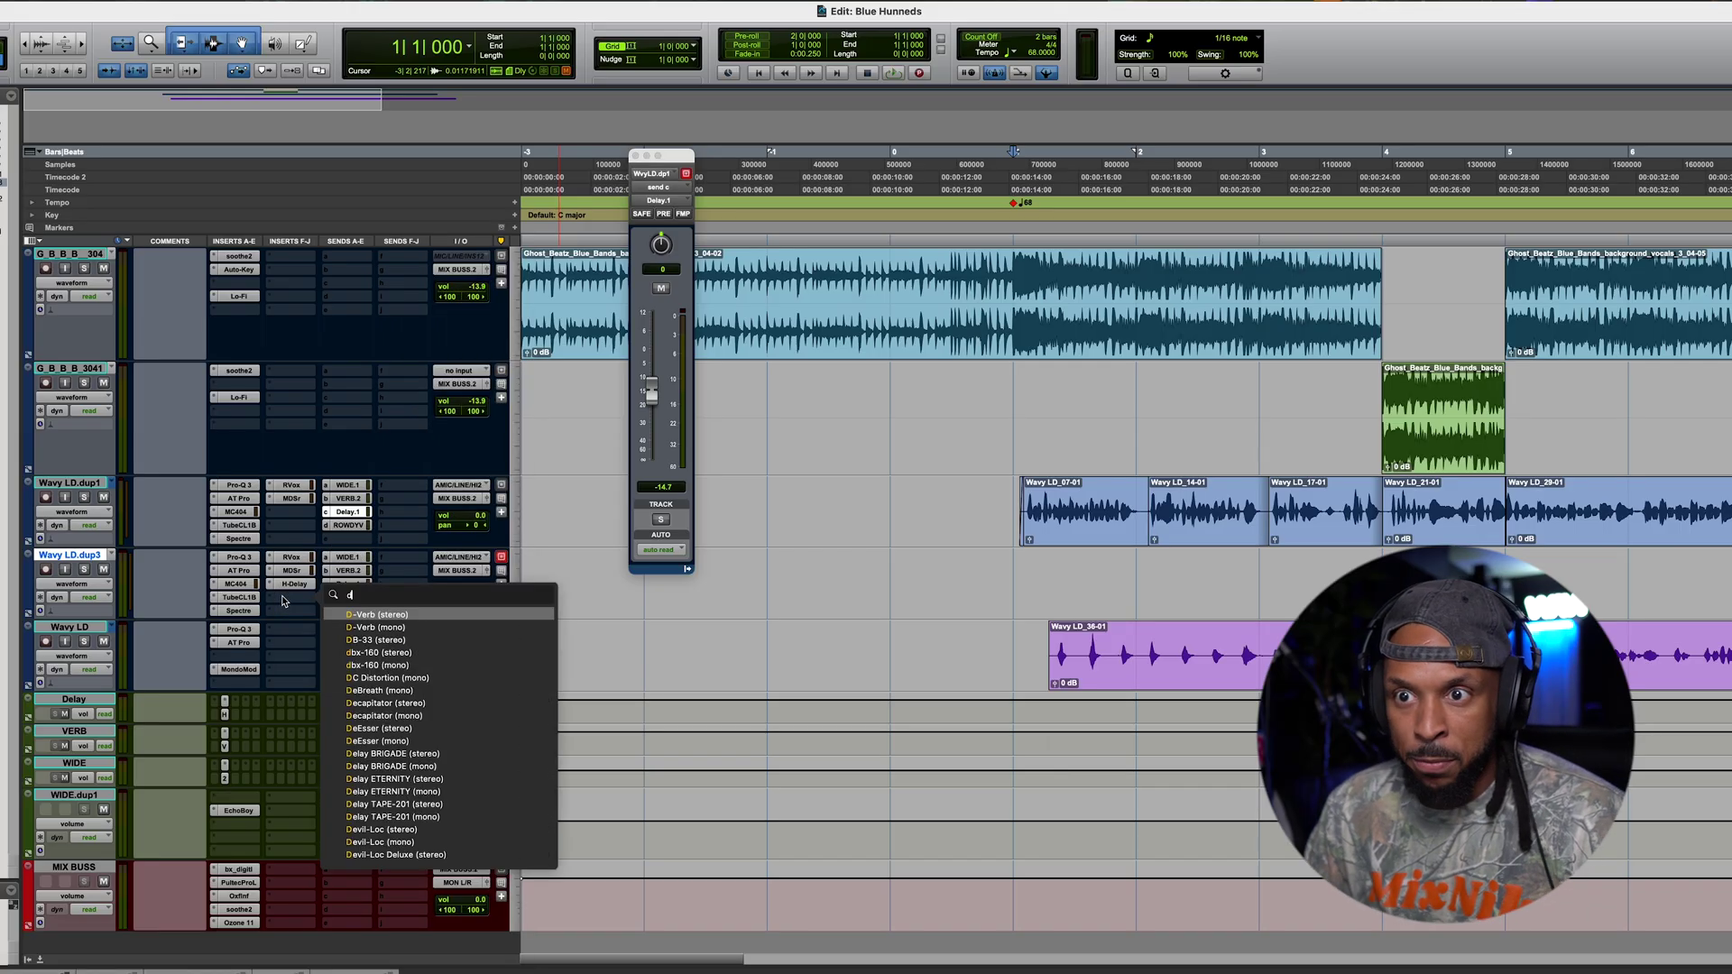
pyautogui.click(394, 615)
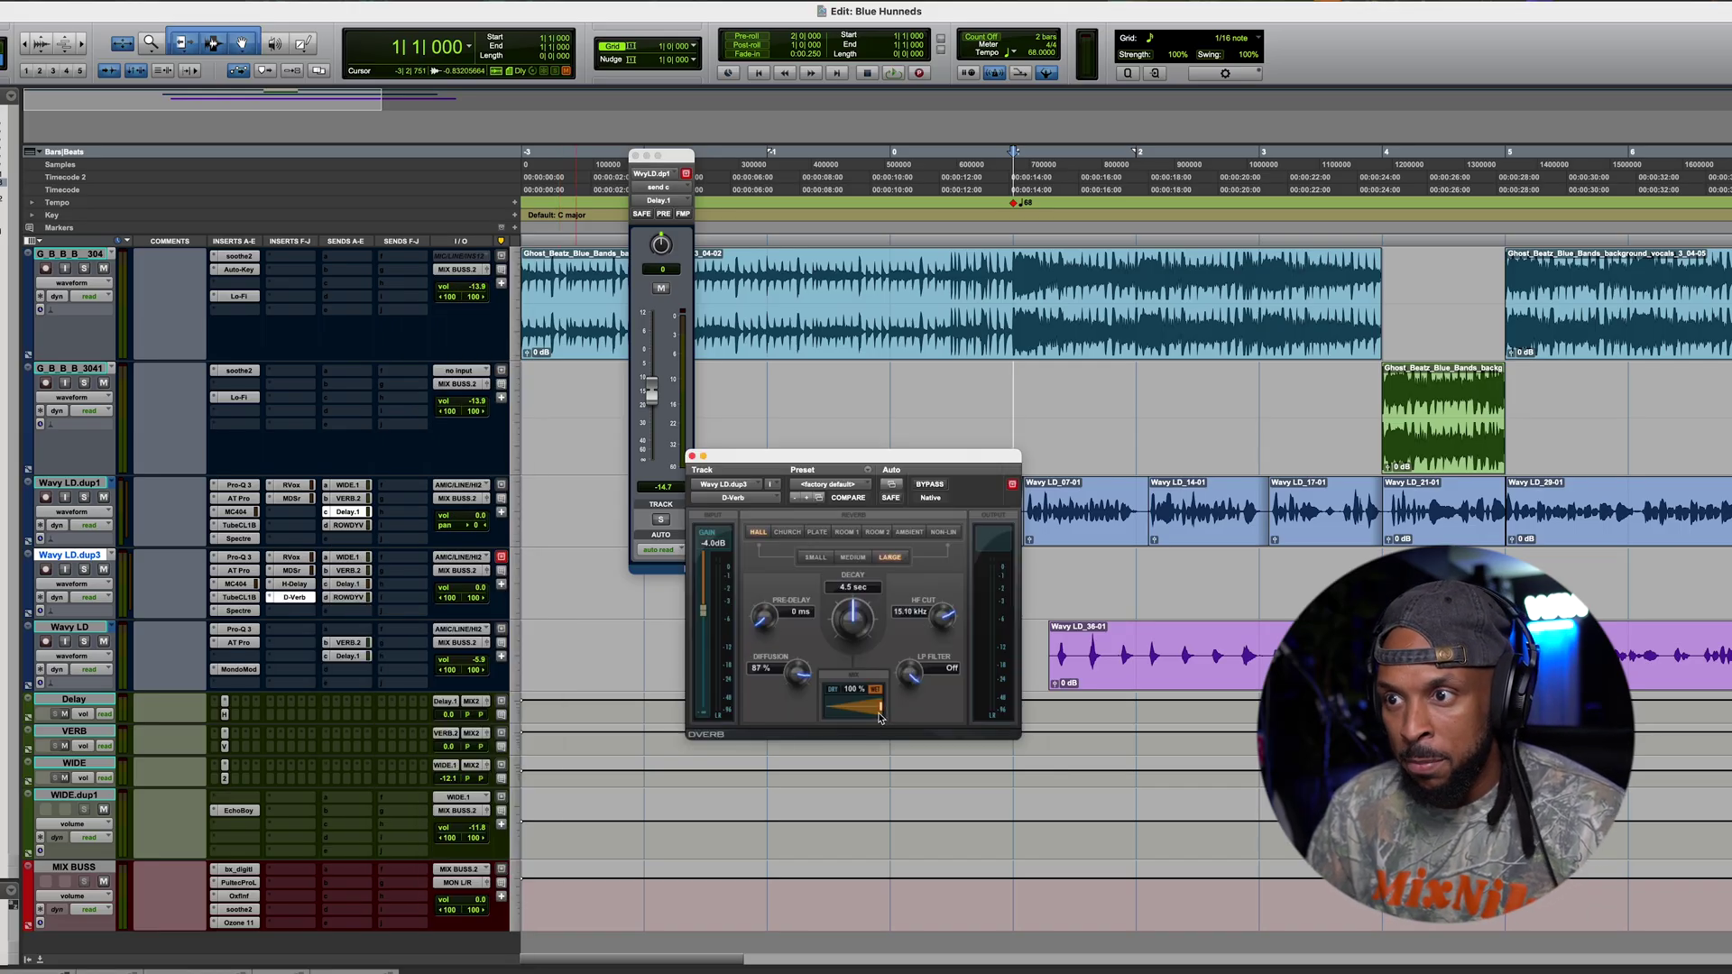
pyautogui.moveTo(880, 717); pyautogui.dragTo(835, 718)
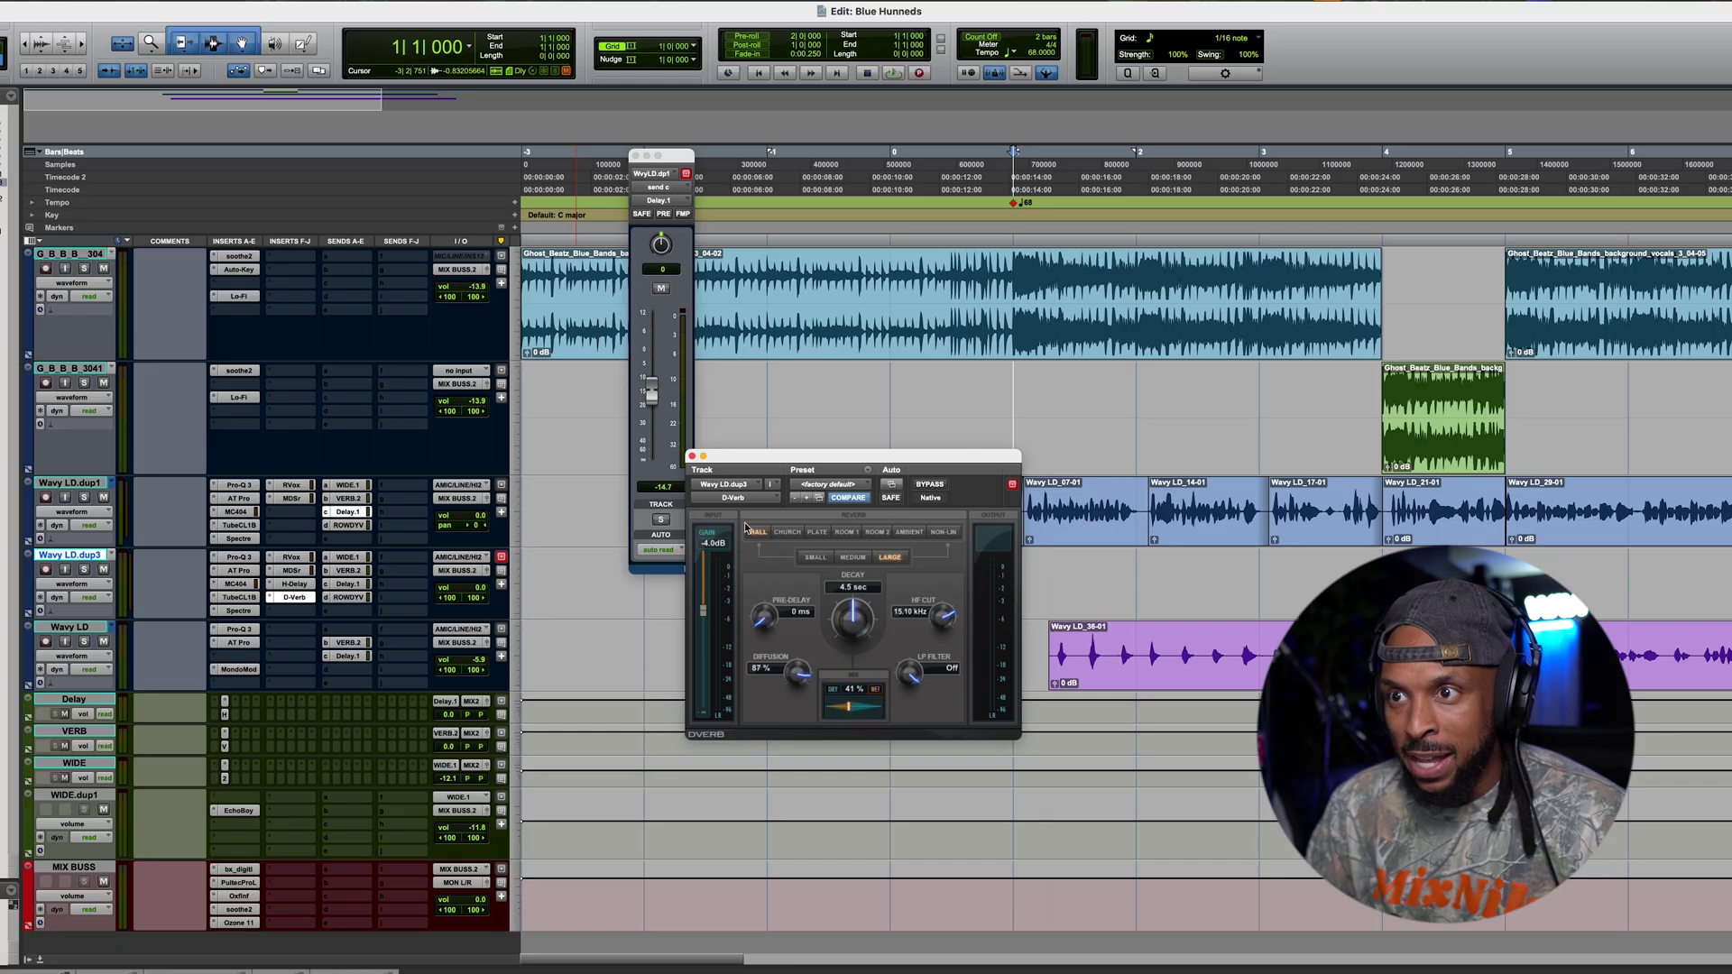
pyautogui.click(692, 456)
pyautogui.click(1094, 516)
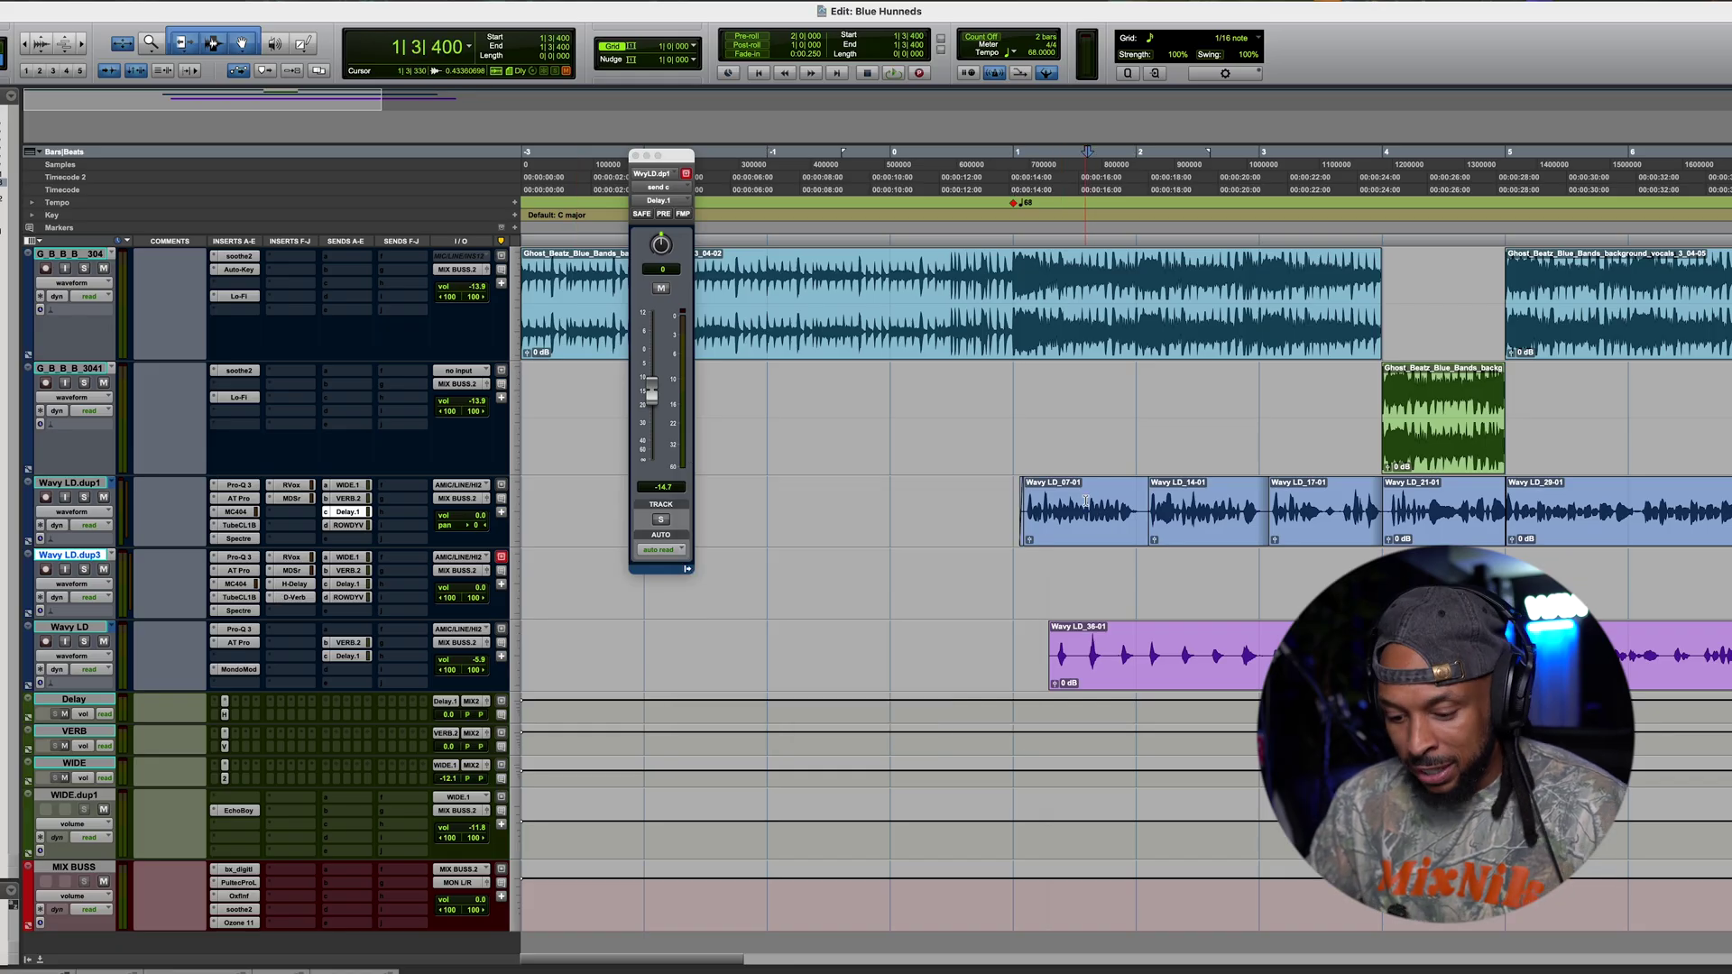
pyautogui.press('super+bracketright')
pyautogui.press('super+bracketright')
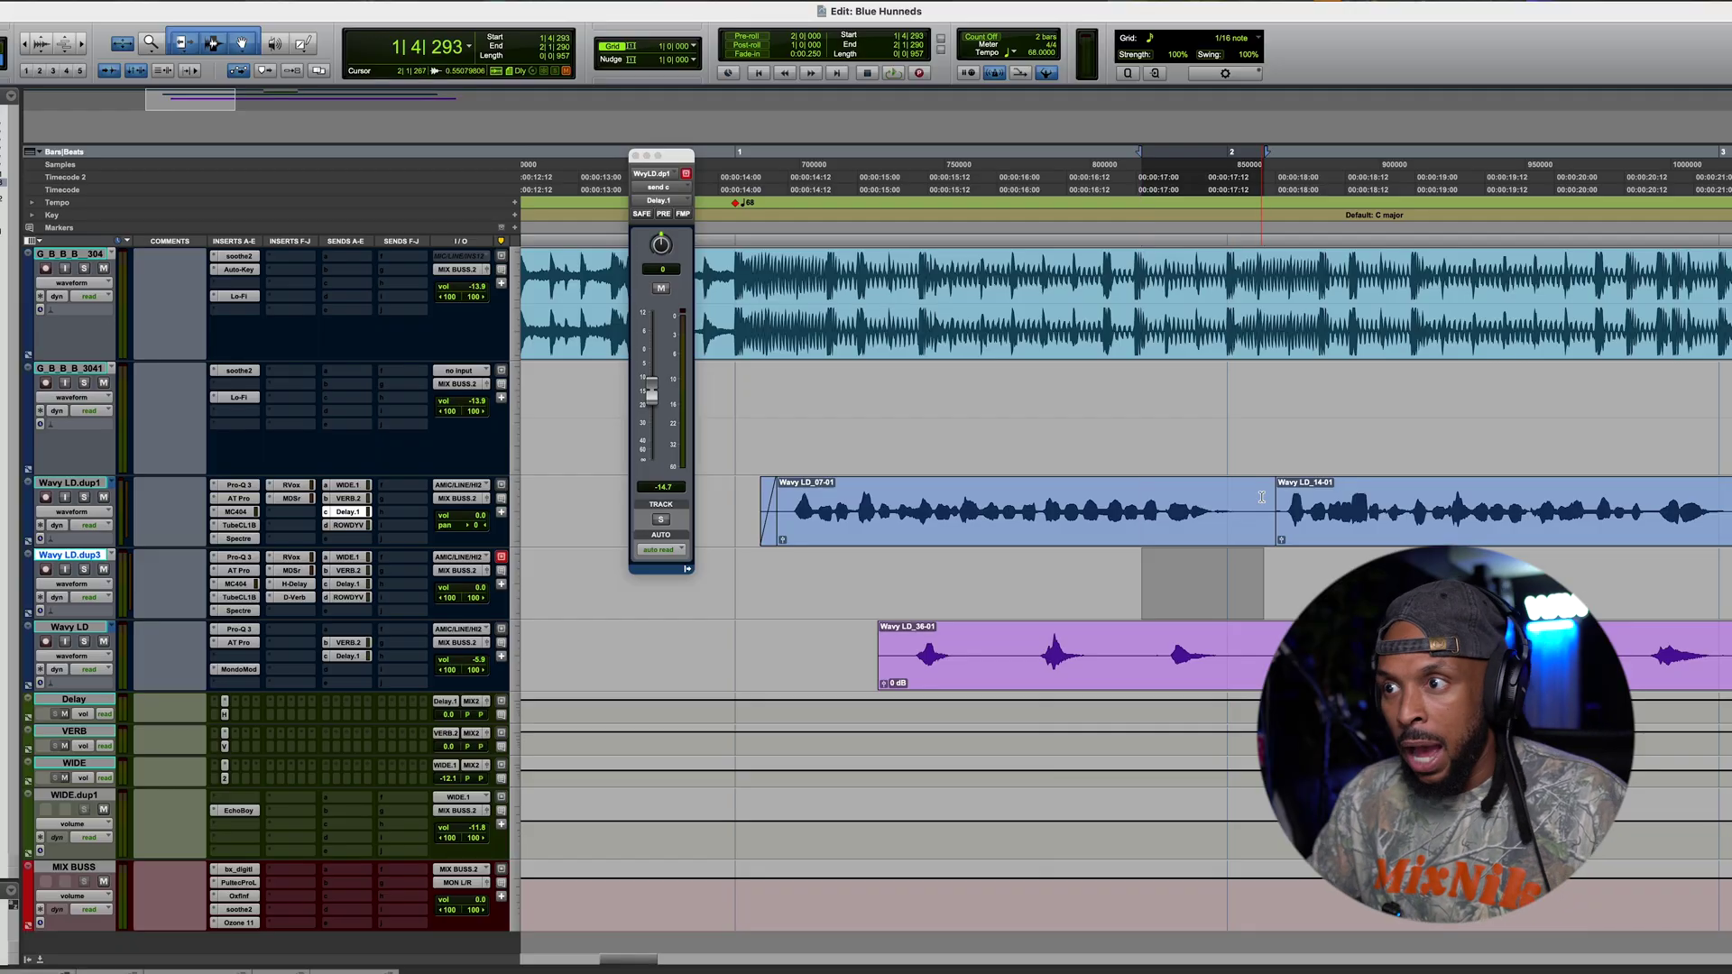
# Step: Put copies of the Wavy LD_07 and Wavy LD_17 phrase endings on Wavy LD.dup3
pyautogui.hotkey('ctrl', 'v')
pyautogui.press('r')
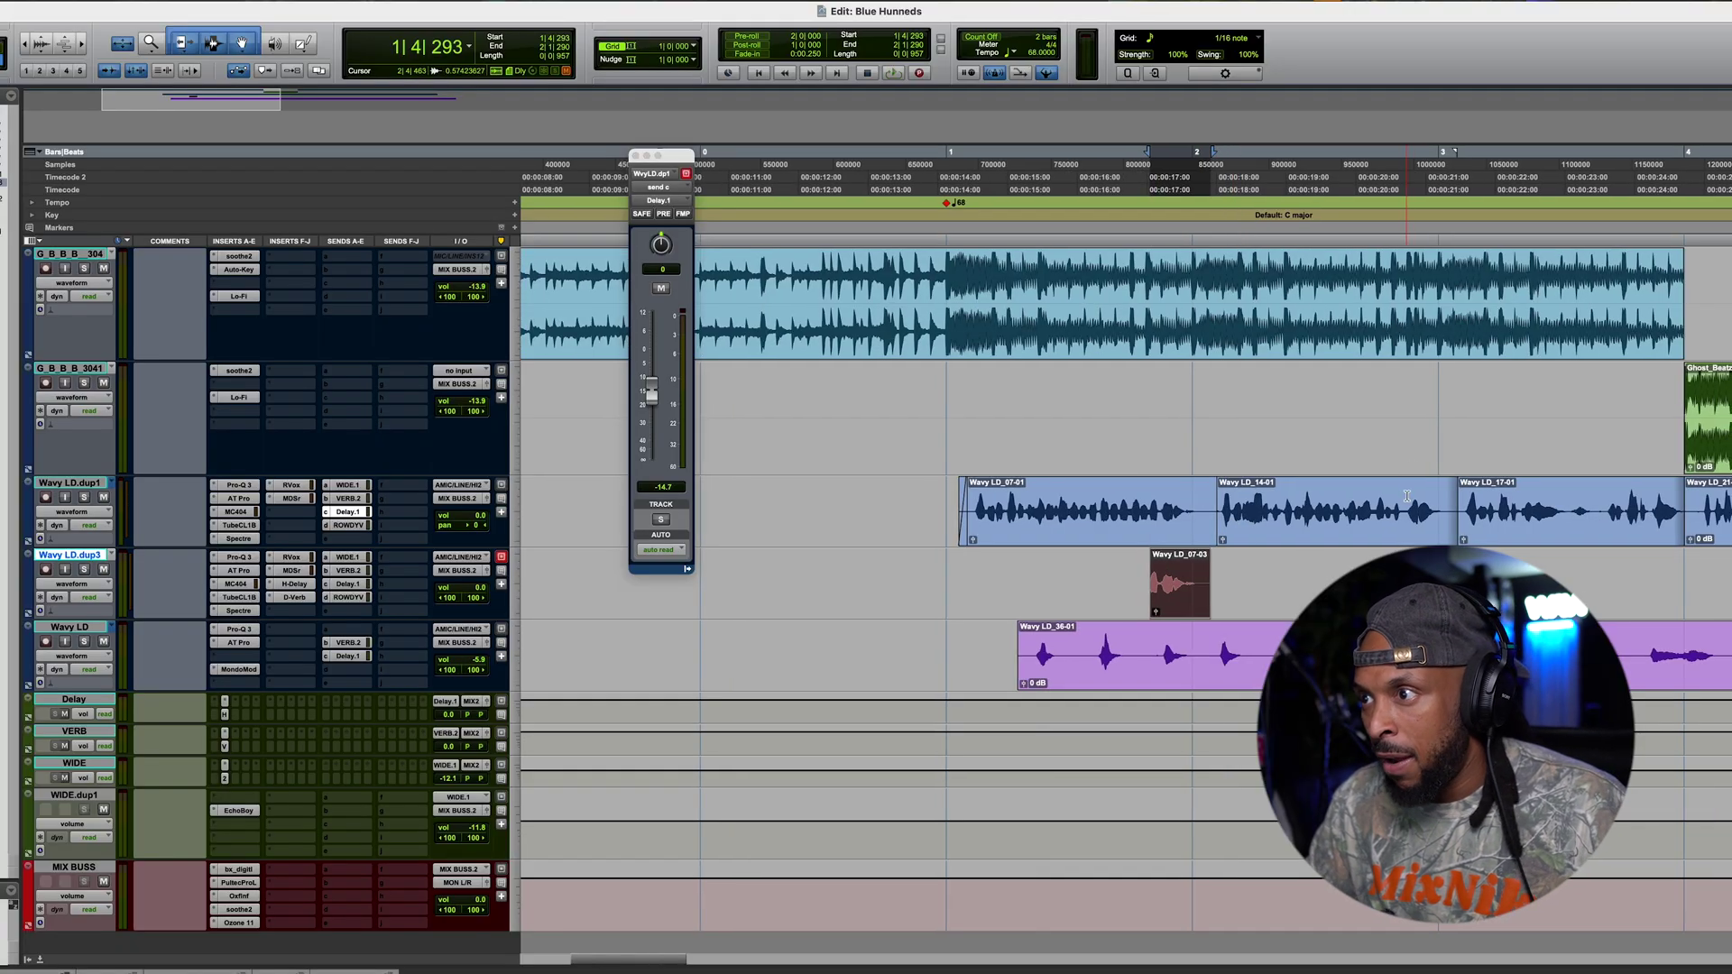
pyautogui.moveTo(1405, 496); pyautogui.dragTo(1449, 487)
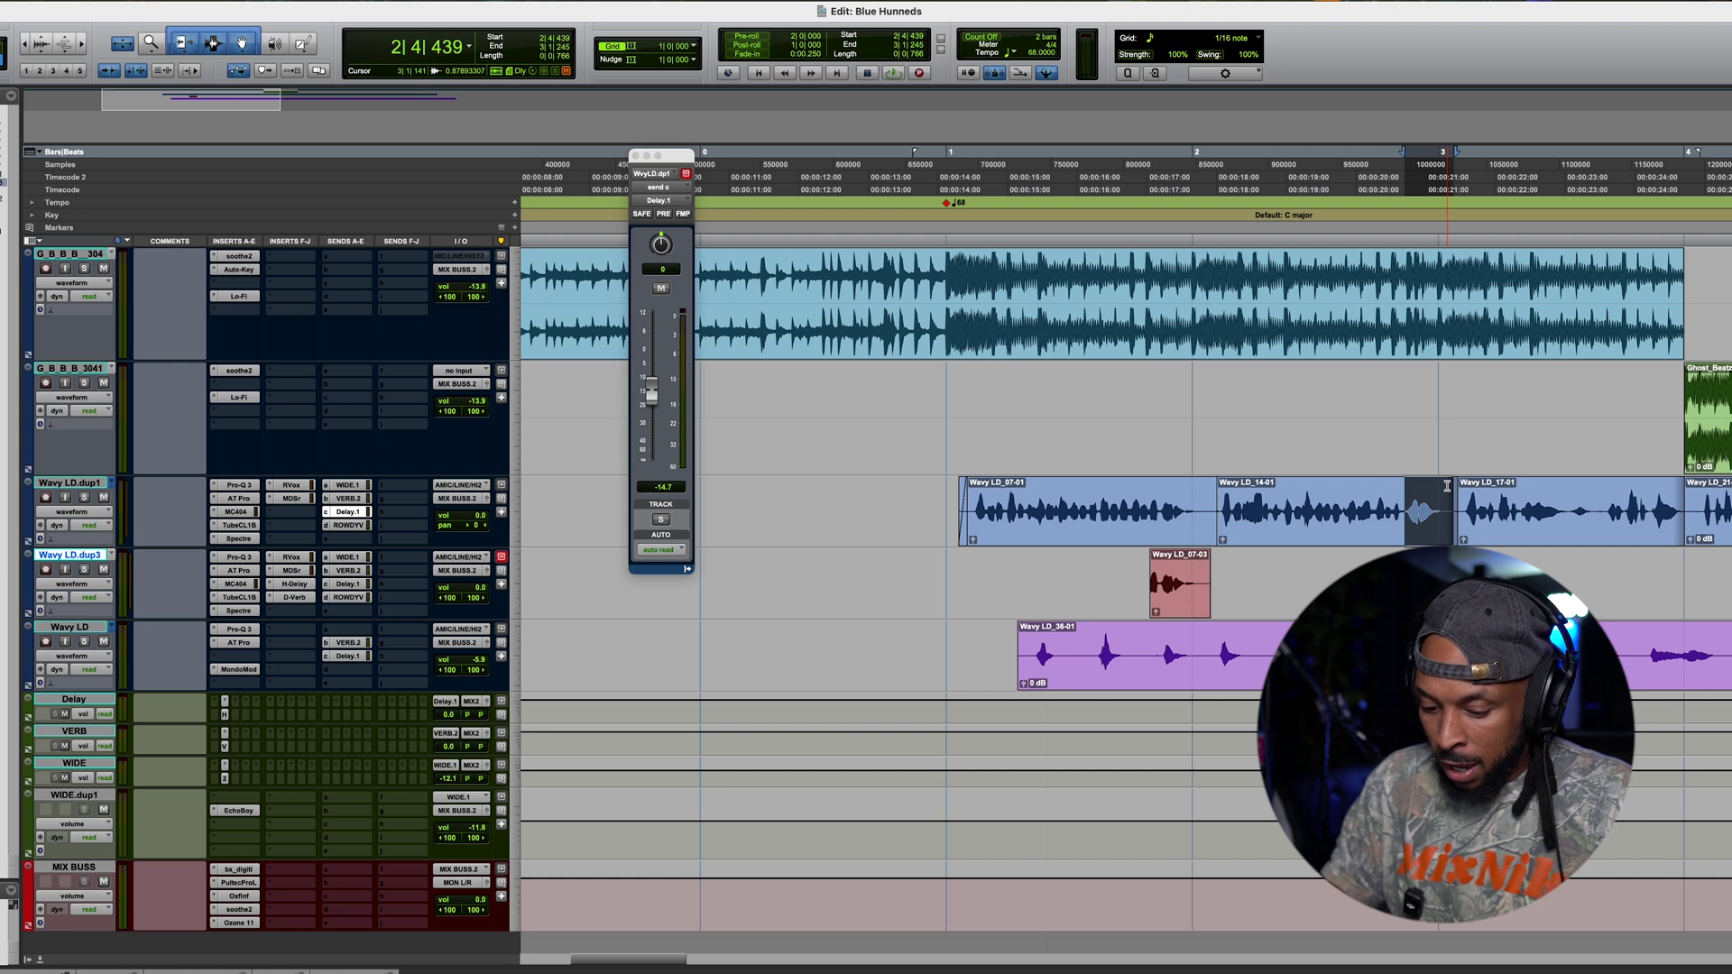
pyautogui.click(1020, 434)
pyautogui.hscroll(2, 1507, 529)
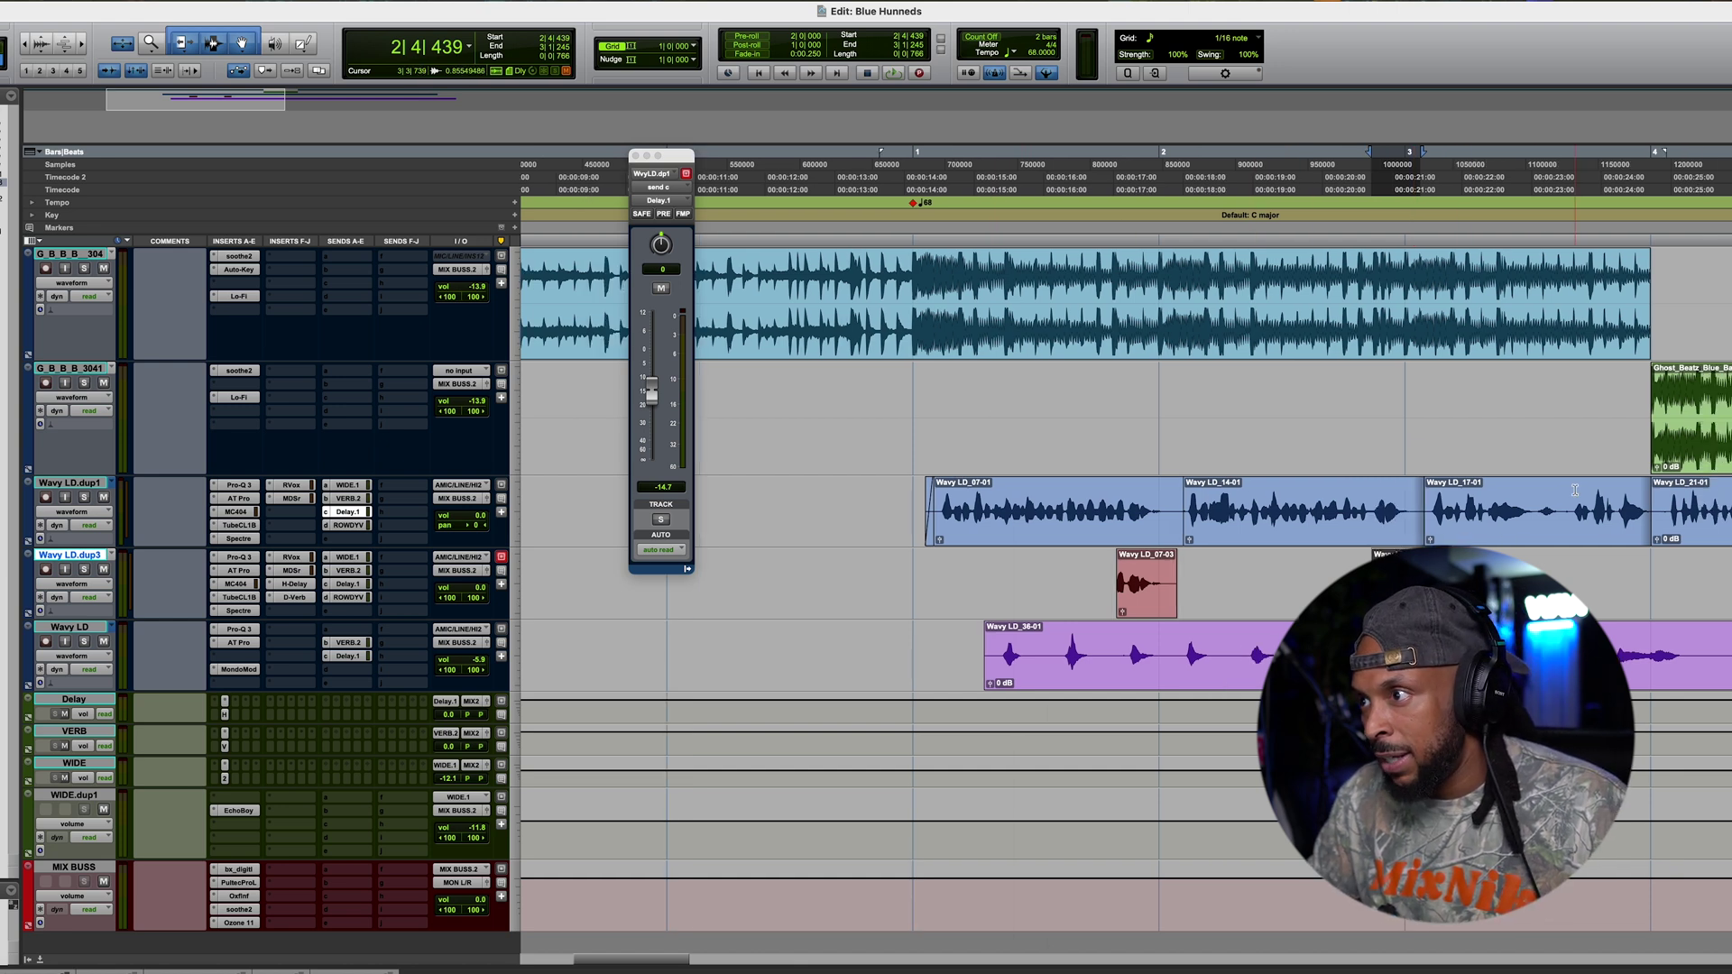
pyautogui.moveTo(1575, 490)
pyautogui.mouseDown()
pyautogui.moveTo(1658, 523)
pyautogui.moveTo(1651, 545)
pyautogui.moveTo(1551, 559)
pyautogui.mouseUp()
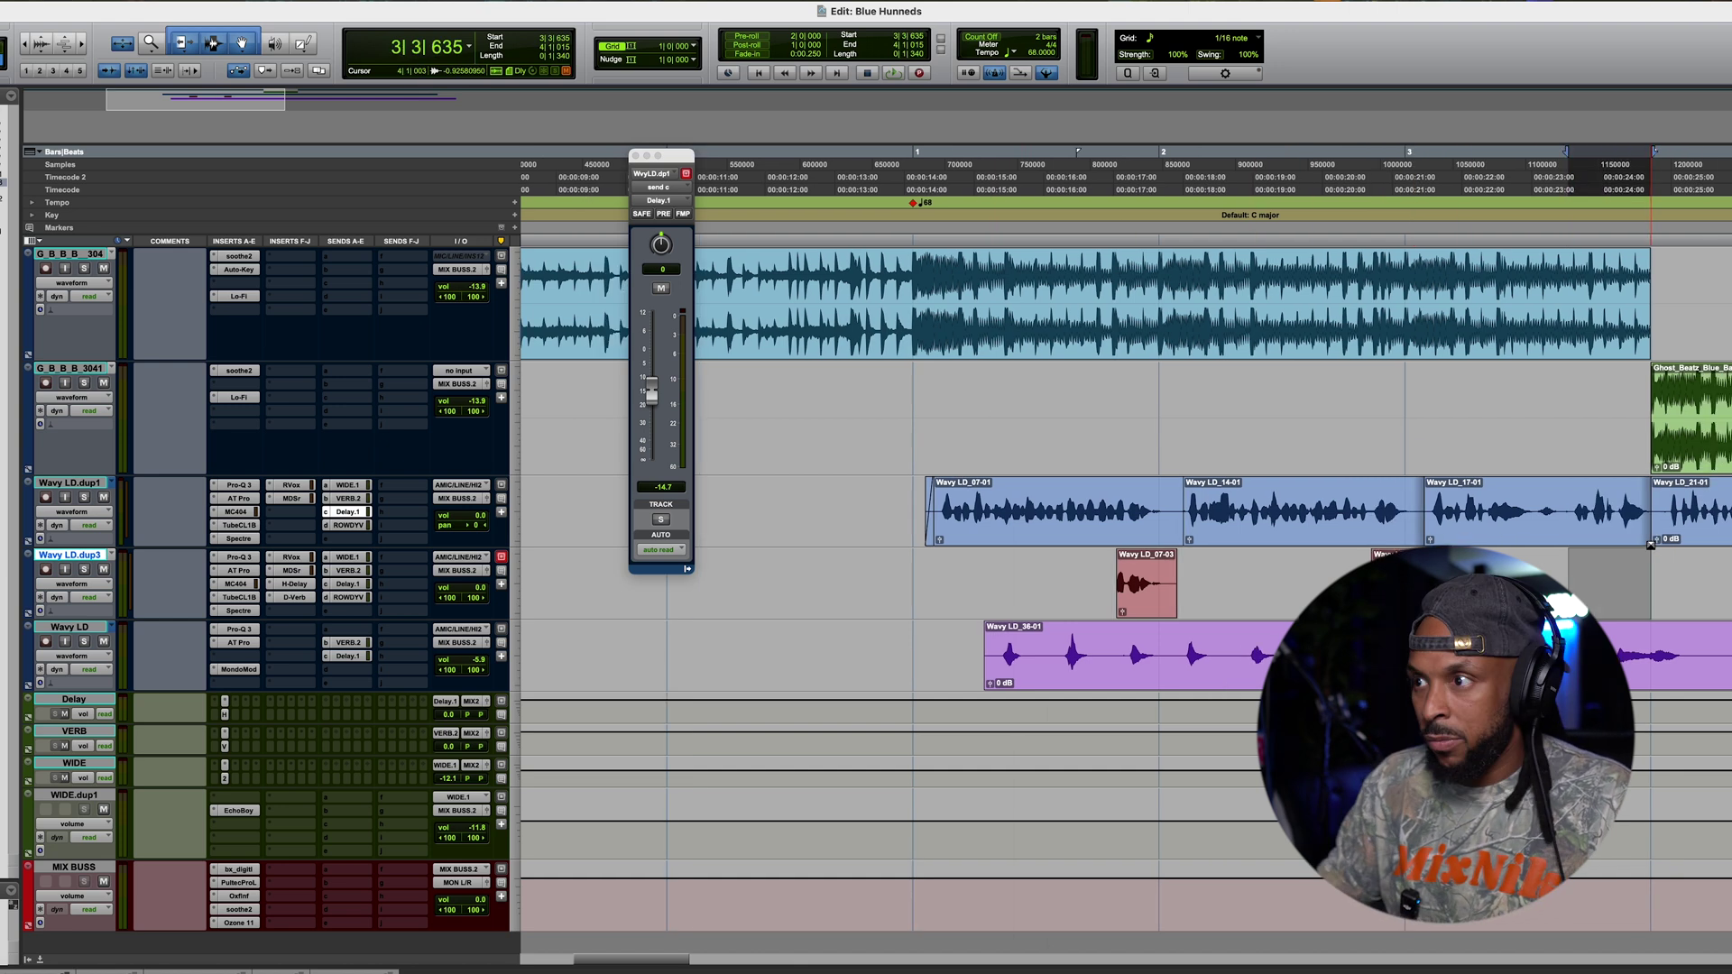
pyautogui.click(919, 560)
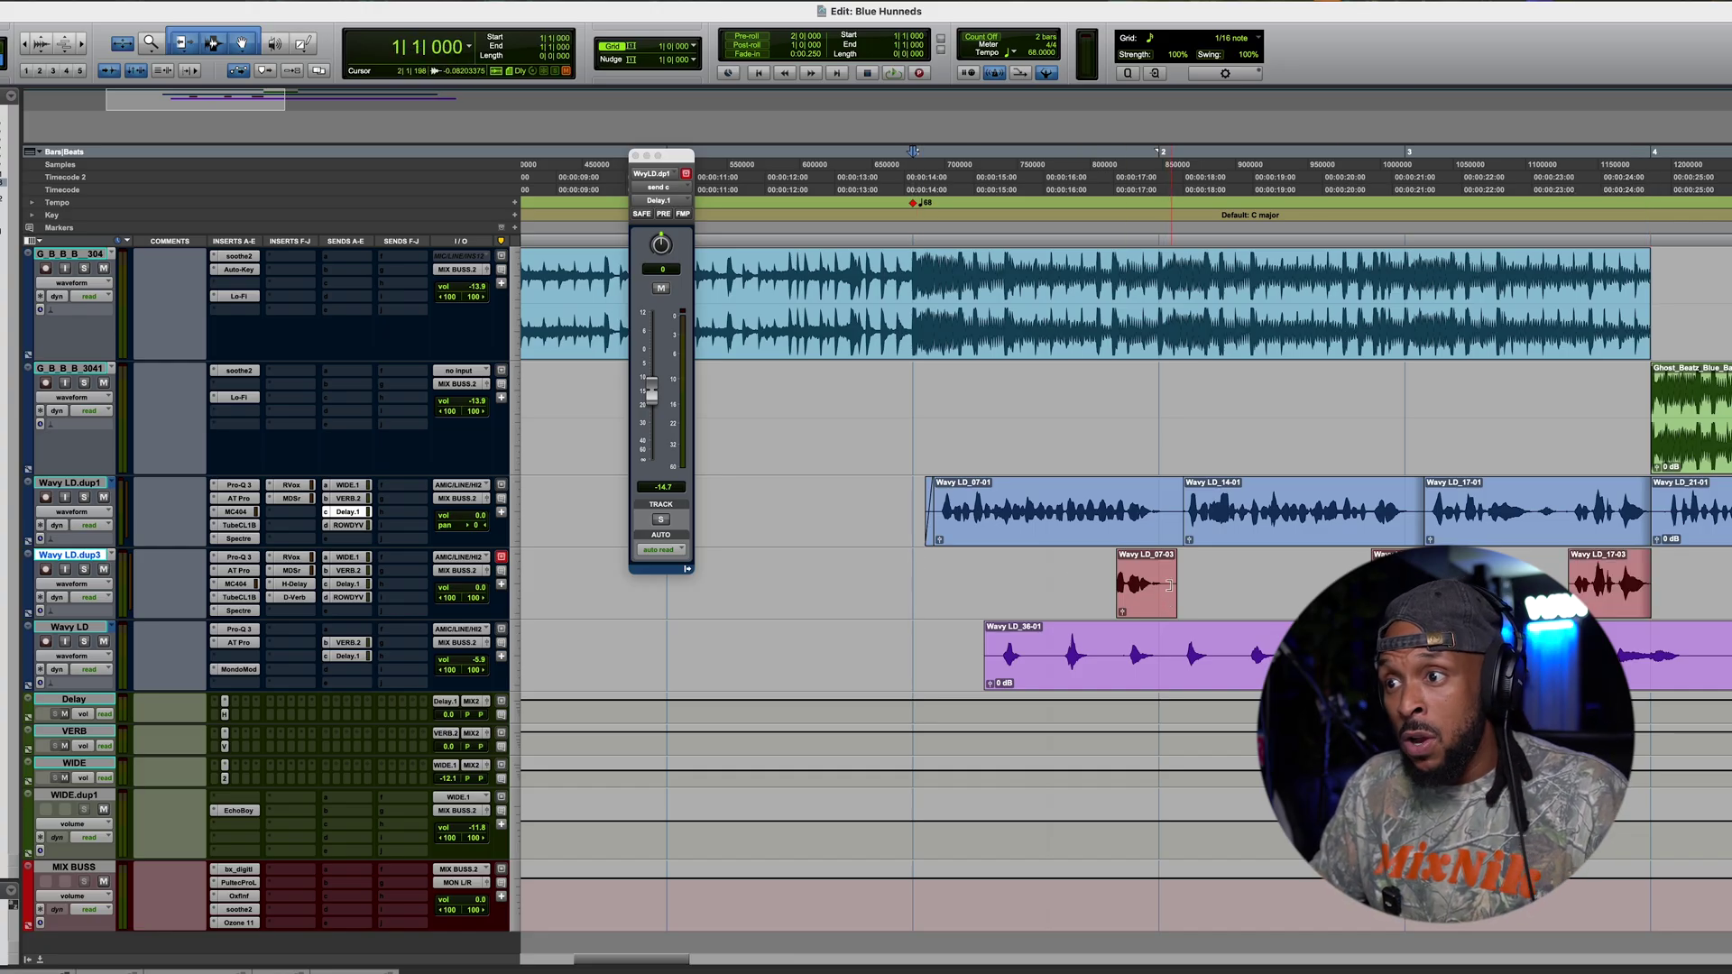
# Step: Trim the end of Wavy LD_07-03, play the throws, and set the throw track volume to -2.0
pyautogui.moveTo(1170, 584); pyautogui.dragTo(1165, 584)
pyautogui.press('Return')
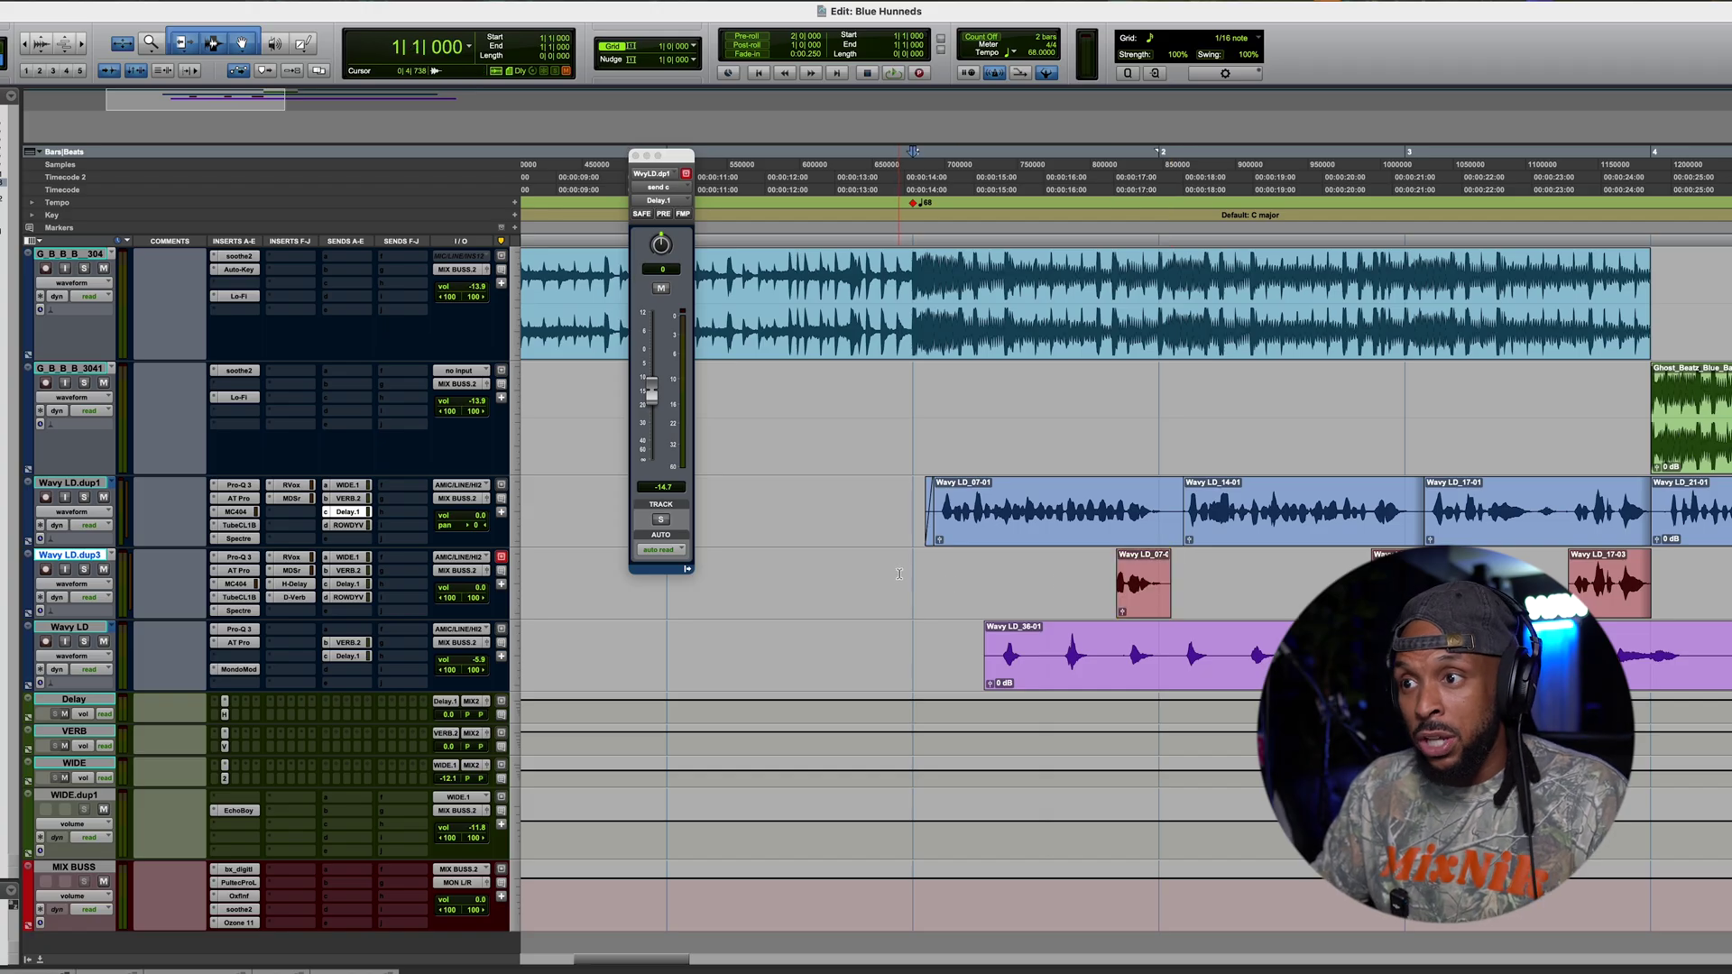
pyautogui.press('space')
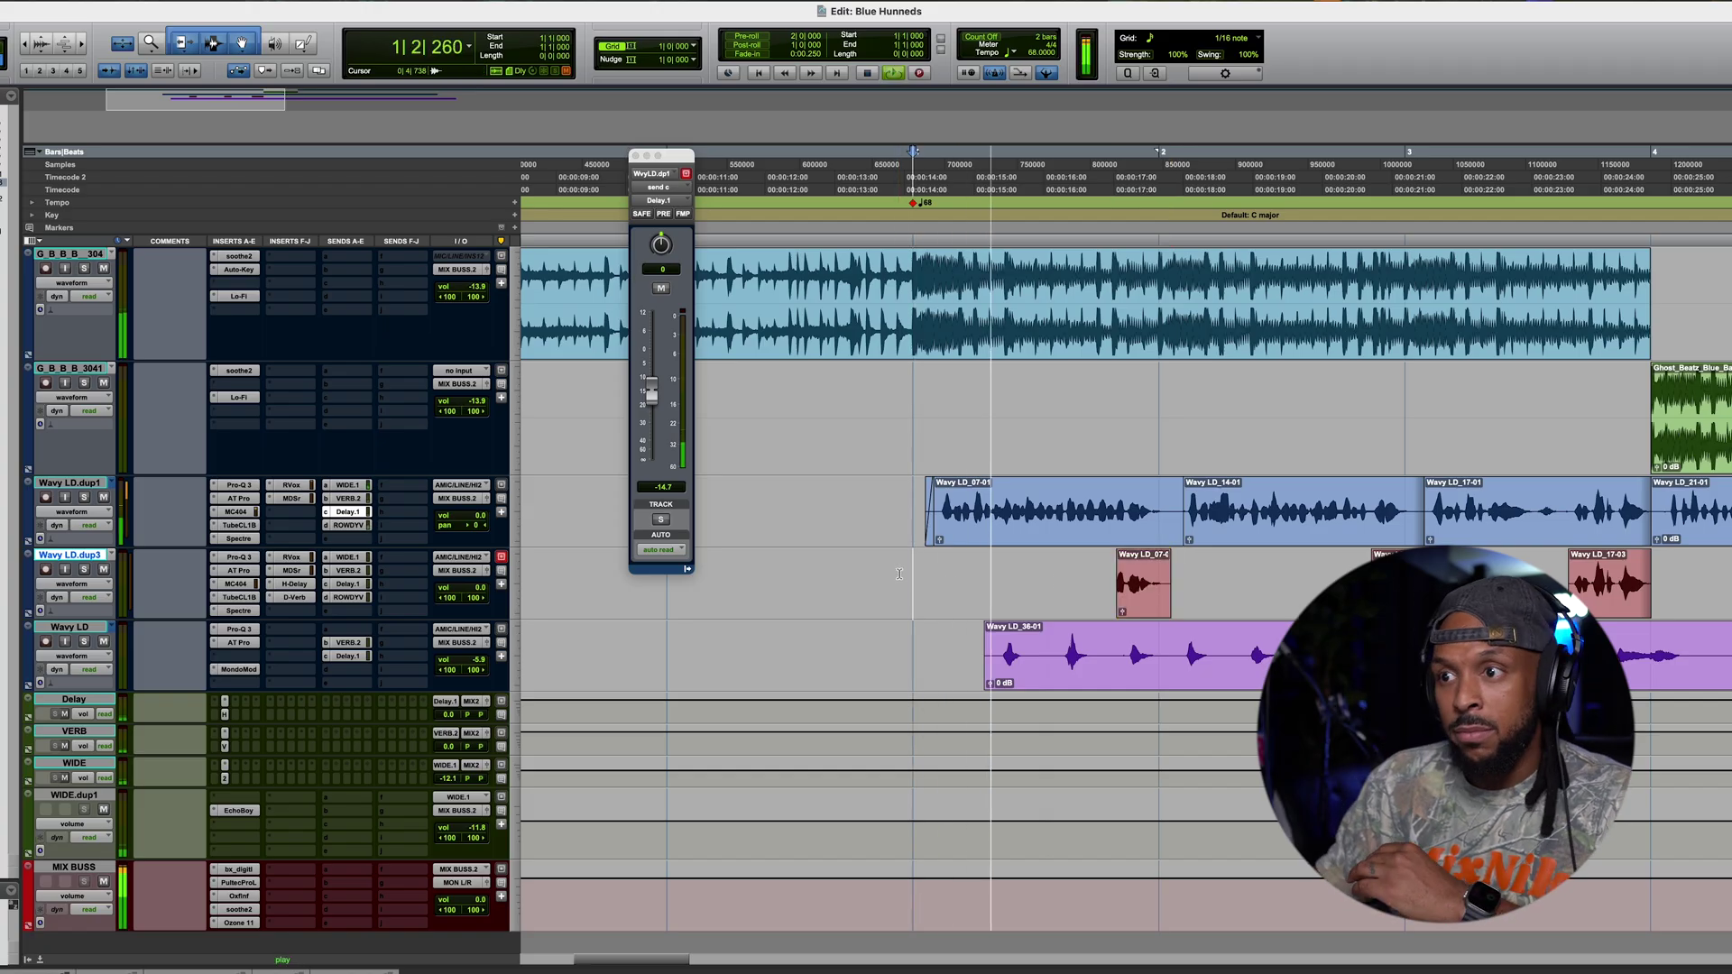
pyautogui.moveTo(480, 588); pyautogui.dragTo(483, 598)
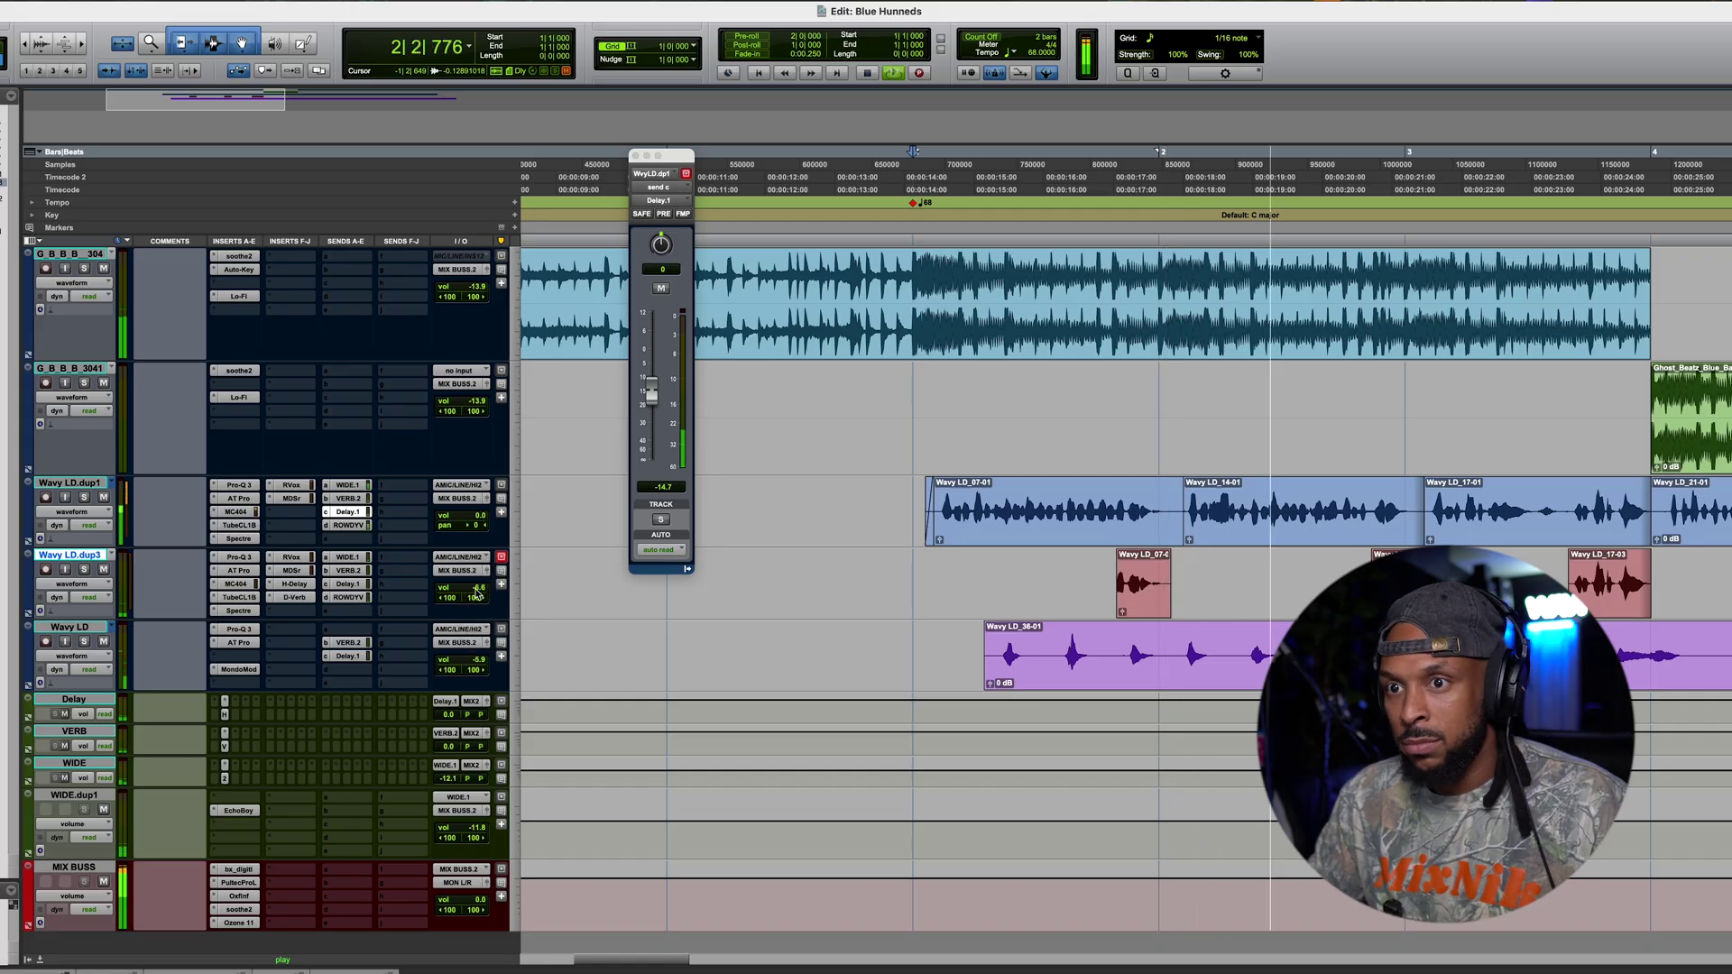
# Step: Drag the Wavy LD.dup3 D-Verb Mix down to 38%, stop playback, and bypass the reverb
pyautogui.click(301, 599)
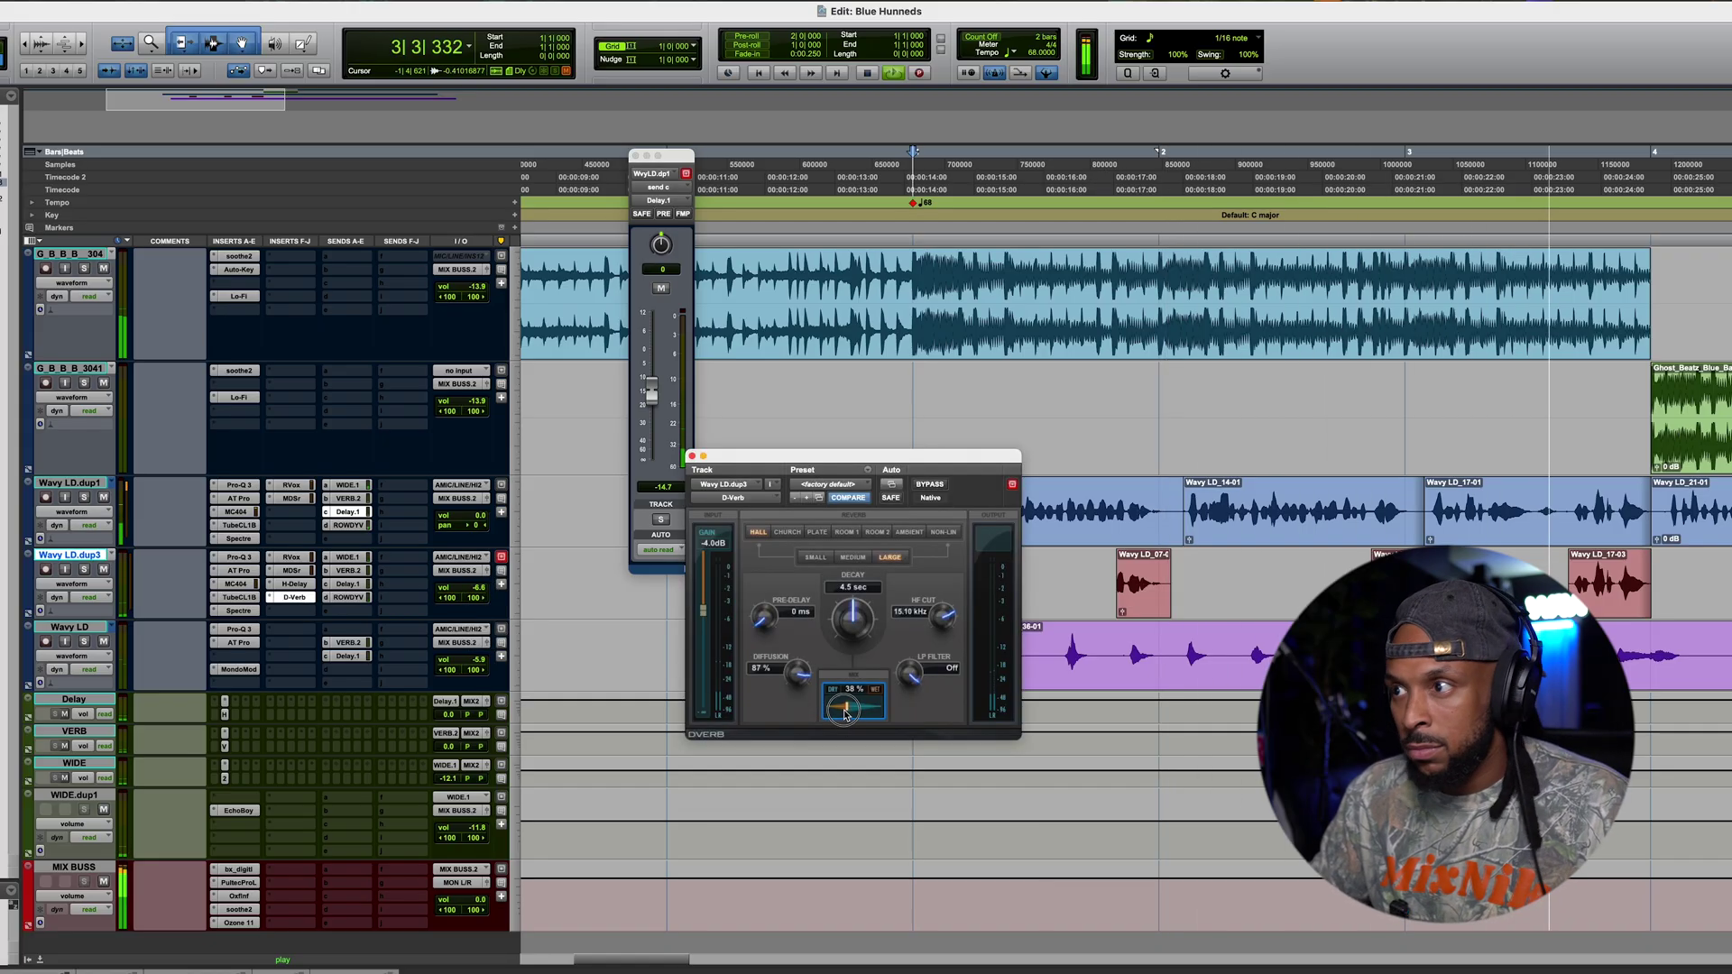
pyautogui.moveTo(845, 713); pyautogui.dragTo(844, 715)
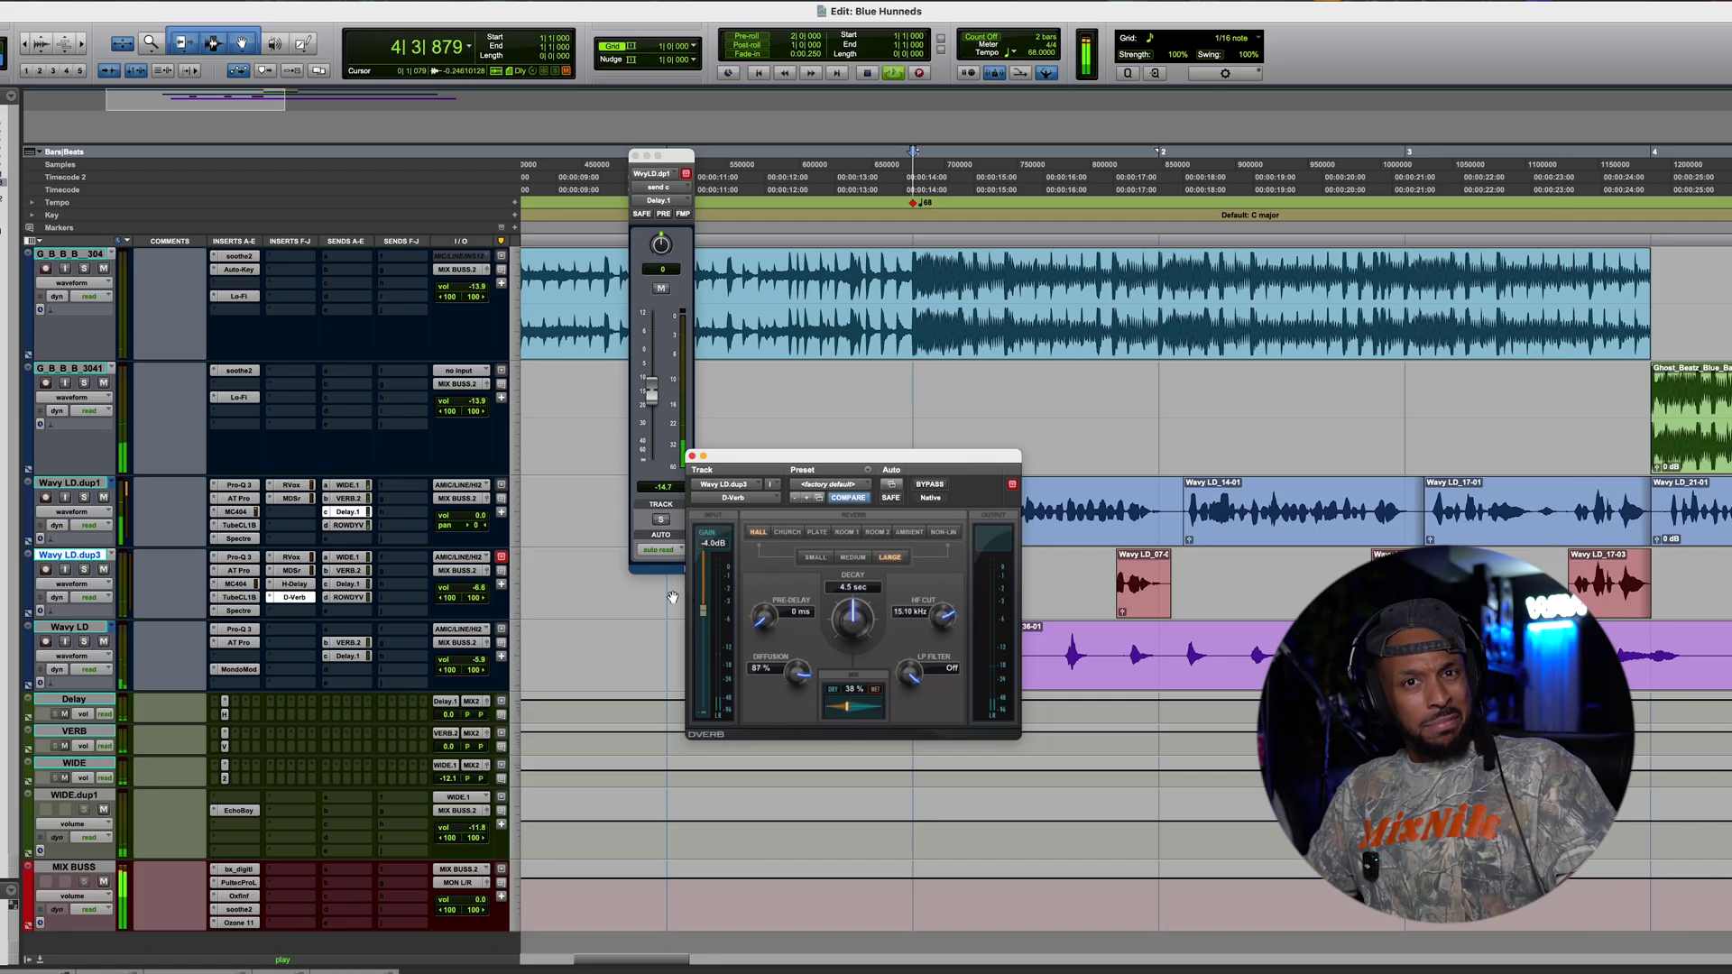
pyautogui.press('space')
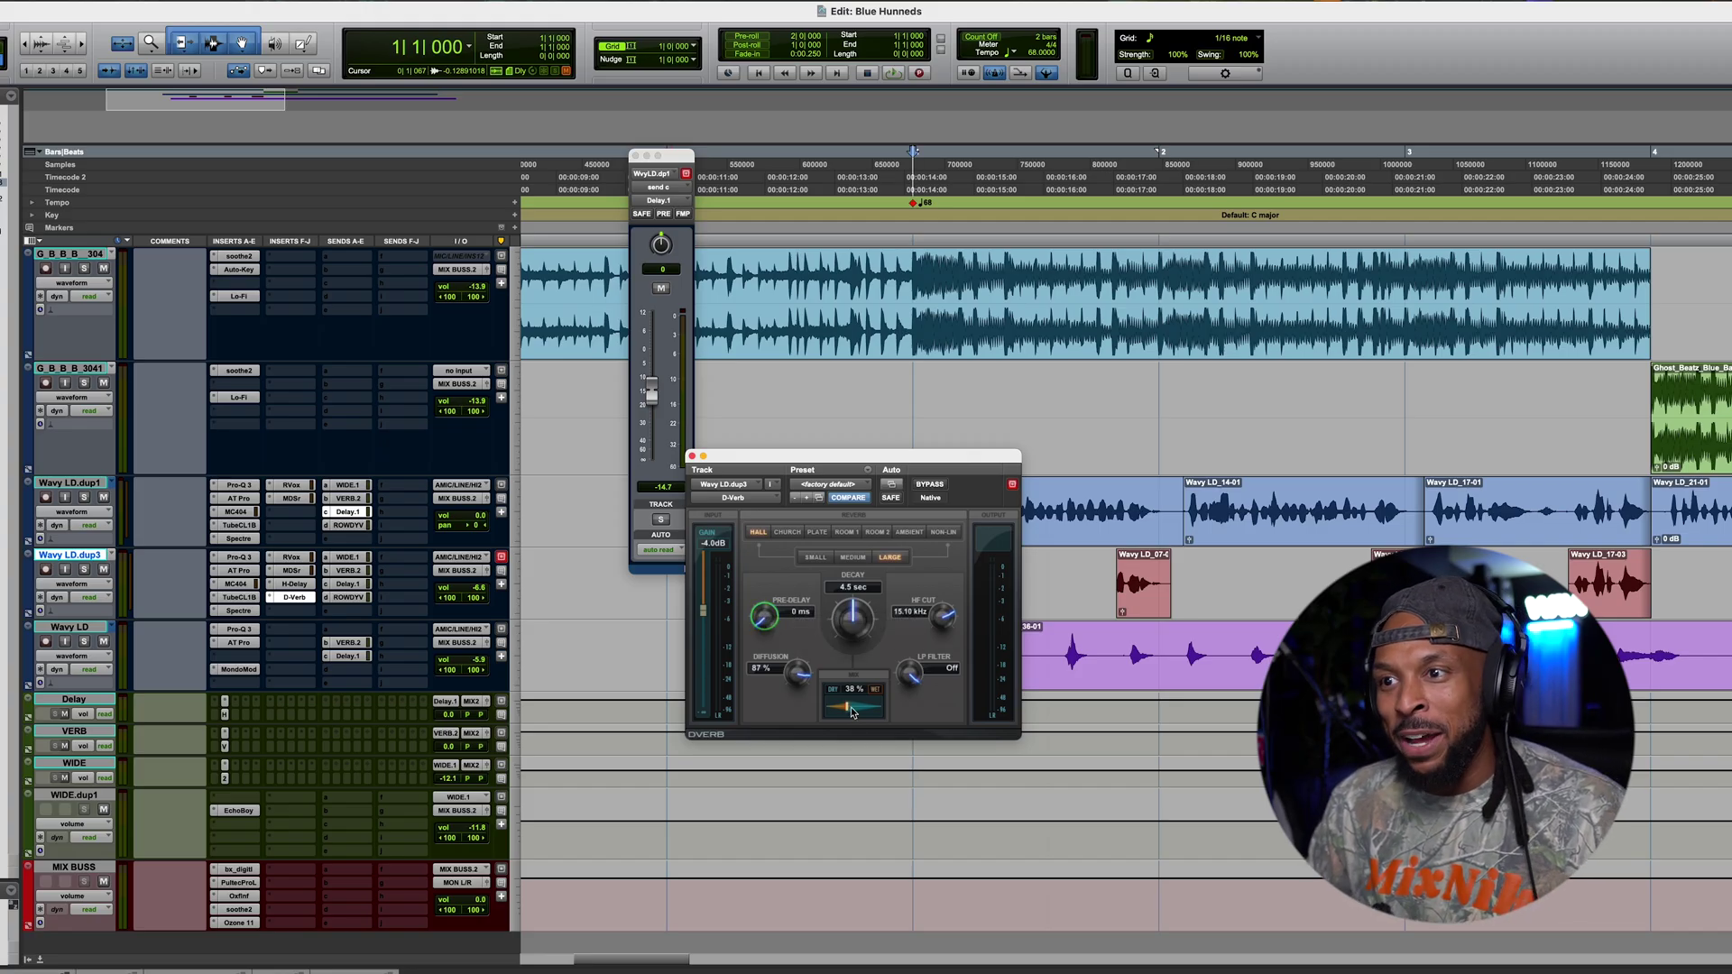
pyautogui.click(922, 488)
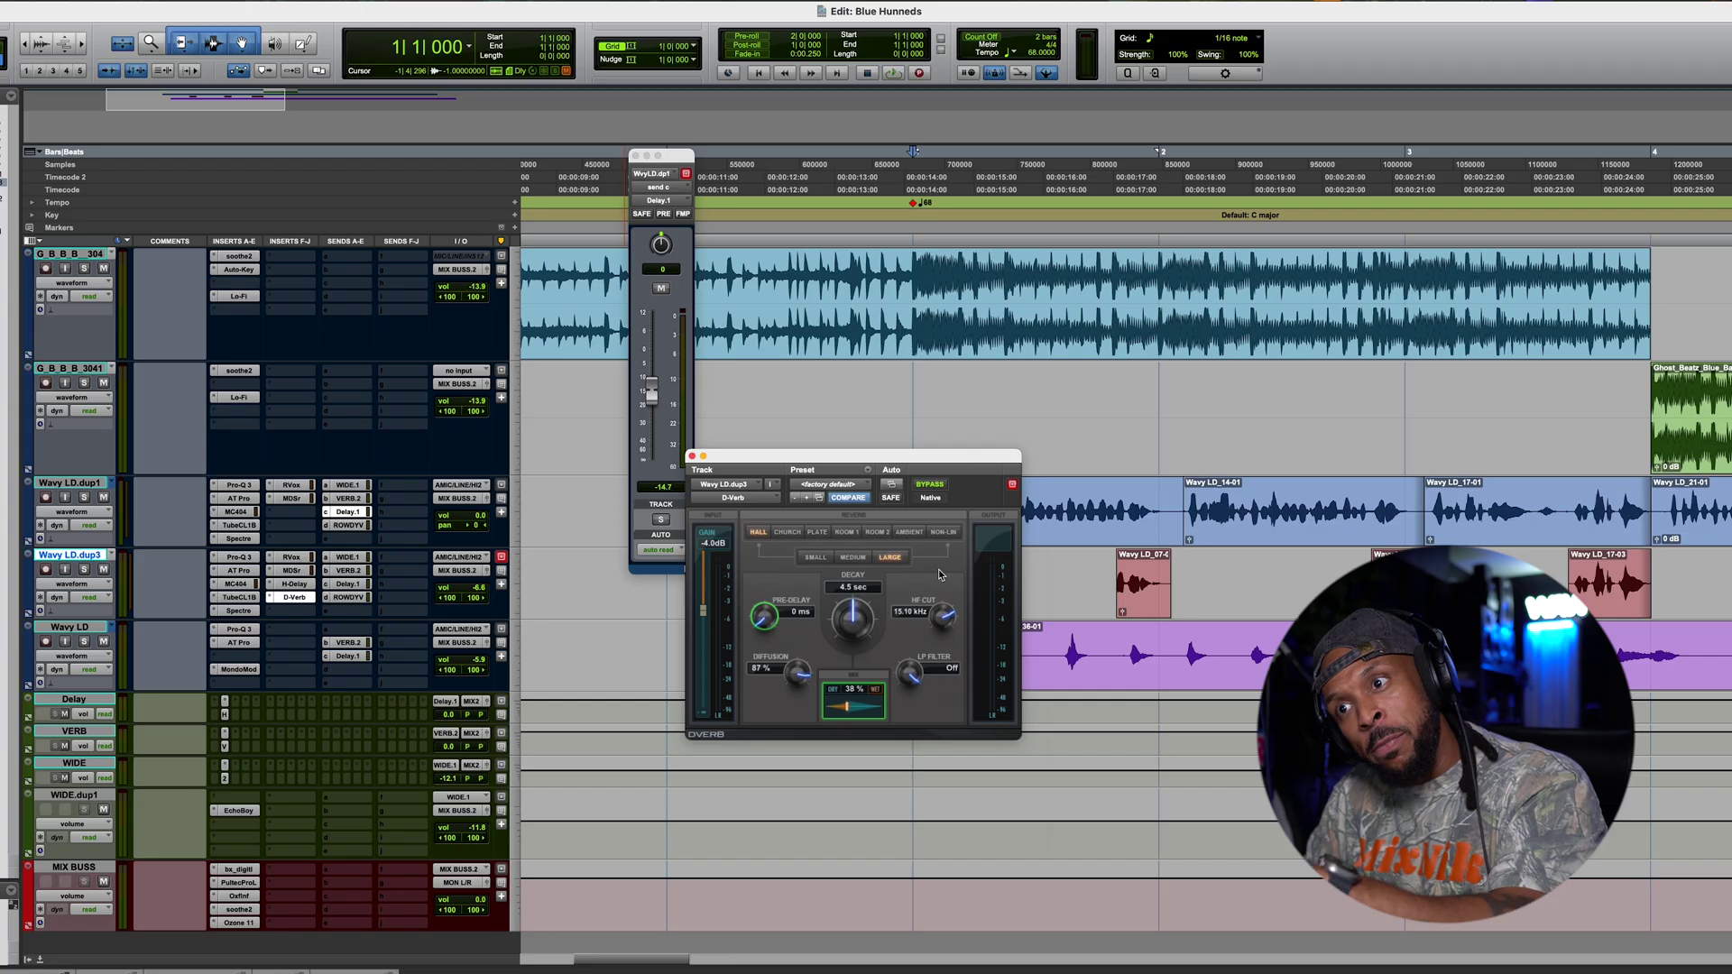
pyautogui.click(153, 602)
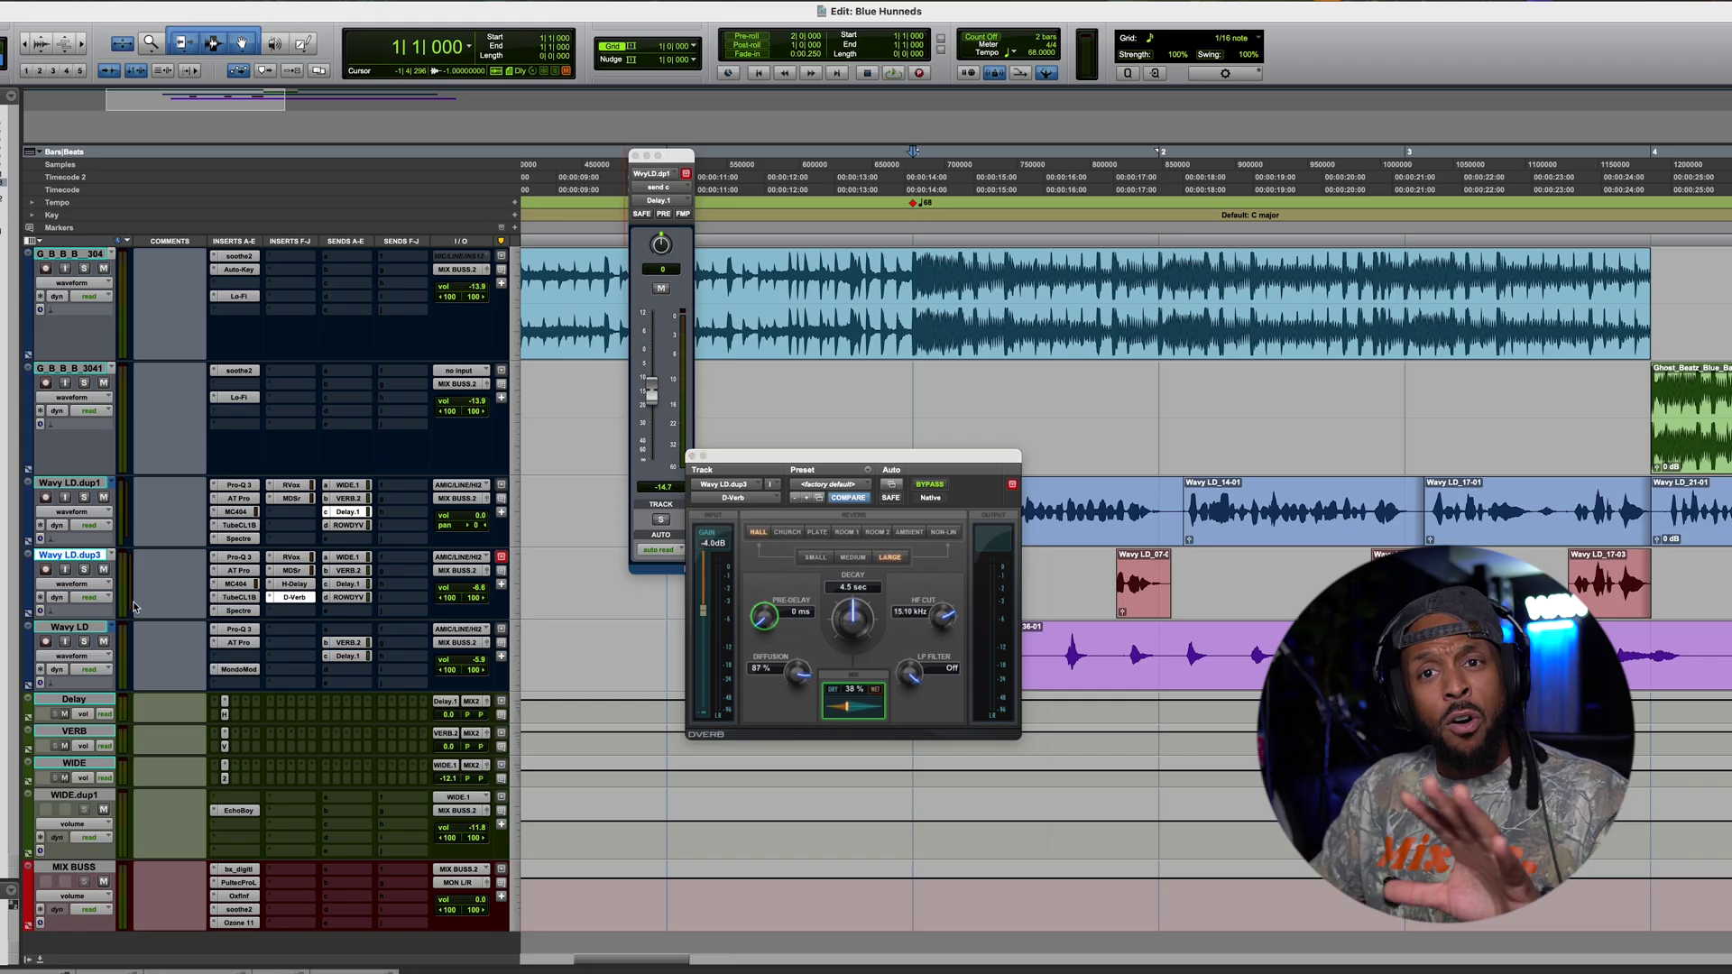
# Step: Switch Wavy LD.dup3 to its (fx i) D-Verb > Master Bypass lane and move the plugin window up
pyautogui.click(90, 584)
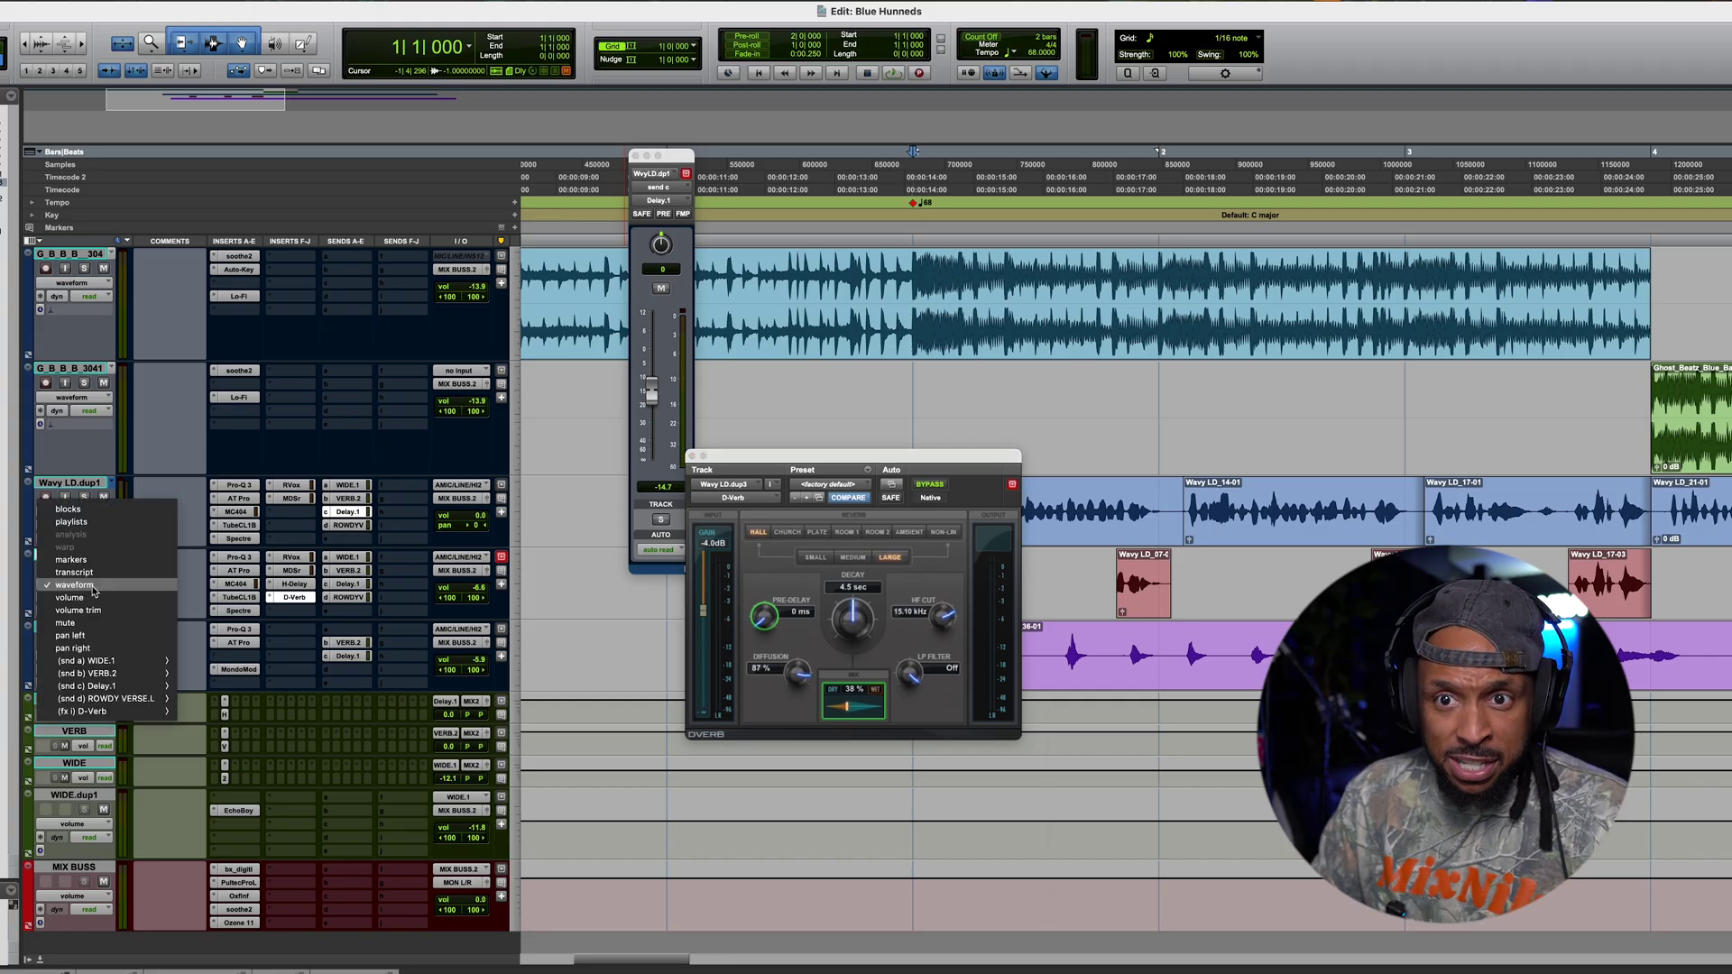
pyautogui.moveTo(136, 712)
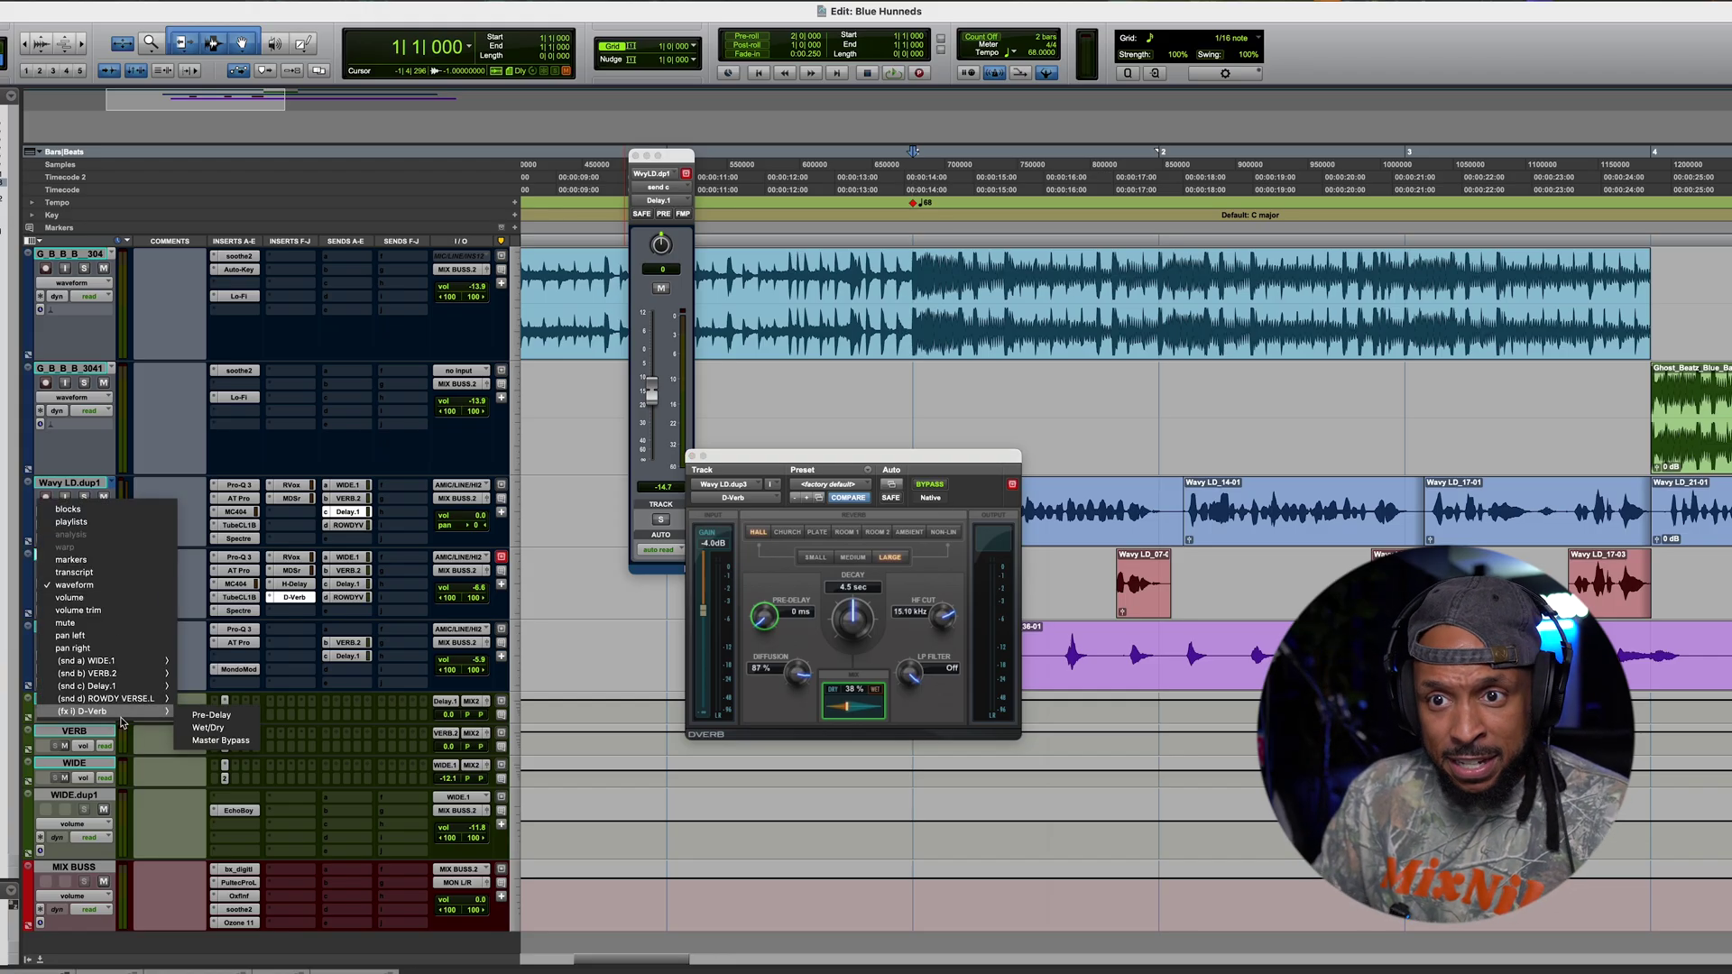
pyautogui.click(247, 741)
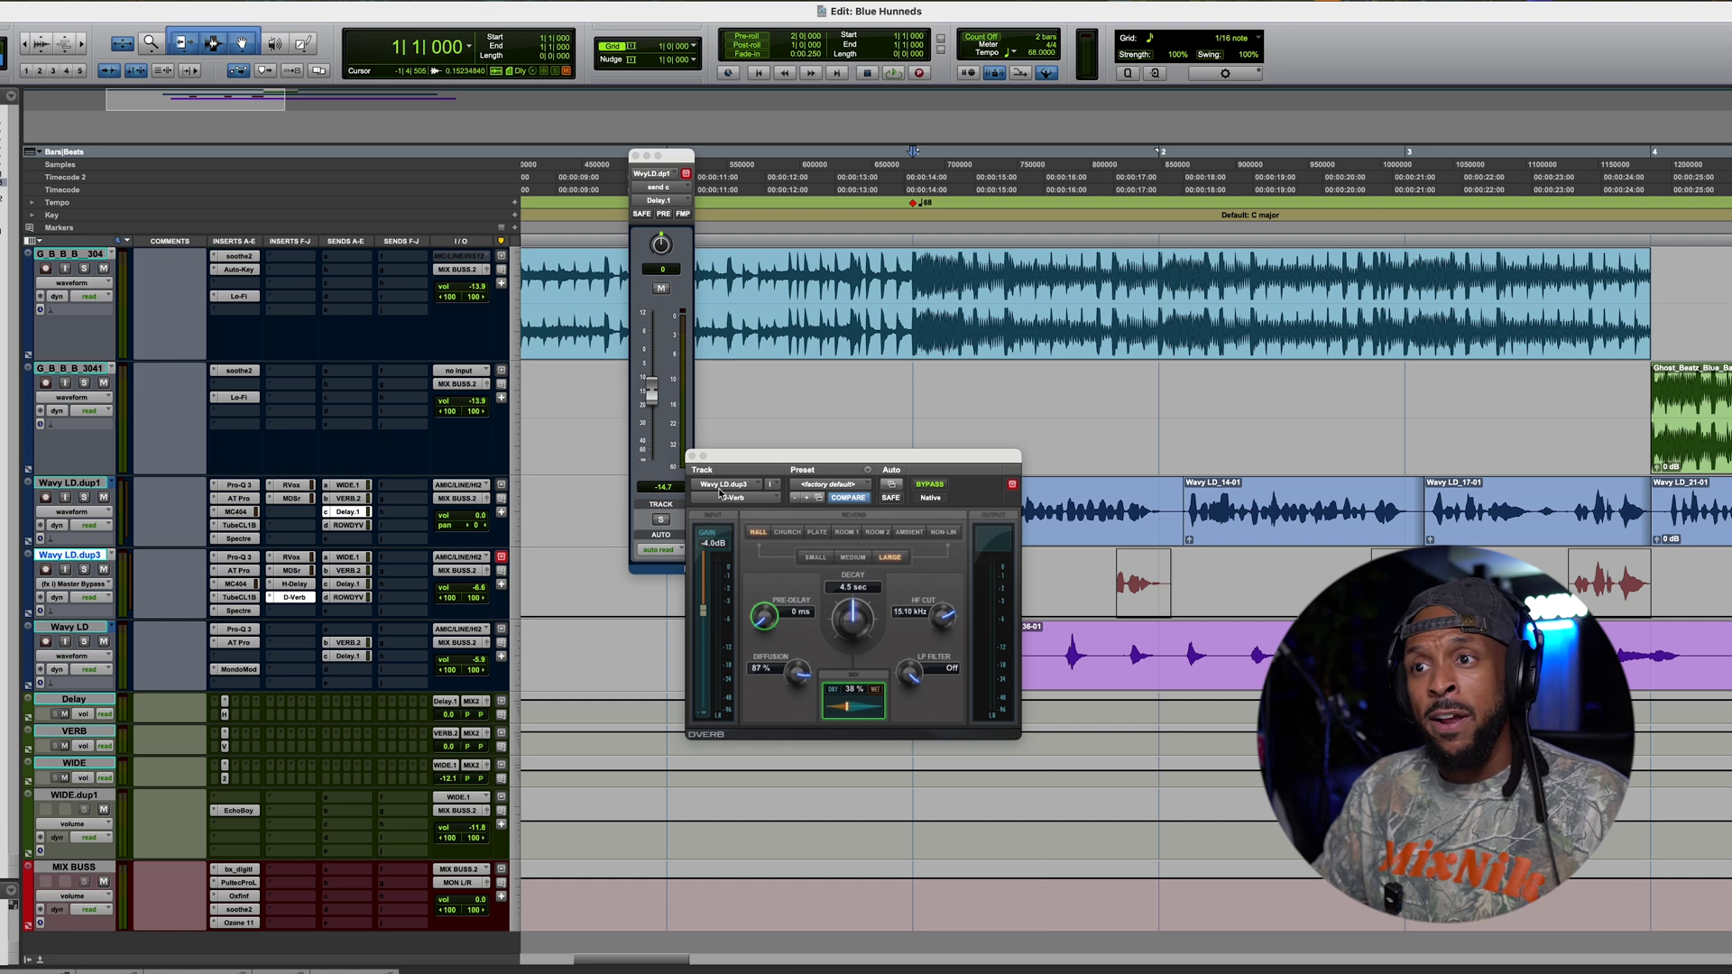
pyautogui.moveTo(708, 465); pyautogui.dragTo(691, 220)
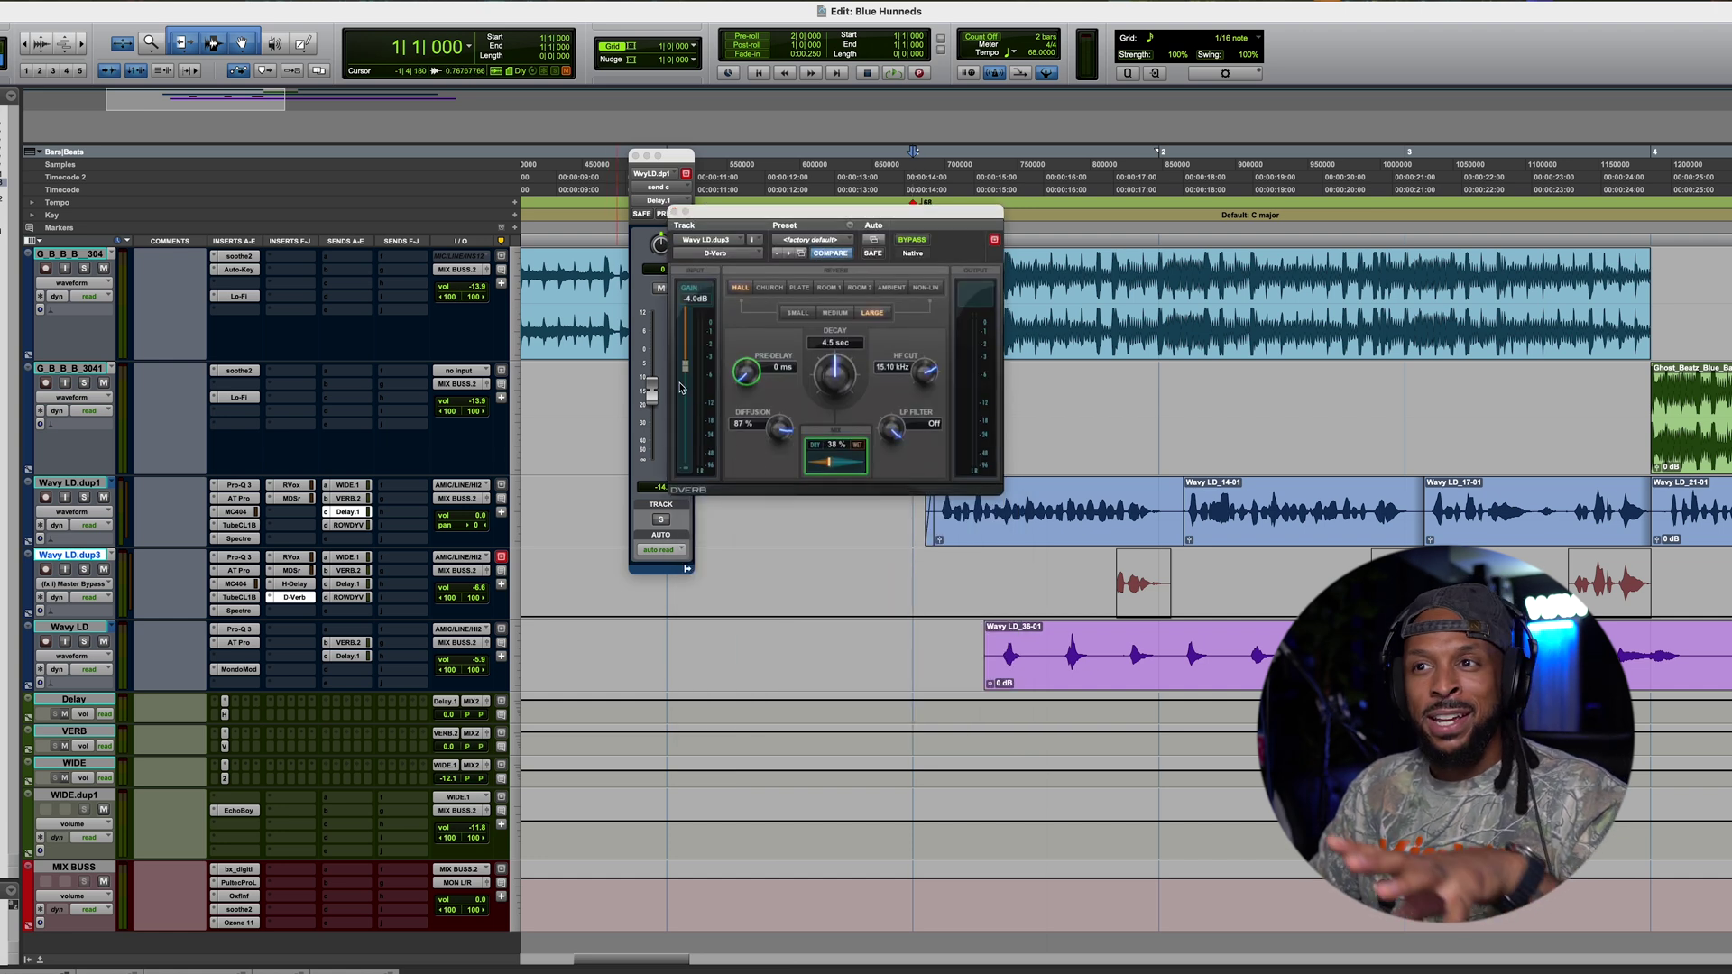